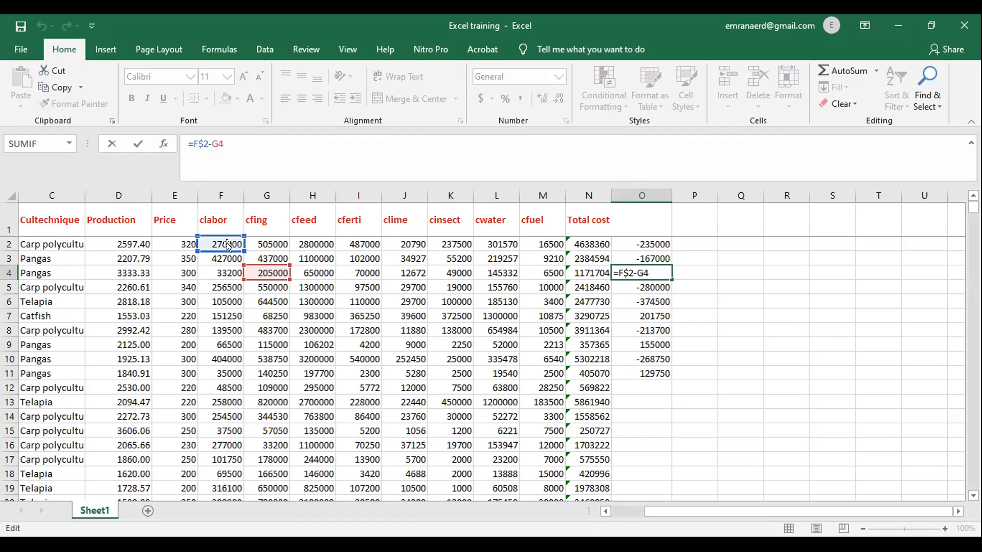
- Examine the formulas in O4, O6 and O2 and compare their fixed reference to F2 with the other clabor values
key("Return")
key("F2")
key("Return")
left_click(274, 147)
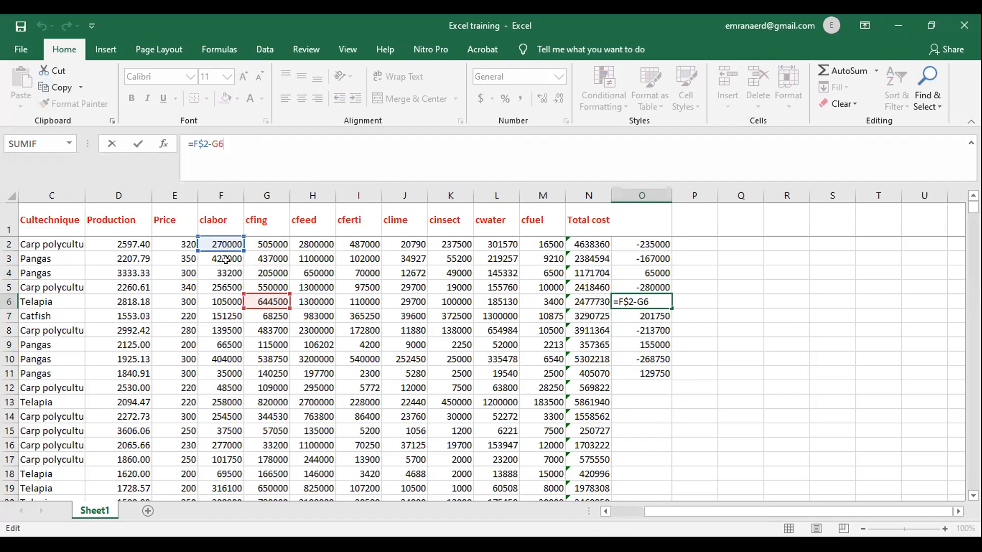
left_click_drag(218, 258, 225, 450)
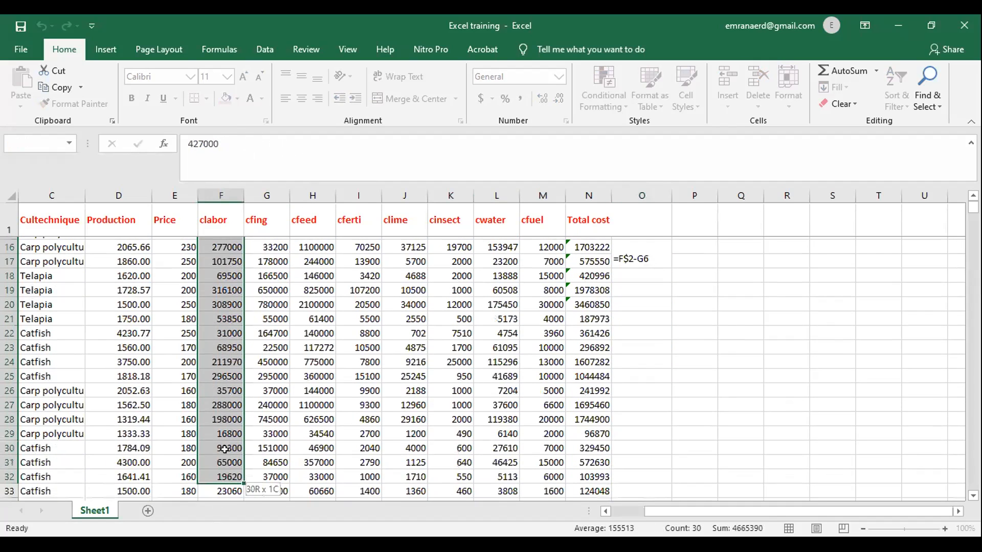
scroll(225, 445, "up", 5)
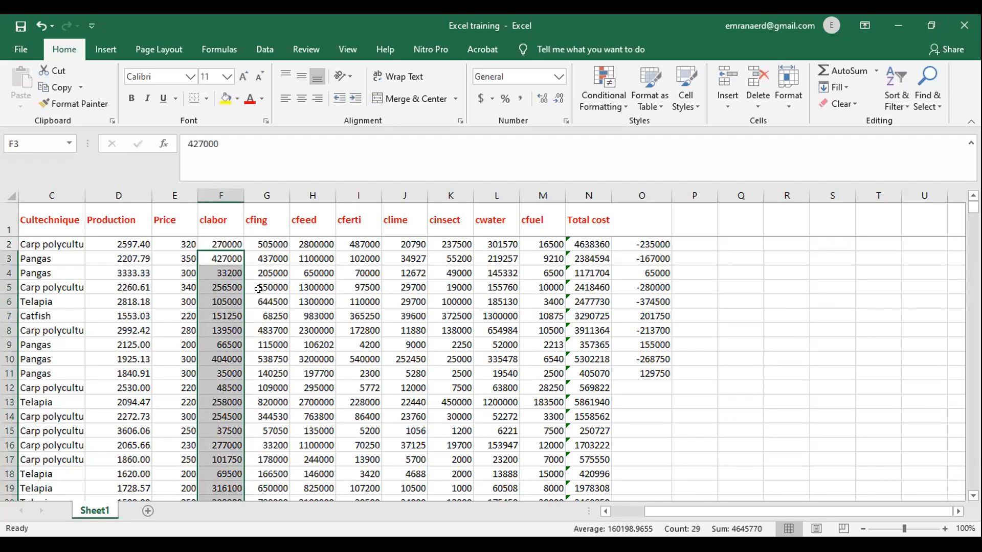
left_click(260, 297)
left_click(228, 244)
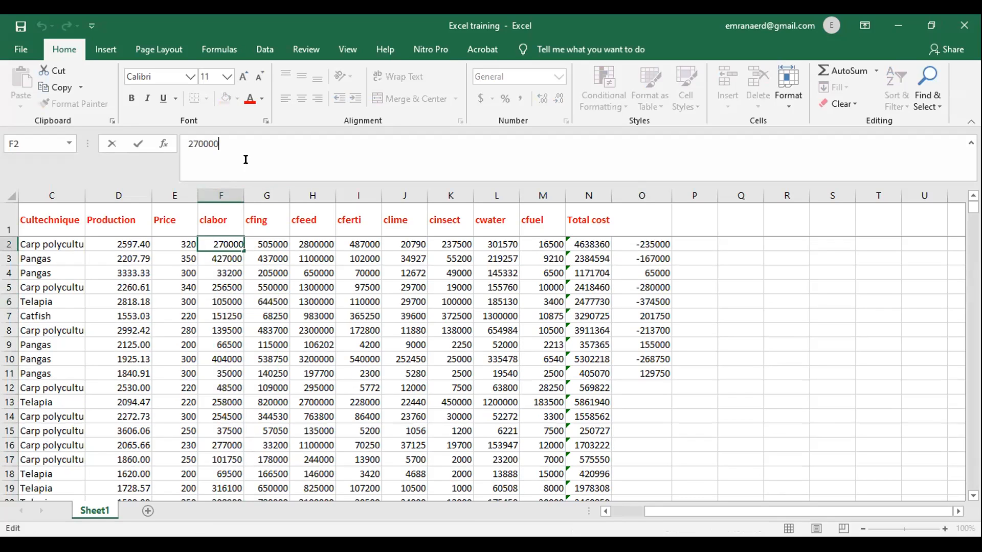
left_click(630, 244)
left_click(253, 144)
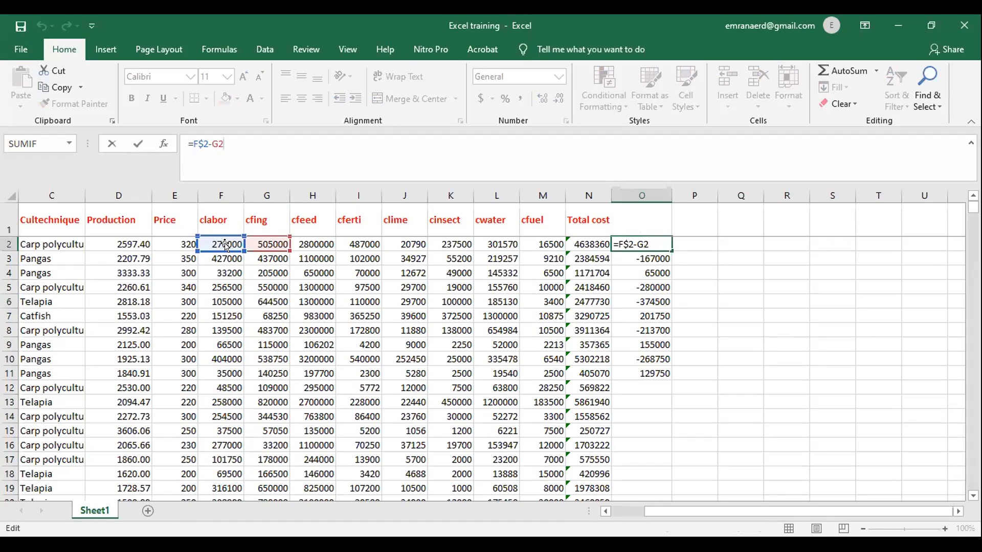
- Review the cfing and clabor values from row 4 down against F2, and check the Total cost formula in N2
left_click_drag(271, 273, 255, 503)
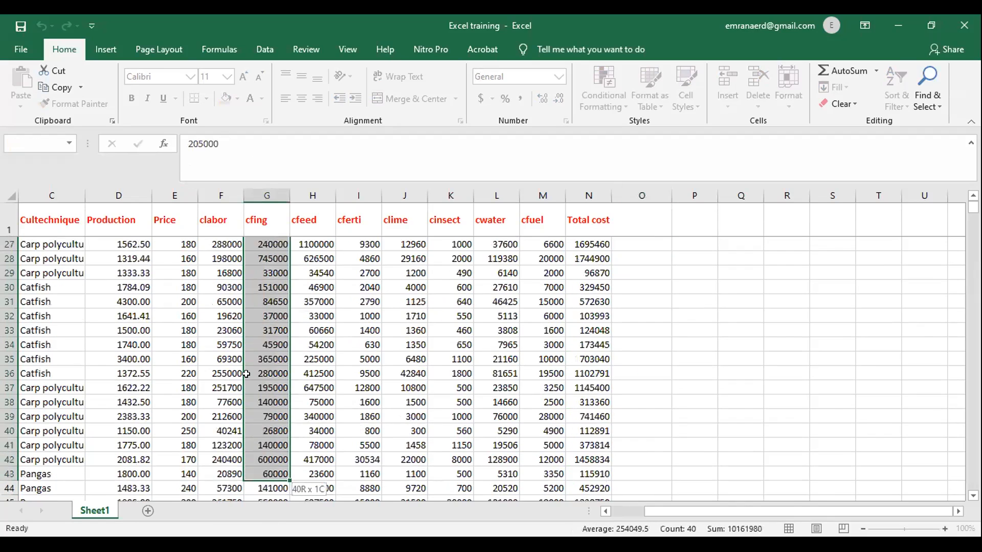
scroll(216, 271, "up", 8)
left_click(220, 245)
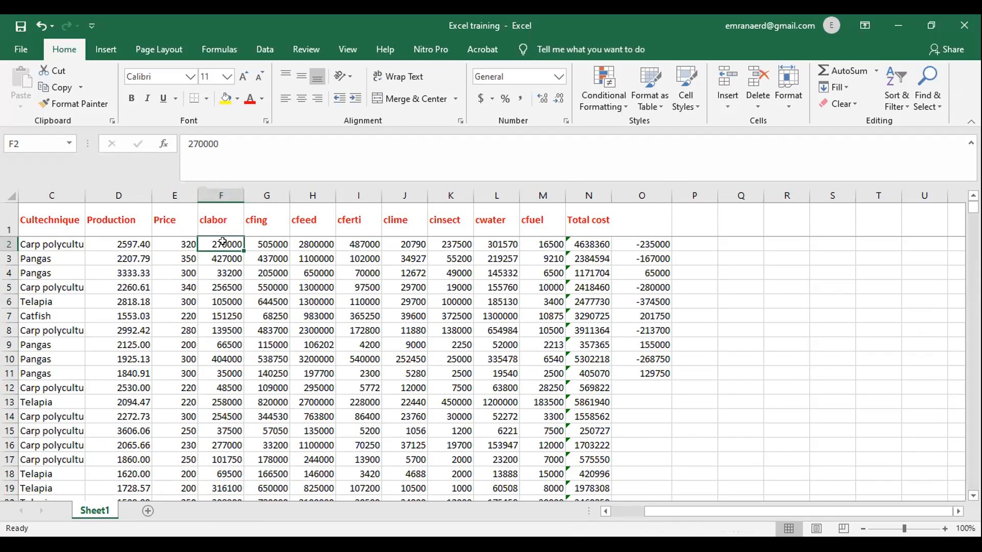
left_click_drag(215, 271, 217, 499)
scroll(211, 426, "up", 1)
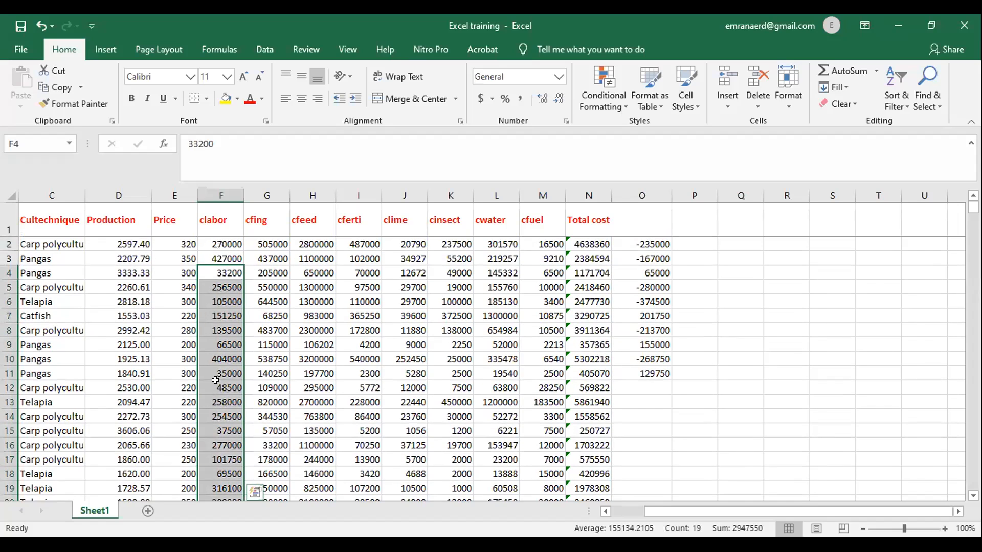
left_click(225, 246)
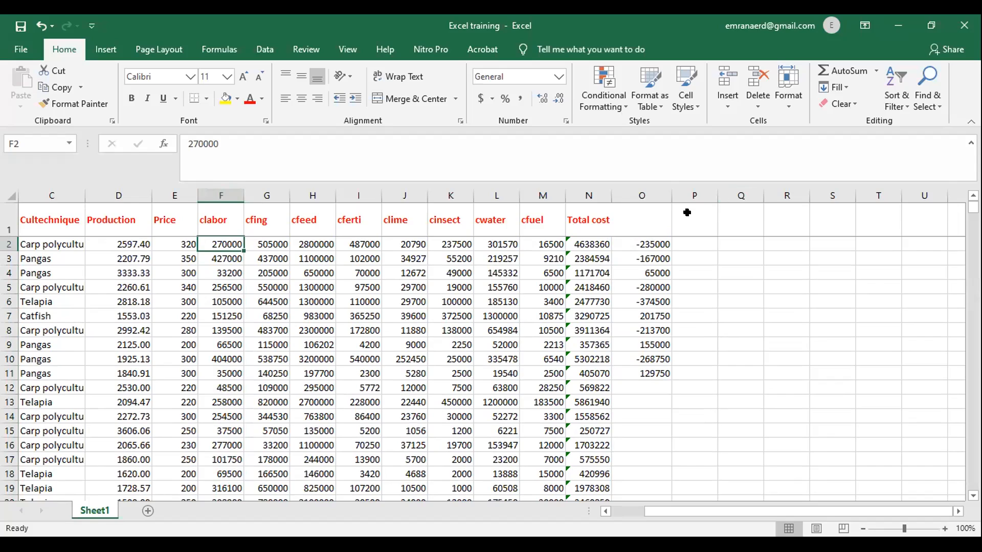
left_click(595, 239)
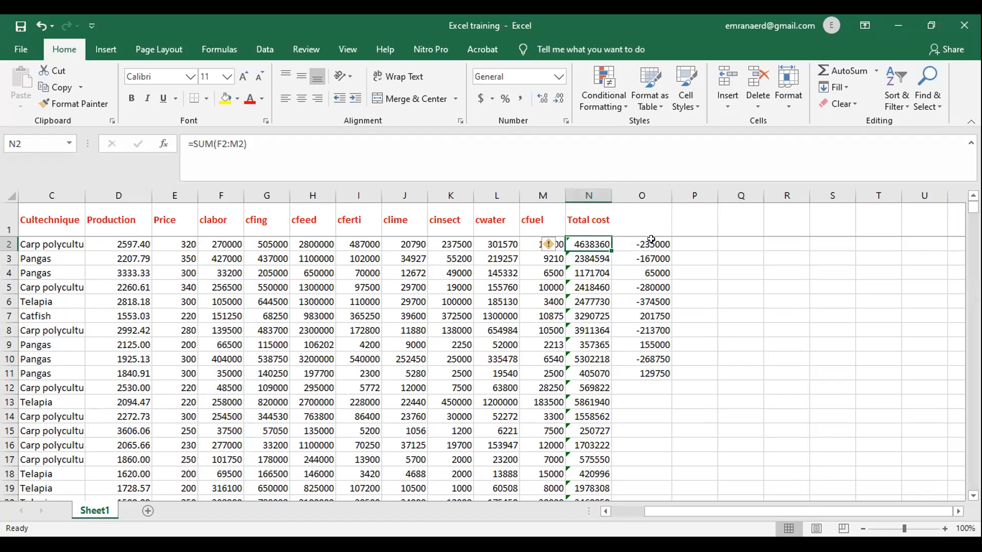
- Clear O2:O12 and fill O2 through O18 with the relative-reference formula =N2-F2
left_click_drag(647, 245, 646, 387)
key("Delete")
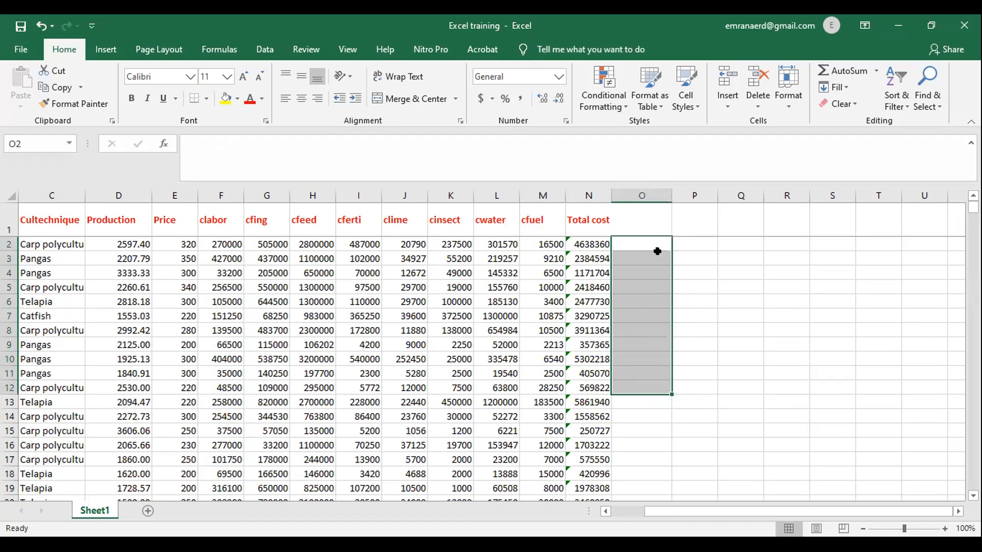
left_click(654, 243)
type("=")
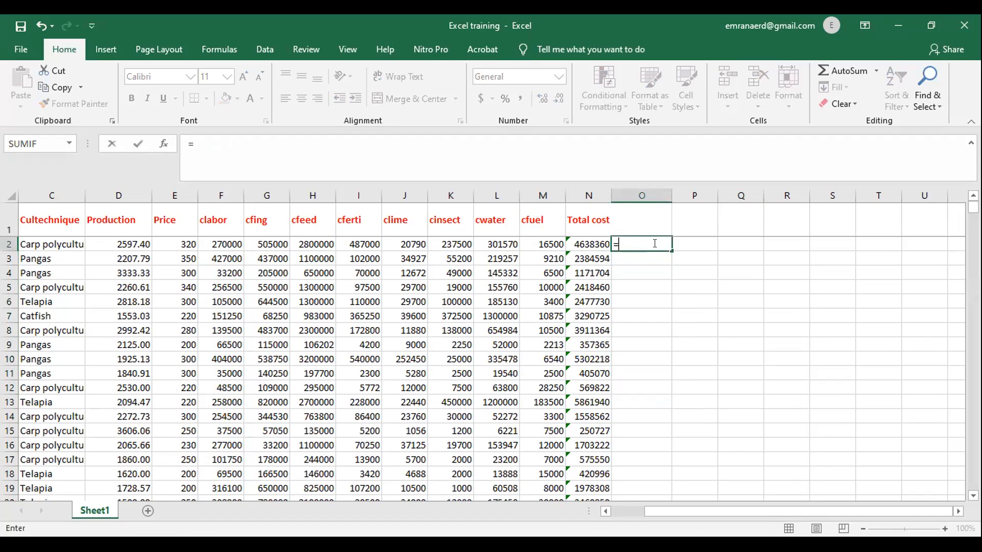
left_click(589, 243)
type("-")
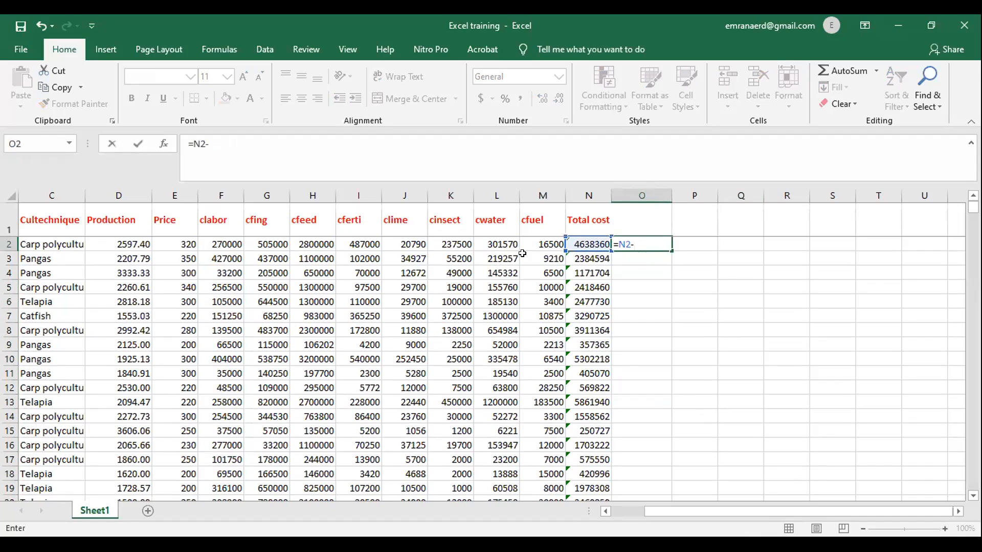
left_click(210, 248)
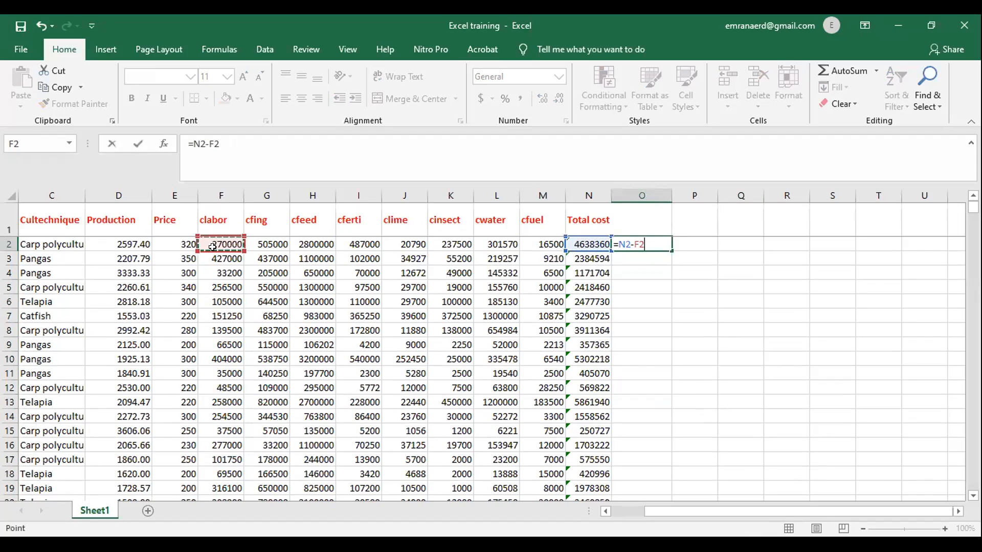
key("Return")
left_click(641, 244)
left_click_drag(671, 251, 662, 483)
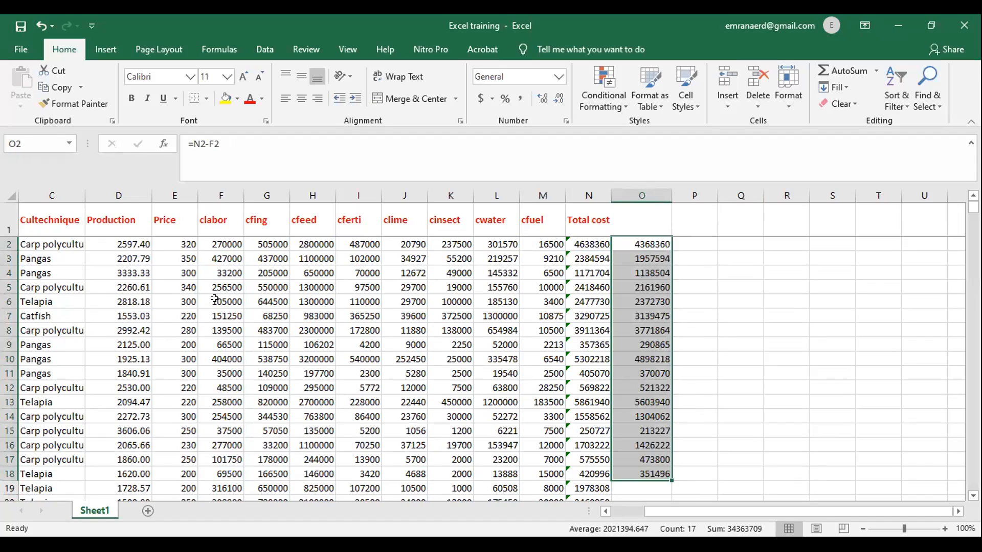
- Check which cells the formulas in O10, O11 and O2 reference, and review the cfing values against clabor cell F2
left_click(648, 362)
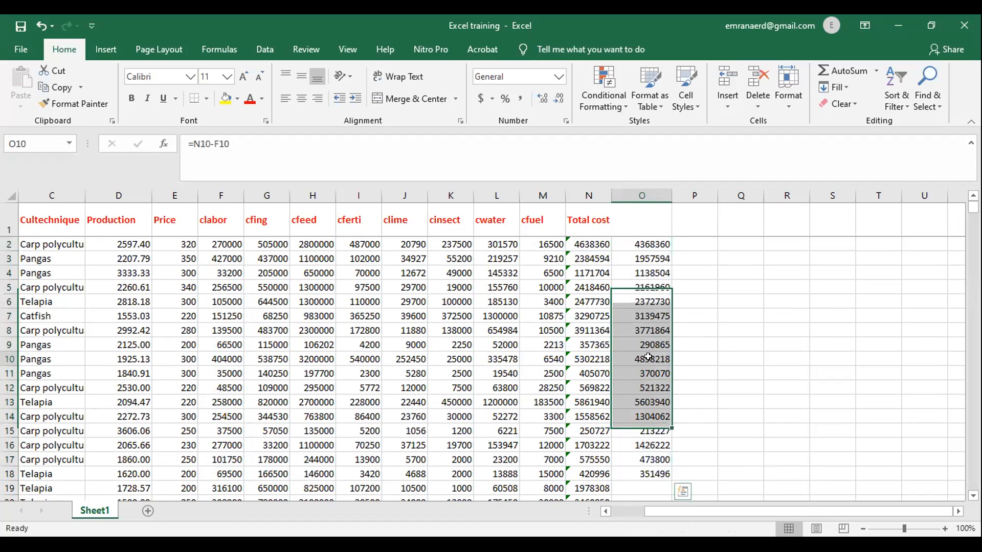
left_click(263, 135)
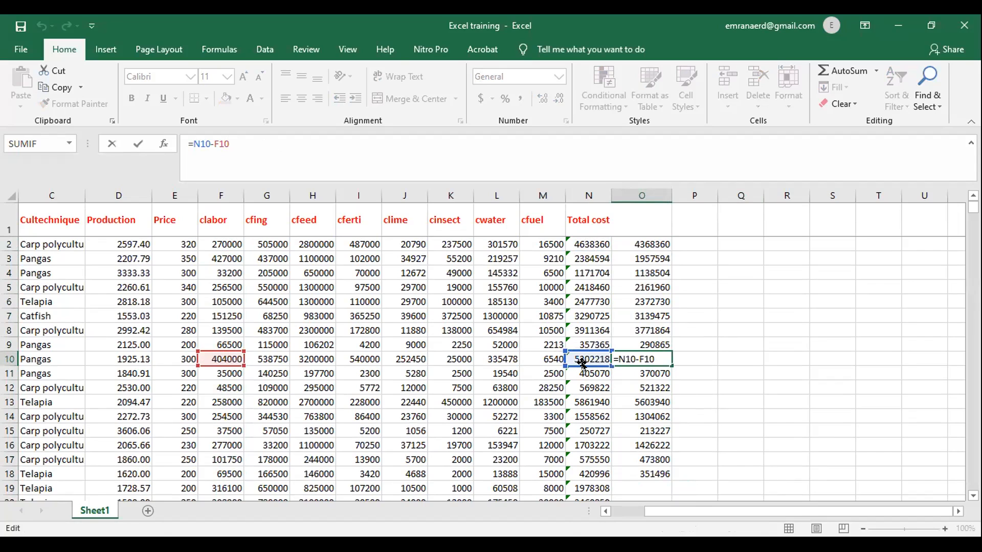
left_click(664, 380)
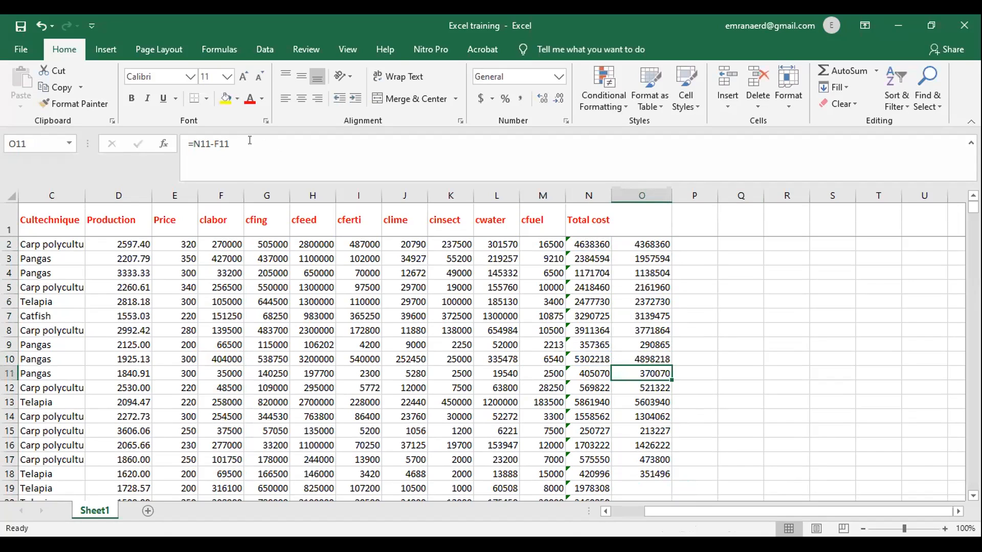
left_click(247, 169)
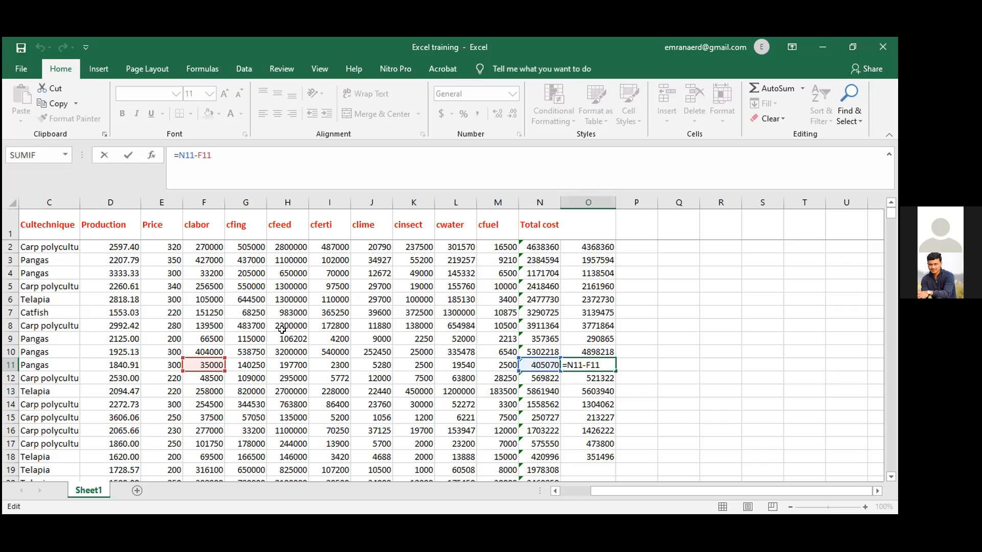
left_click(200, 245)
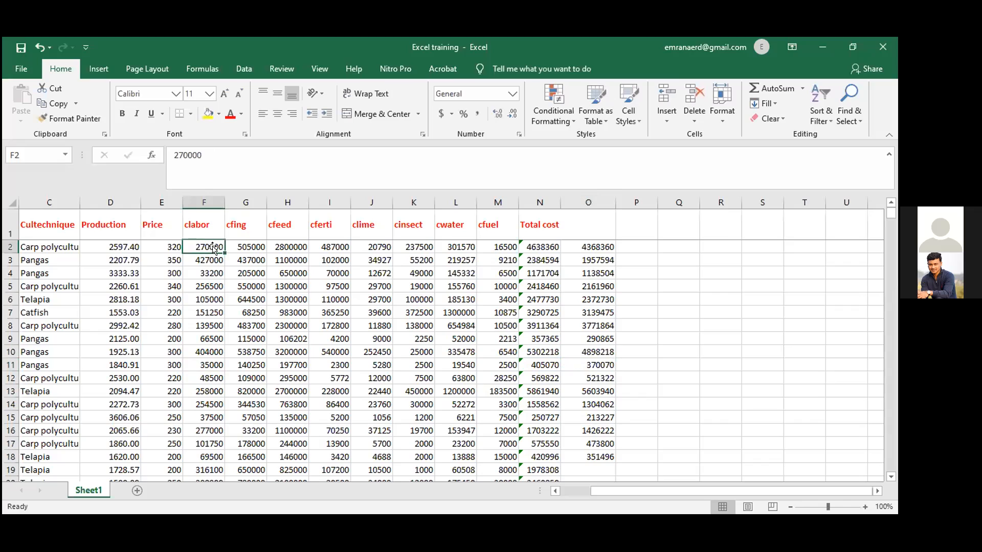
left_click_drag(248, 244, 243, 471)
scroll(231, 358, "up", 14)
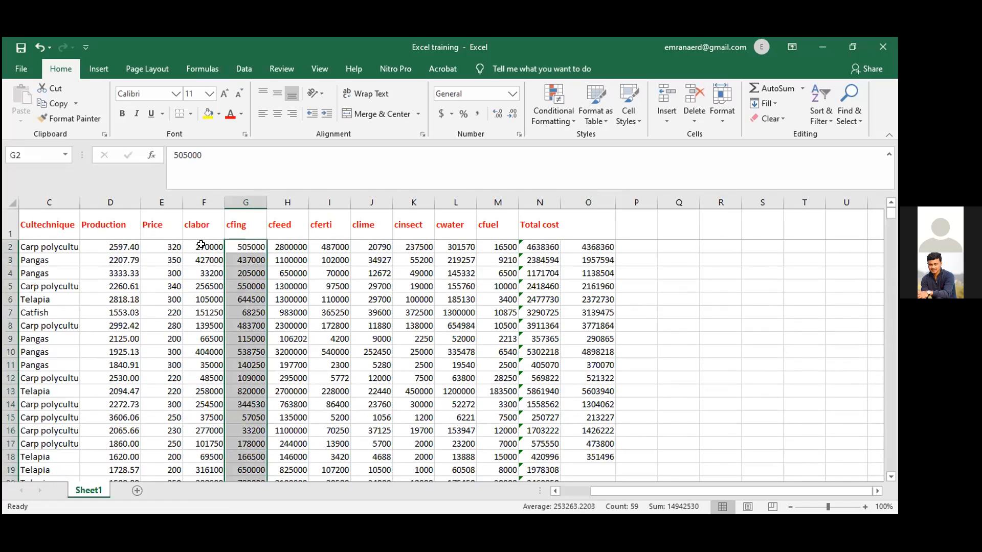
left_click(201, 245)
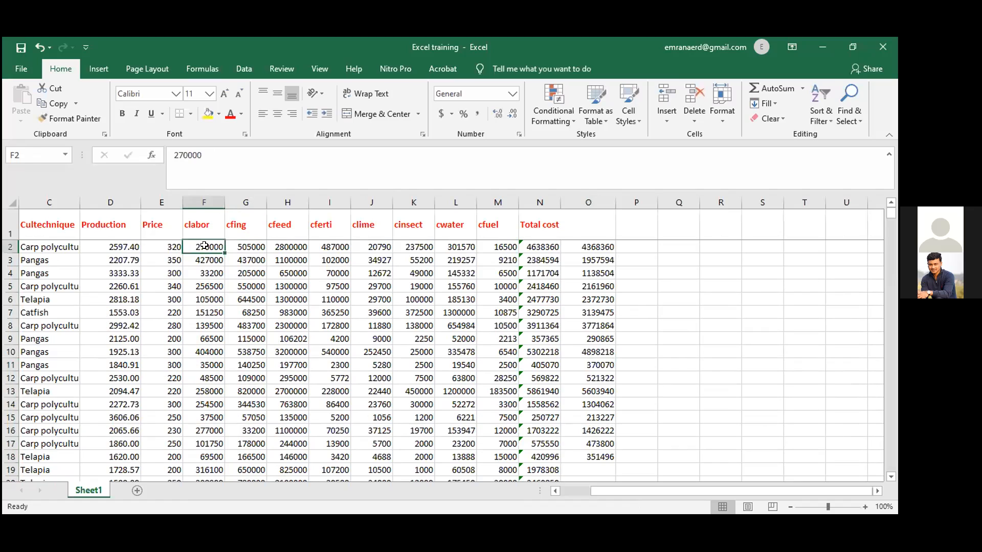
left_click(587, 246)
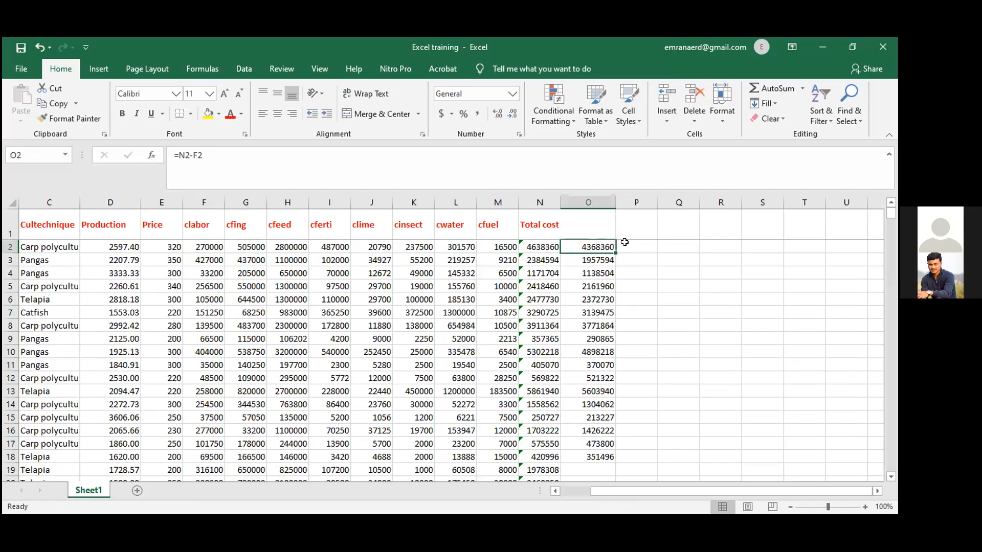
- Enter =F$2-G2 in P2, locking the clabor row reference, and fill it down to P16
left_click(625, 243)
type("=")
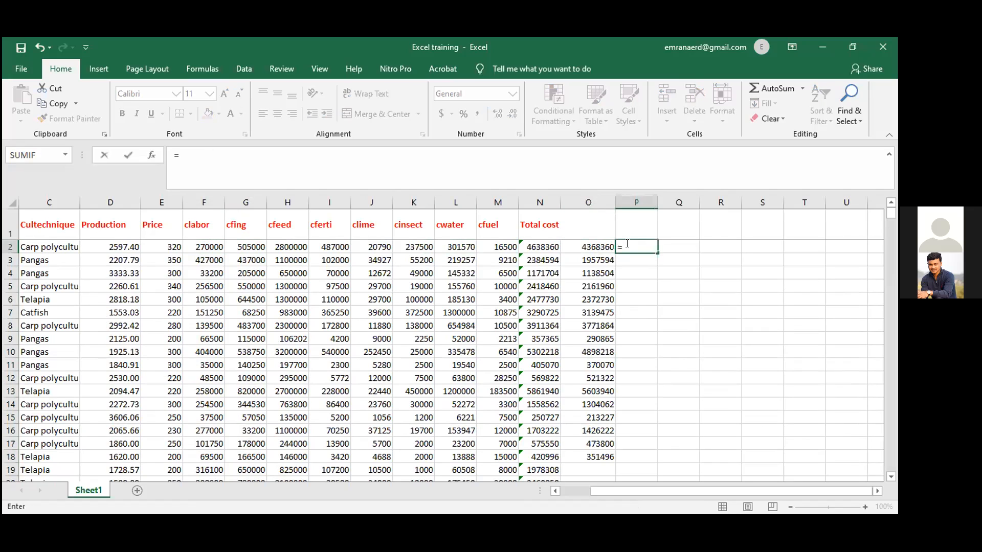
left_click(199, 247)
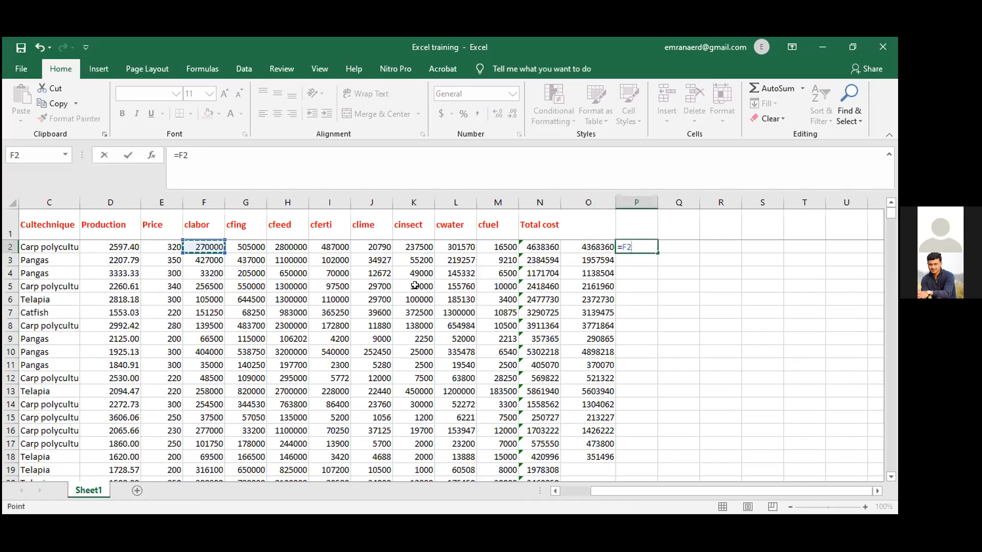
type("=")
left_click(239, 243)
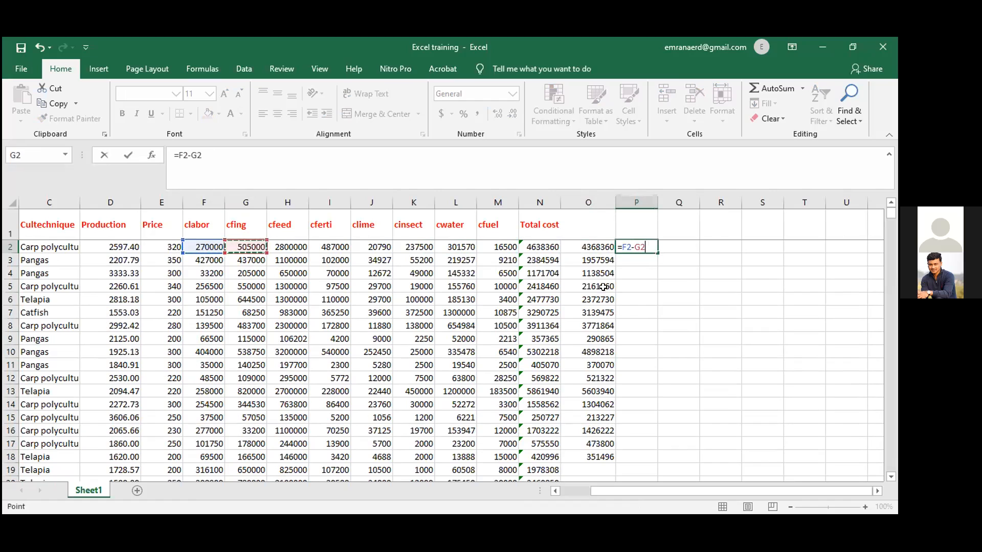
left_click(182, 152)
left_click(182, 155)
type("$")
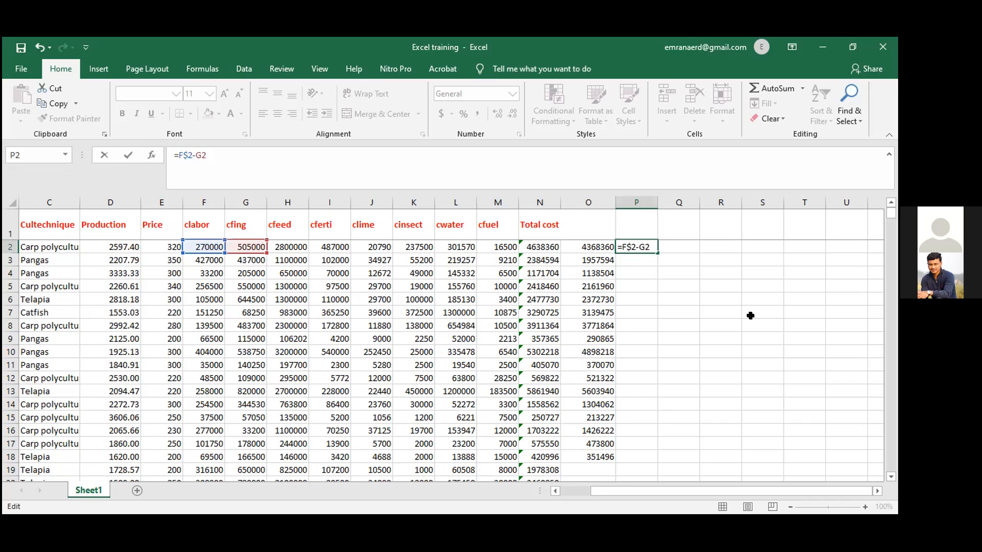
key("Return")
left_click(646, 246)
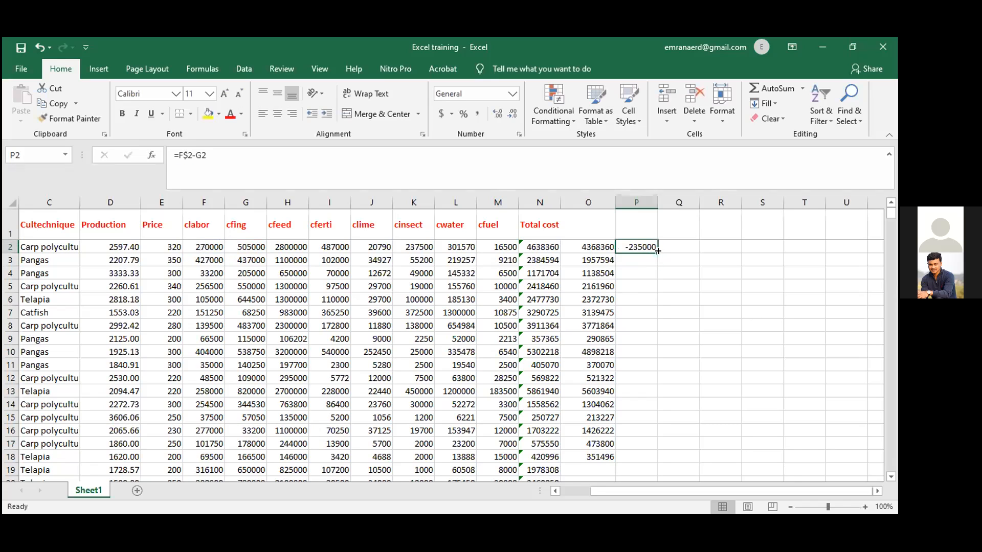
left_click_drag(657, 250, 656, 436)
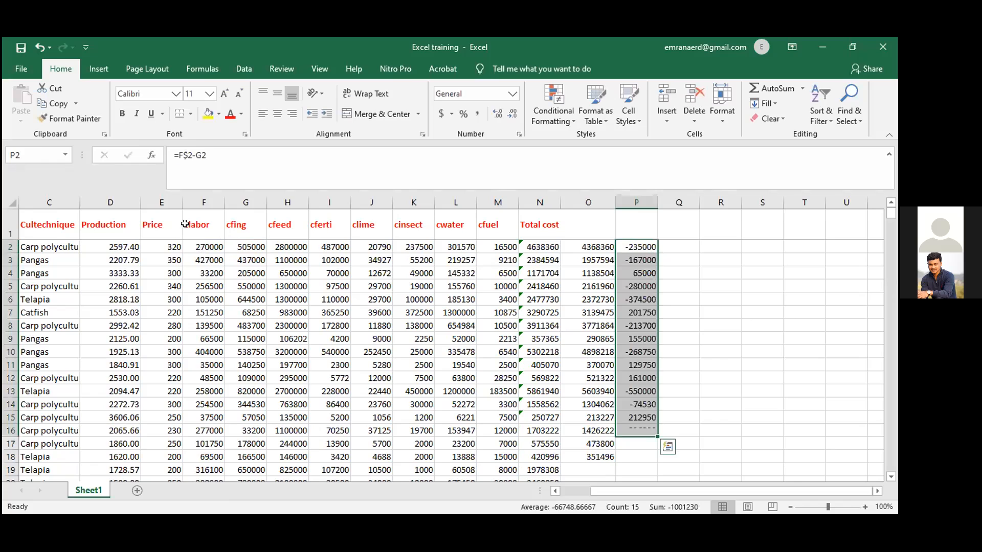
- Compare clabor cell F2 with the cells referenced by the formulas in P2, P4 and P6
left_click(200, 243)
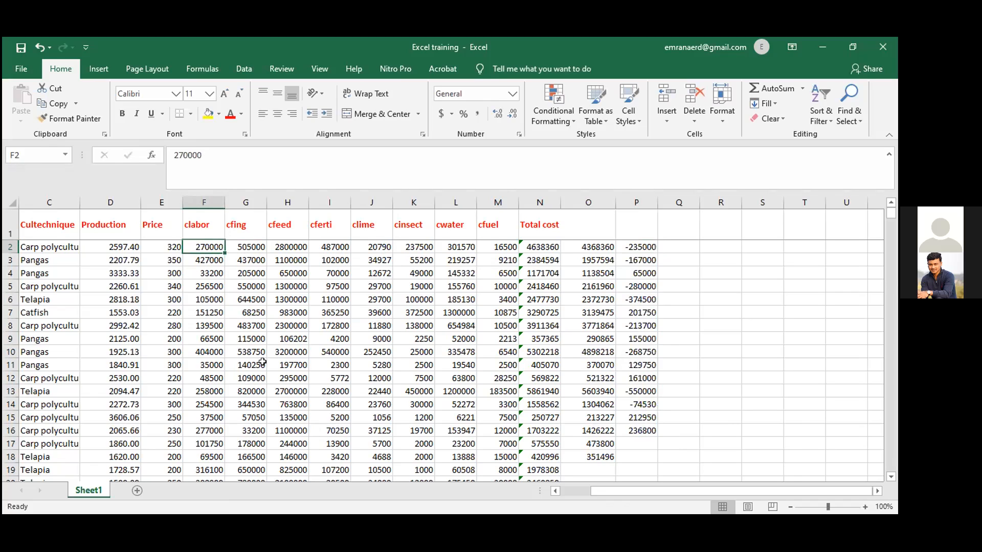
left_click(640, 243)
double_click(639, 273)
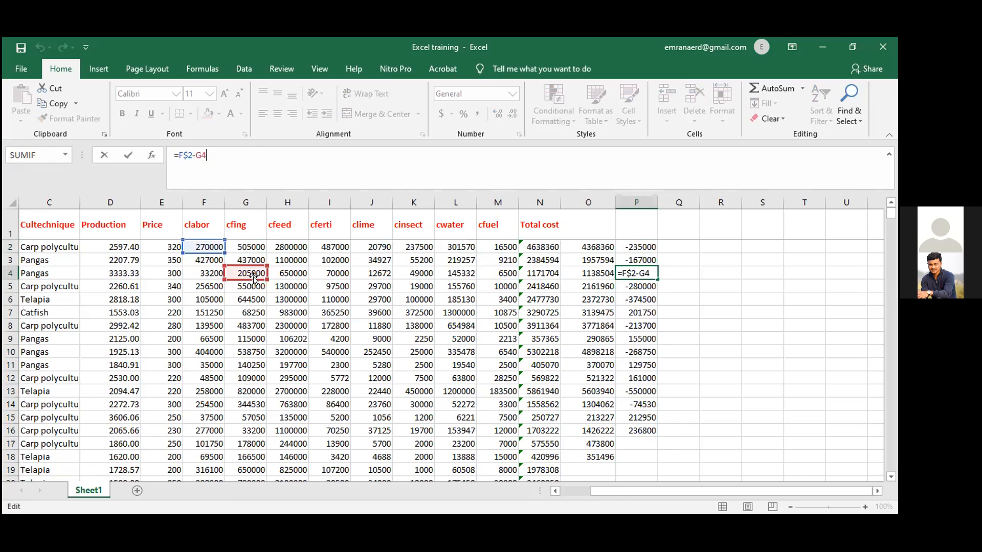
left_click(627, 300)
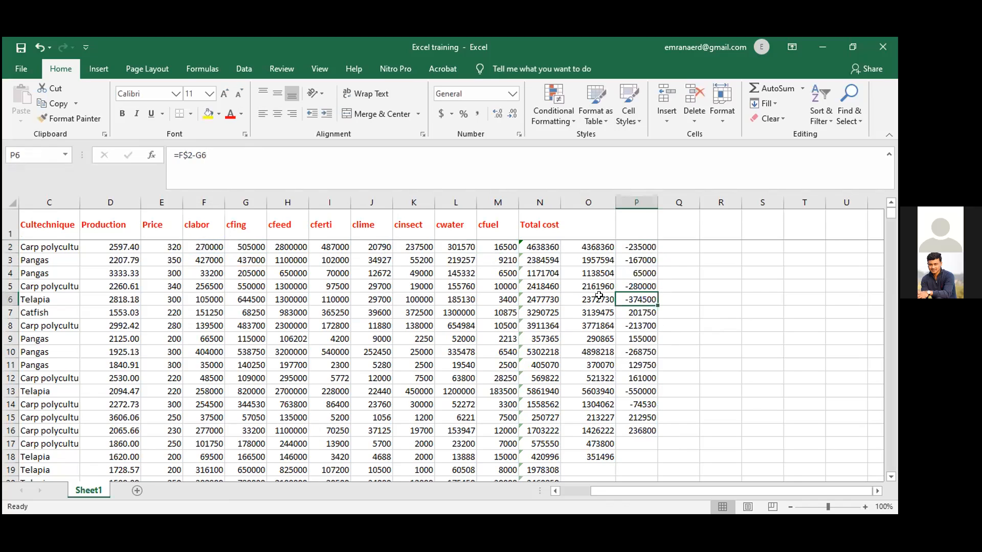
left_click(240, 148)
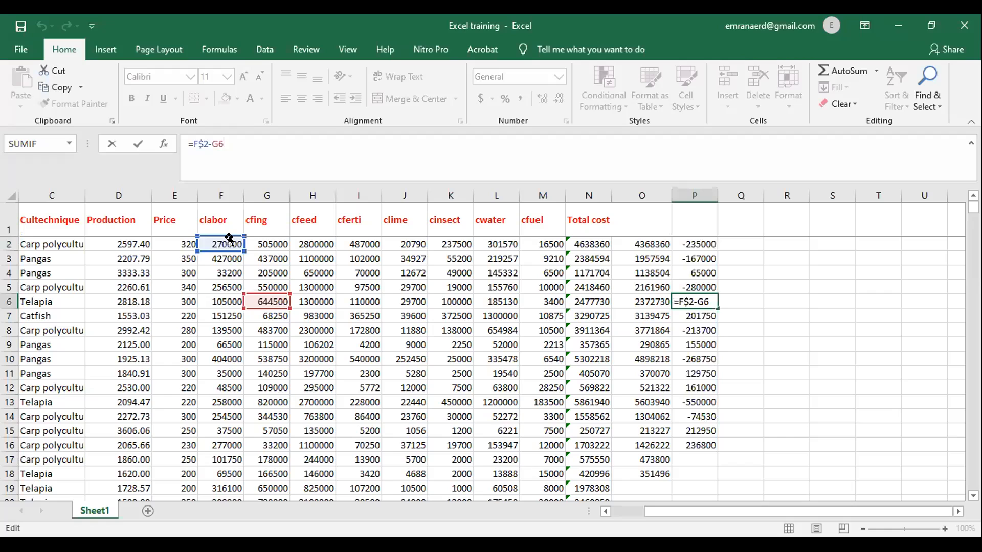
- Examine the formula in P8, focusing on its locked $2 row reference, and compare it with clabor cell F5
key("Return")
key("Return")
left_click(238, 141)
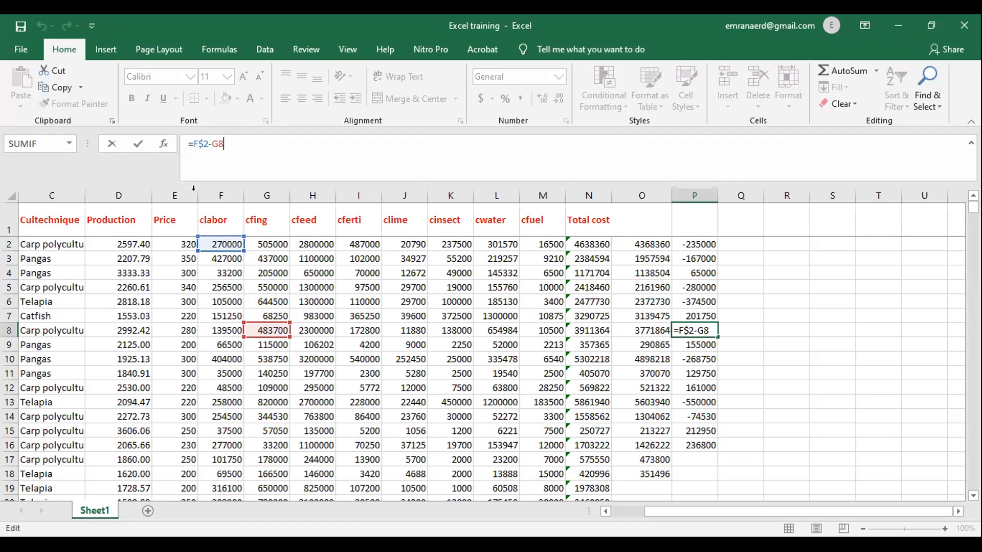
left_click_drag(199, 144, 203, 144)
left_click(216, 173)
left_click_drag(199, 144, 204, 144)
left_click(236, 147)
left_click(223, 286)
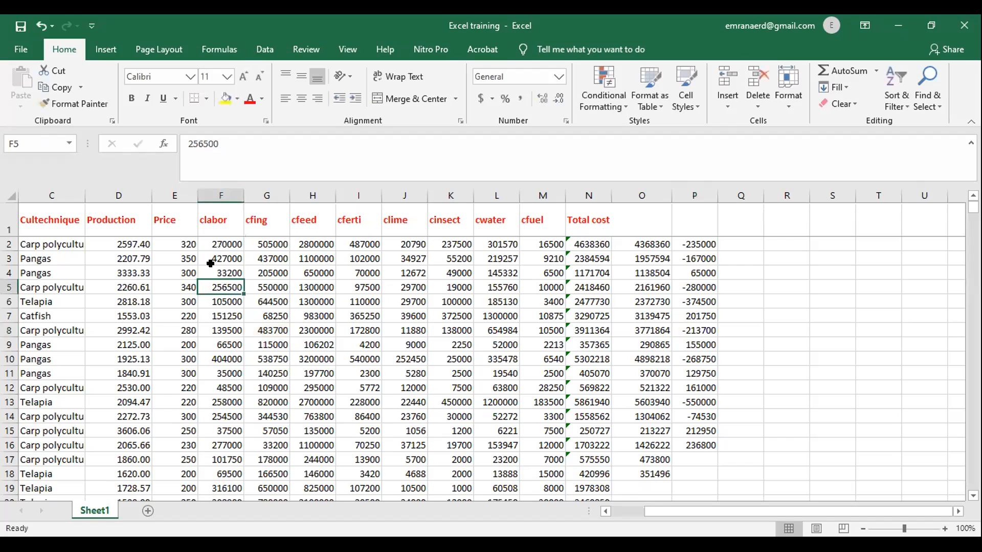
- Change the formula in P2 to =F$3-G2, locking the row of clabor cell F3
left_click(238, 216)
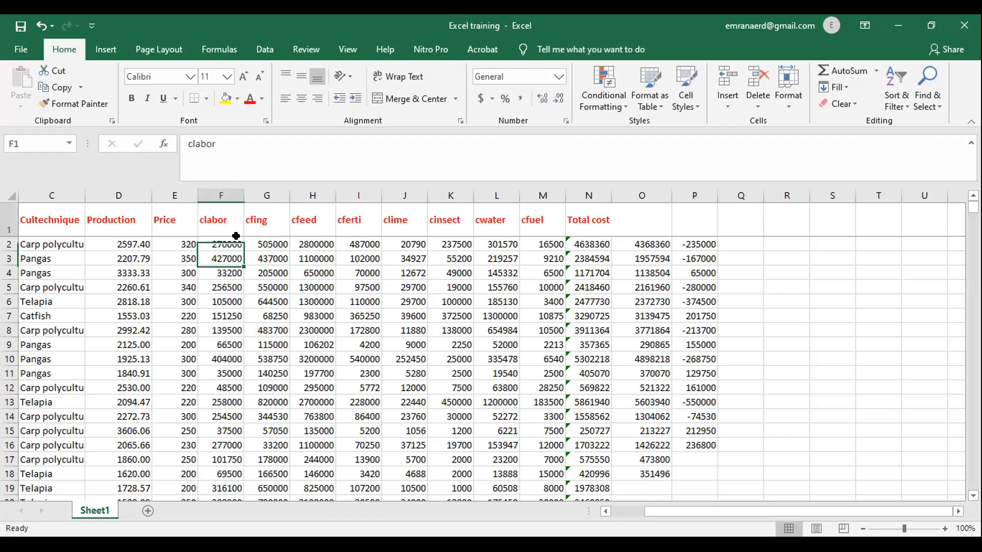
left_click(224, 243)
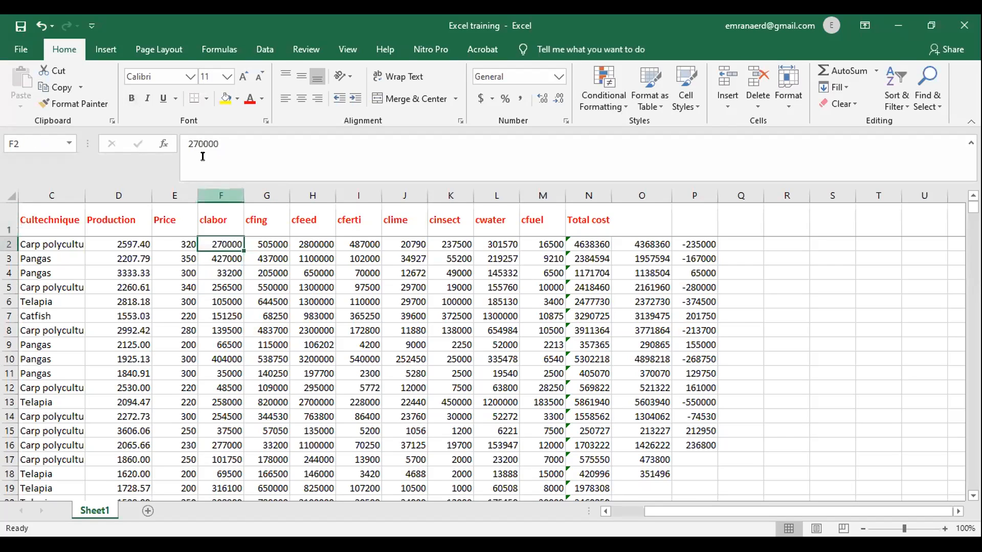
left_click(695, 244)
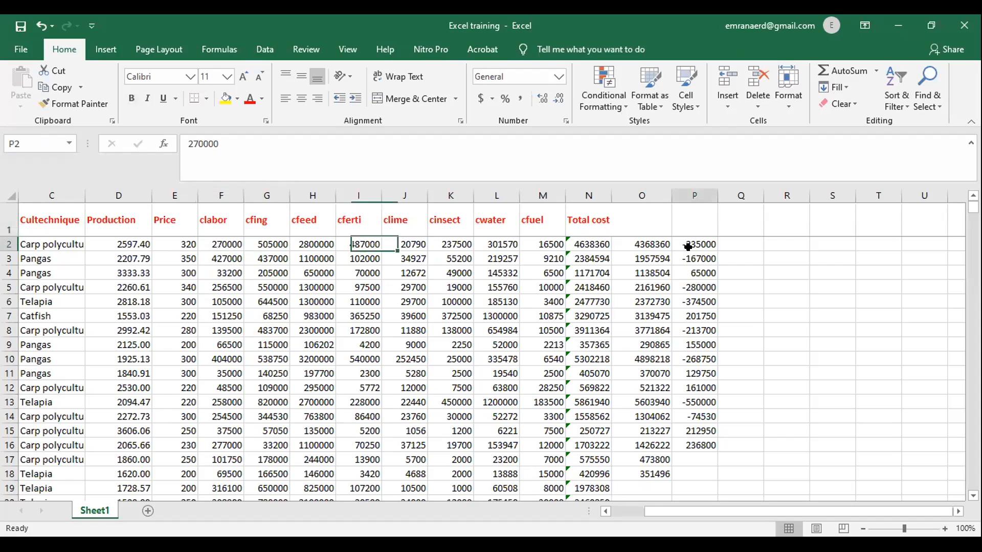
left_click(203, 148)
key("BackSpace")
type("3")
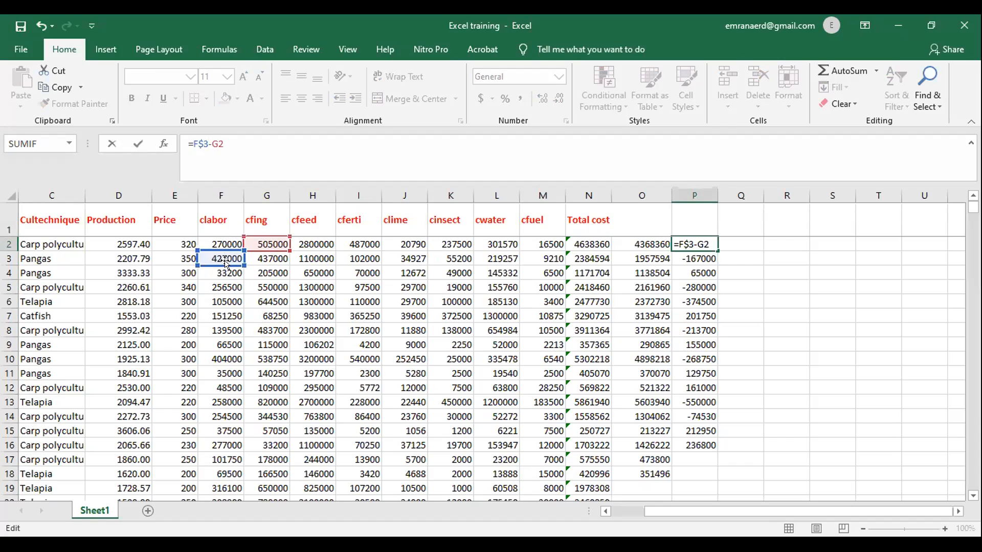
left_click(249, 145)
key("Return")
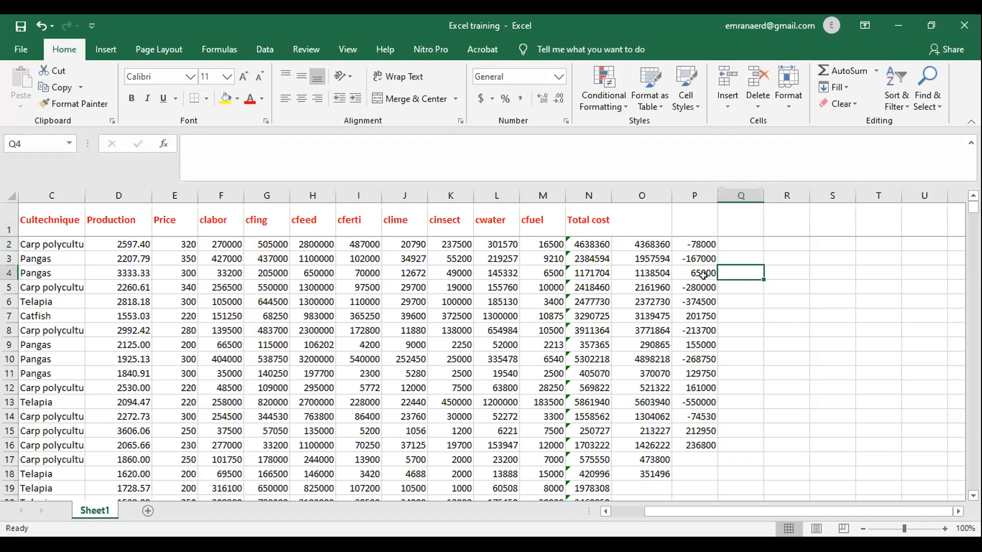
- Fill the row-locked formula from P2 down to P8
key("Down")
key("Down")
left_click(707, 247)
left_click_drag(739, 256, 701, 328)
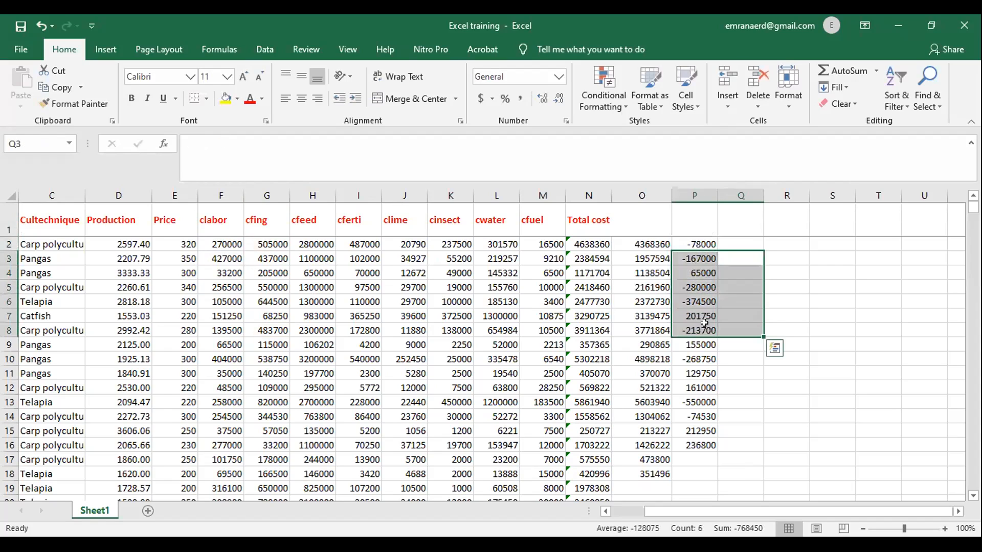
left_click(701, 327)
left_click(704, 244)
left_click_drag(717, 251, 701, 332)
left_click(741, 344)
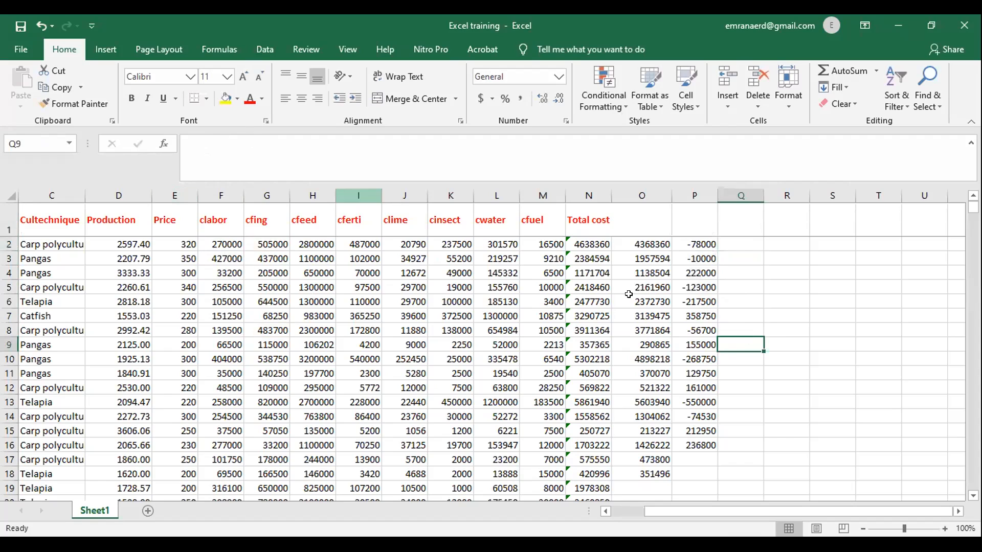
- Lock the clabor column too by changing P2 to =$F$3-G2, and fill it down to P16
left_click(677, 243)
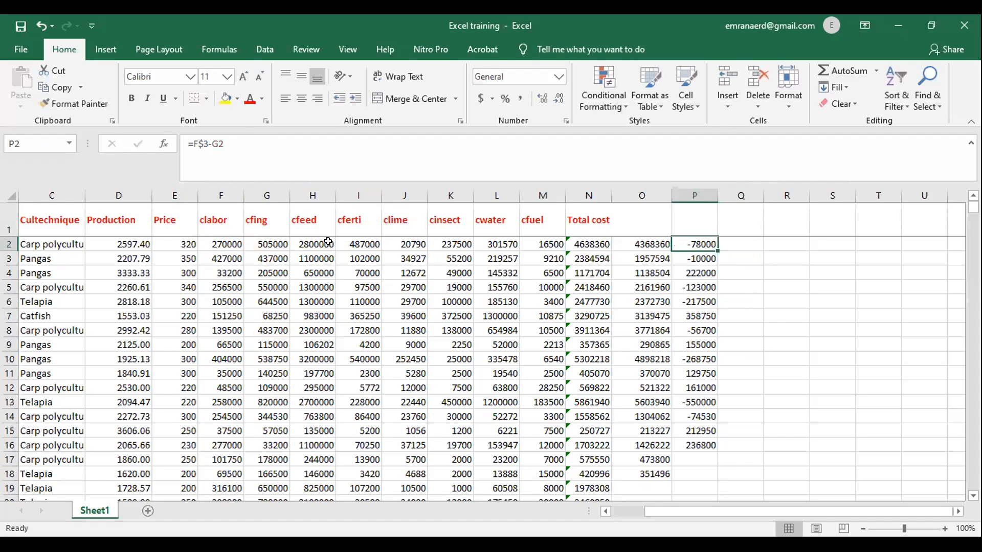
left_click(195, 140)
type("$")
left_click(629, 355)
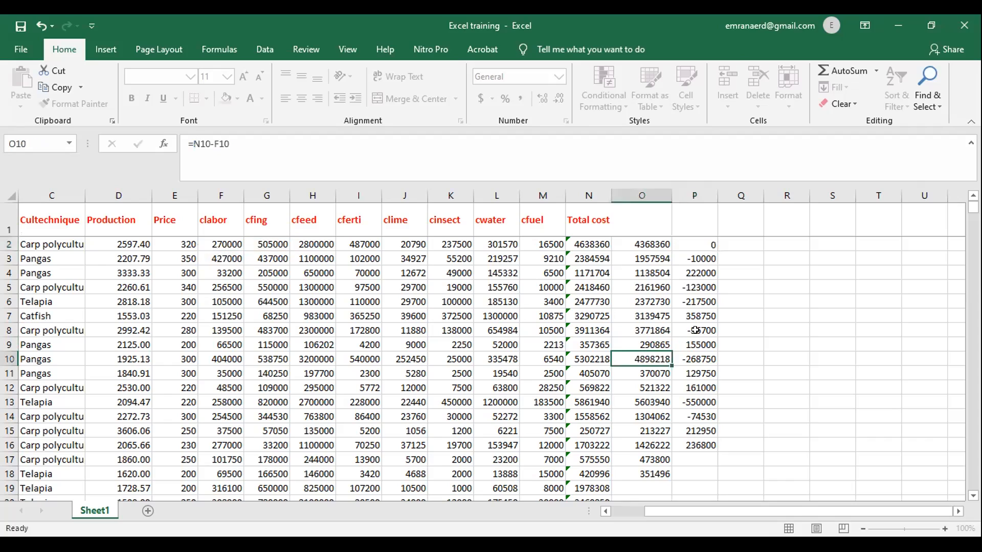
left_click(695, 245)
left_click_drag(717, 249, 713, 446)
left_click(741, 315)
- Recheck the absolute-reference formula in P2 and fill it down again, extending the range to P17
left_click(176, 239)
left_click(710, 243)
double_click(710, 243)
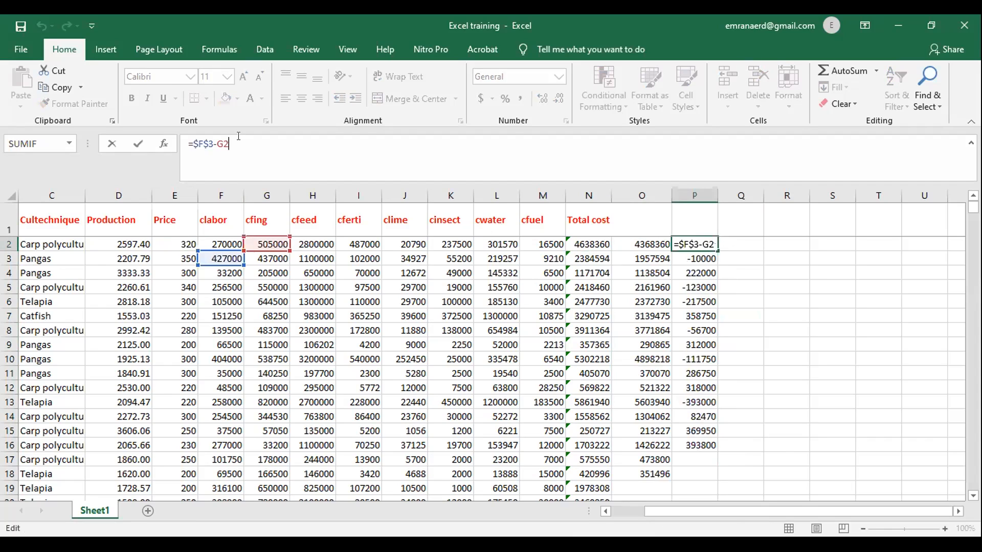
key("ctrl+Return")
left_click_drag(718, 251, 708, 458)
- Examine the formulas in P5 through P10, comparing their locked clabor reference with their relative cfing reference
left_click(696, 288)
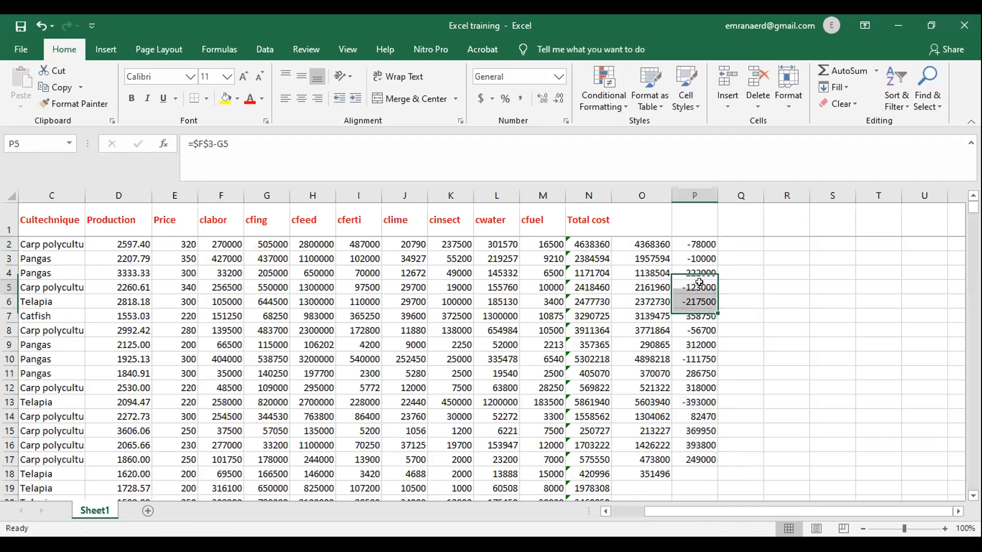
double_click(696, 288)
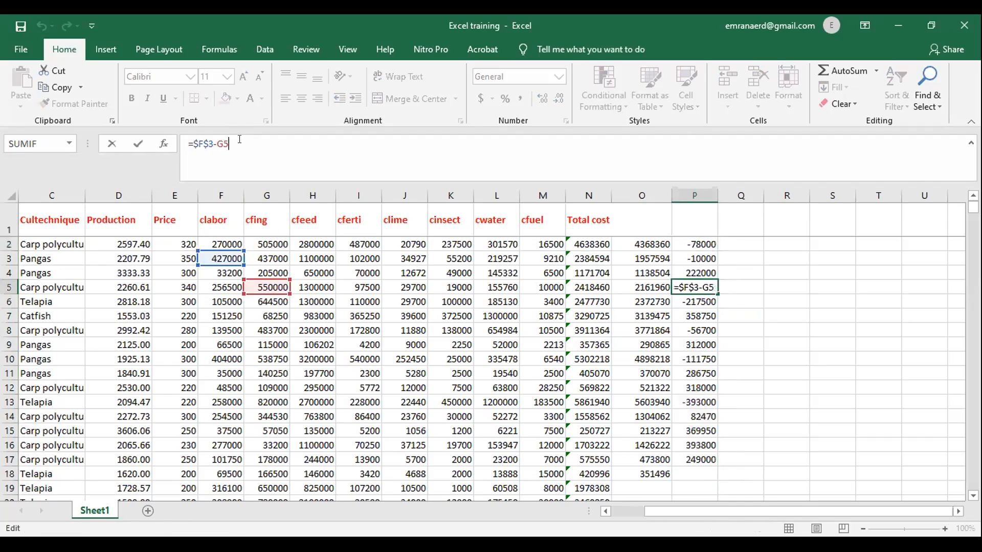
left_click_drag(704, 312, 702, 305)
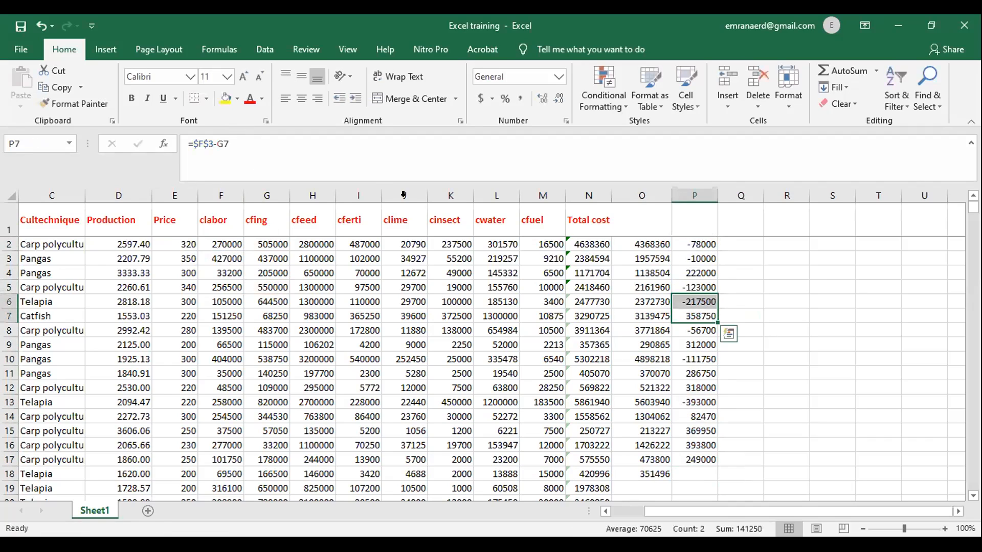
left_click(230, 146)
left_click(697, 332)
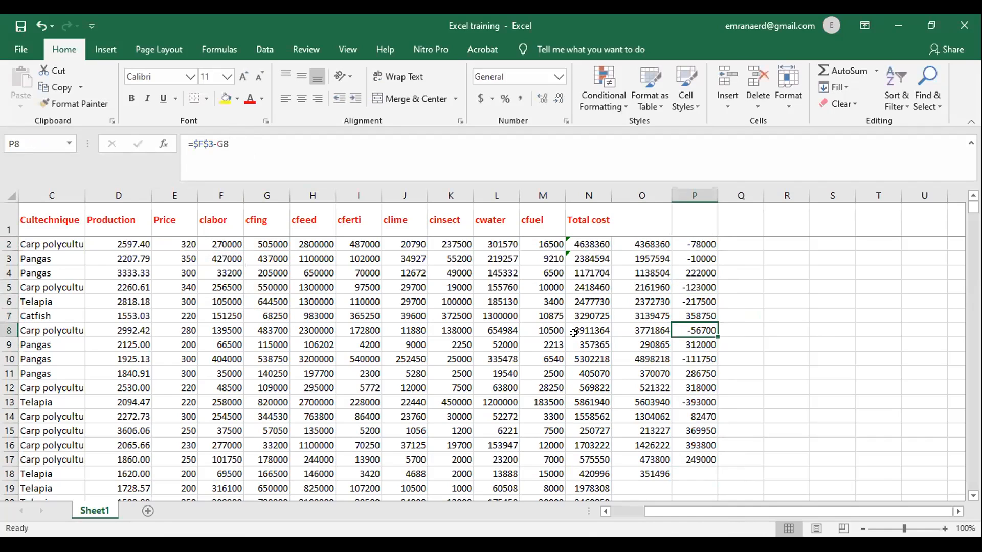
left_click(249, 169)
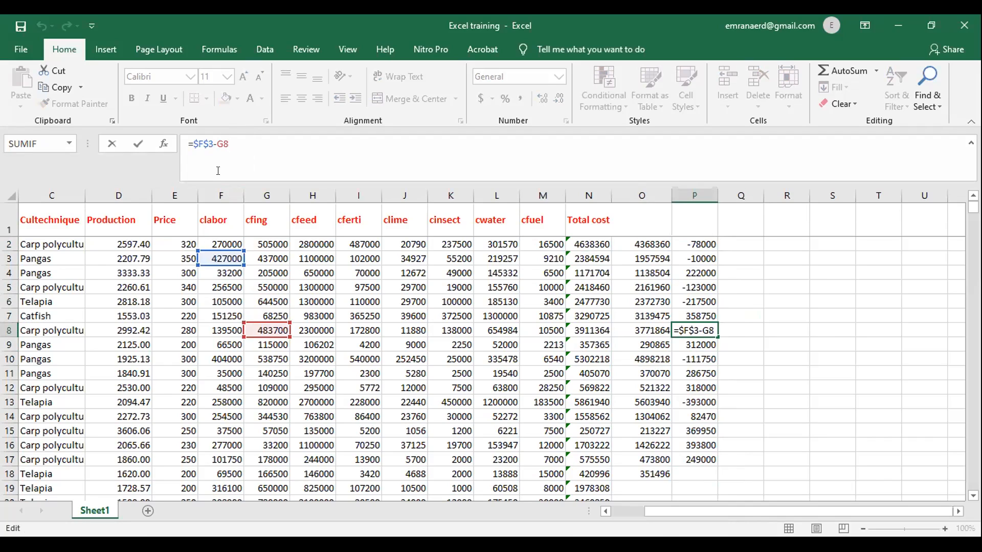
key("Return")
key("F2")
key("Return")
left_click(245, 136)
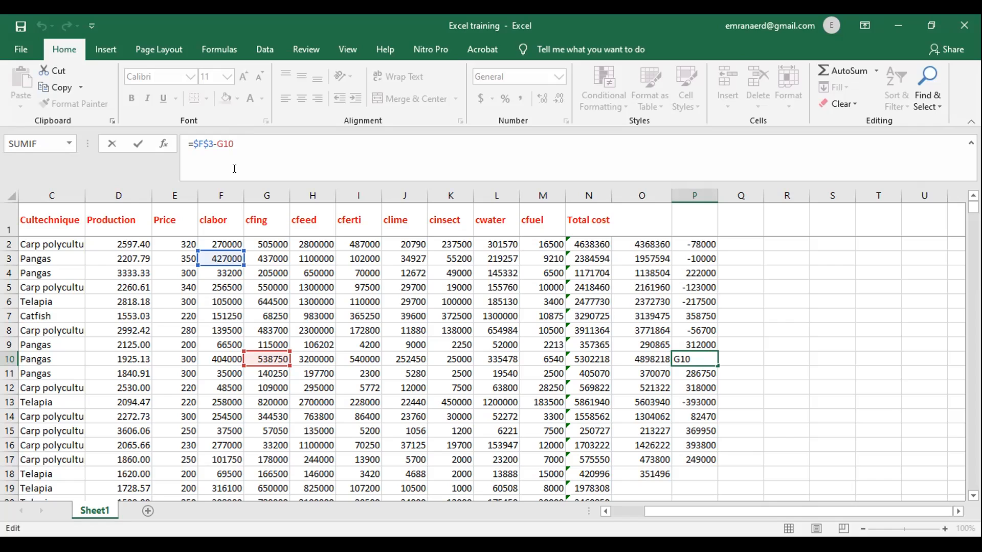
key("Return")
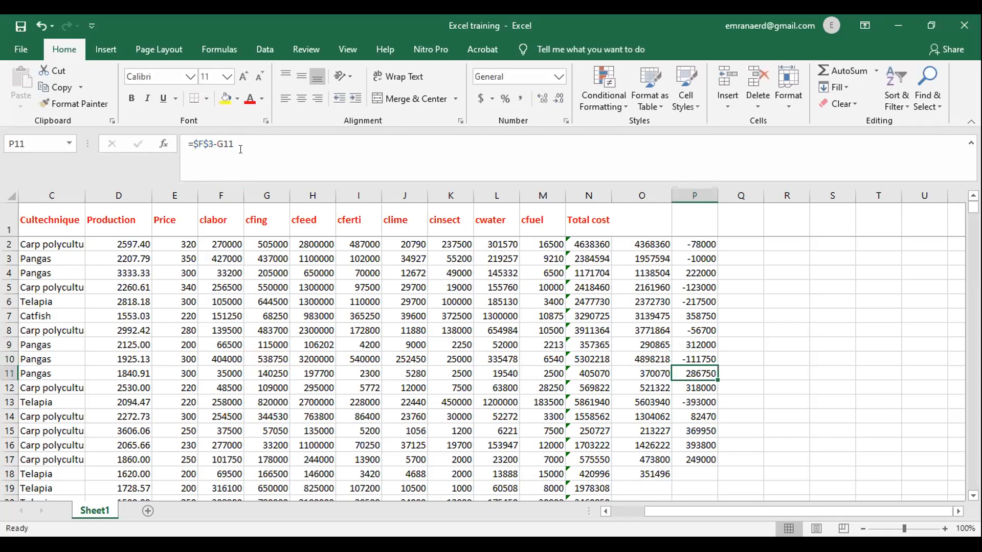
- Delete the whole formula from cell P11, leaving the cell empty
left_click(245, 145)
key("BackSpace")
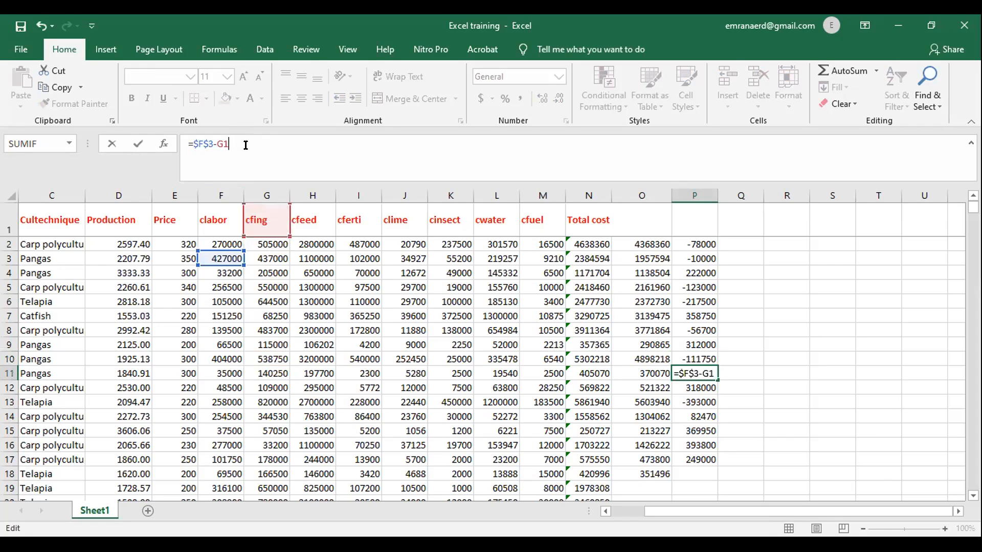
key("BackSpace")
key("BackSpace")
key("BackSpace")
key("BackSpace")
key("BackSpace")
key("BackSpace")
key("BackSpace")
key("BackSpace")
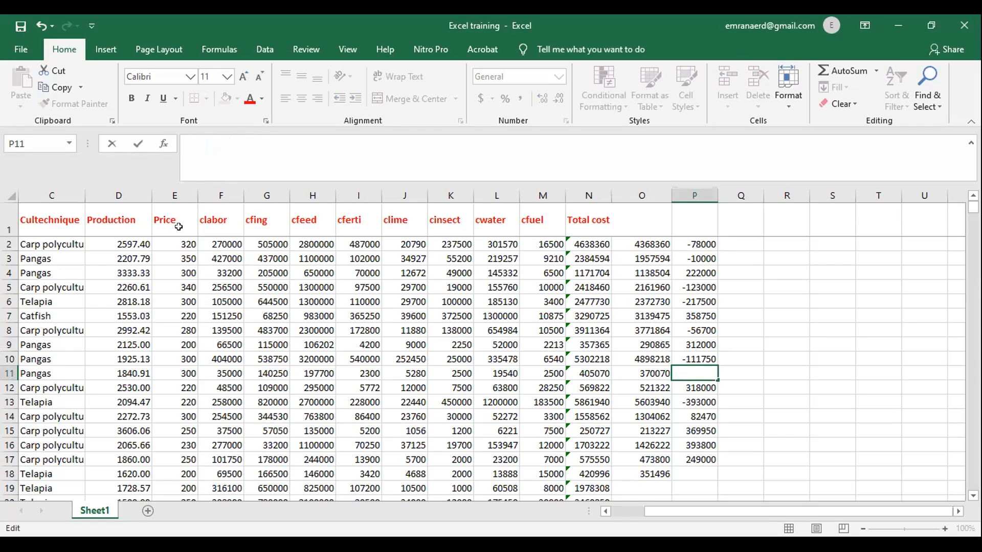
- Enter the column header "Total revenue" in Q1
left_click(740, 218)
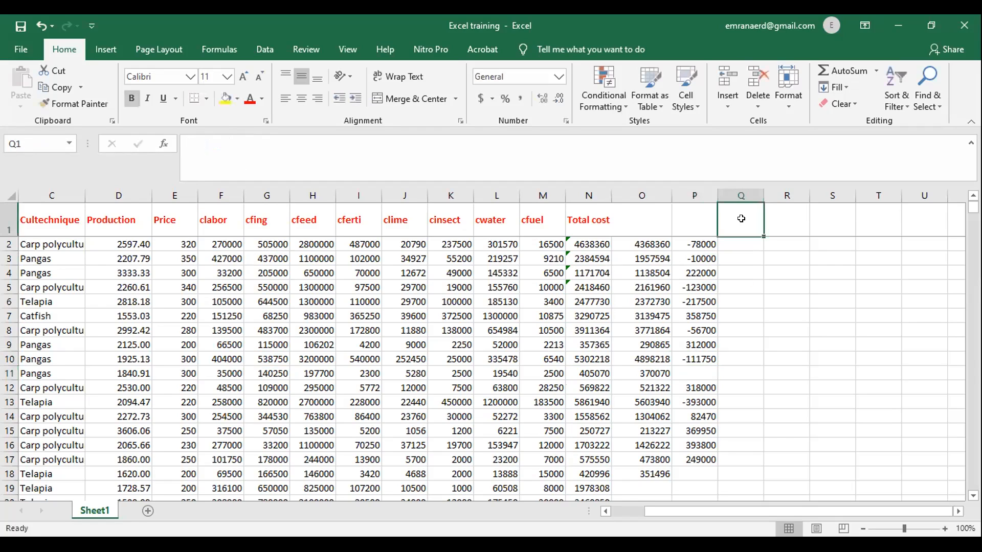
type("Total")
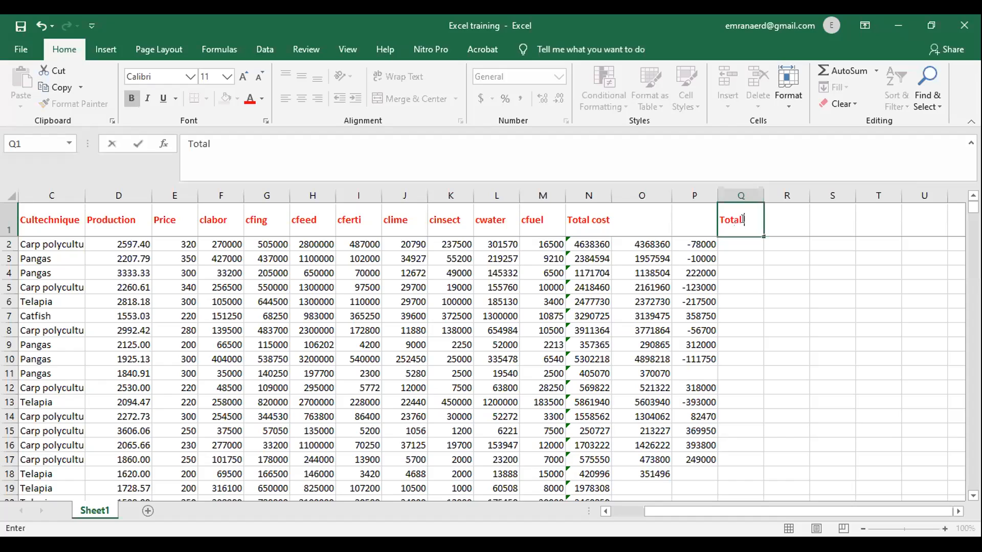
type(" revenue")
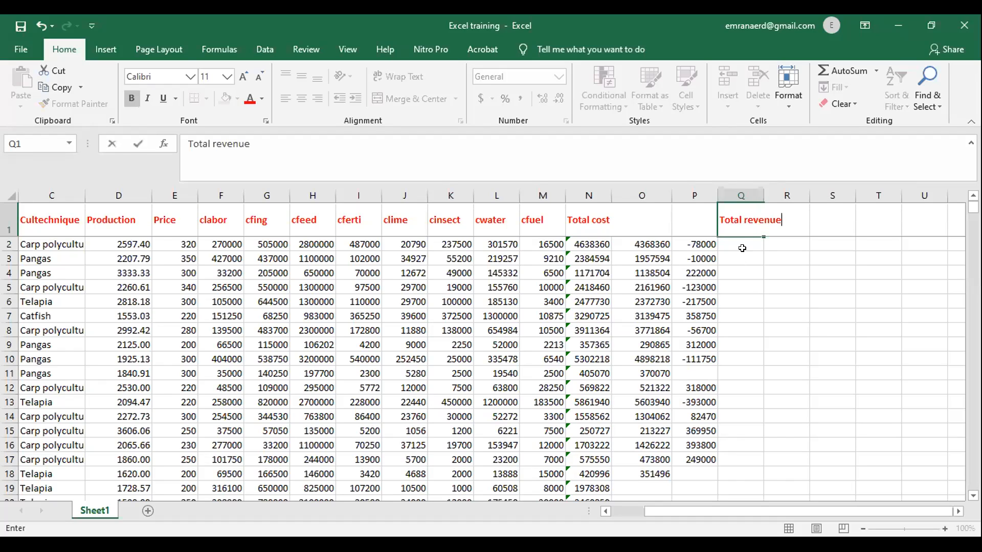
- Enter =D2*E2 in Q2 to multiply production by price
left_click(744, 247)
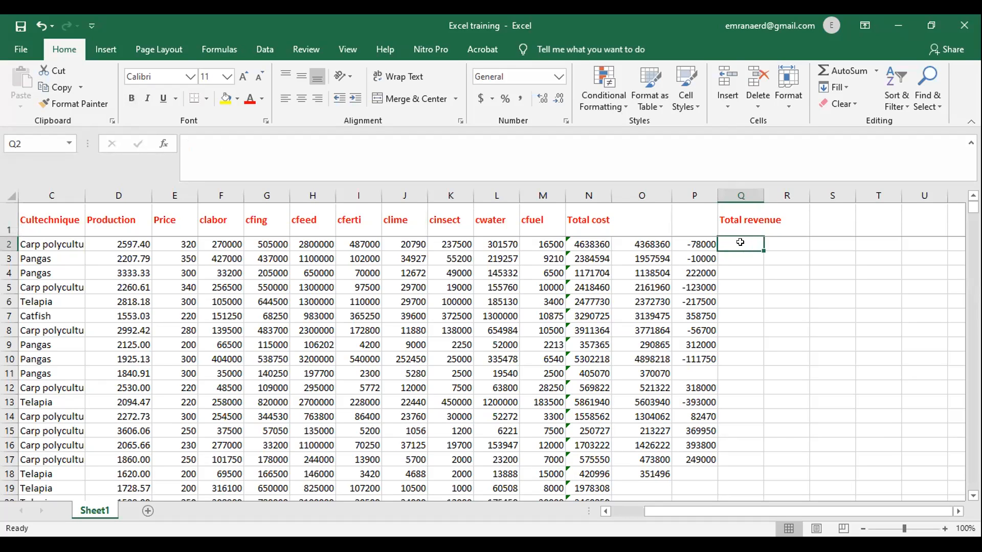
type("=")
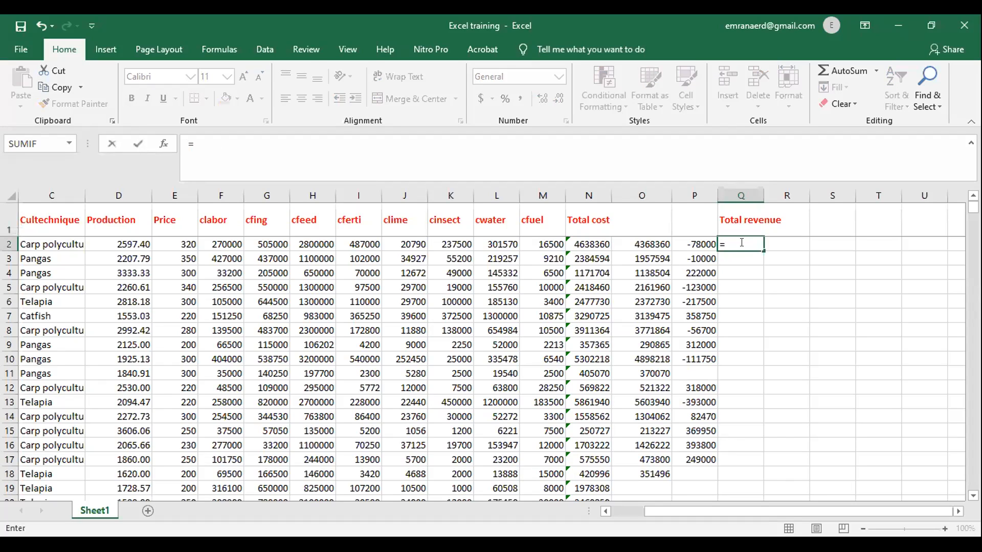
left_click(142, 243)
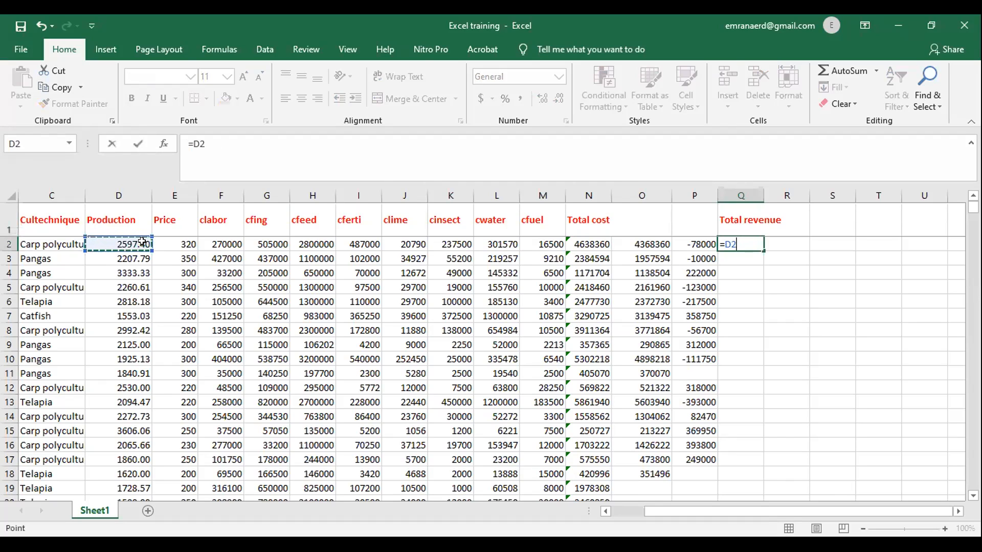
type("*")
left_click(190, 244)
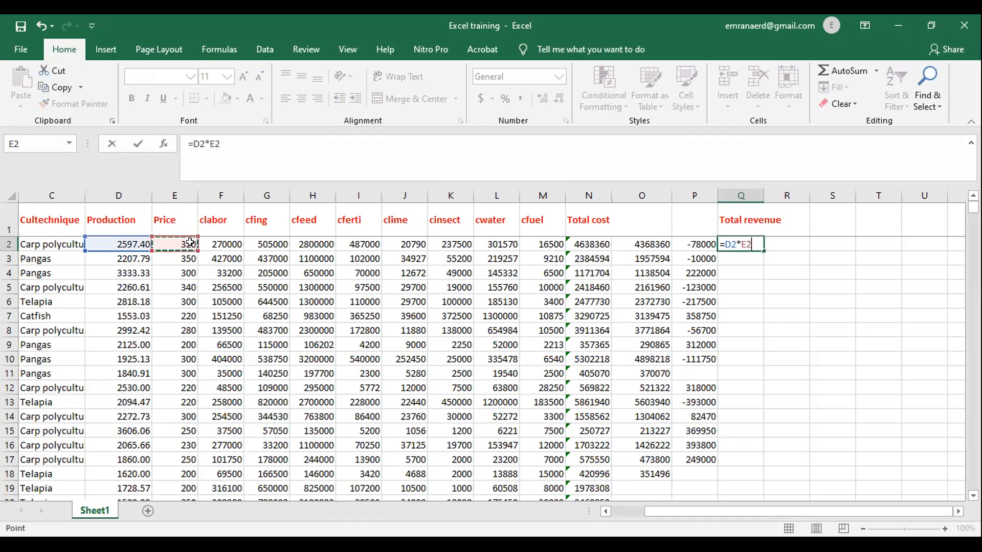
key("Return")
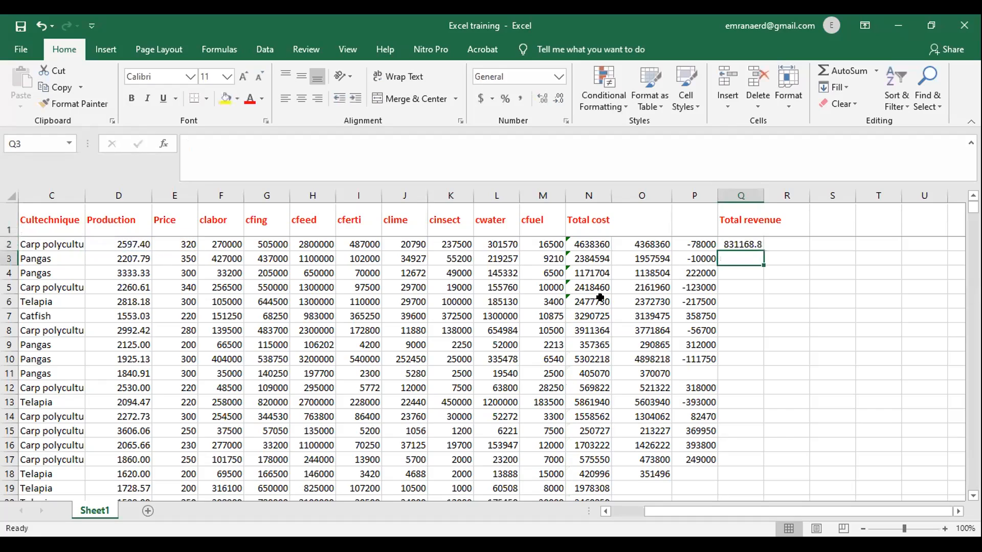
- Fill the total revenue formula from Q2 down the column to the last data row
left_click(743, 251)
left_click_drag(763, 251, 764, 496)
scroll(819, 466, "up", 8)
scroll(820, 466, "up", 6)
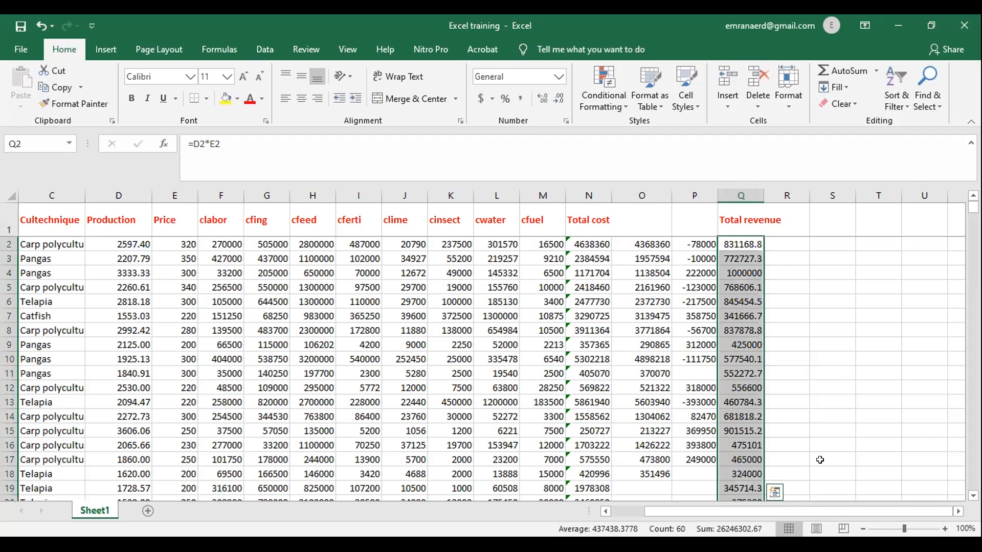
left_click(792, 358)
- Check which production and price cells the total revenue formula in Q2 references
left_click(750, 249)
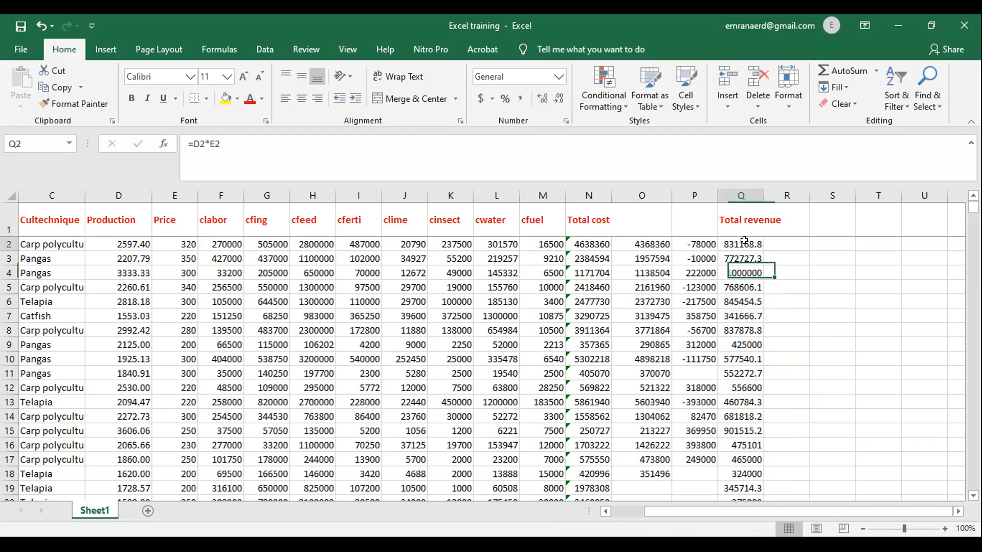
left_click(227, 139)
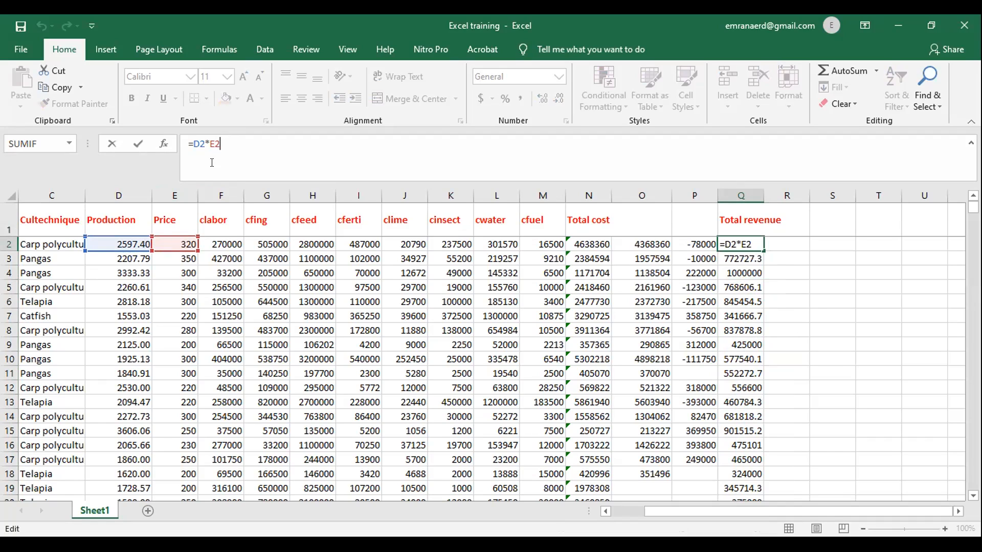
left_click(797, 248)
- Replace the multiplication formula in Q2 with =PRODUCT(D2,E2) to calculate total revenue from production and price
left_click(741, 244)
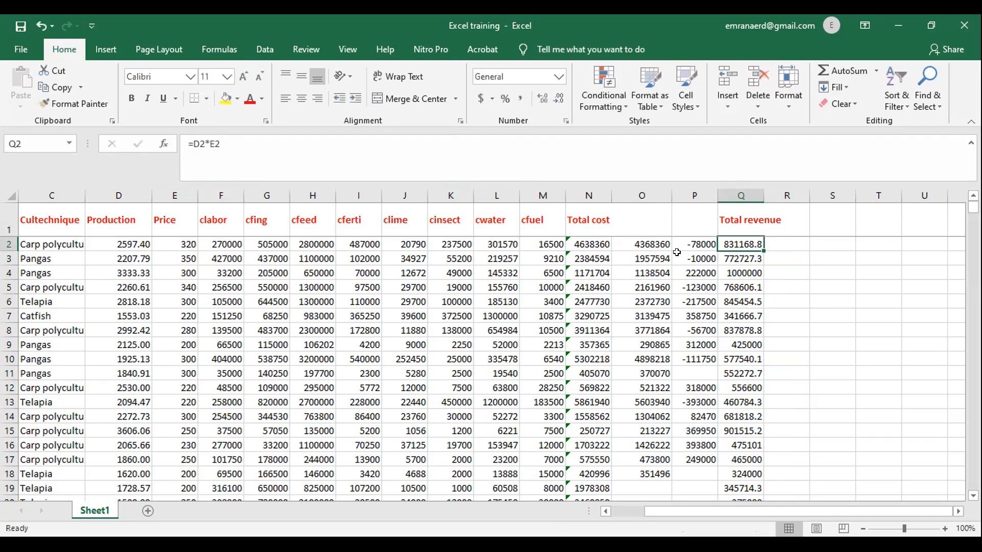
left_click(218, 143)
key("BackSpace")
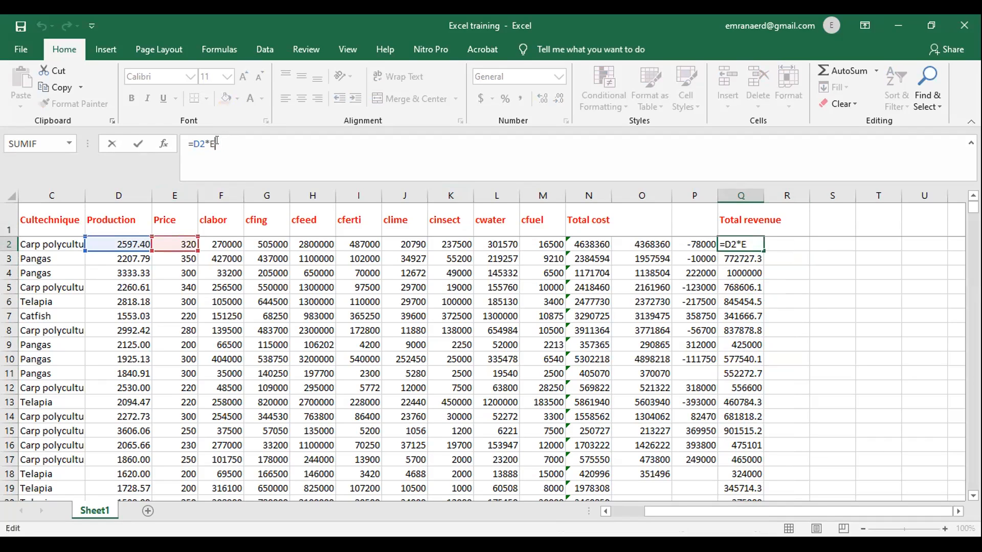
key("BackSpace")
key("BackSpace")
key("BackSpace")
key("BackSpace")
type("p")
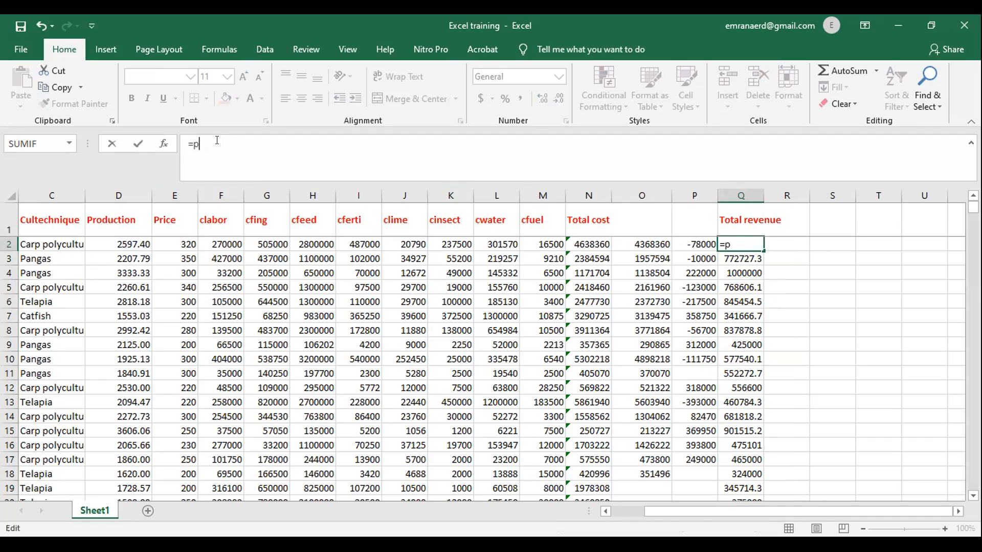
type("roduct")
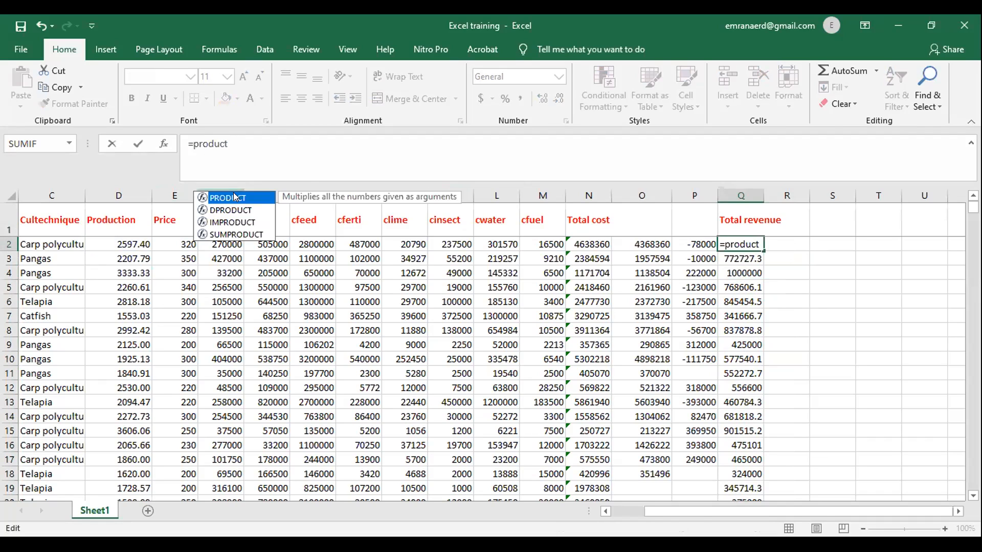
double_click(236, 198)
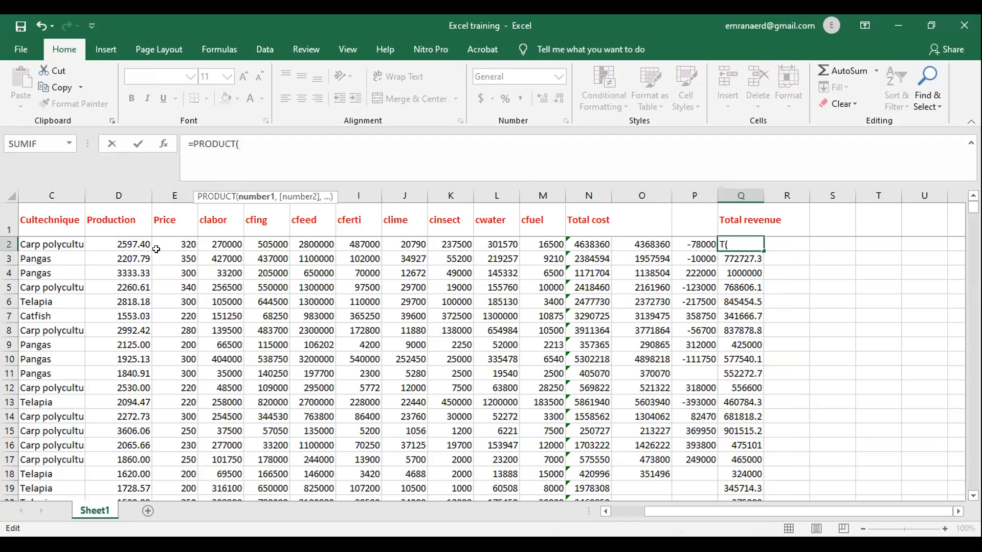
left_click(129, 240)
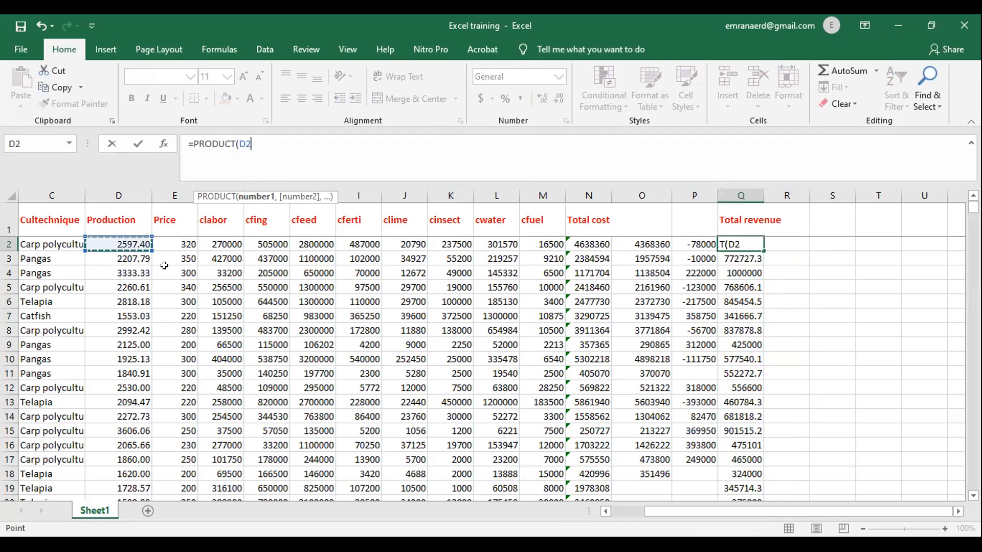
type(",")
left_click(170, 241)
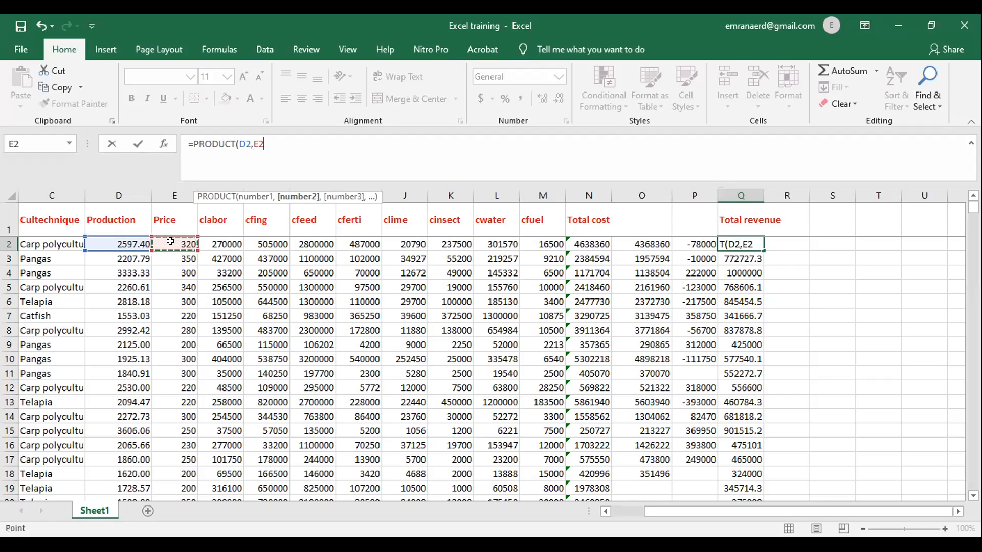
type(")")
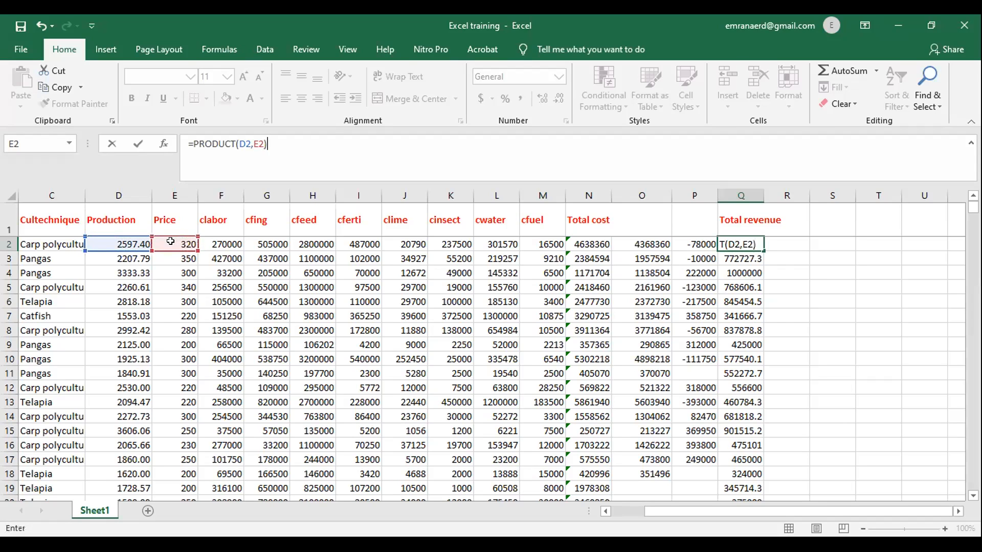
key("Return")
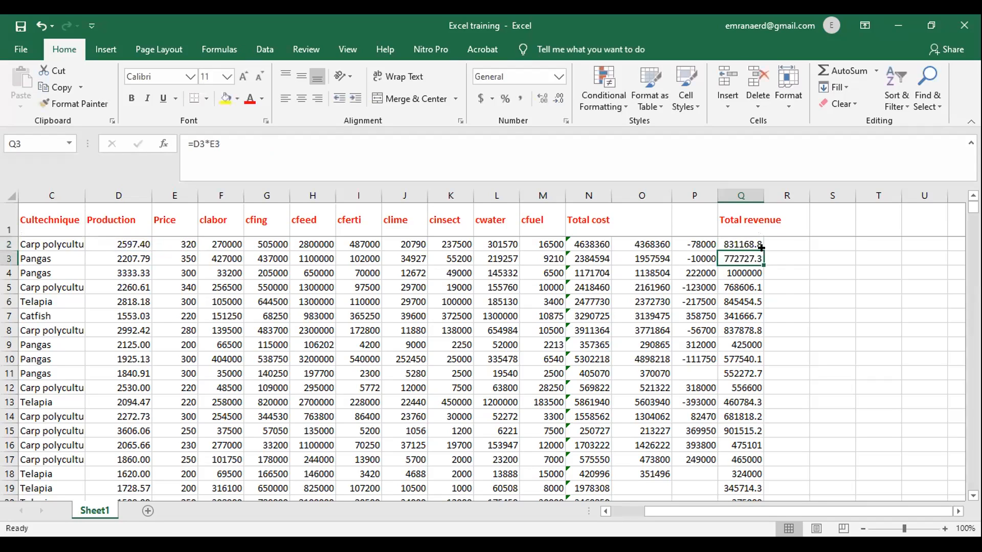
- Fill the PRODUCT formula from Q2 down the Total revenue column to the last data row
left_click(741, 245)
left_click_drag(763, 251, 757, 475)
scroll(787, 411, "up", 7)
scroll(787, 411, "up", 7)
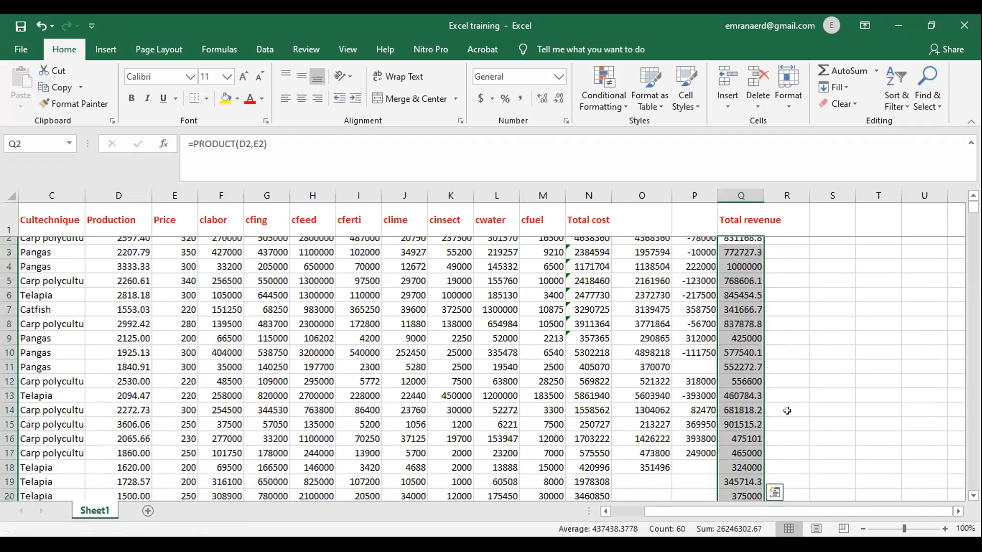
- Rebuild the first total revenue formula in Q2 from scratch as =PRODUCT(D2,E2) and recheck the cell
left_click(294, 139)
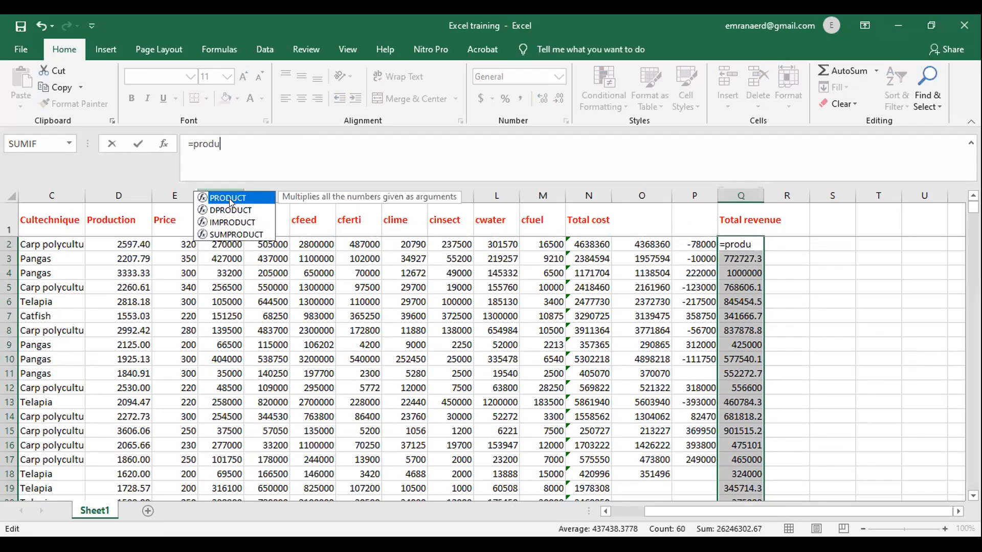
double_click(231, 200)
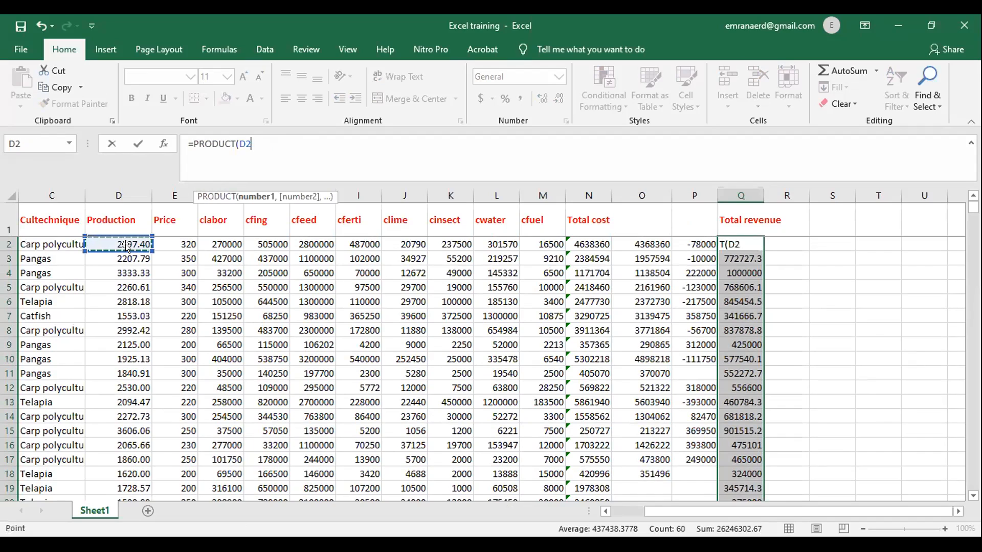
type(",")
left_click(181, 241)
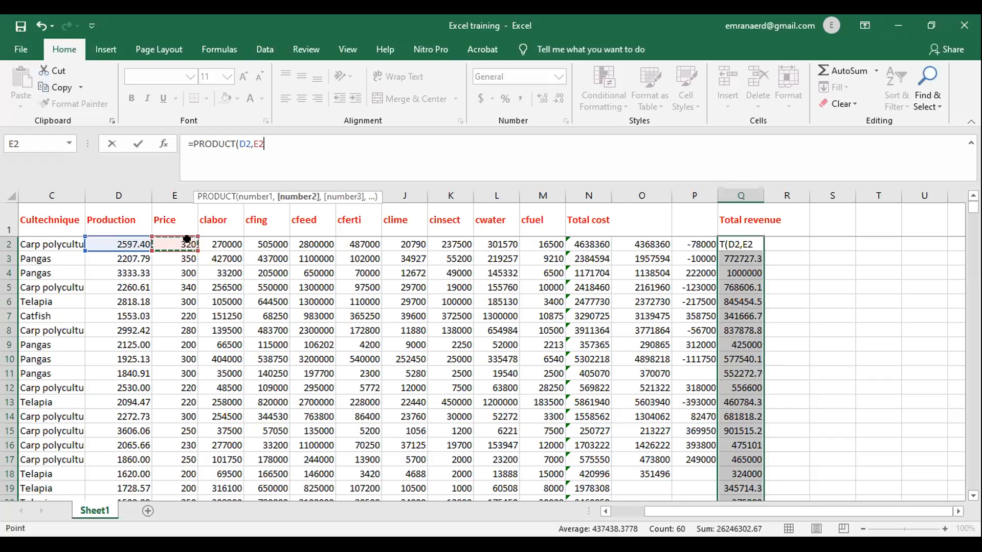
type(")")
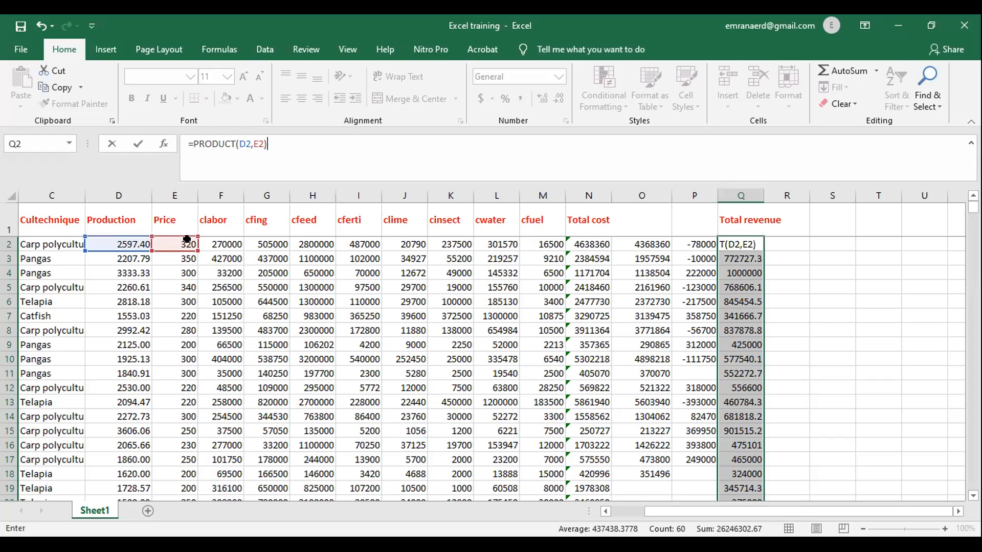
key("Return")
left_click_drag(834, 301, 846, 289)
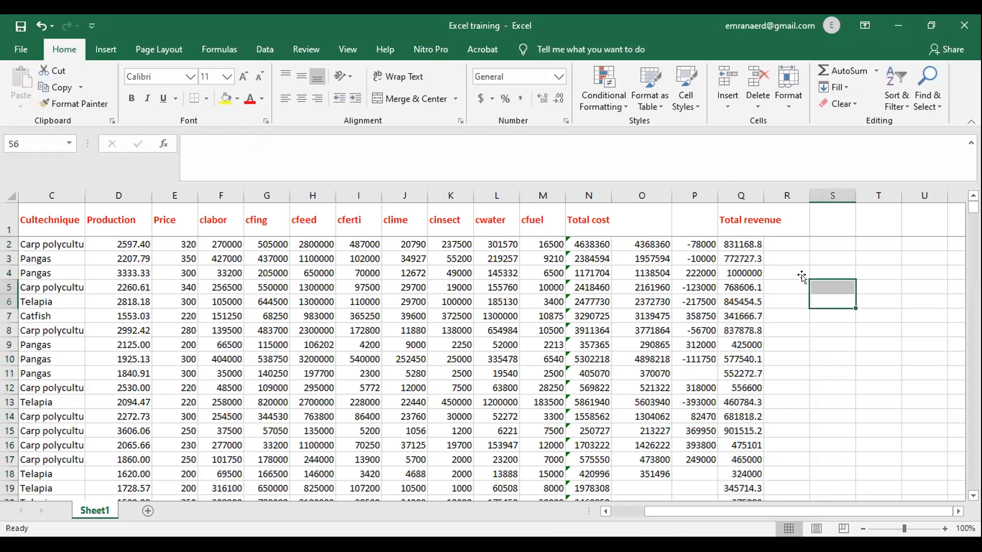
left_click(740, 242)
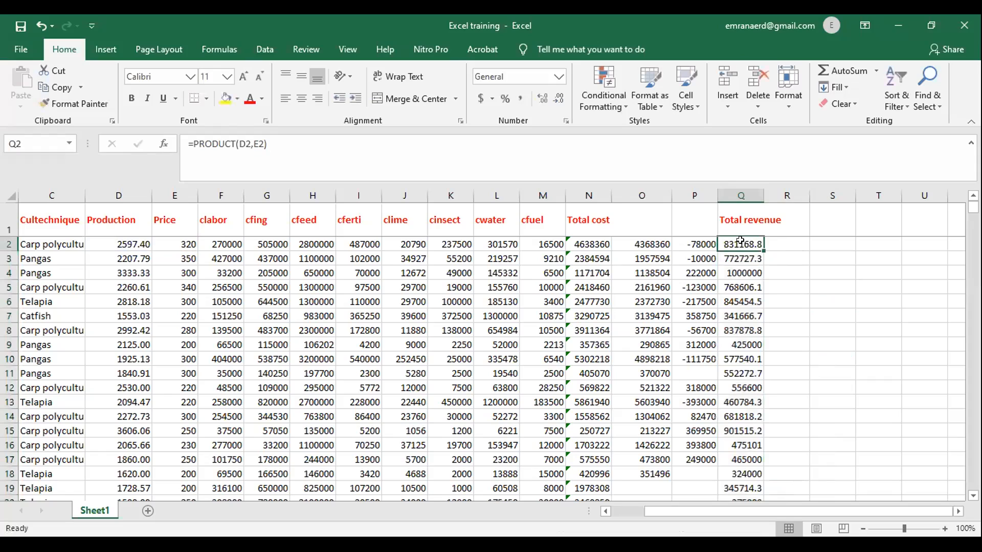
left_click(789, 390)
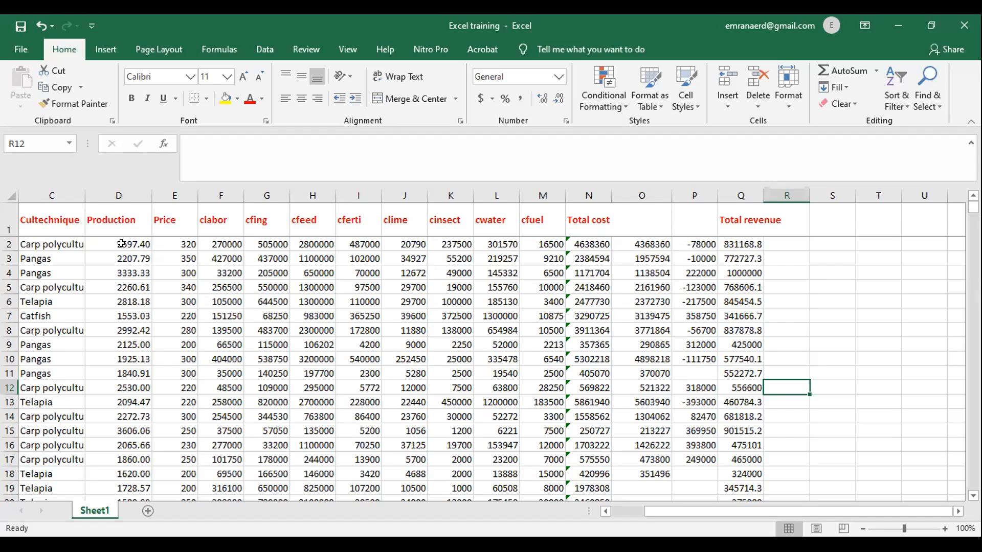
- Enter =D2/E2 in R2 to divide production by price
left_click(789, 241)
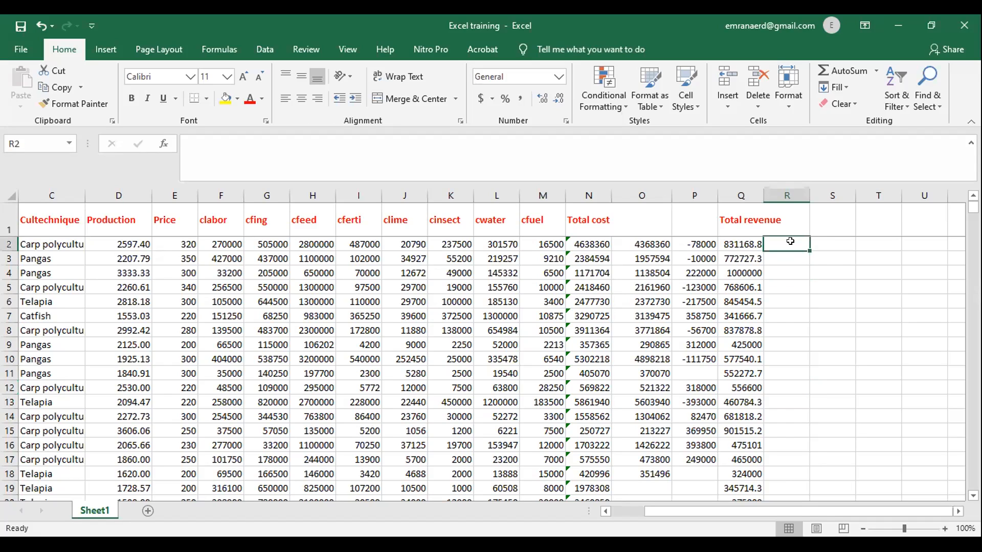
type("=")
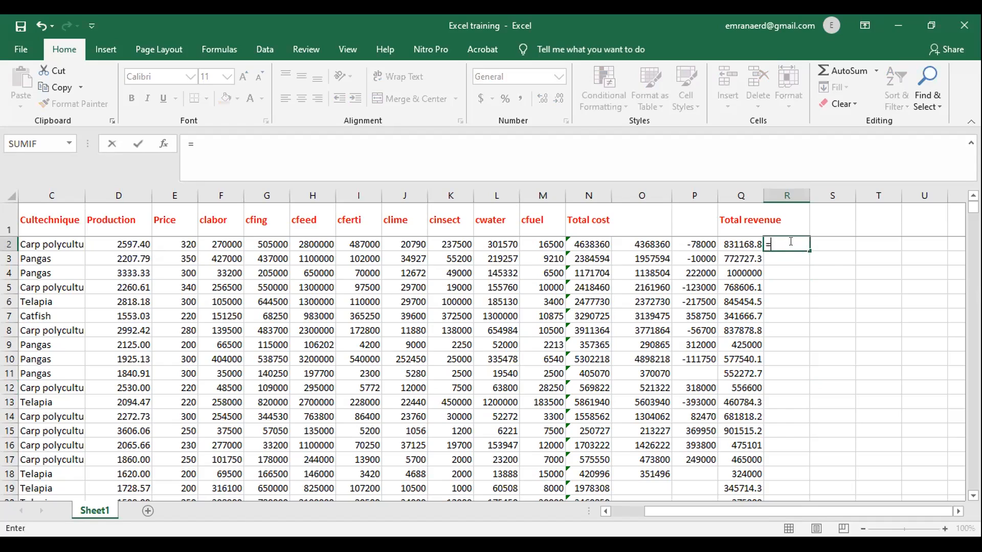
left_click(132, 240)
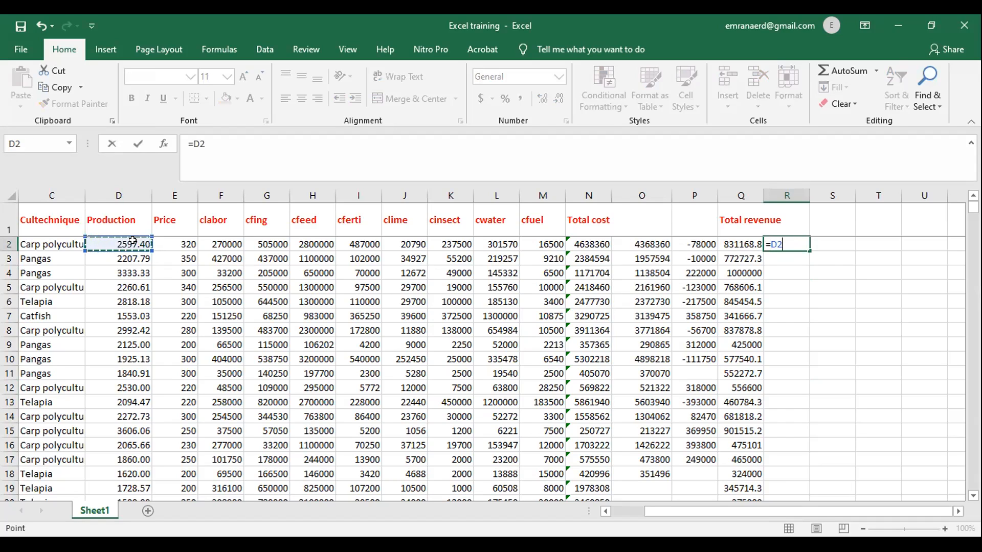
type("/")
left_click(176, 242)
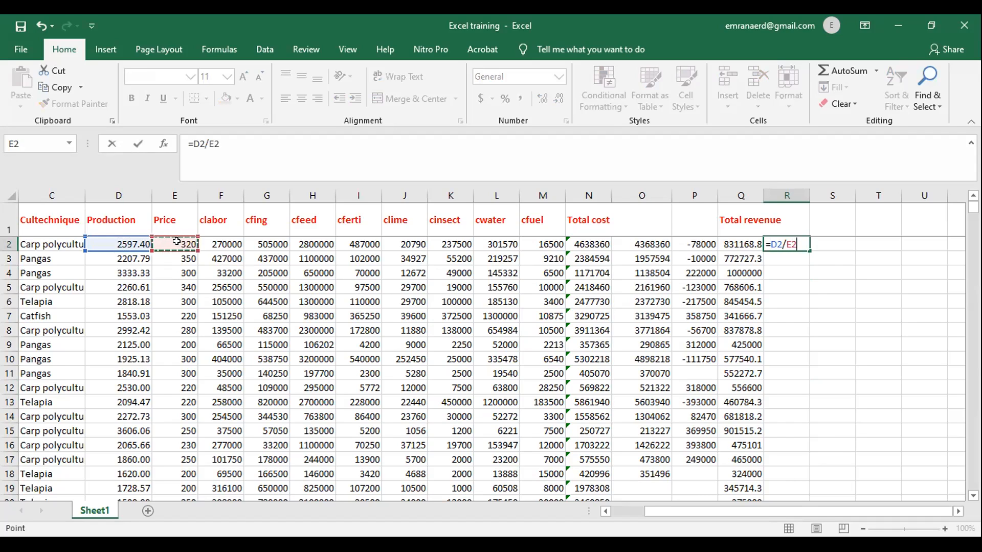
key("Return")
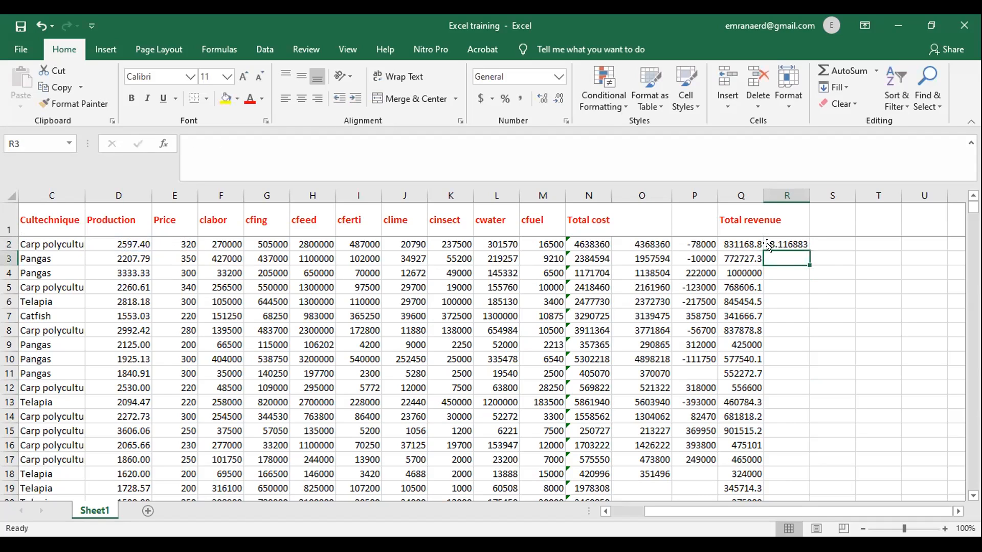
- Examine the division operator between the two cell references in the R2 formula
left_click(769, 246)
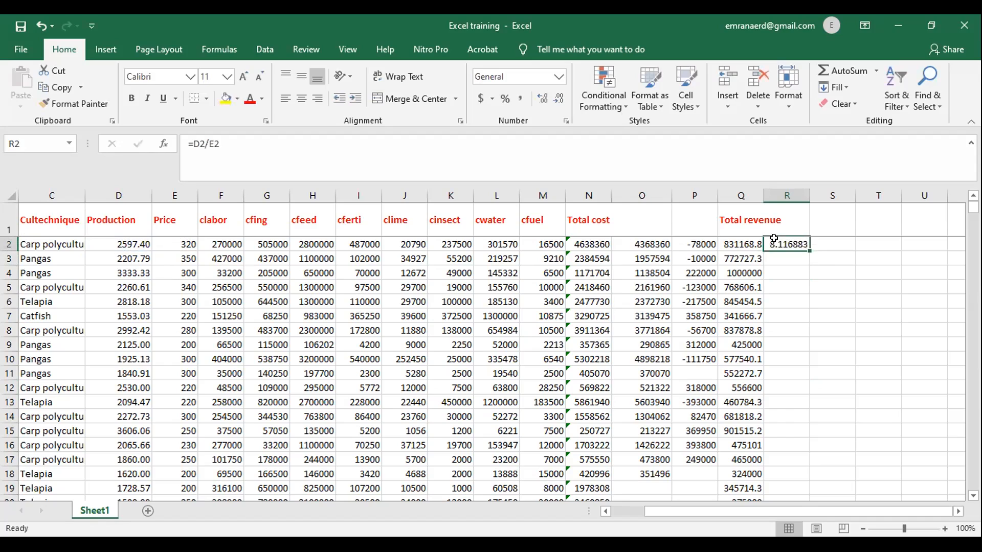
left_click(204, 144)
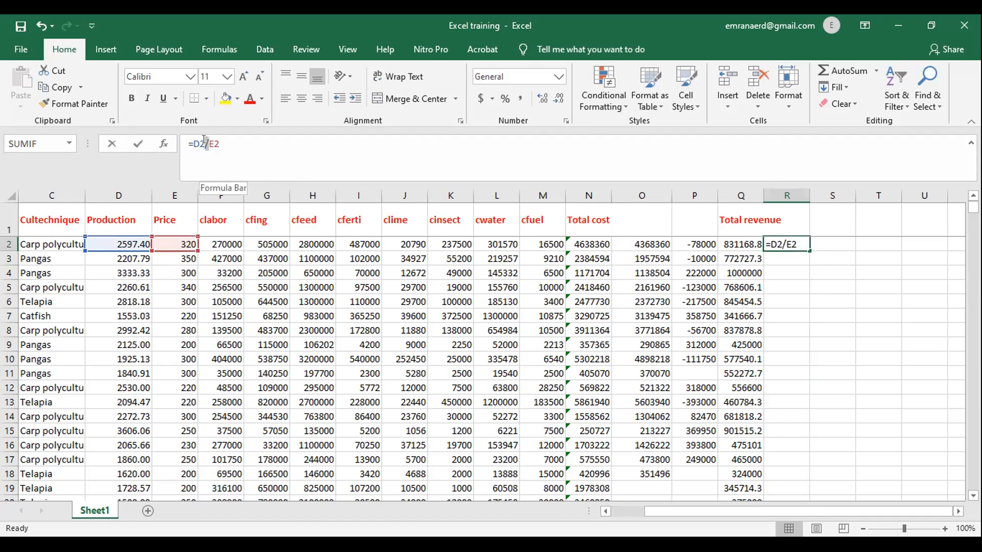
left_click_drag(205, 144, 213, 145)
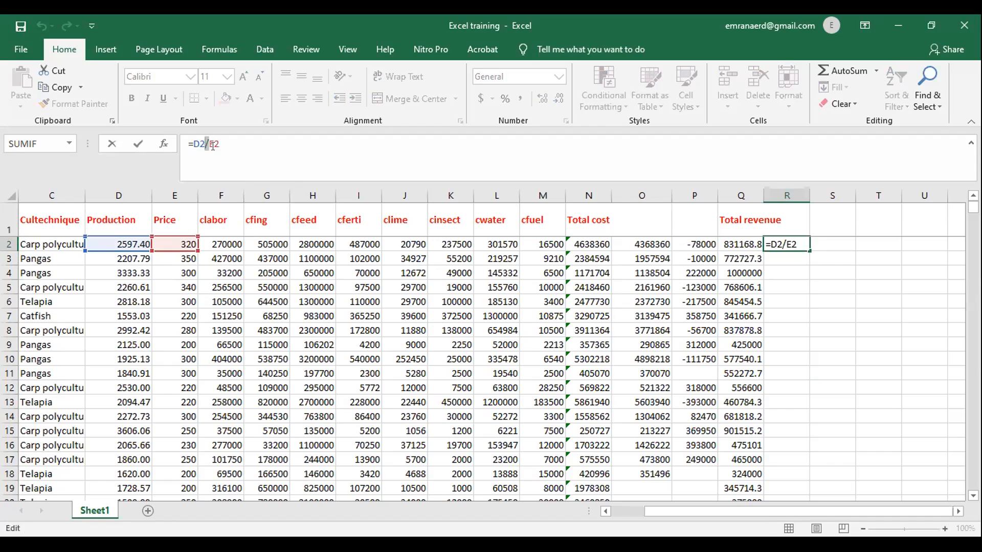
left_click(240, 147)
key("Return")
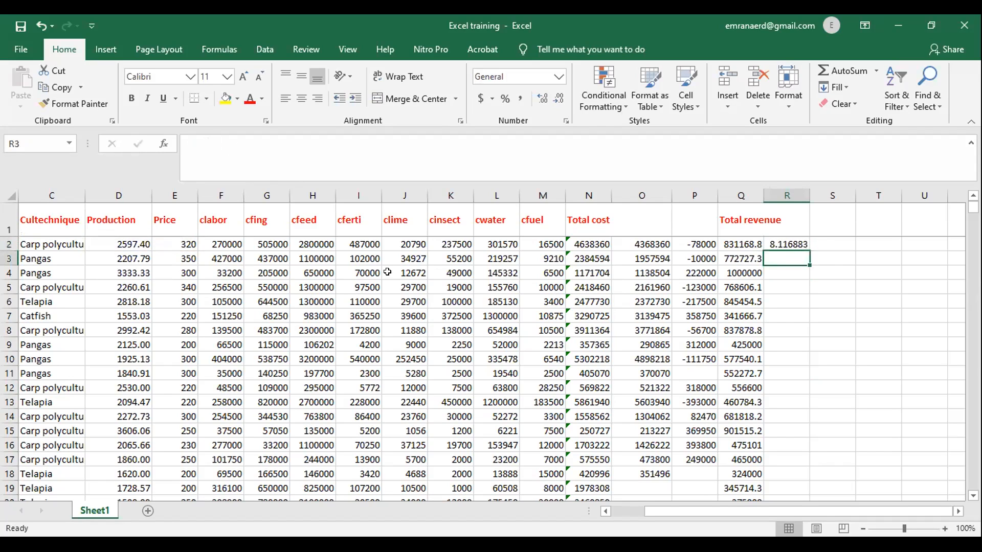
- Fill the division formula from R2 down column R to row 61
left_click(780, 243)
left_click_drag(809, 251, 803, 493)
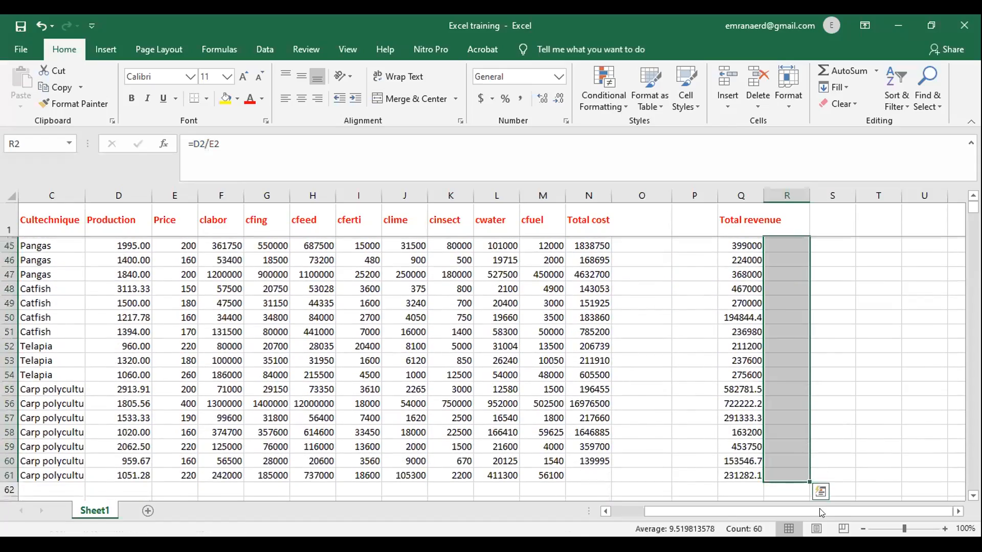
scroll(824, 456, "up", 14)
scroll(825, 456, "up", 1)
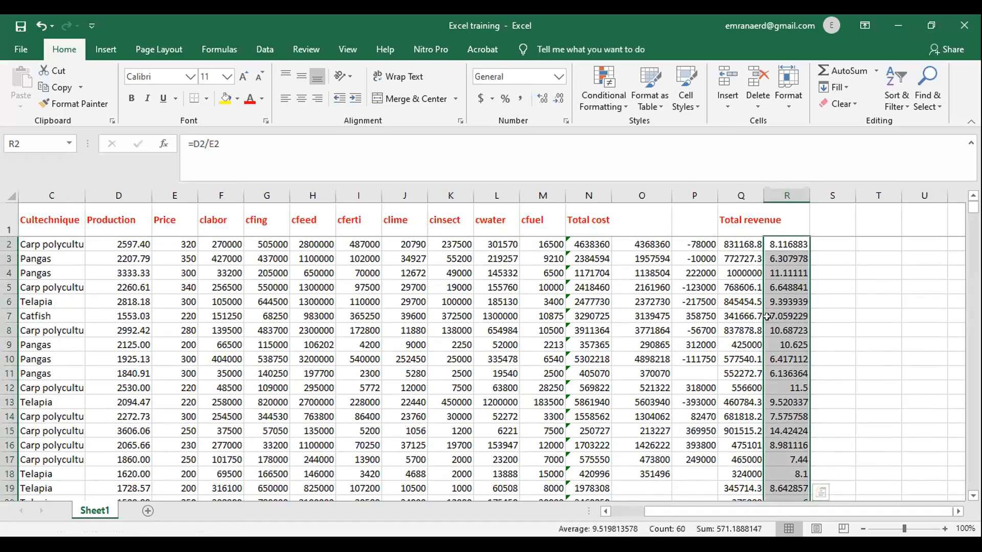
- Check which production and price cells the division formula in R2 references
left_click(877, 287)
left_click(787, 246)
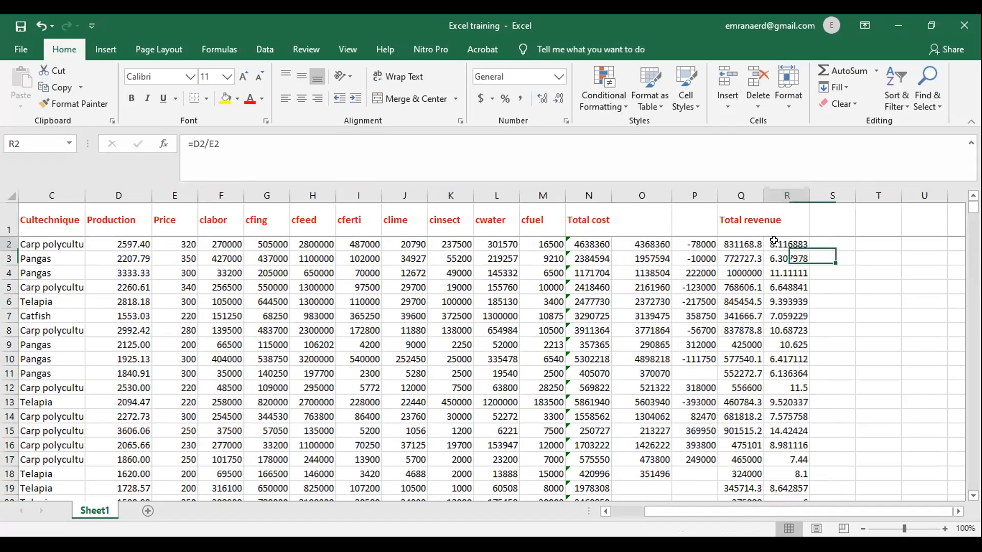
left_click(231, 136)
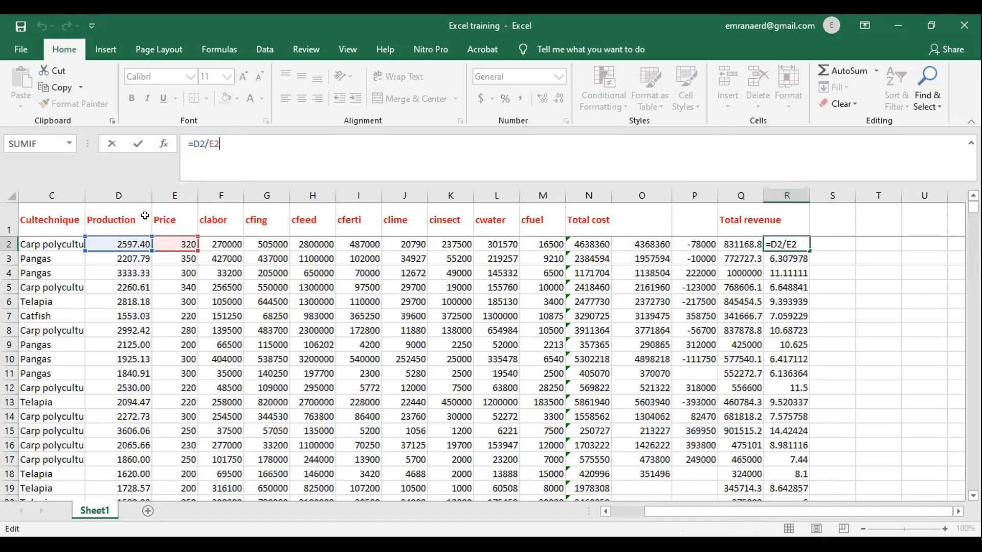
double_click(203, 139)
left_click(218, 145)
left_click(858, 302)
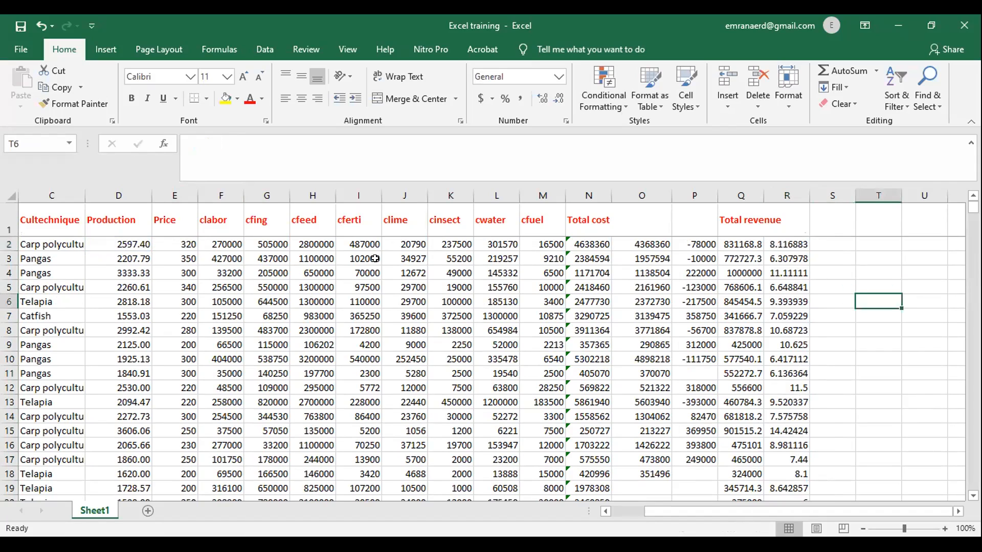
- Enter =QUOTIENT(D2,E2) in S2 to get the integer part of production divided by price
left_click(813, 240)
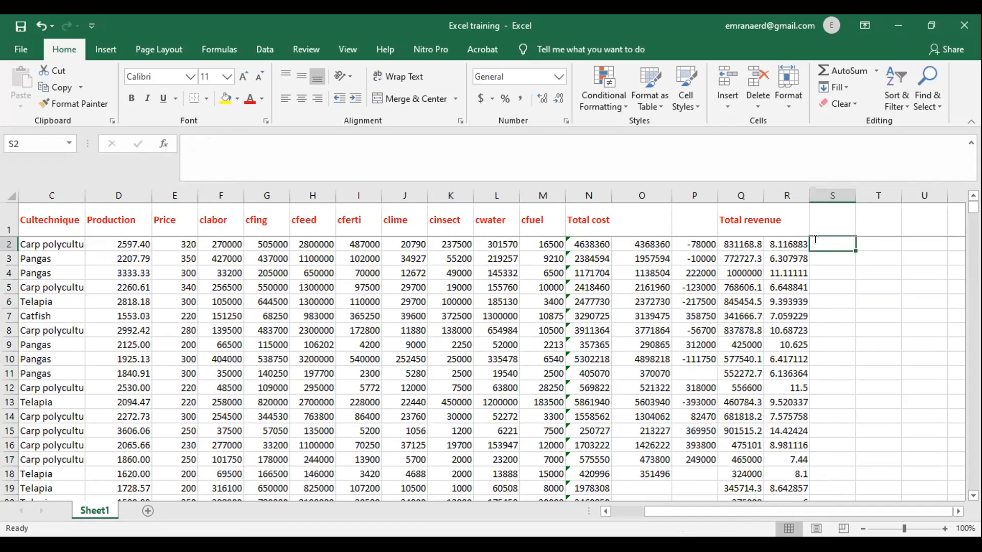
type("=")
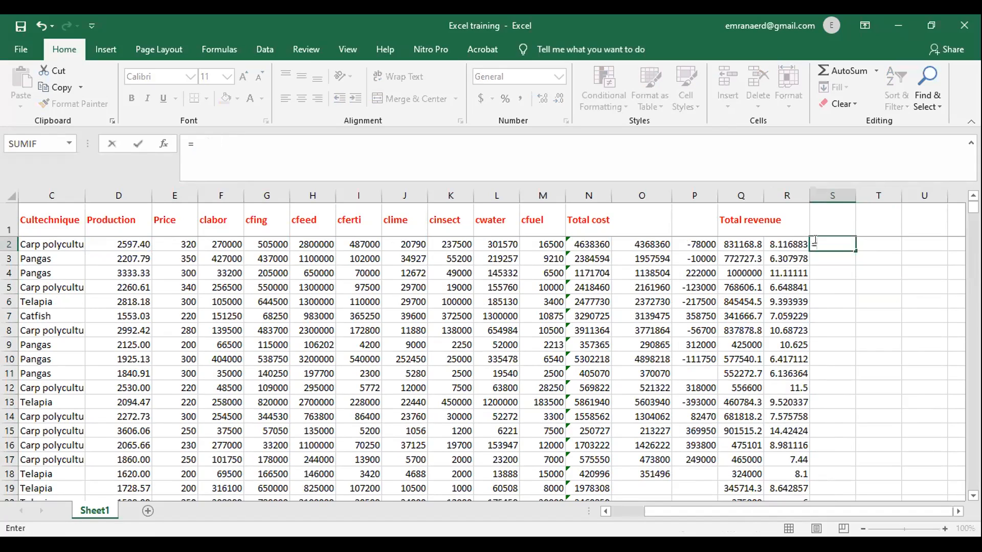
type("qu")
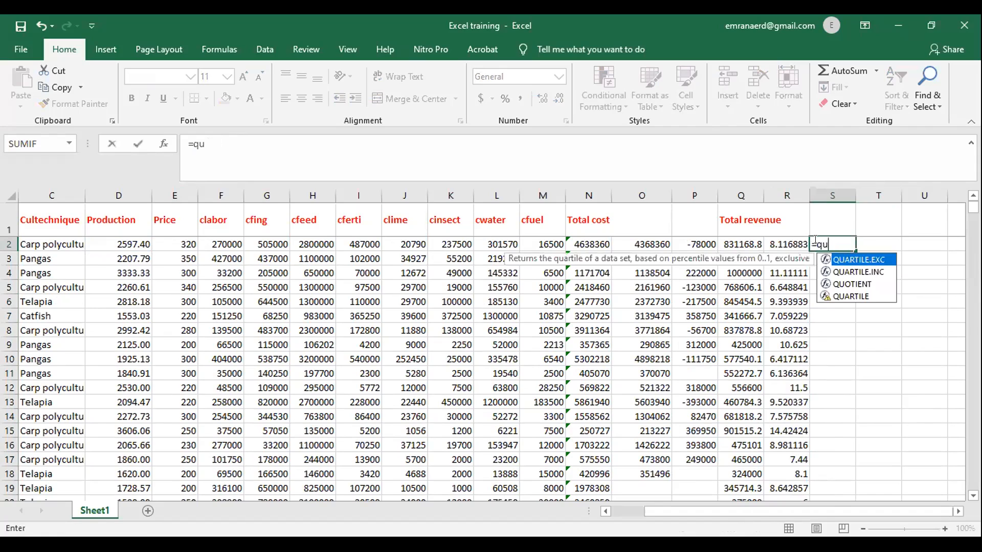
type("o")
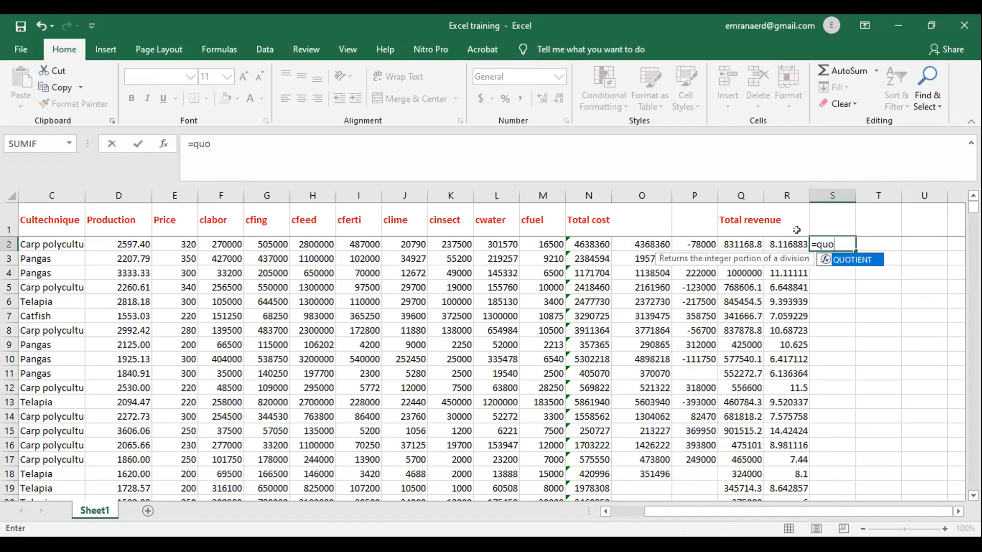
double_click(855, 259)
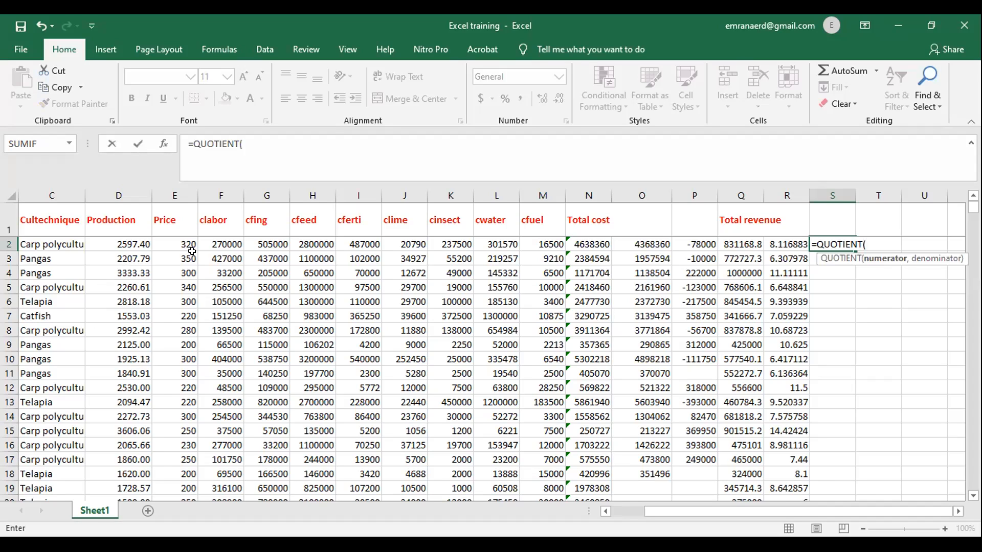
left_click(132, 240)
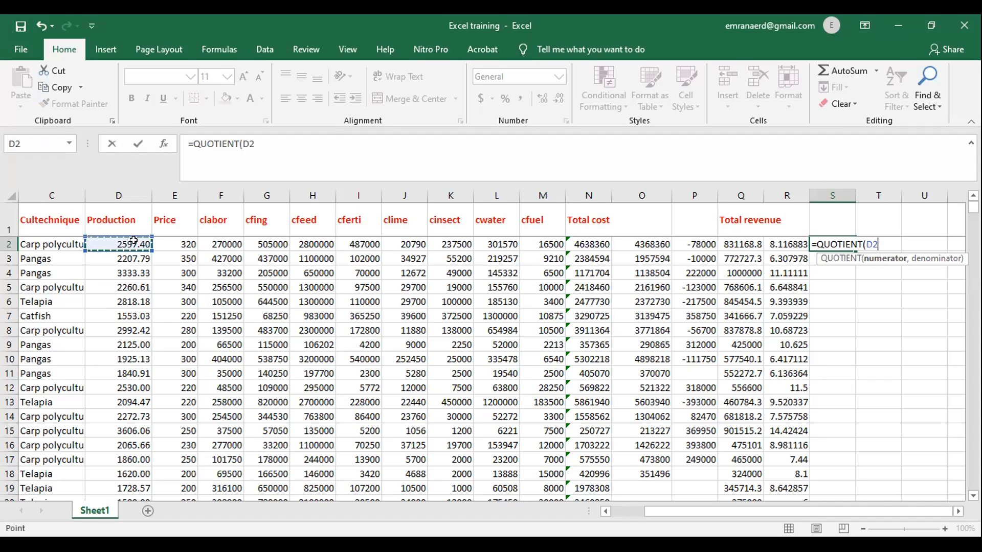
type(",")
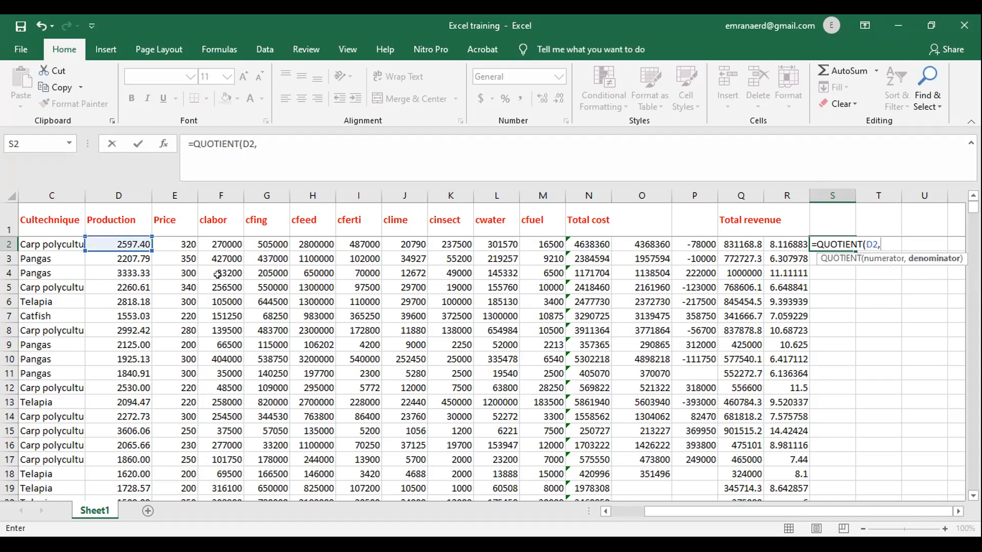
left_click(180, 243)
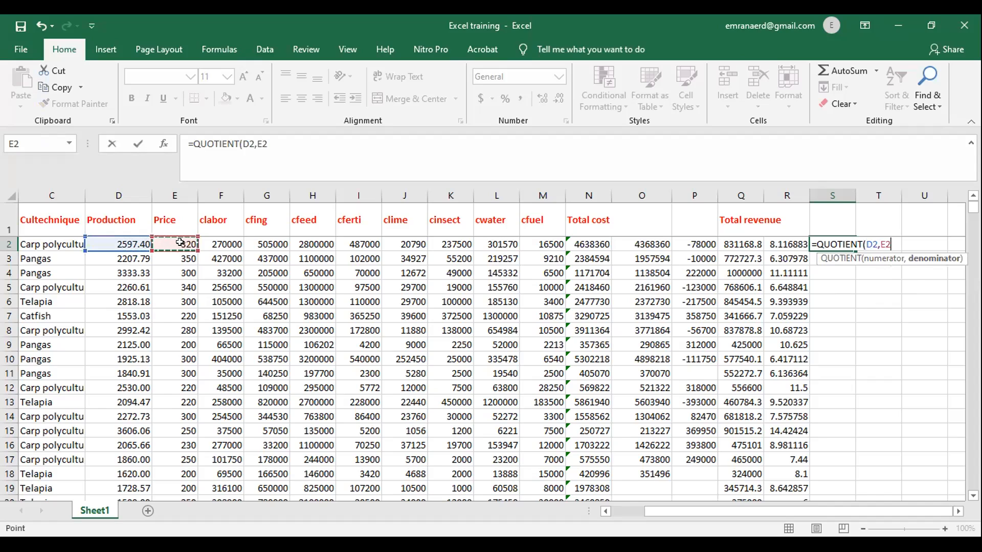
type(")")
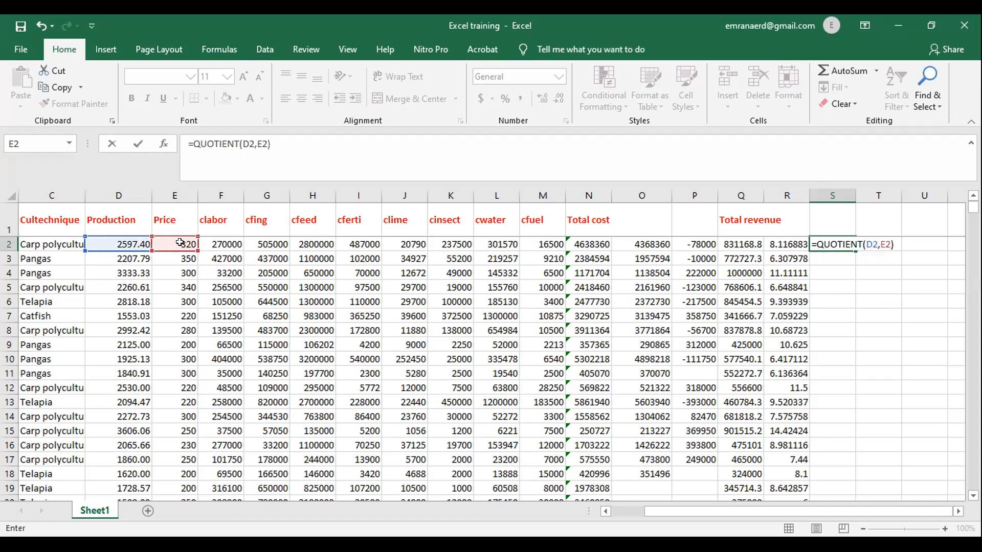
key("Return")
- Fill the QUOTIENT formula from S2 down column S to row 60
left_click(841, 244)
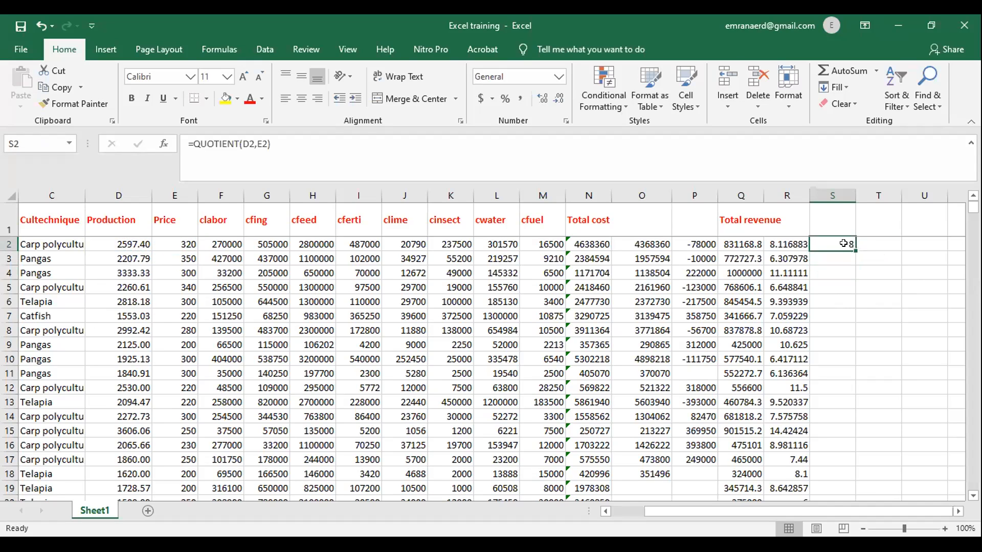
left_click_drag(851, 248, 821, 478)
scroll(829, 374, "up", 14)
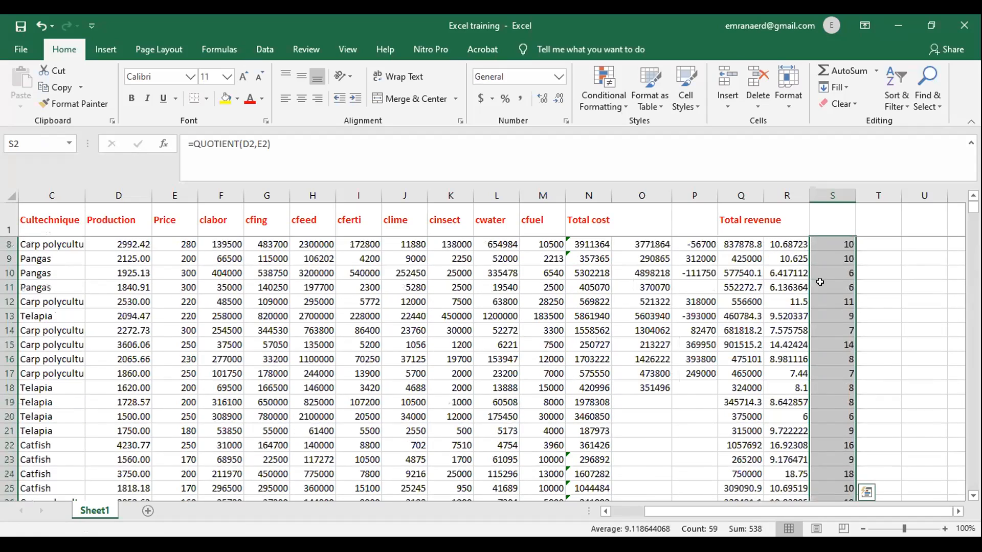
left_click(869, 316)
- Examine the function name in the S2 QUOTIENT formula, undoing any accidental cell reference inserted into it
left_click(832, 245)
left_click(275, 144)
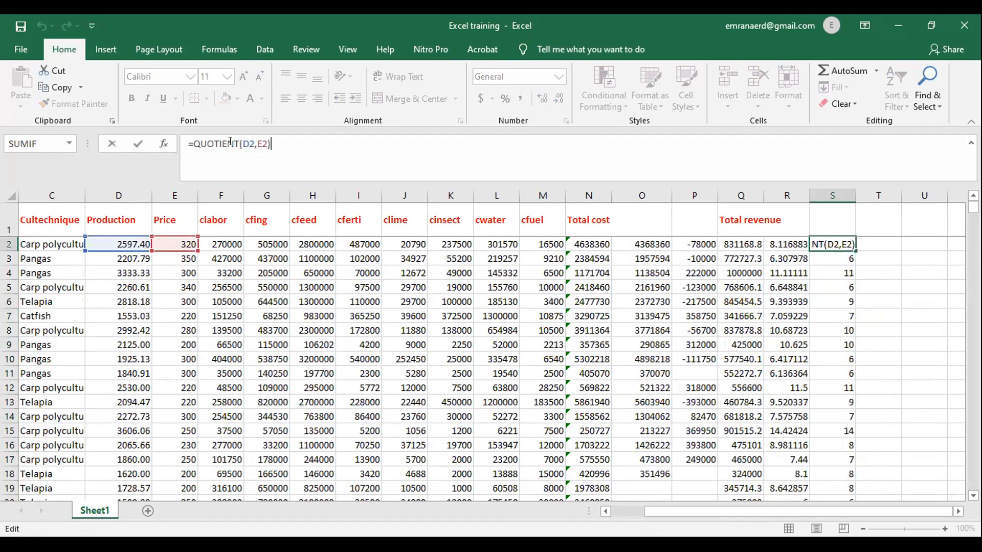
left_click_drag(221, 143, 239, 144)
left_click(877, 315)
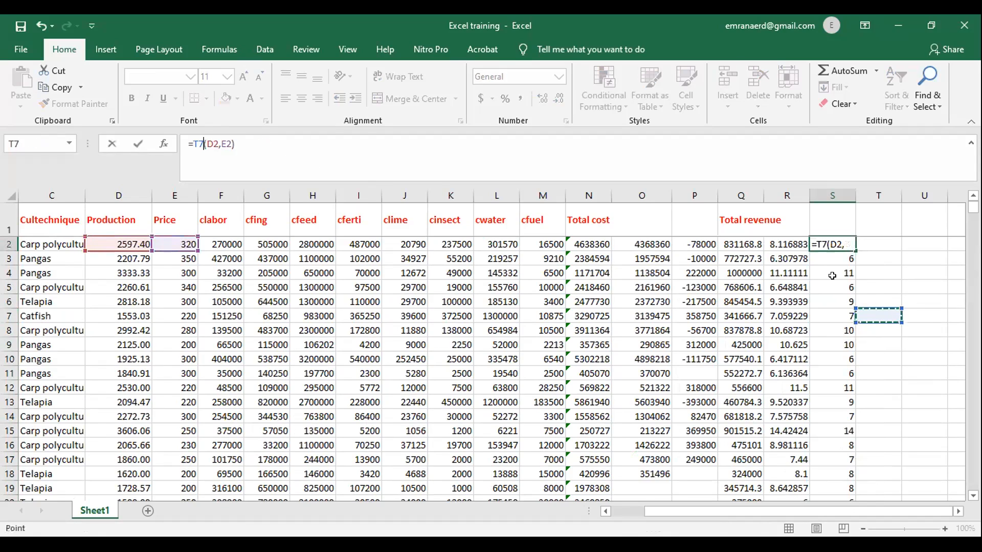
left_click(248, 145)
key("ctrl+z")
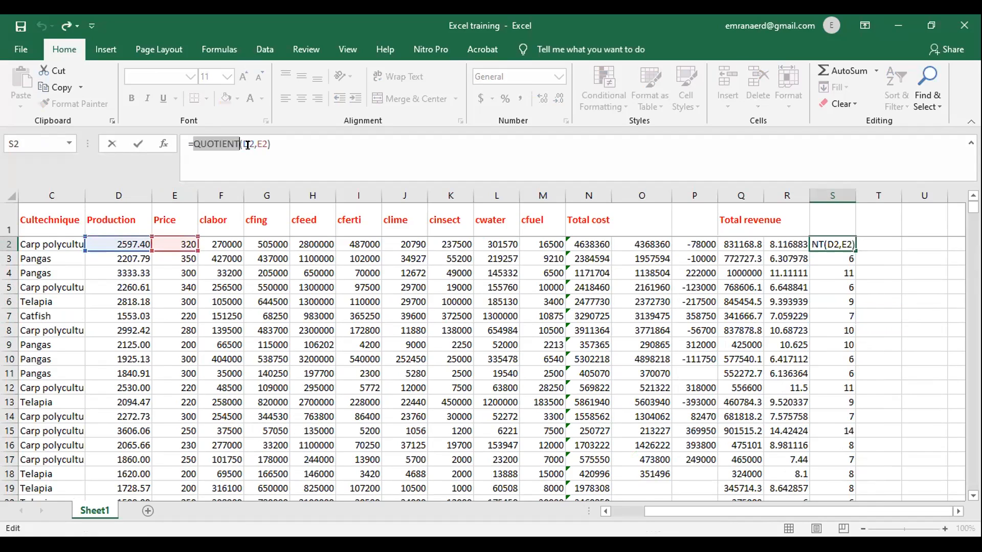
key("Return")
- Show seven decimal places on the S2 quotient, and reduce it back to a whole number
left_click(838, 246)
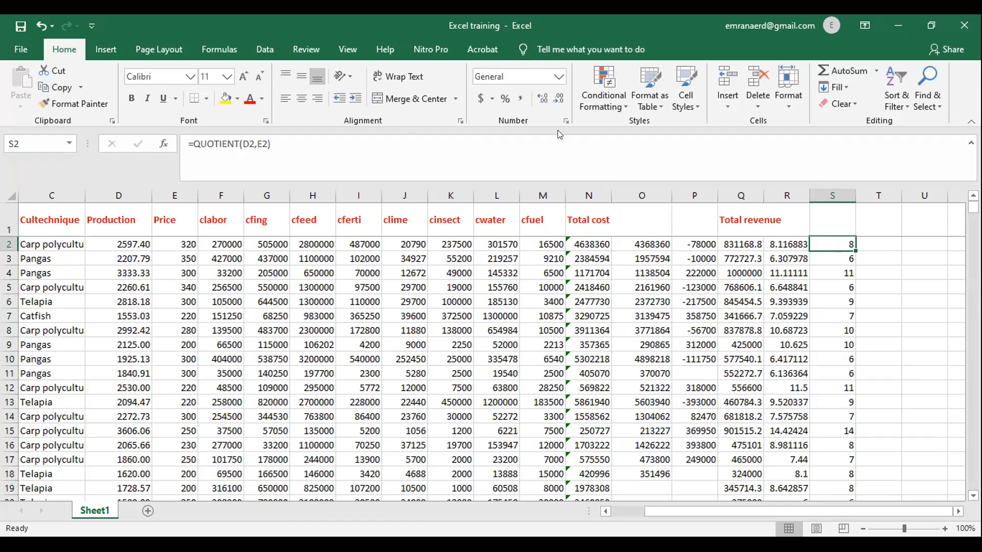
left_click(546, 101)
left_click(545, 100)
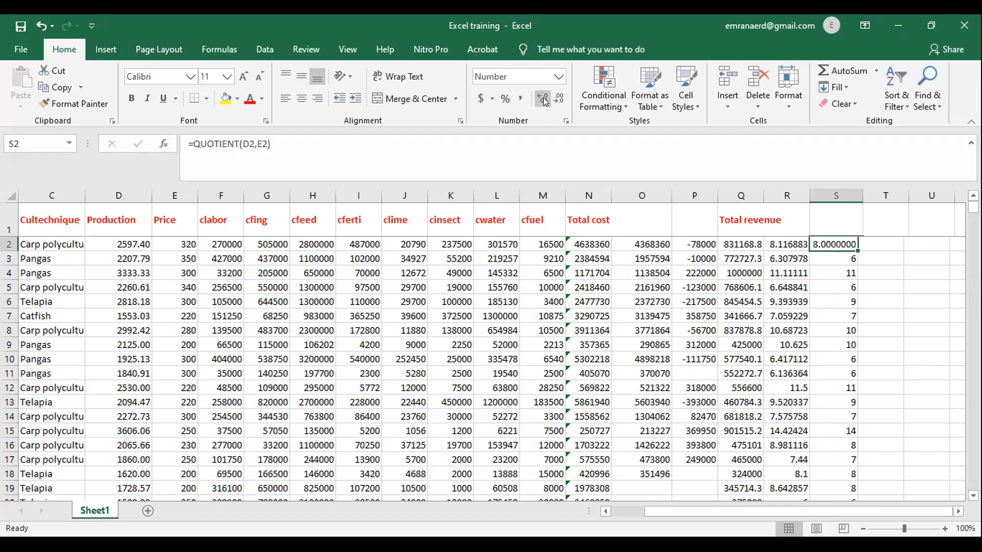
left_click(550, 99)
left_click(551, 99)
left_click(551, 99)
left_click(551, 99)
left_click(551, 100)
left_click(551, 99)
left_click(552, 100)
left_click(552, 100)
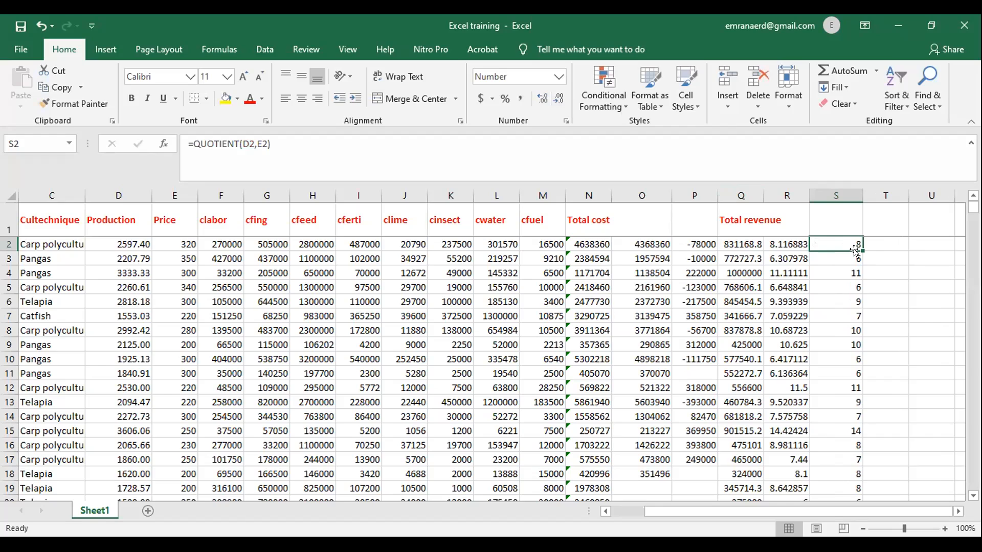
- Check the division operator in the R2 formula for comparison with the QUOTIENT function
left_click(788, 243)
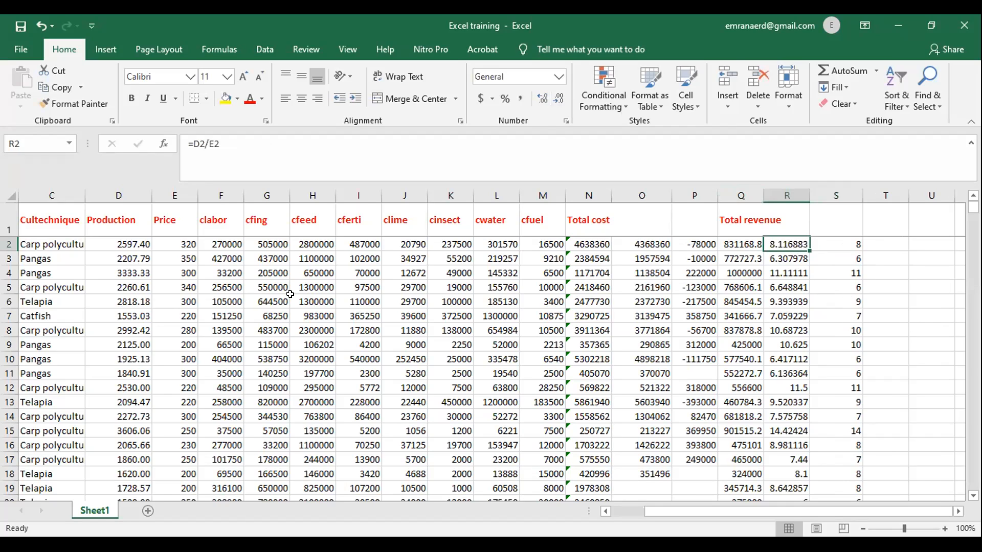
left_click(204, 145)
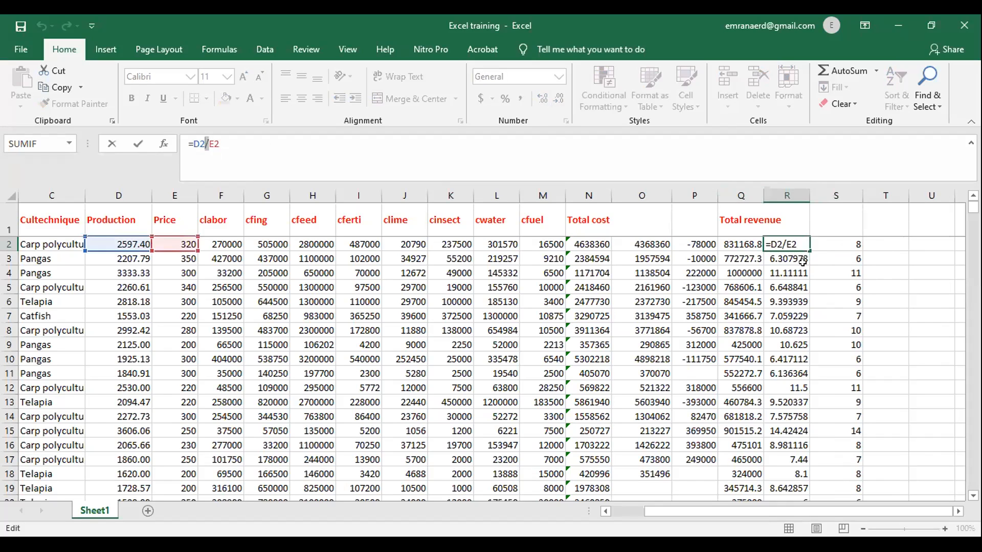
key("Return")
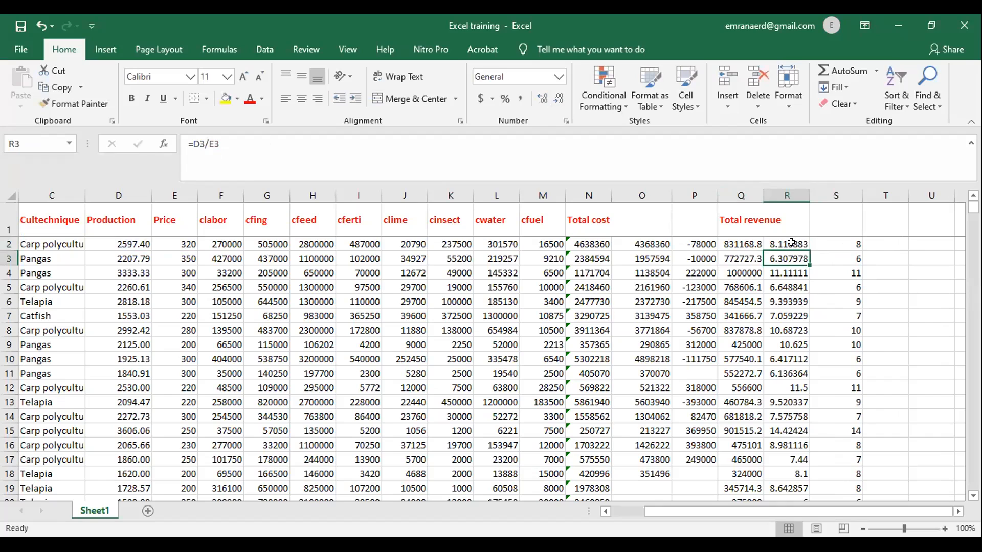
- Extend the R3 division result to 11 decimal places, and reduce it back to six
left_click(561, 97)
left_click(544, 97)
left_click(544, 97)
left_click(544, 97)
left_click(544, 97)
left_click(544, 97)
left_click(544, 97)
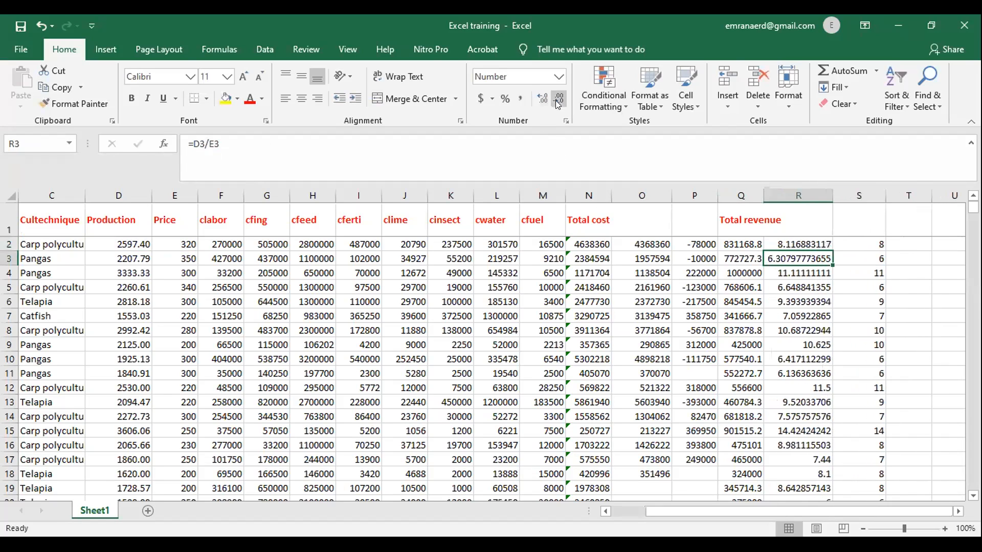
left_click(559, 99)
left_click(558, 99)
left_click(558, 99)
left_click(558, 99)
left_click(558, 99)
- Examine the R2 division formula and look through the Production and Price data down to row 61
left_click(791, 247)
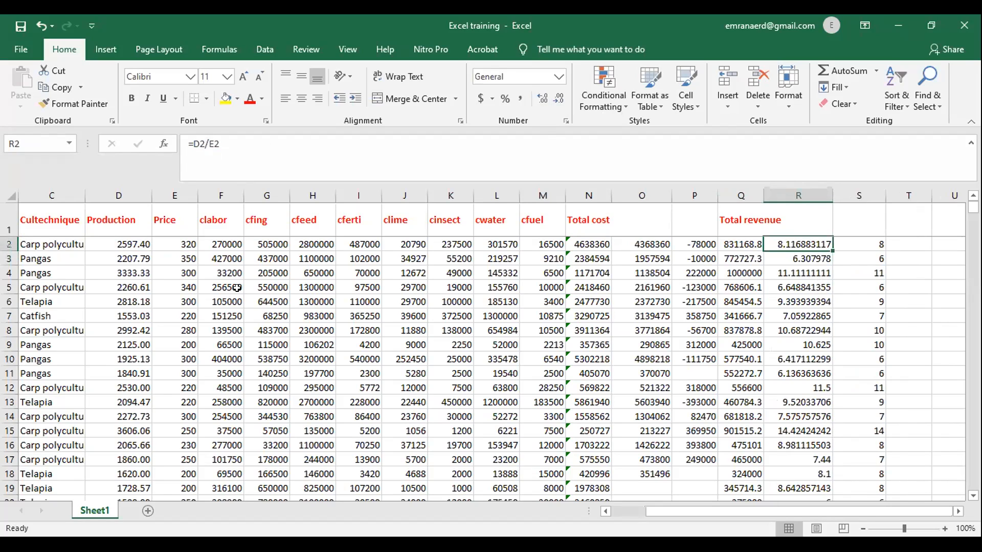
left_click(204, 142)
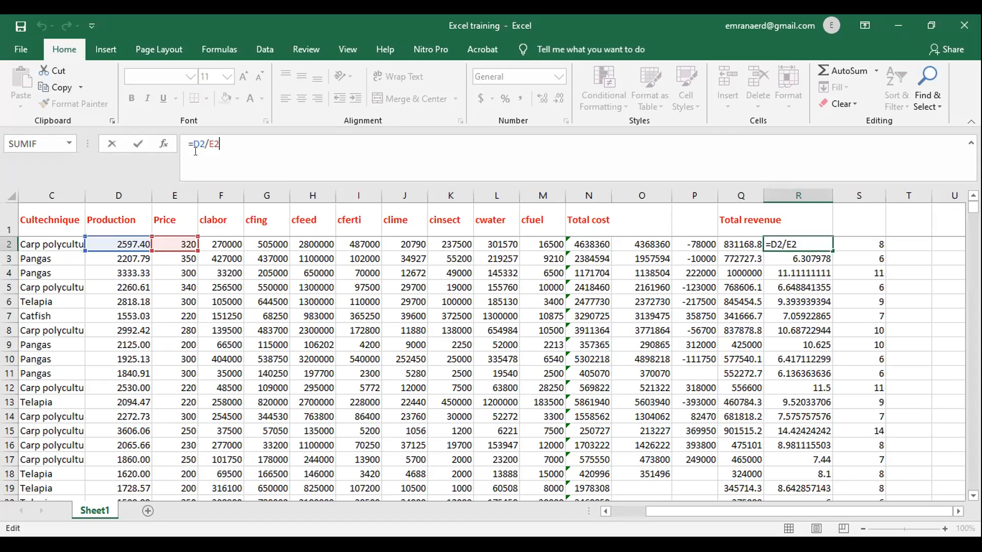
scroll(325, 320, "down", 5)
scroll(325, 320, "down", 13)
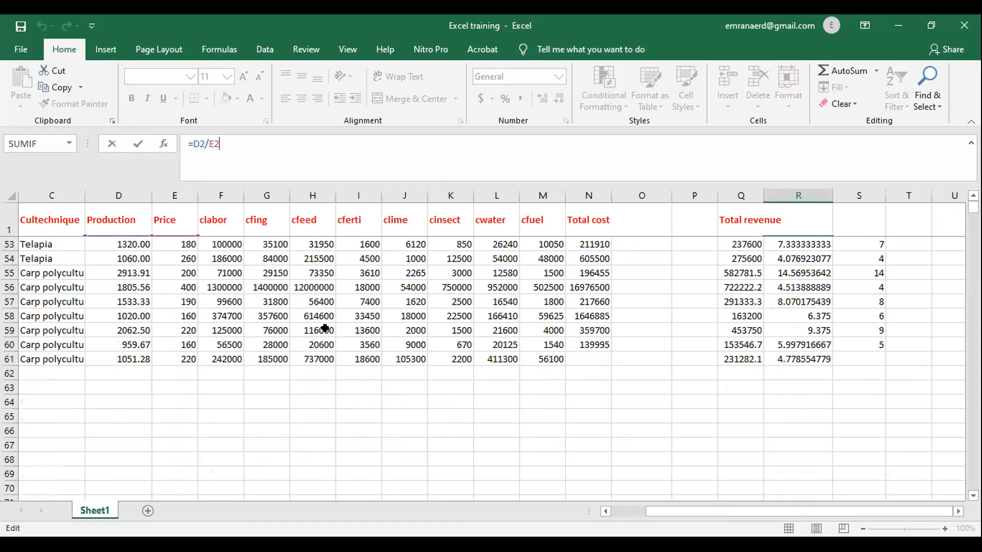
scroll(324, 333, "up", 1)
scroll(305, 380, "up", 2)
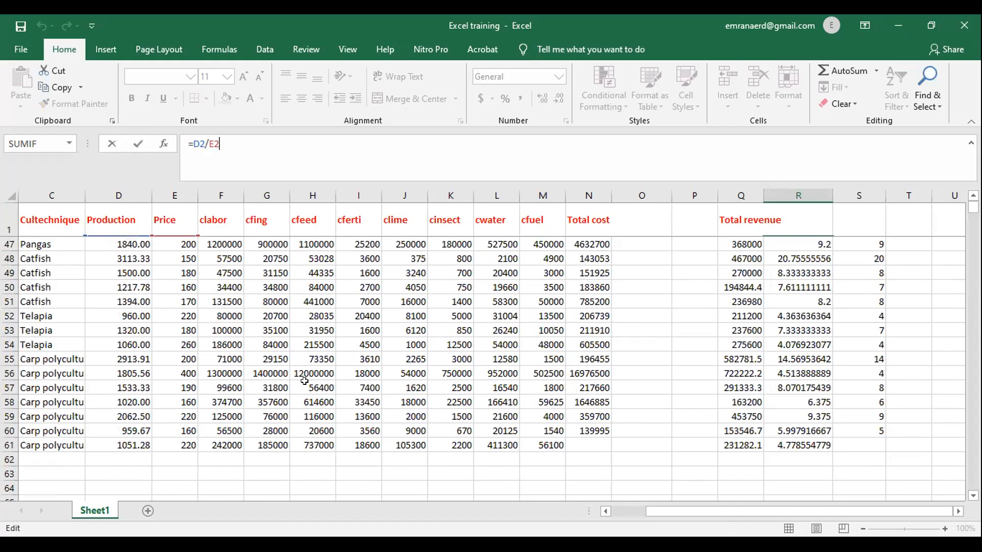
scroll(305, 381, "down", 1)
scroll(305, 381, "up", 2)
scroll(306, 388, "down", 2)
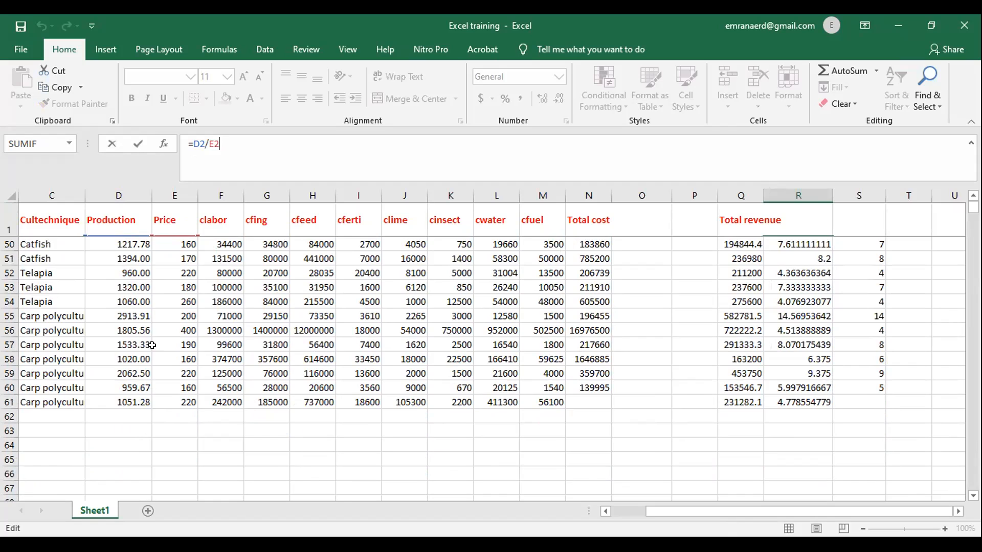
scroll(123, 341, "up", 2)
scroll(123, 341, "down", 4)
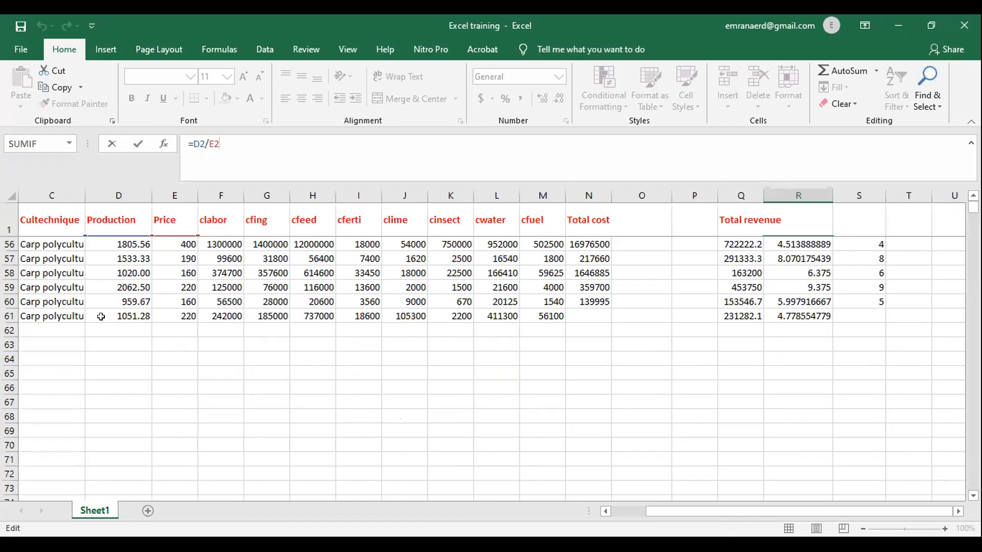
scroll(123, 311, "up", 4)
scroll(143, 309, "up", 14)
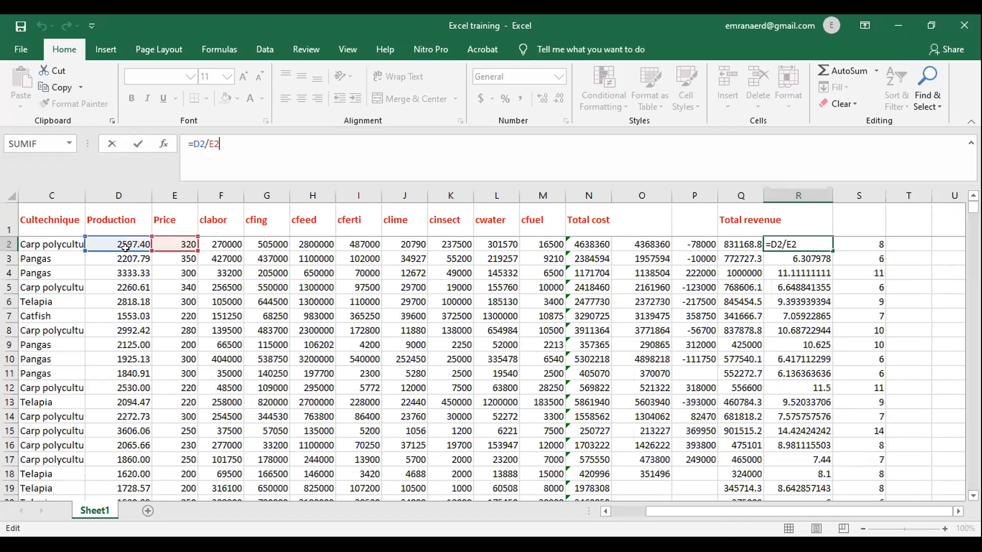
scroll(306, 225, "down", 5)
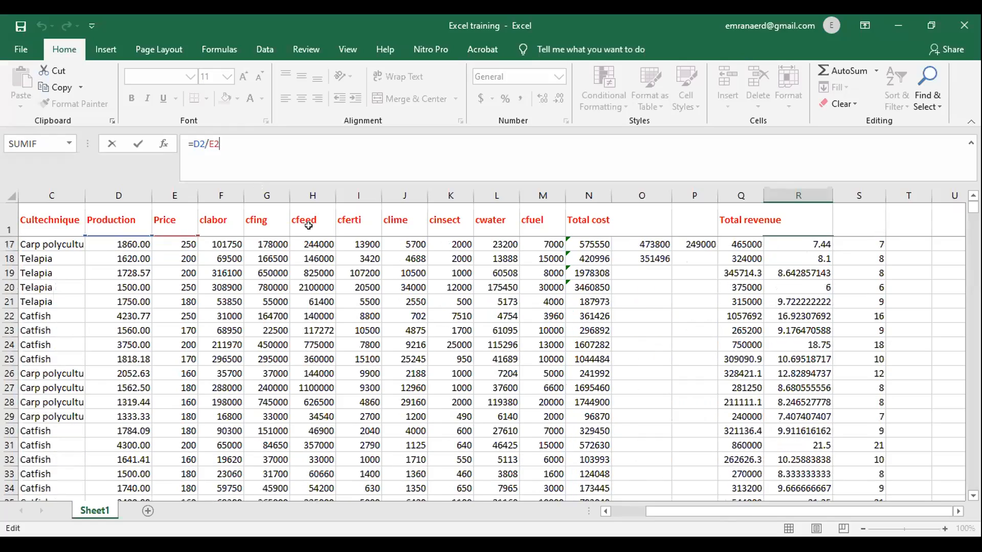
key("Return")
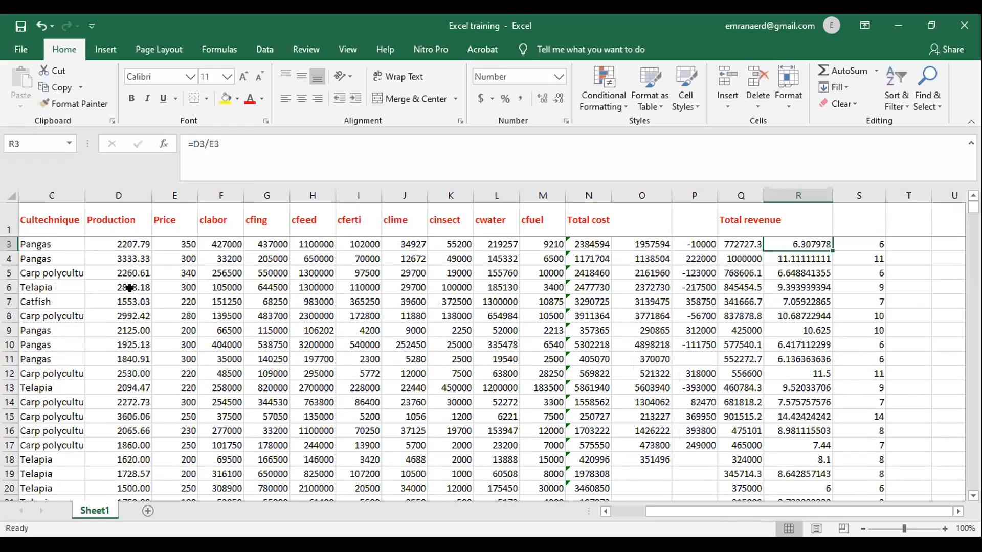
- Calculate the average of the Production values D2:D61 in cell D62 with the AVERAGE function
scroll(130, 264, "up", 1)
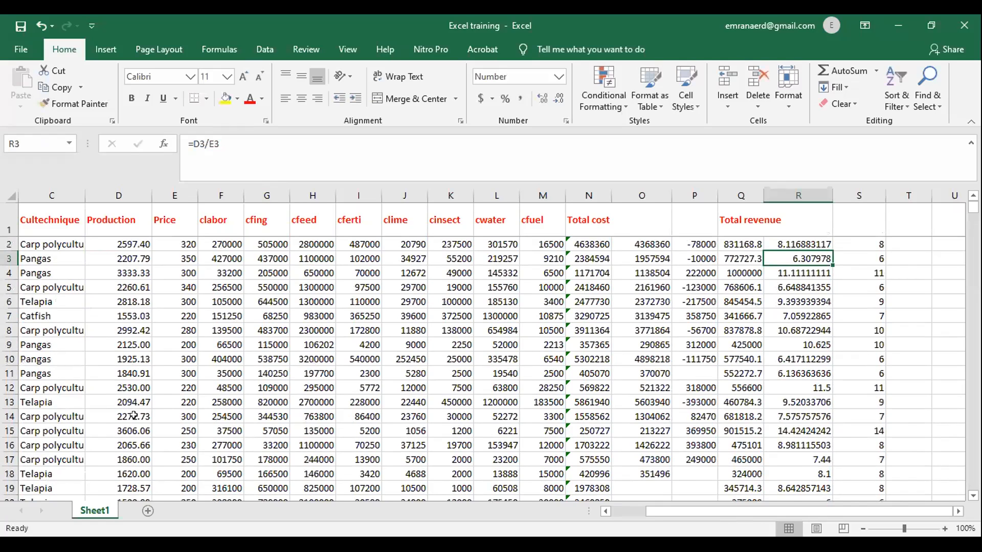
scroll(134, 416, "down", 9)
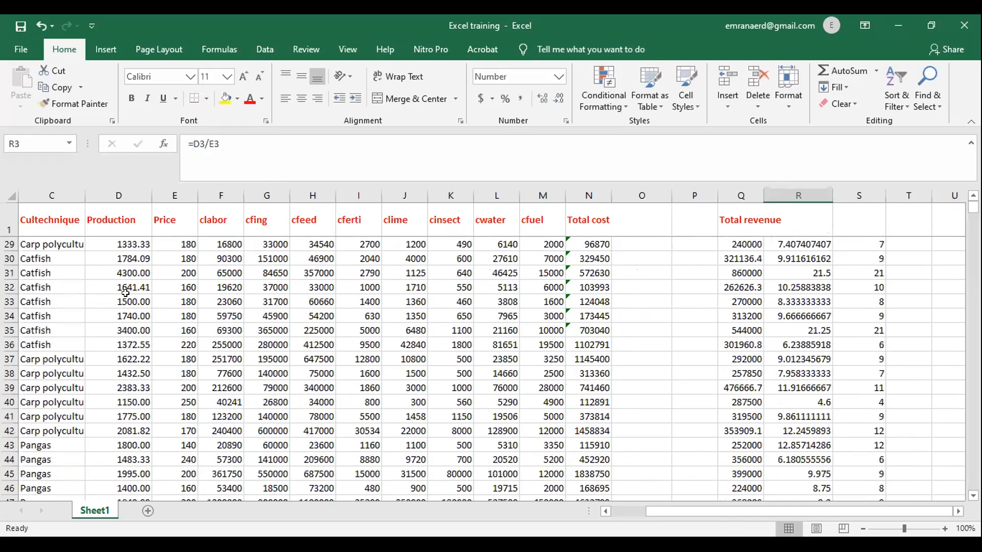
scroll(126, 287, "down", 10)
left_click(127, 288)
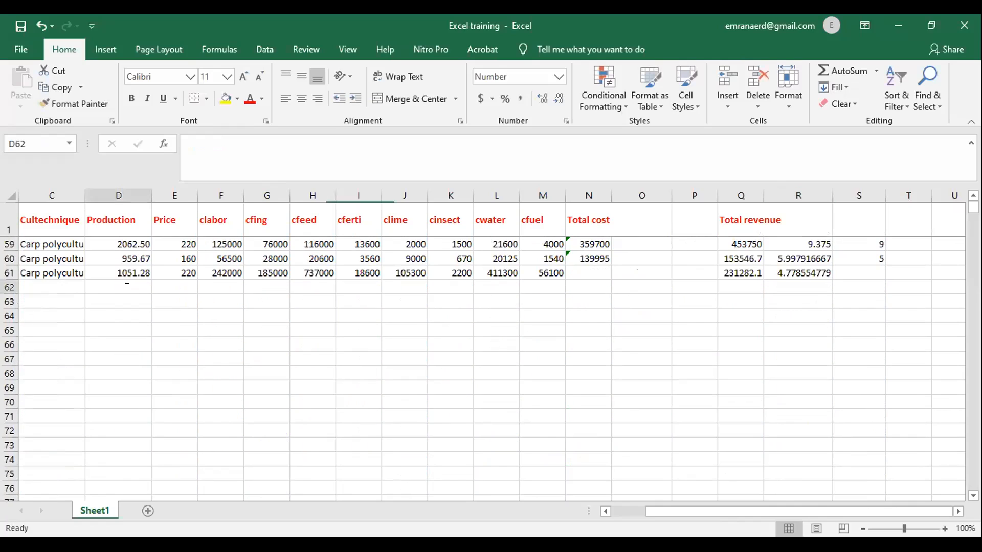
type("=a")
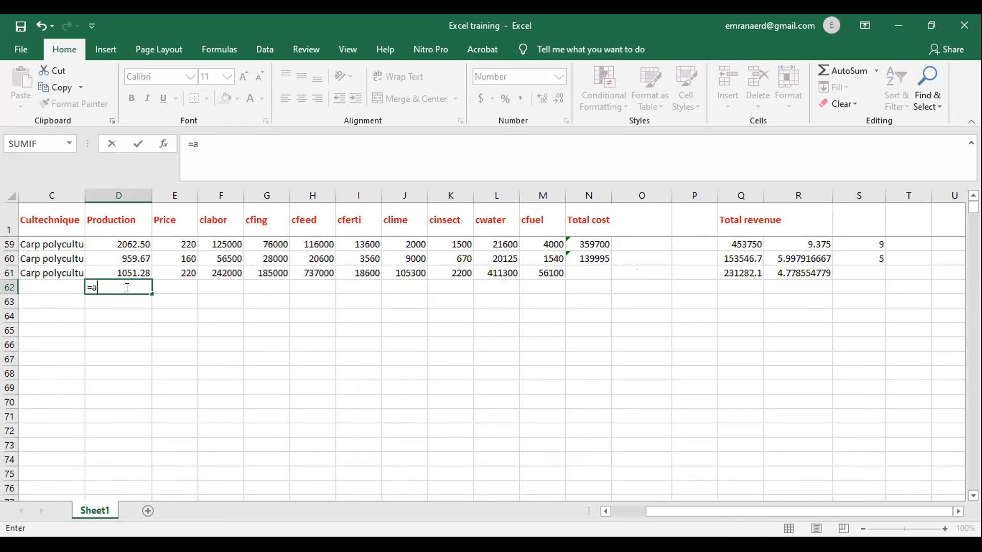
type("verag")
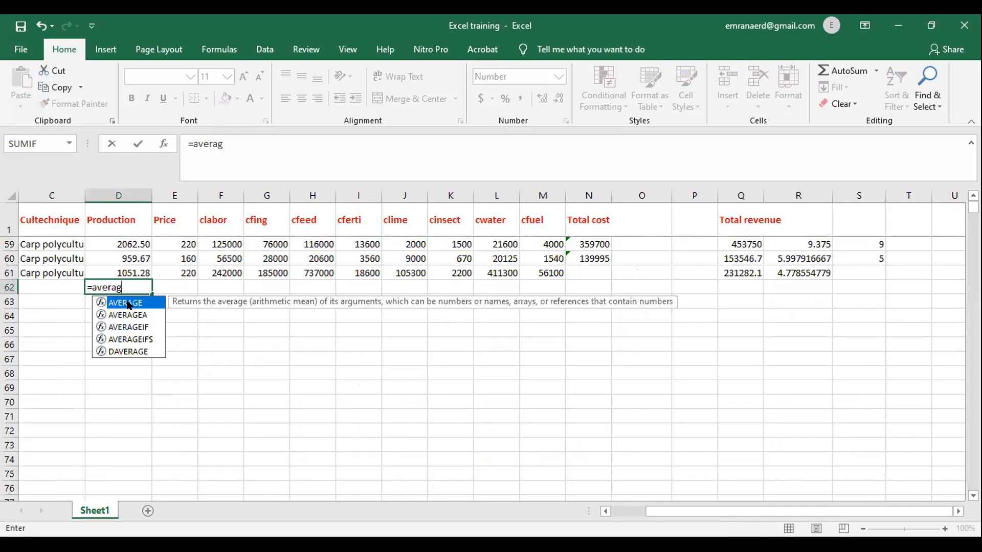
key("Tab")
scroll(145, 321, "up", 4)
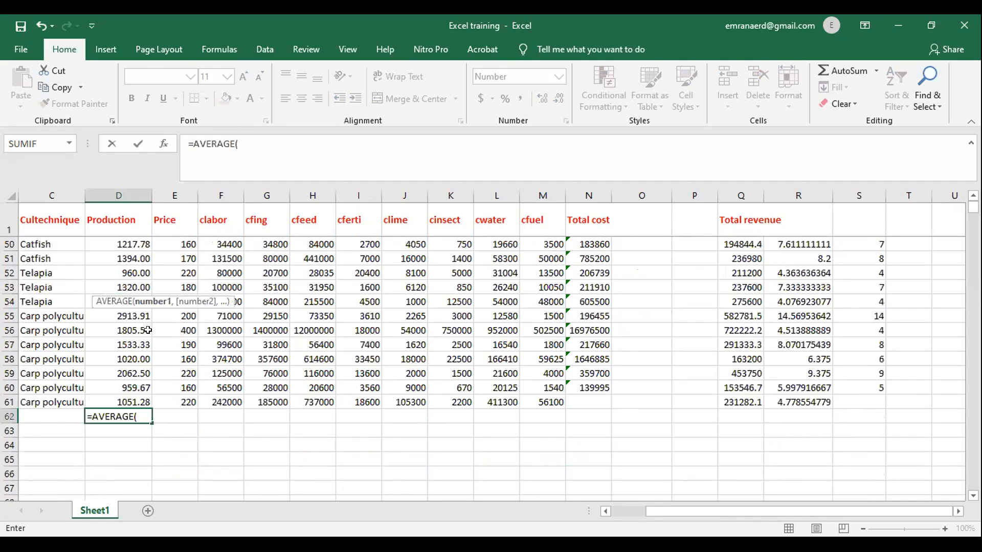
scroll(145, 320, "up", 15)
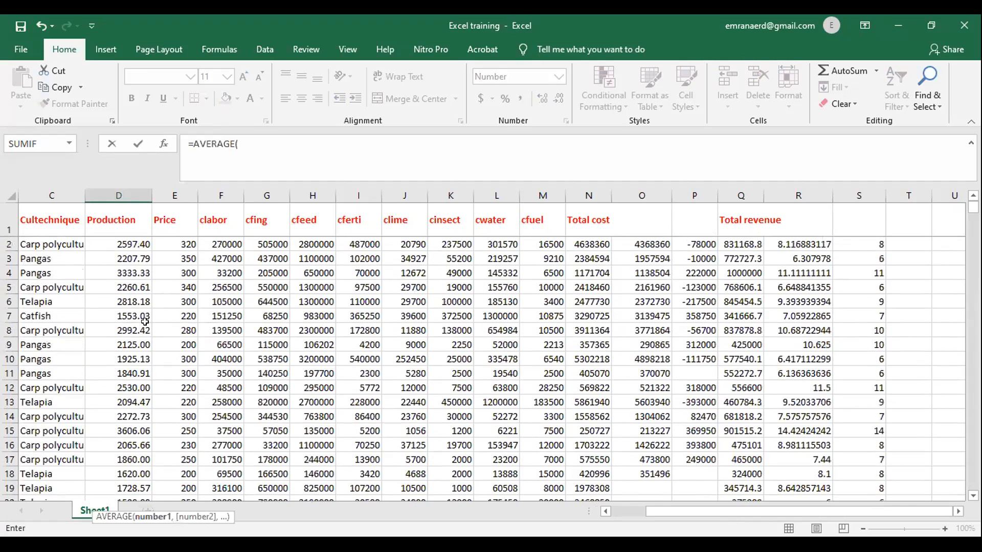
left_click_drag(118, 244, 125, 471)
key("Return")
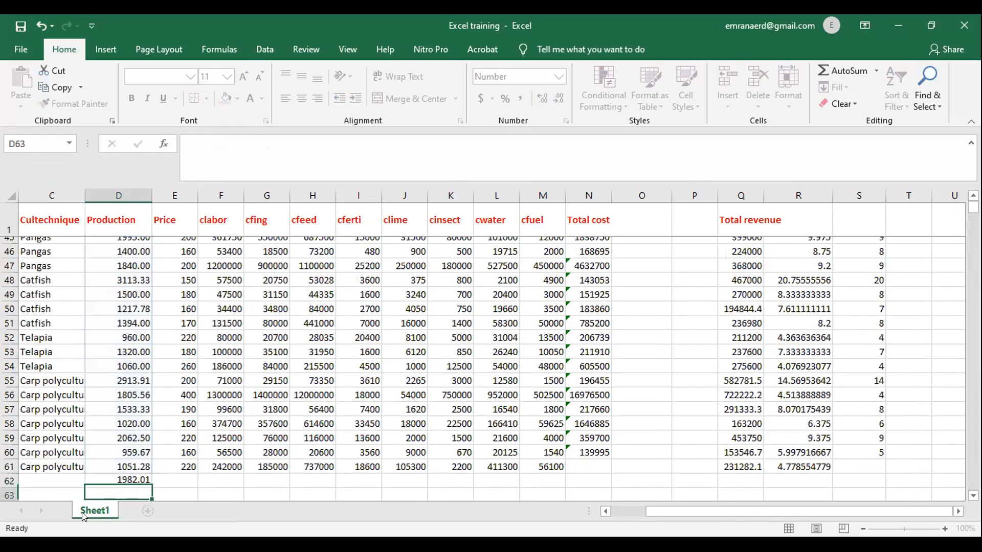
left_click(130, 470)
scroll(130, 469, "down", 2)
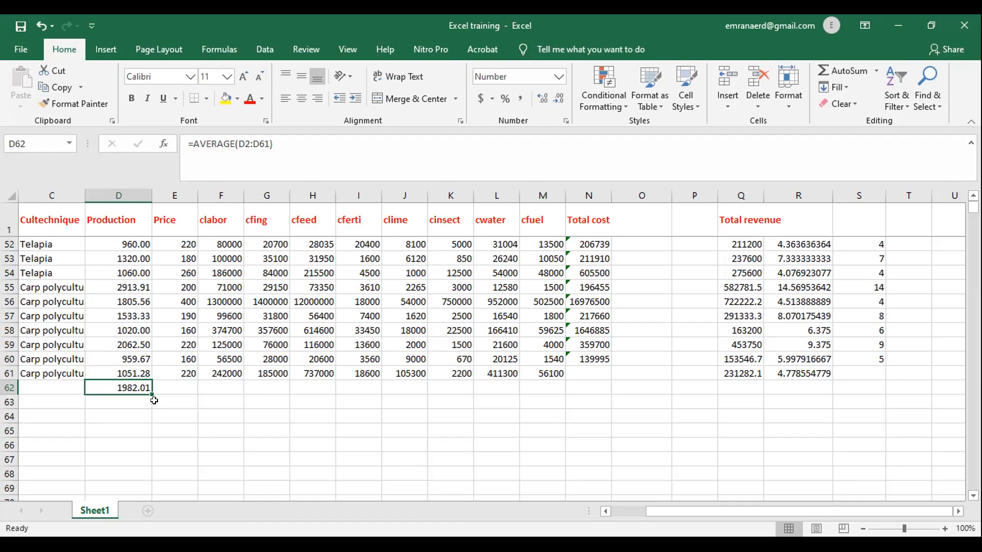
- Enter a second AVERAGE formula in cell D63 covering the Production range D2:D62
left_click(134, 403)
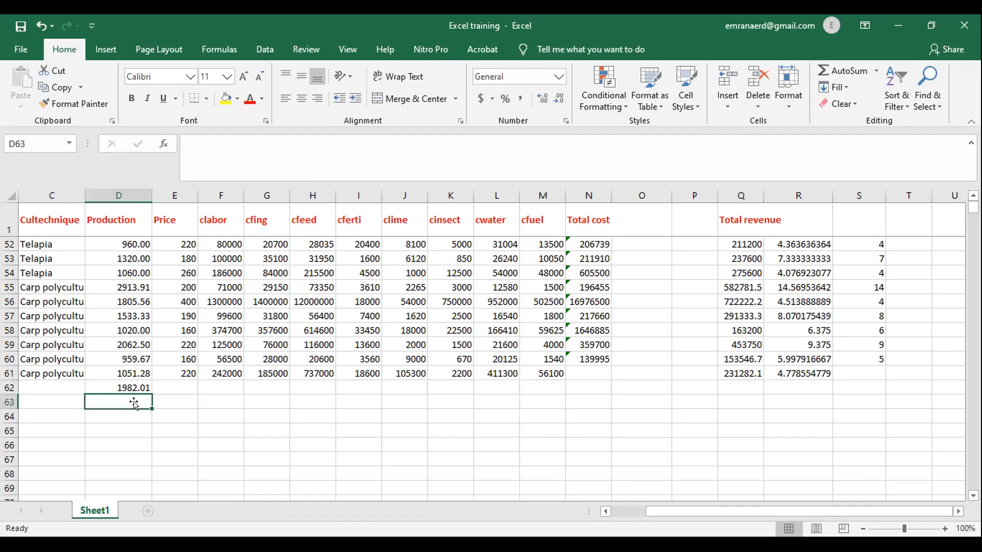
type("=")
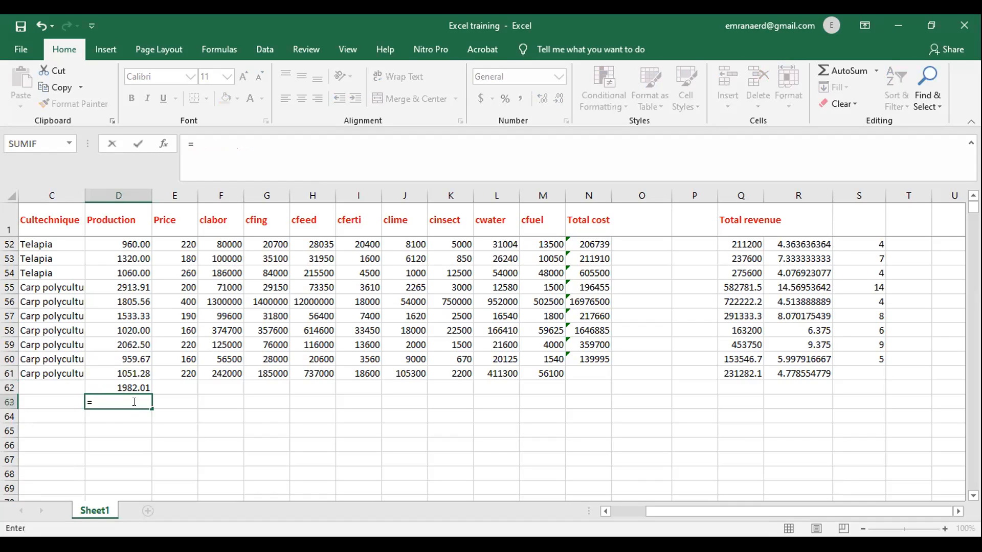
type("average")
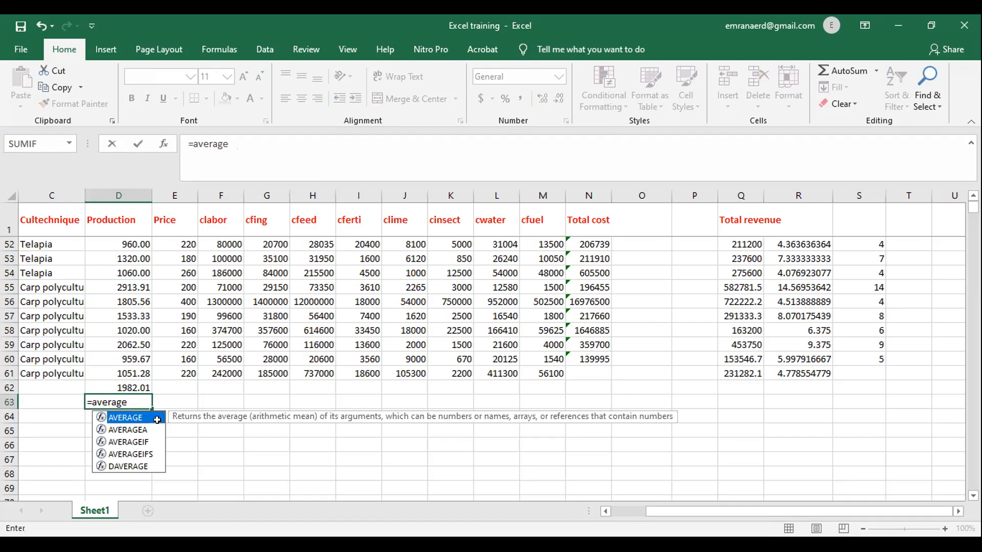
double_click(135, 418)
scroll(154, 400, "up", 2)
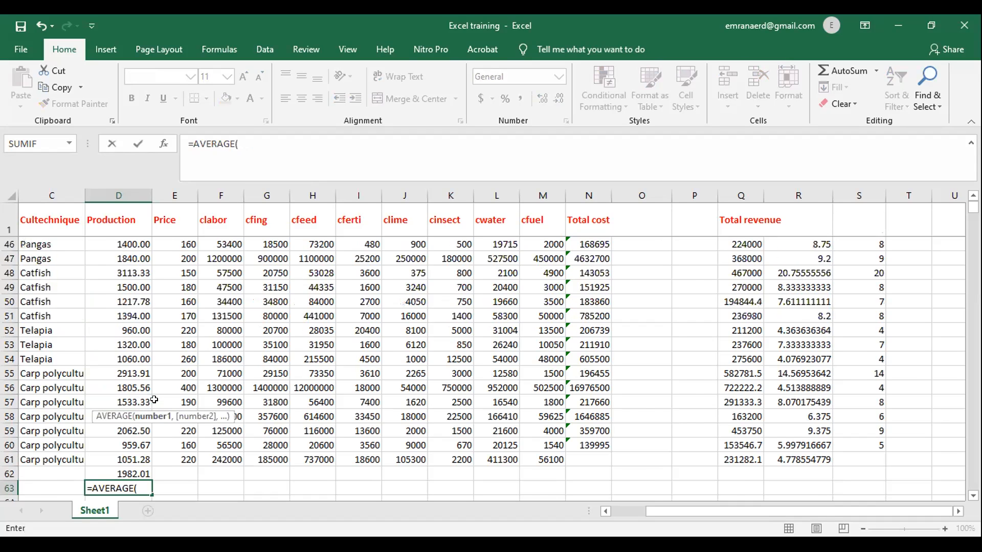
scroll(154, 400, "up", 15)
left_click(129, 246)
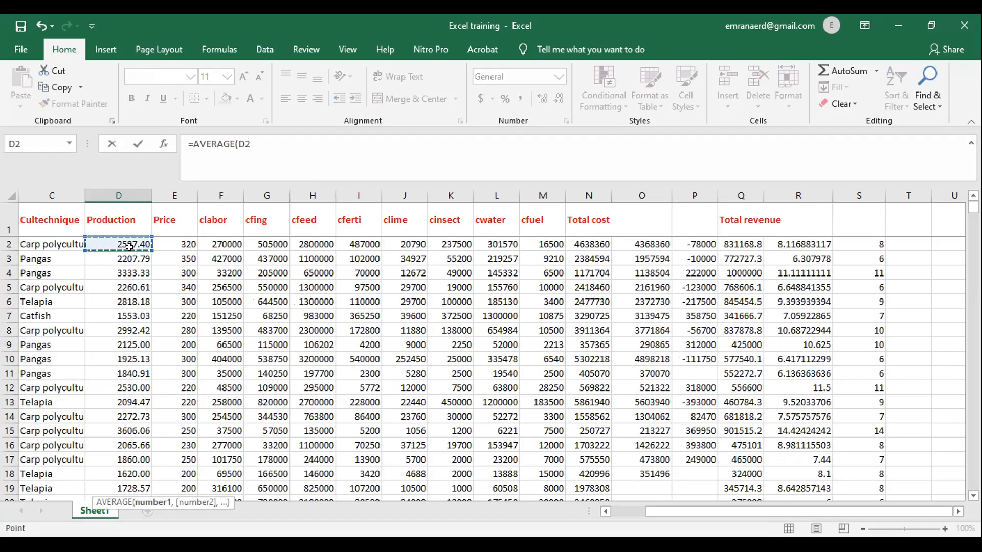
key("ctrl+shift+Down")
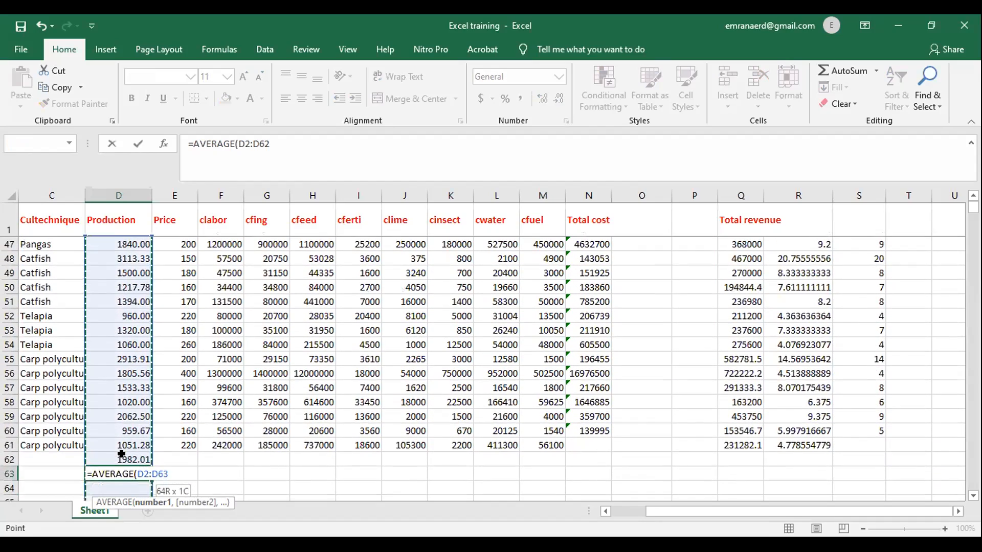
type(")")
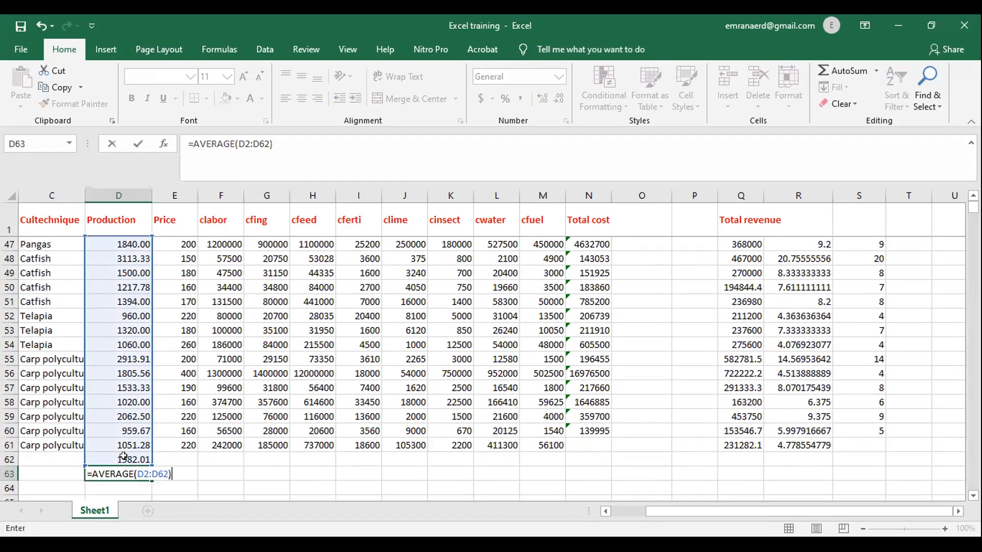
key("Return")
scroll(182, 467, "down", 1)
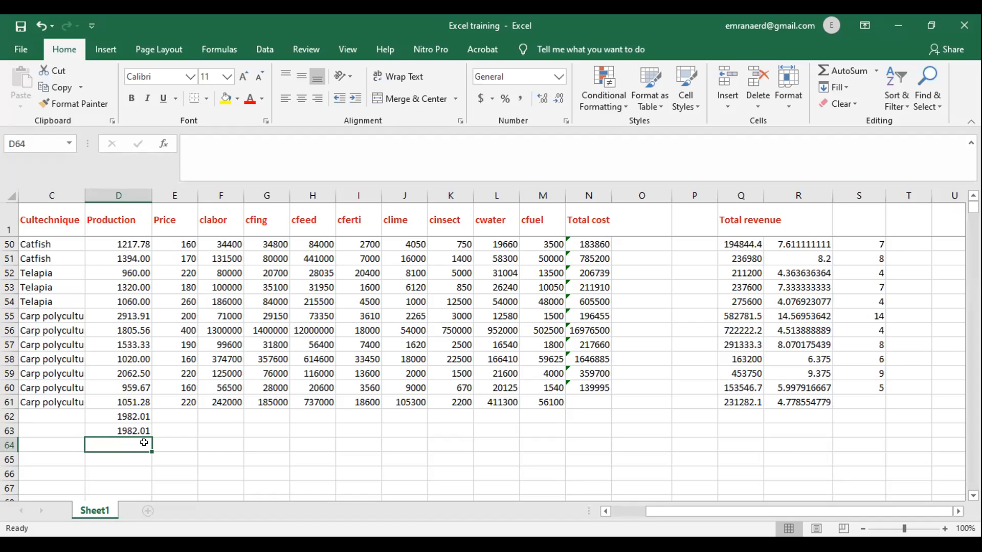
- Clear the two average results below the Production column in D62:D64
scroll(177, 445, "up", 4)
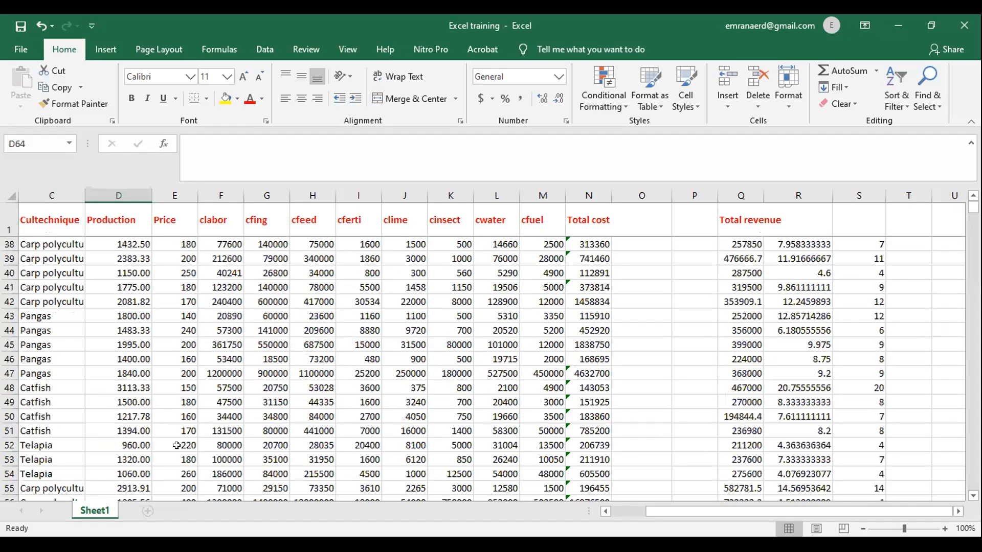
scroll(176, 445, "down", 4)
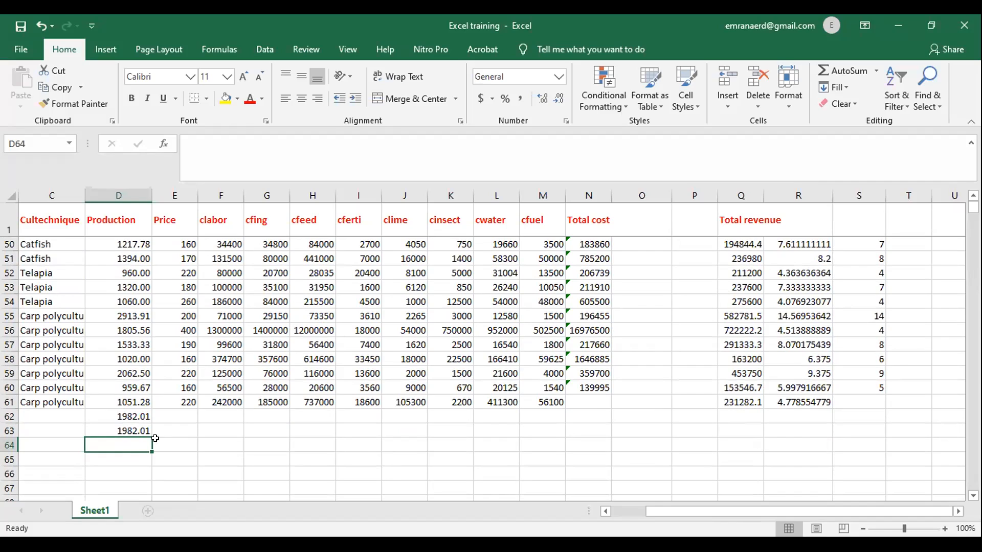
left_click_drag(124, 417, 124, 444)
key("Delete")
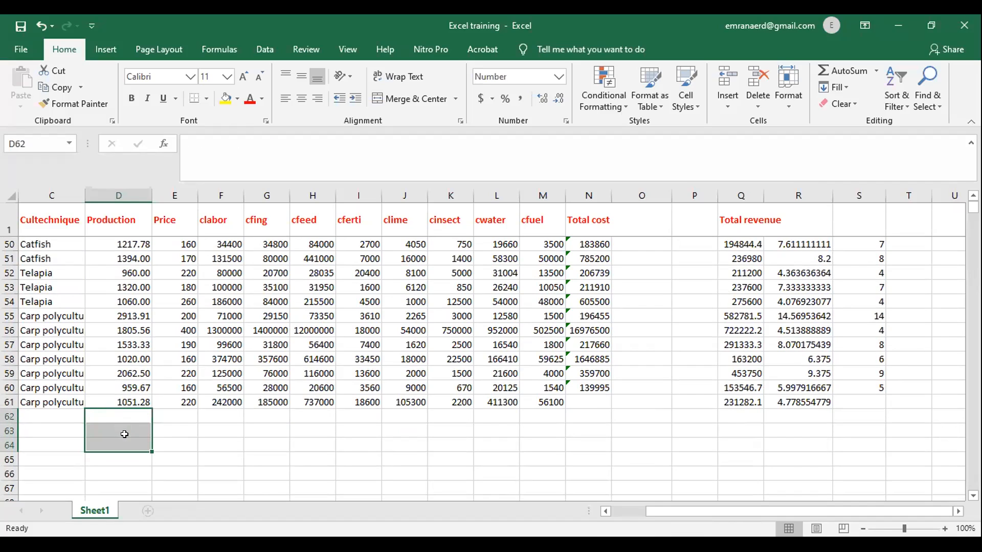
left_click(250, 445)
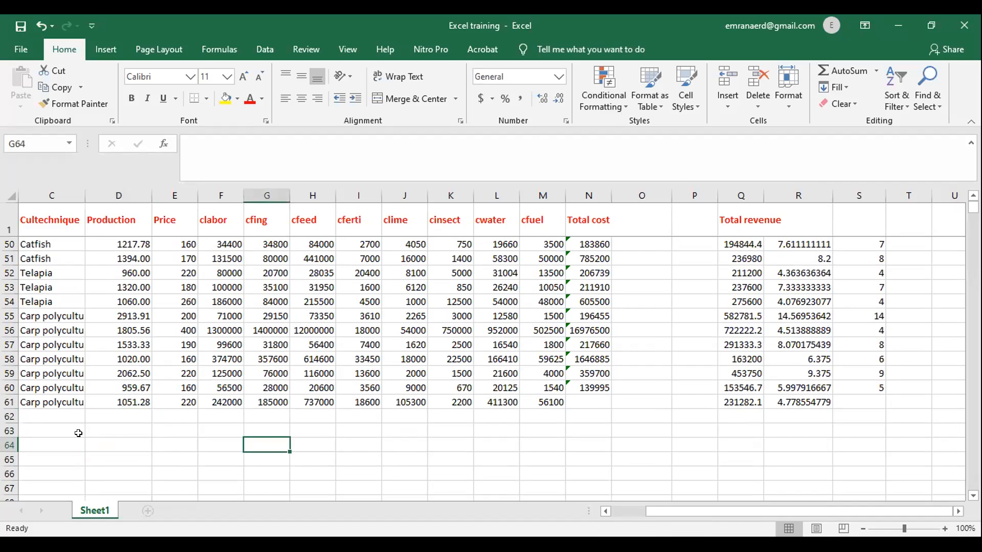
- Calculate the standard deviation of the Production values D2:D61 in cell D62 with the STDEVA function
left_click(114, 413)
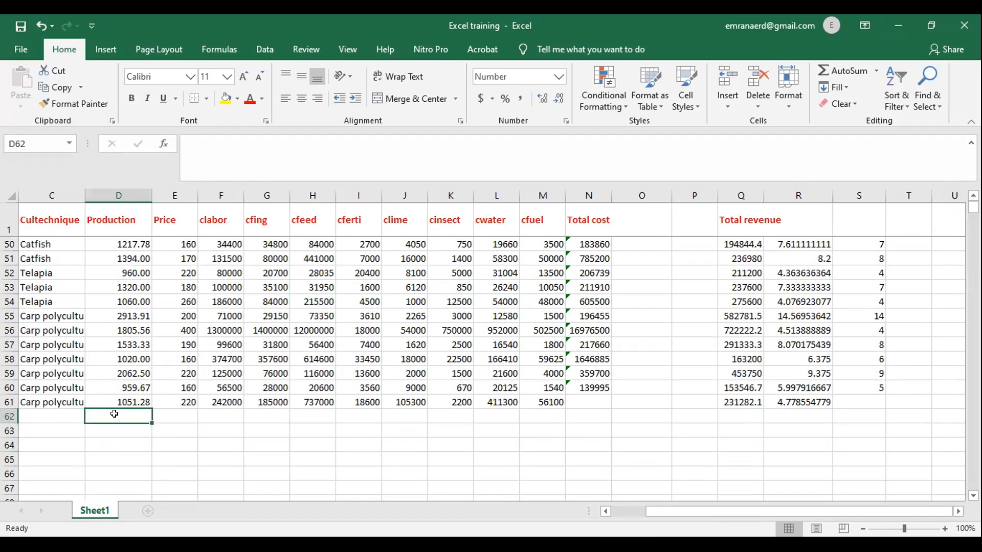
type("=")
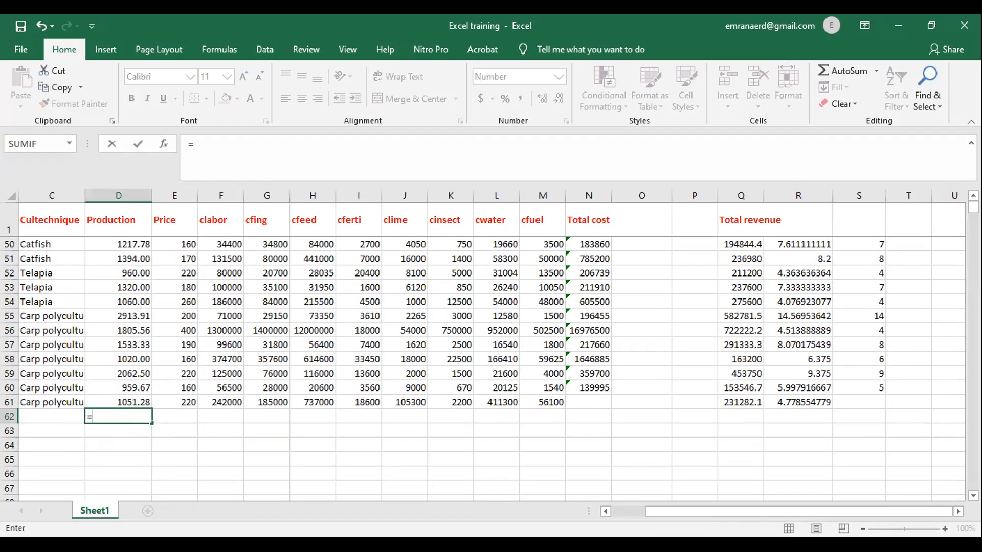
type("stdv")
key("BackSpace")
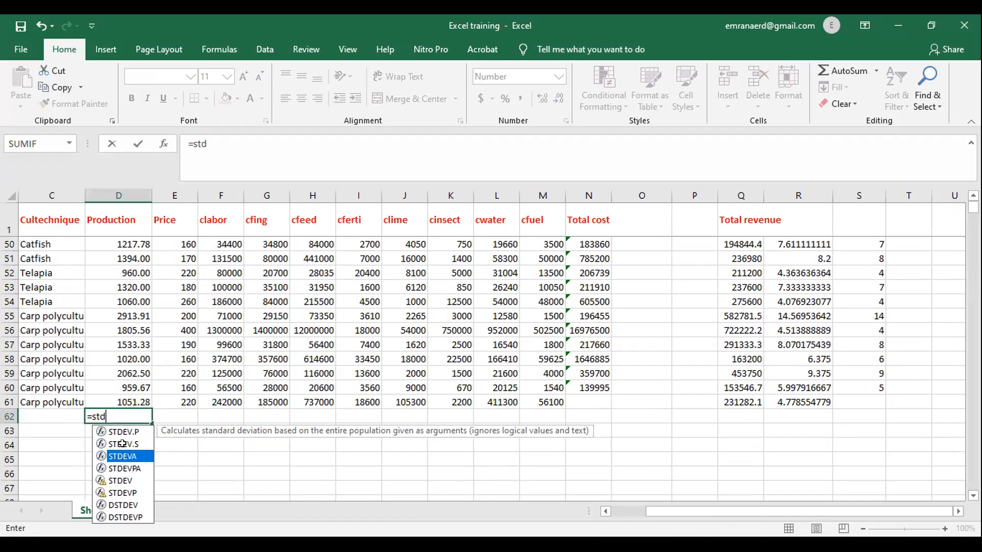
double_click(125, 457)
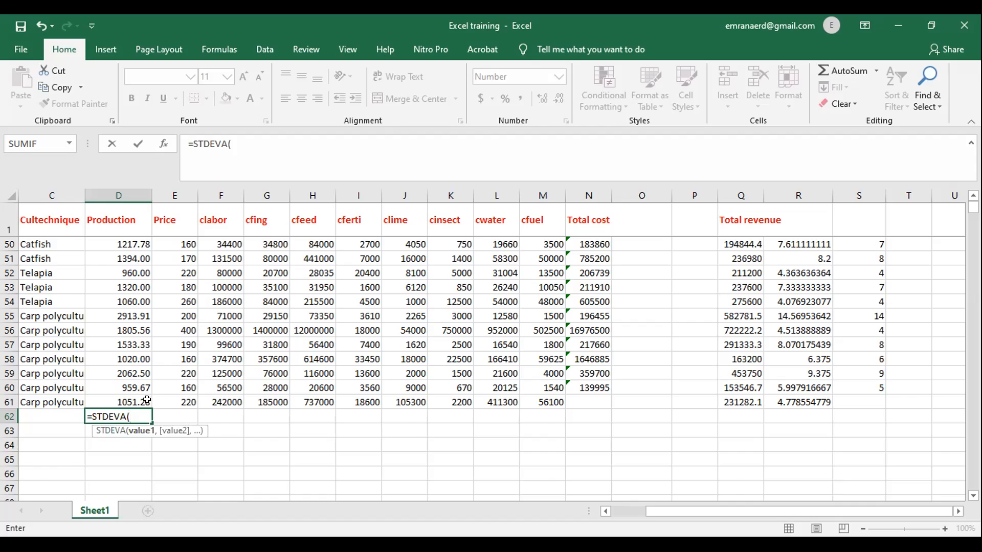
scroll(142, 368, "up", 16)
left_click(123, 250)
left_click_drag(122, 251, 118, 467)
type(")")
key("Return")
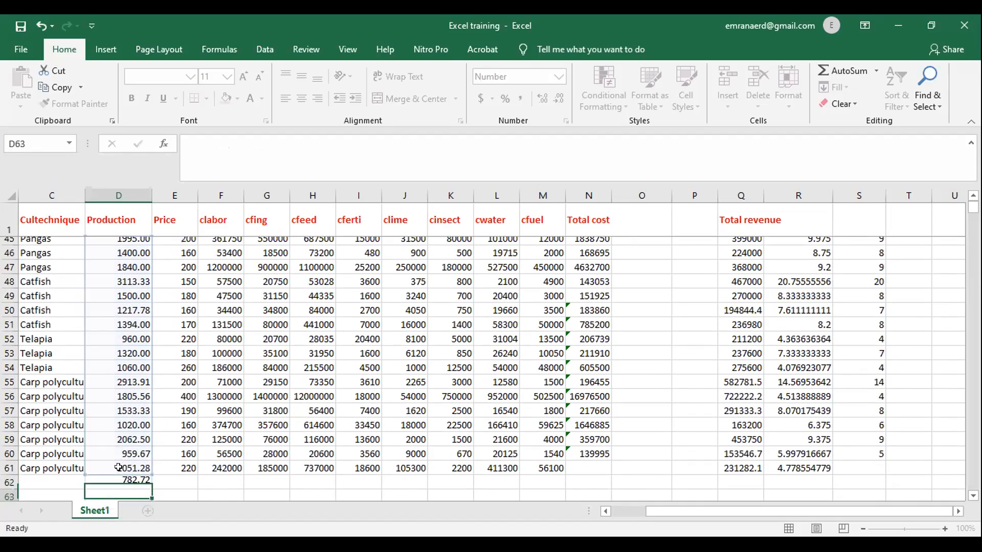
- Examine the STDEVA function name in the D62 formula and the Production range it covers
left_click(123, 475)
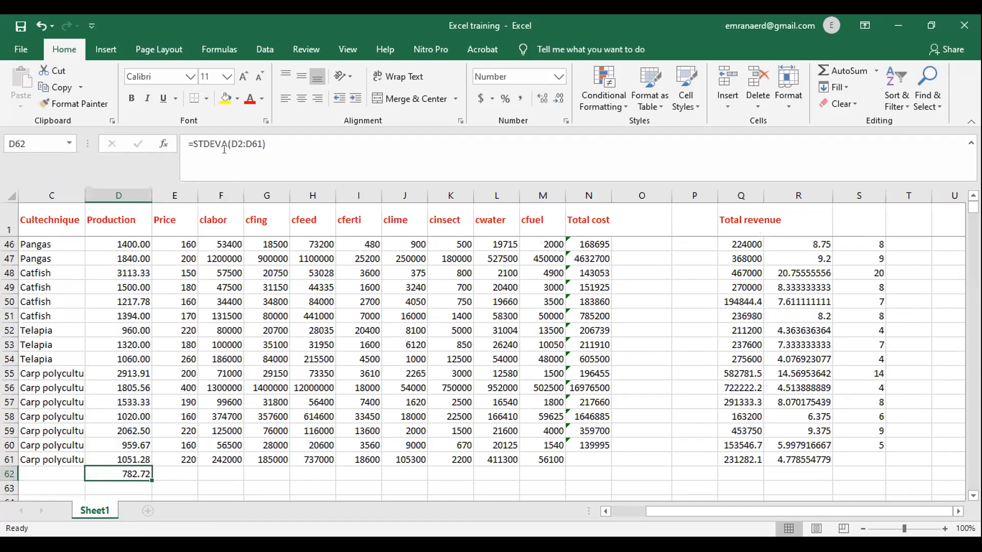
double_click(201, 138)
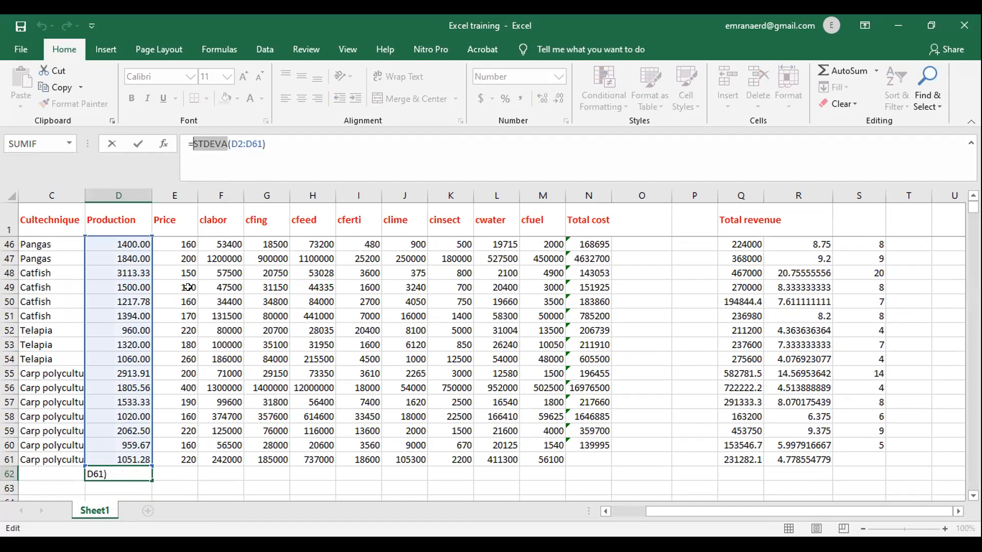
scroll(160, 417, "up", 8)
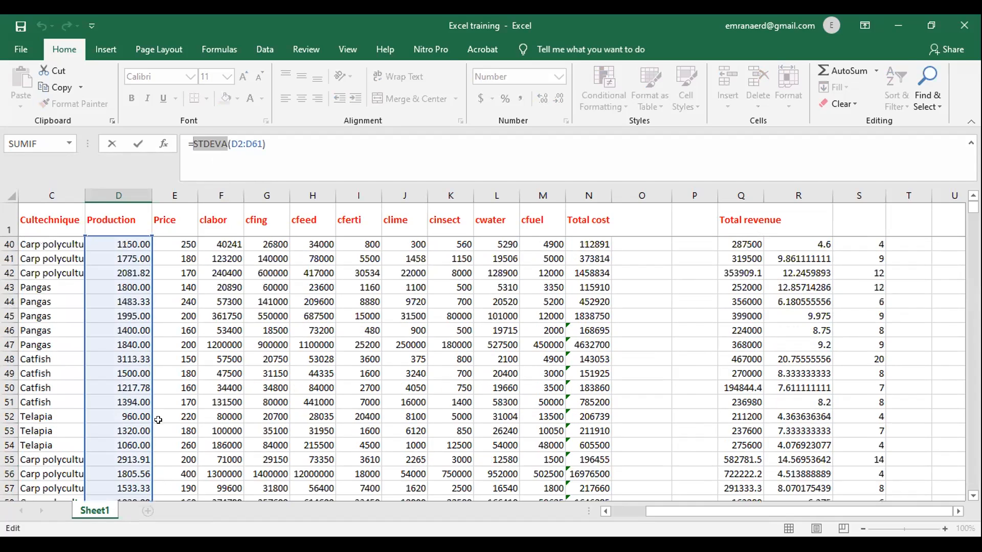
scroll(166, 420, "up", 7)
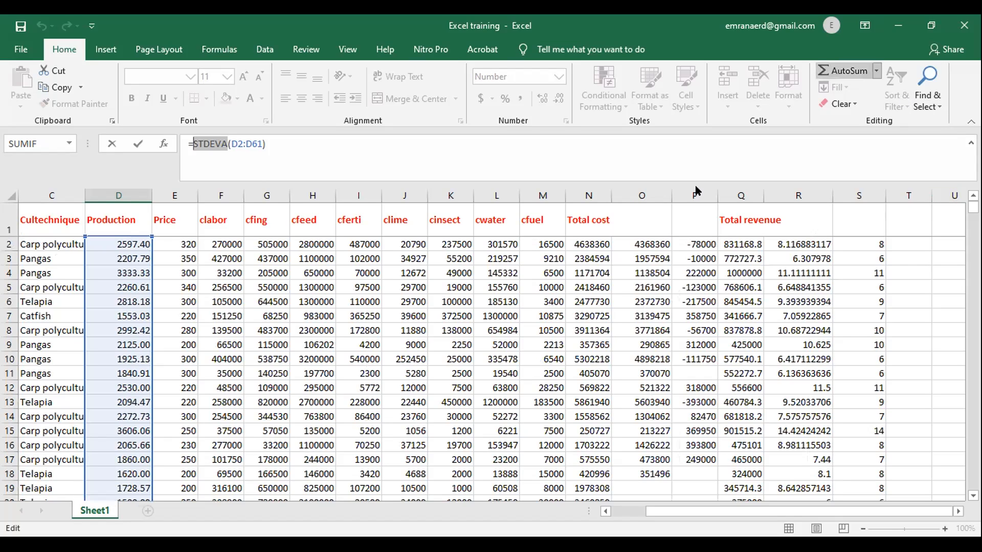
- Review the AutoSum function choices and the STDEVA function arguments, leaving the D62 formula as it is
left_click(876, 71)
left_click(875, 72)
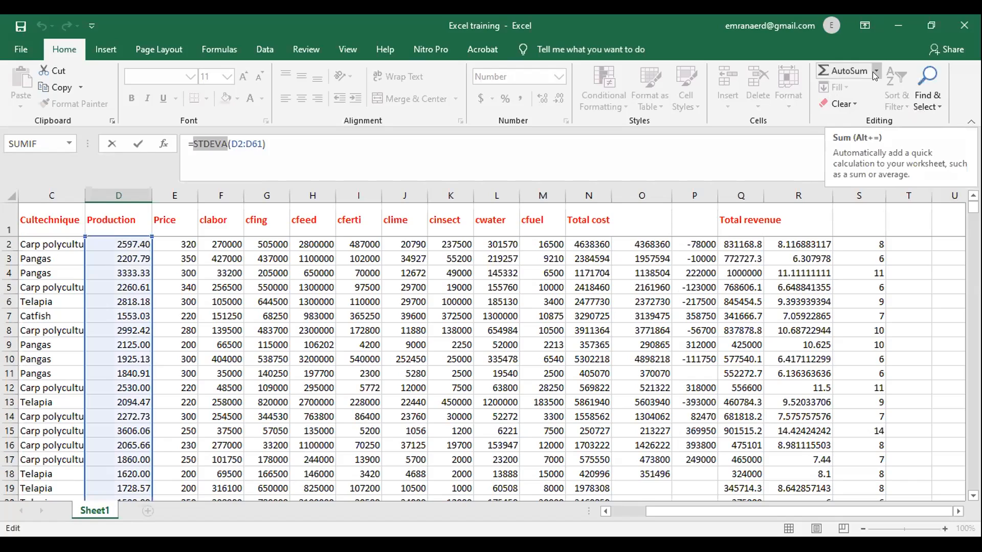
left_click(875, 72)
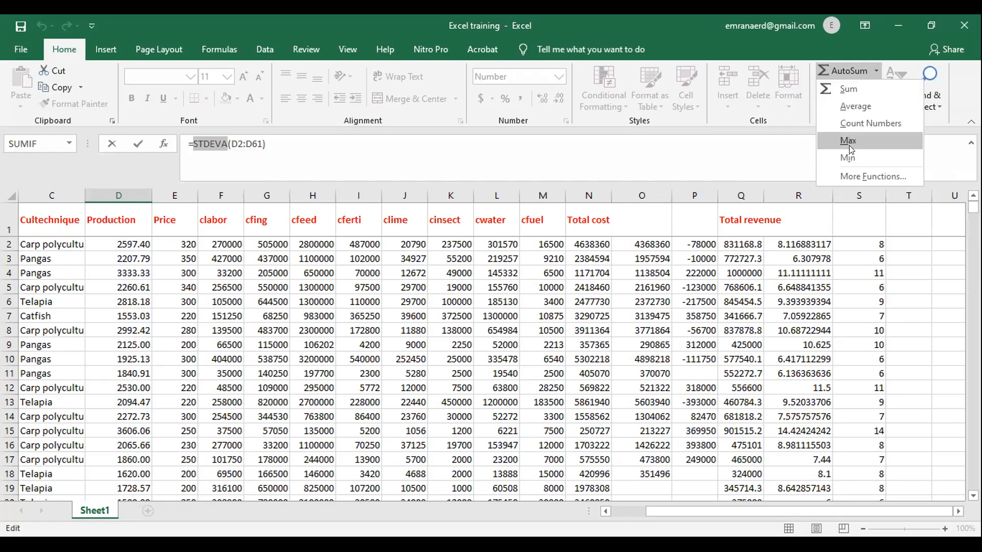
left_click(854, 178)
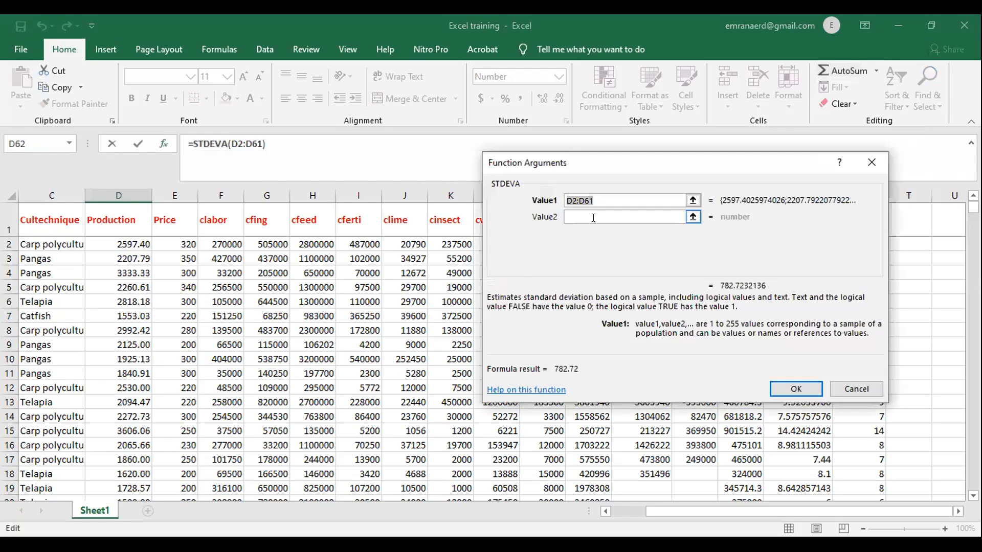
left_click(852, 390)
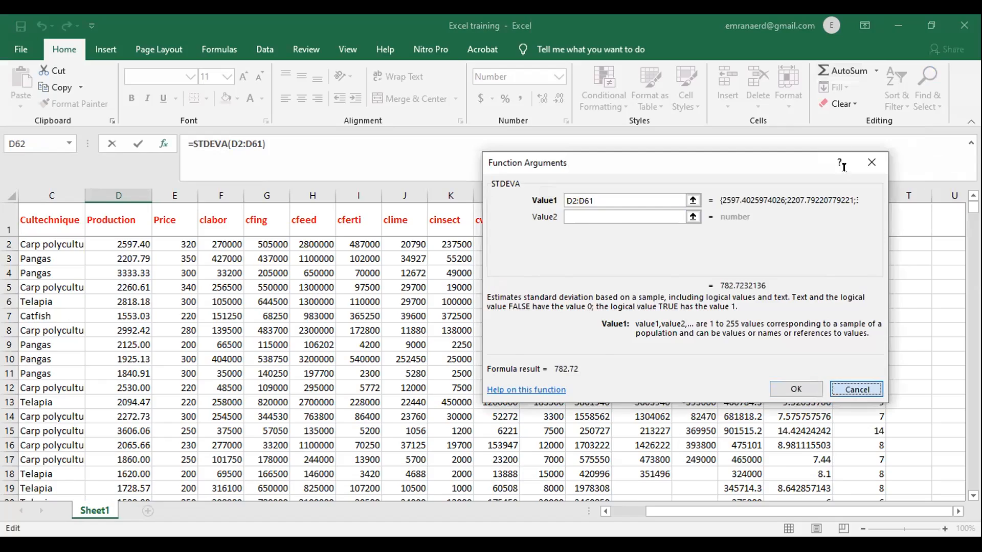
scroll(565, 337, "up", 2)
scroll(204, 397, "down", 6)
left_click(229, 358)
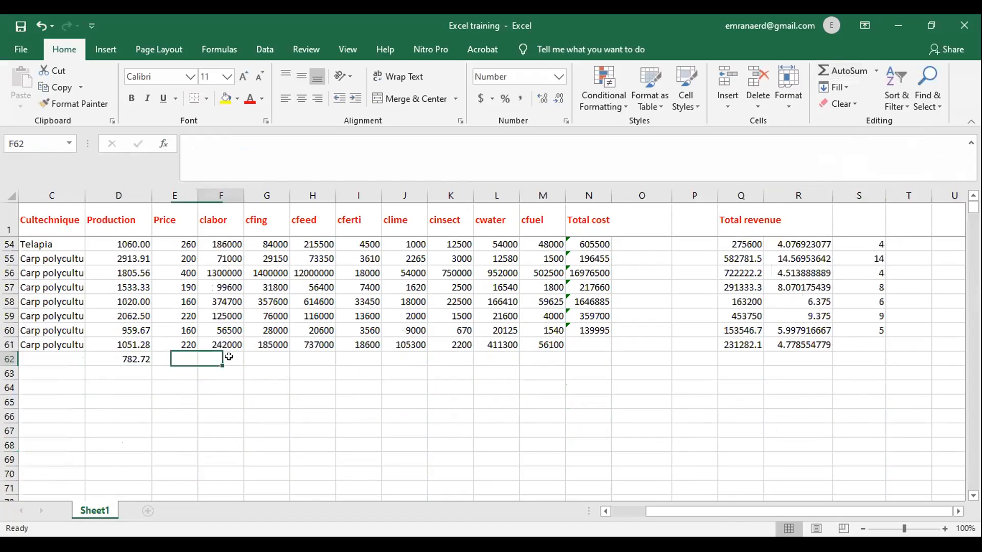
- Find the maximum of the clabor values F2:F61 in cell F62 with the MAX function and check its formula
scroll(229, 358, "up", 17)
left_click_drag(223, 249, 220, 448)
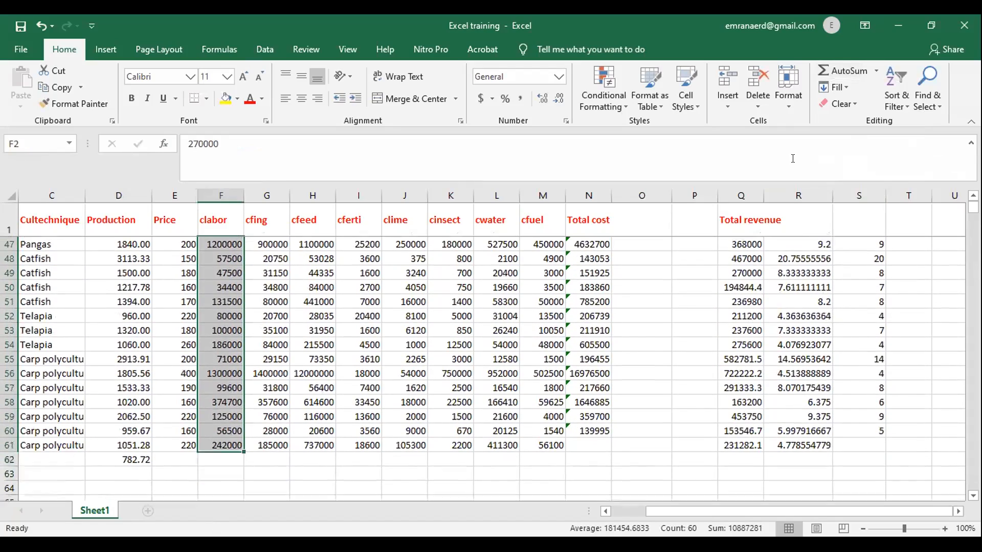
left_click(875, 72)
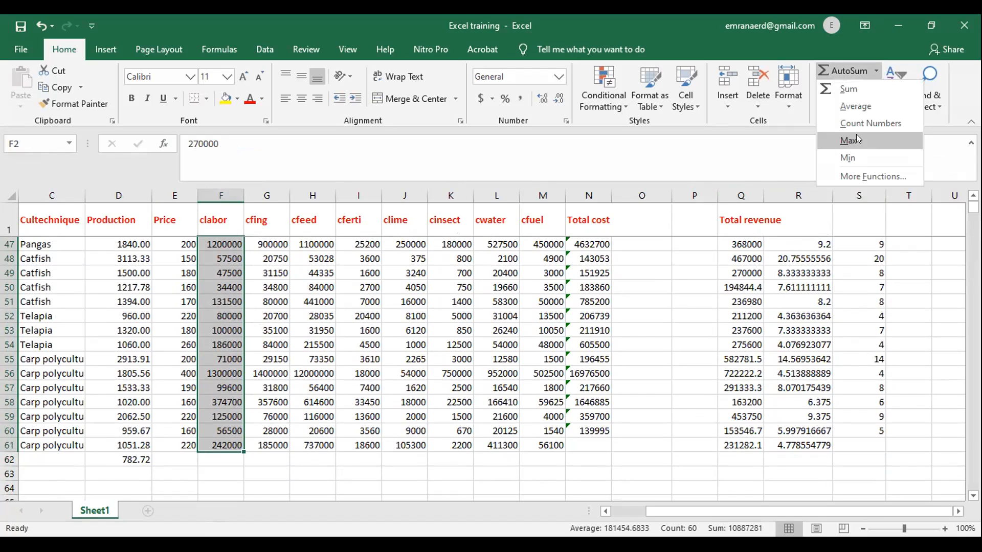
left_click(857, 139)
scroll(243, 355, "down", 9)
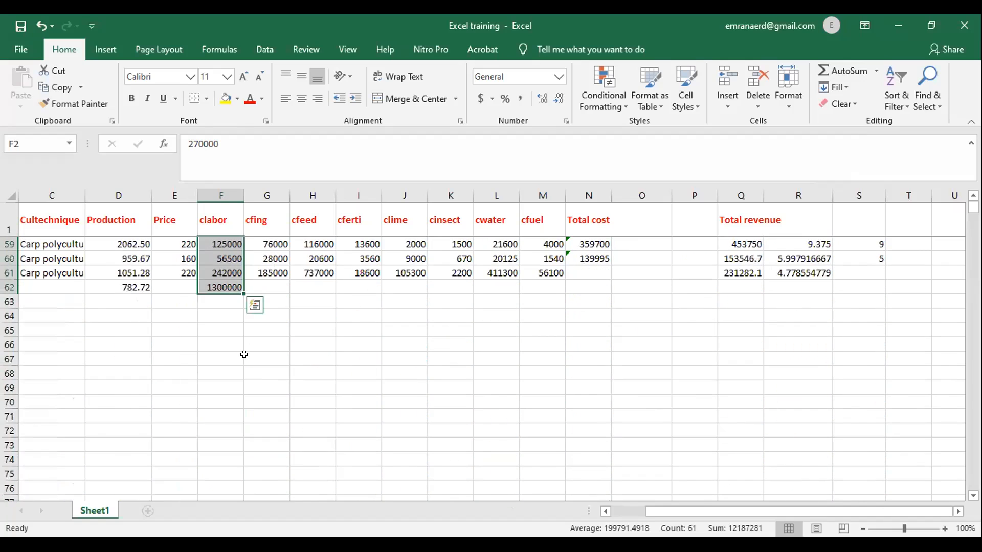
left_click(218, 331)
left_click(217, 288)
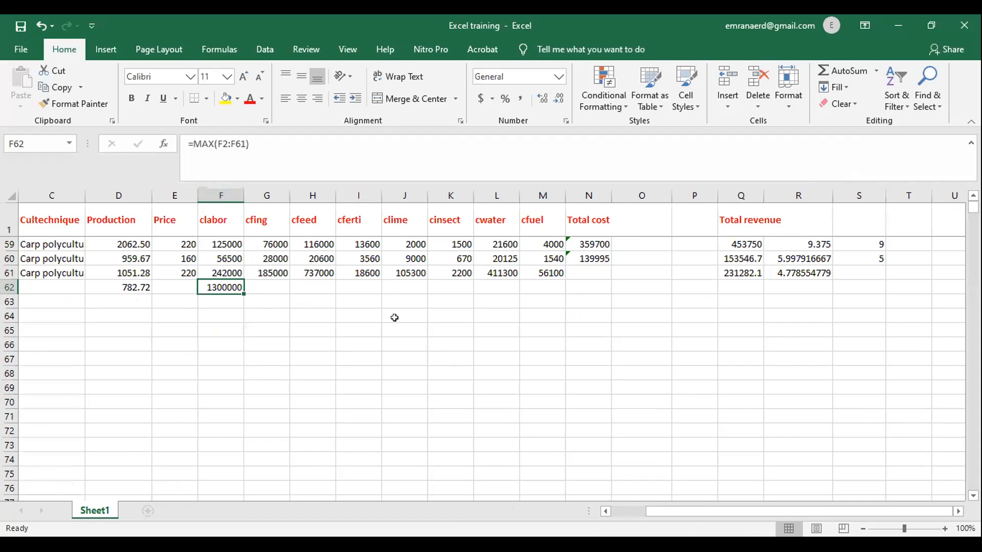
- Total the cfing values G2:G61 in cell G62 with AutoSum
scroll(394, 318, "up", 19)
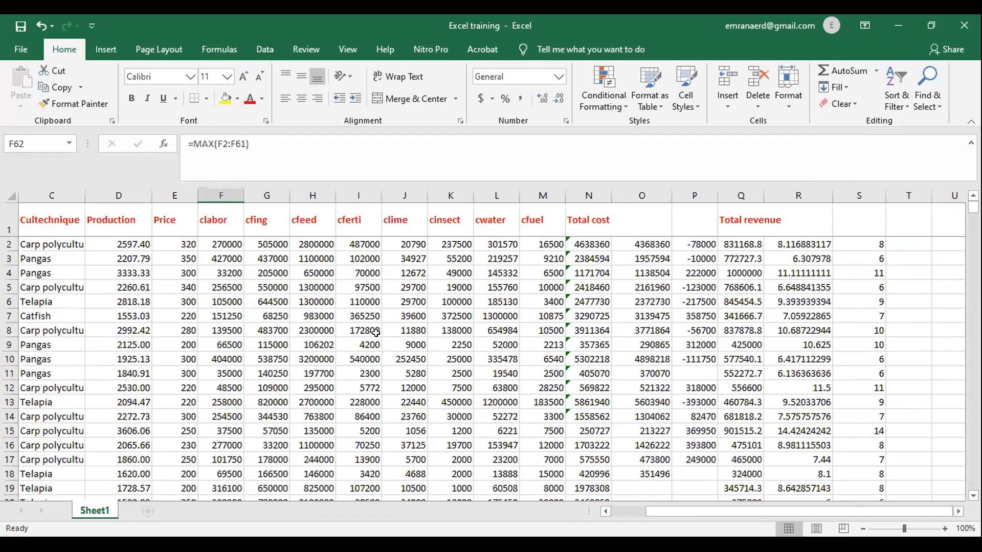
left_click_drag(269, 246, 256, 494)
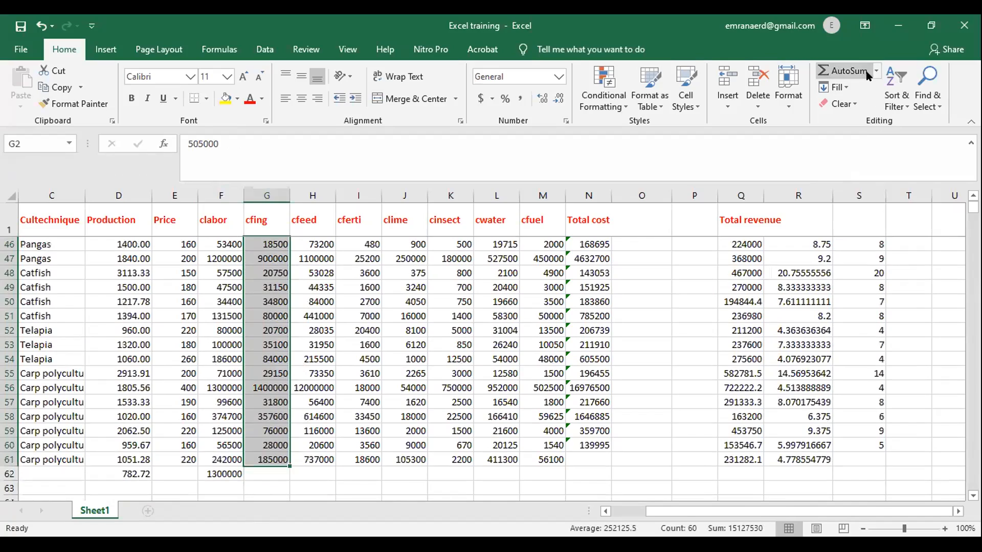
left_click(866, 67)
scroll(423, 275, "down", 18)
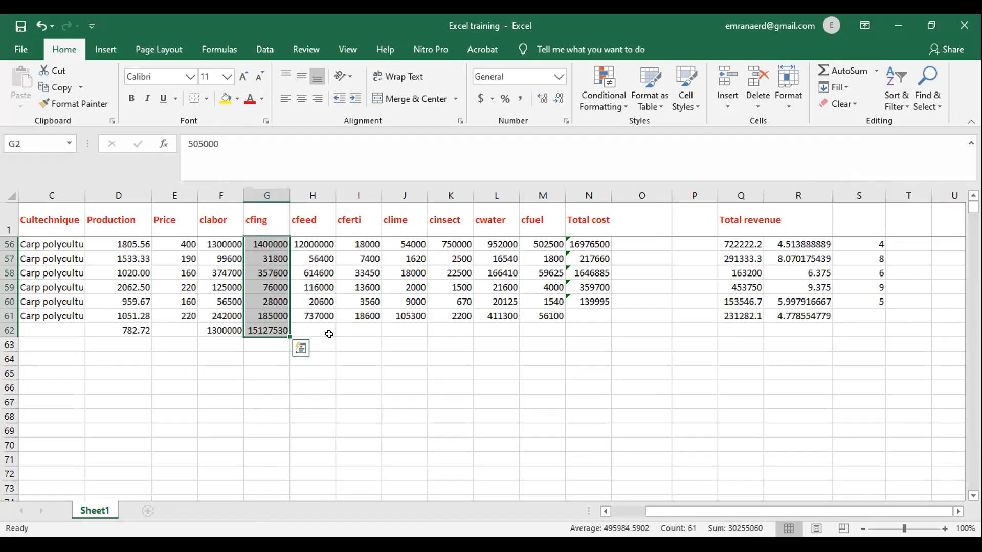
- Find the minimum of the cfeed values H2:H61 in cell H62 with the MIN function and check its formula
scroll(329, 334, "up", 12)
scroll(329, 334, "up", 6)
left_click_drag(316, 245, 314, 460)
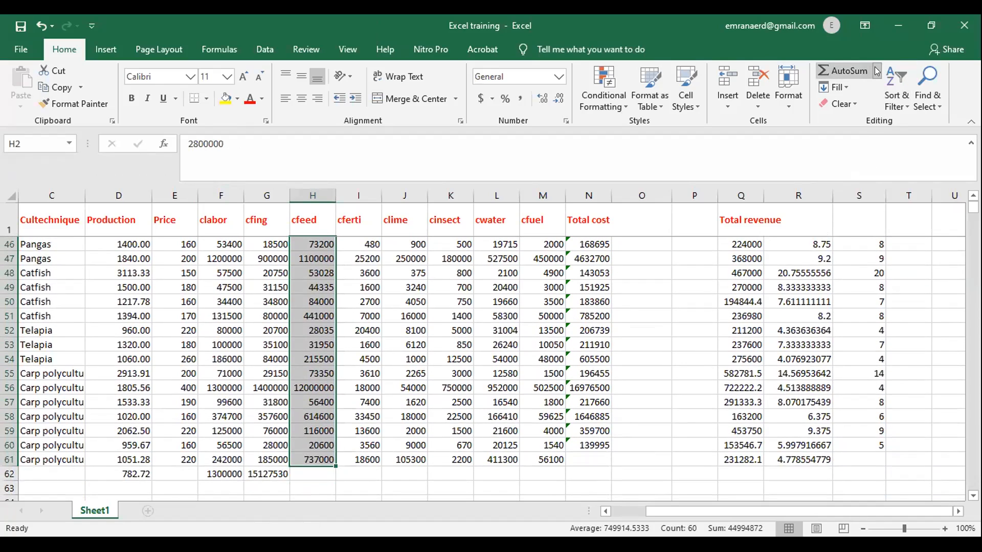
left_click(876, 71)
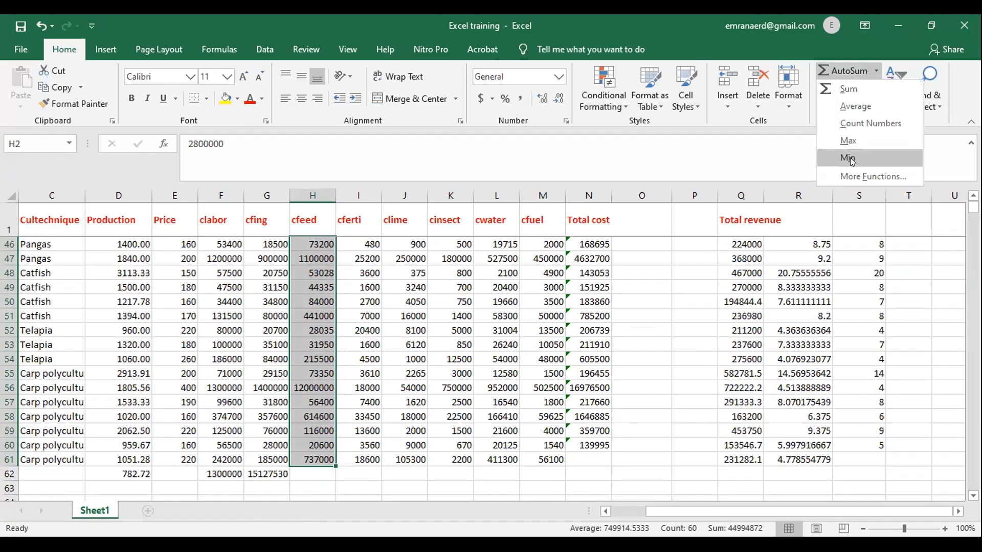
left_click(848, 159)
scroll(440, 412, "down", 6)
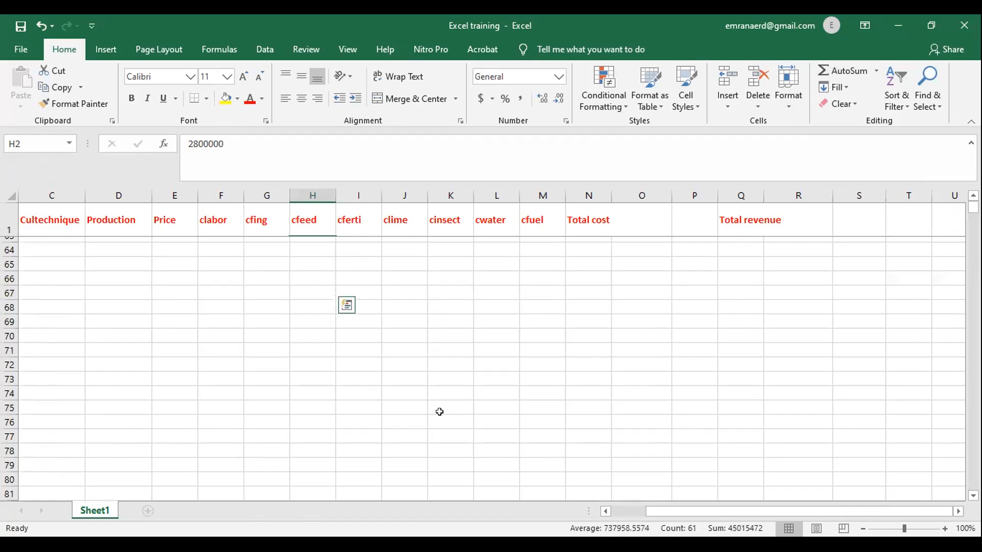
key("ctrl+Down")
key("Down")
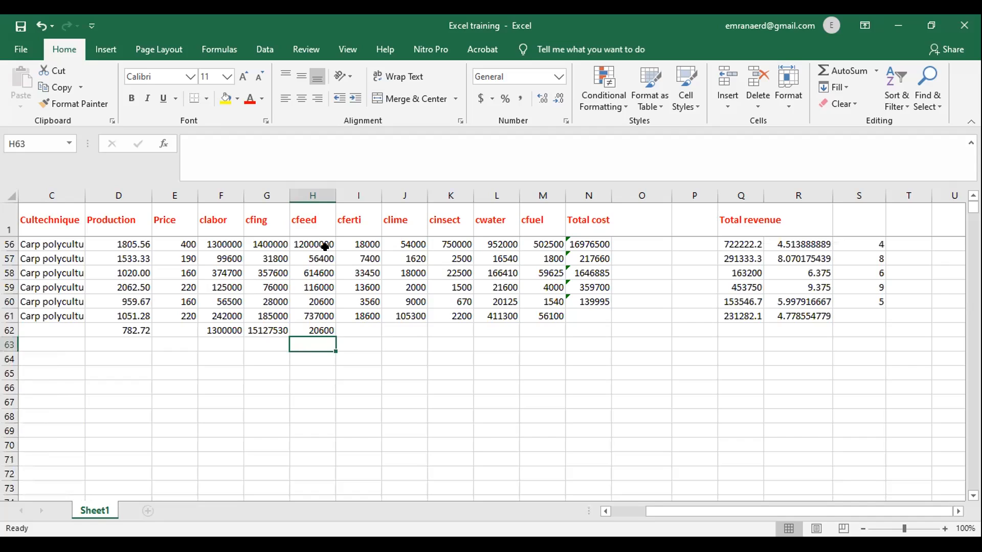
left_click(318, 332)
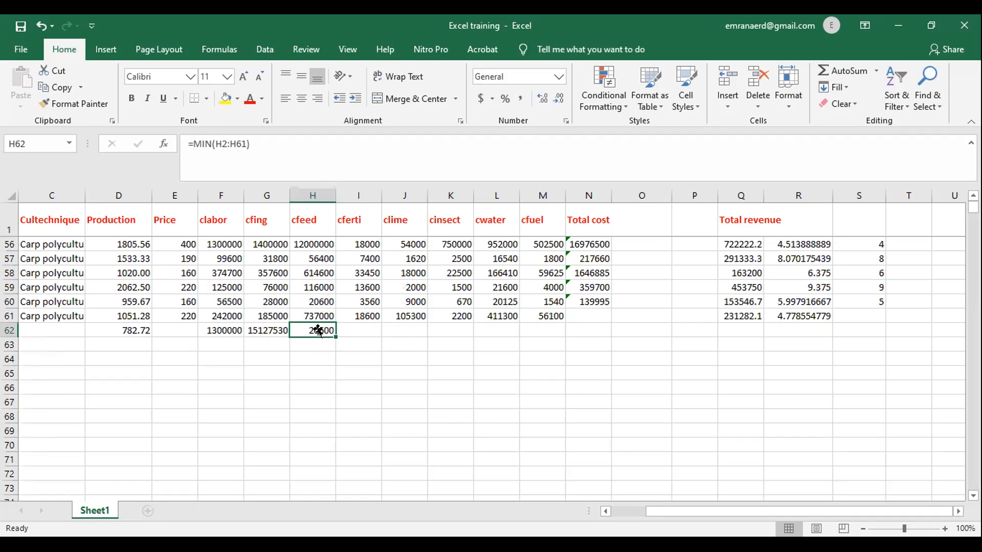
- Review the arguments of the MIN function in H62, leaving the formula as it is
left_click(876, 76)
left_click(840, 182)
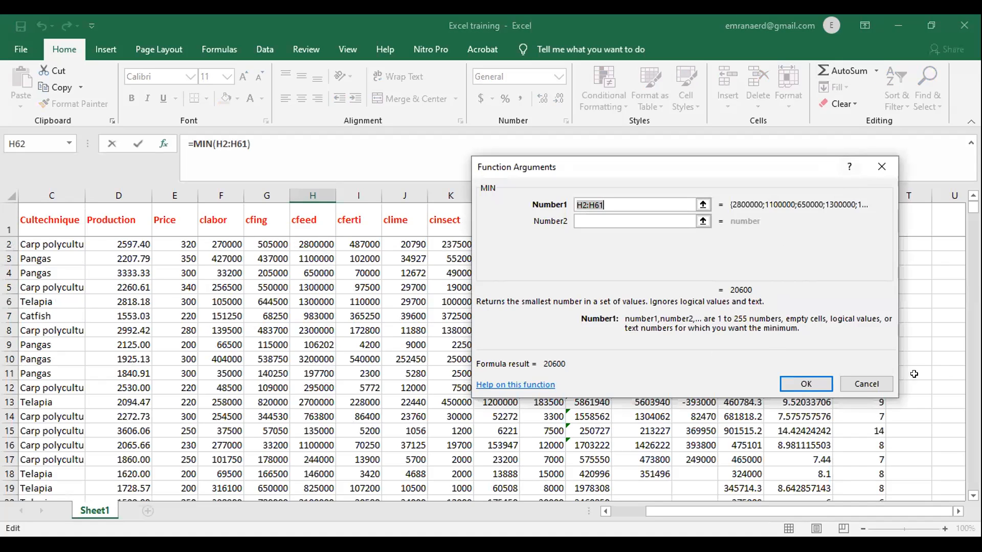
left_click(866, 384)
- Select the cferti values I2:I61 and bring up the full function list for them
scroll(596, 379, "up", 13)
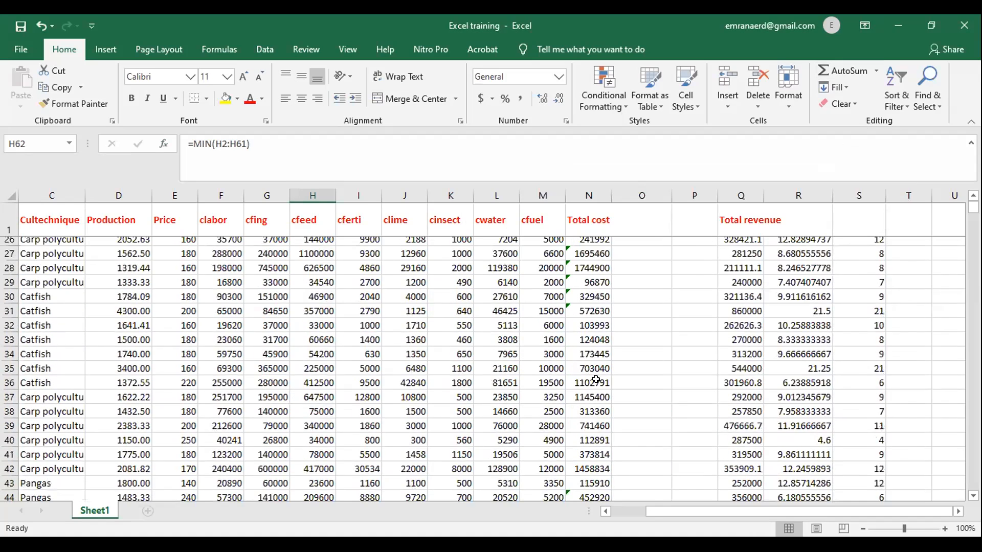
left_click(550, 271)
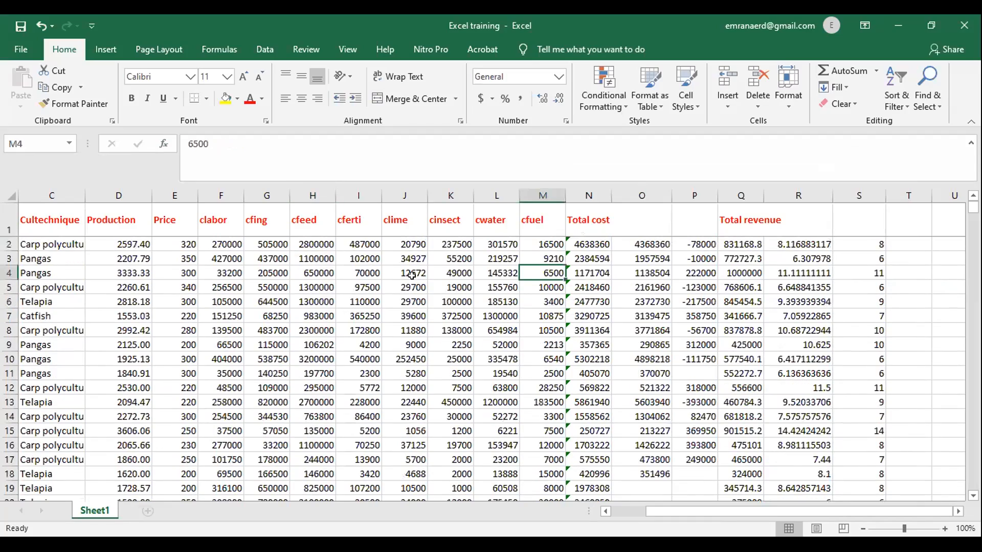
left_click_drag(349, 249, 358, 460)
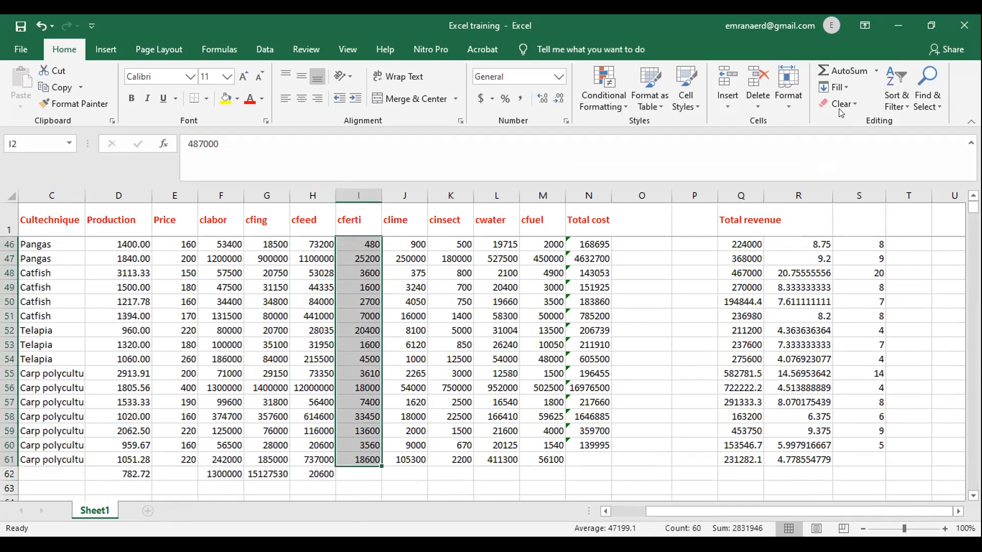
left_click(876, 70)
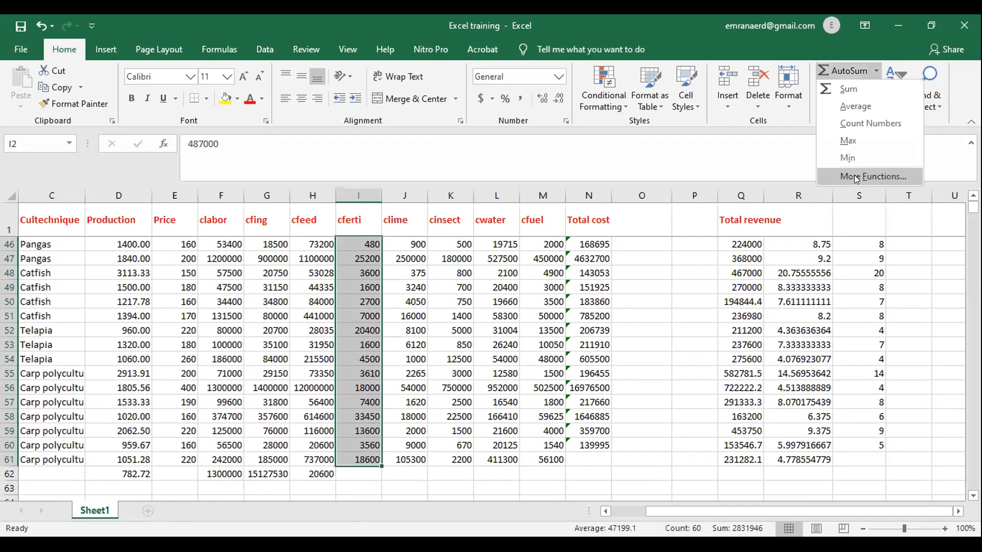
left_click(857, 176)
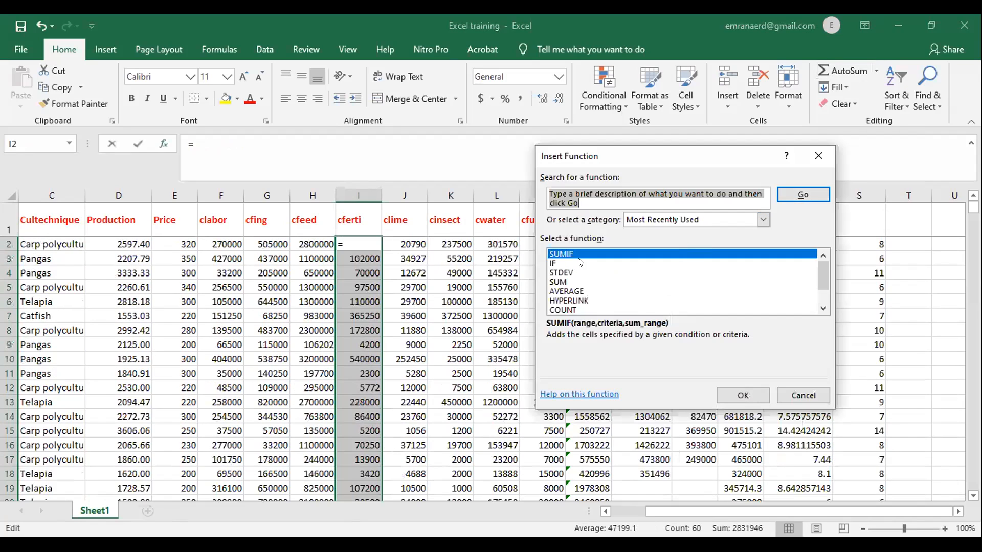
mouse_move(822, 268)
left_mouse_down()
mouse_move(828, 289)
mouse_move(820, 261)
left_mouse_up()
left_click(575, 250)
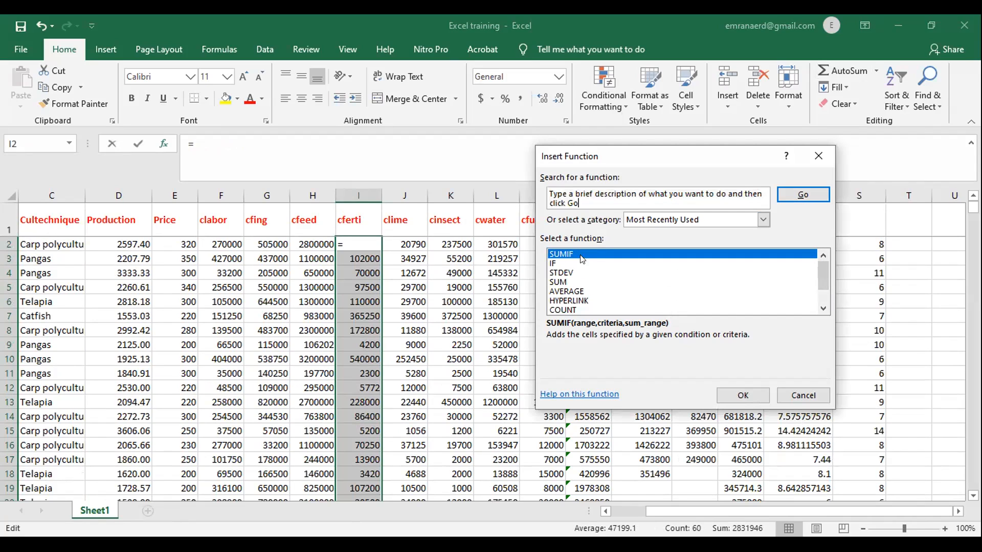
- Try to count the cferti values with the COUNT function, accepting D2:H2 as its range in cell I2
left_click(560, 263)
left_click_drag(560, 264, 553, 282)
key("Down")
key("Down")
key("Down")
key("Down")
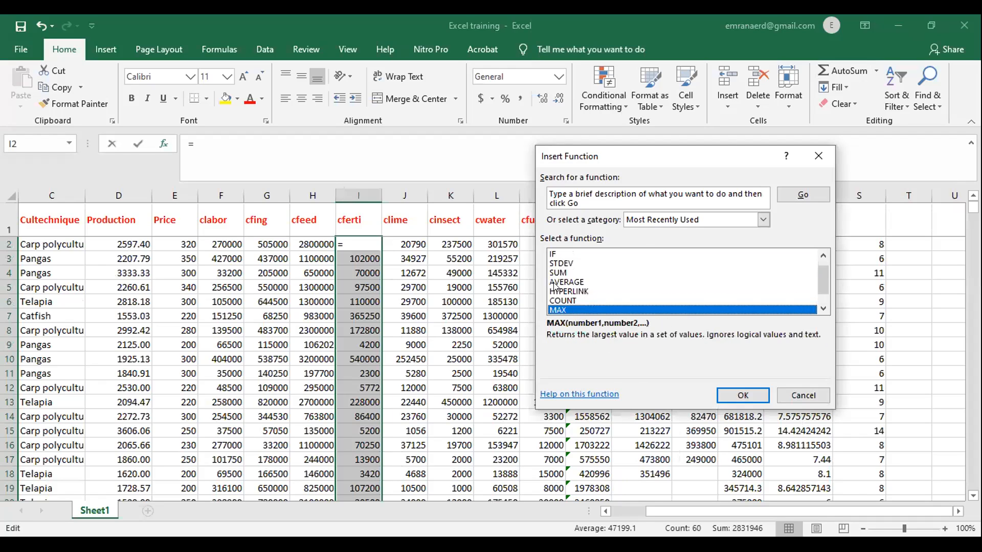
key("Up")
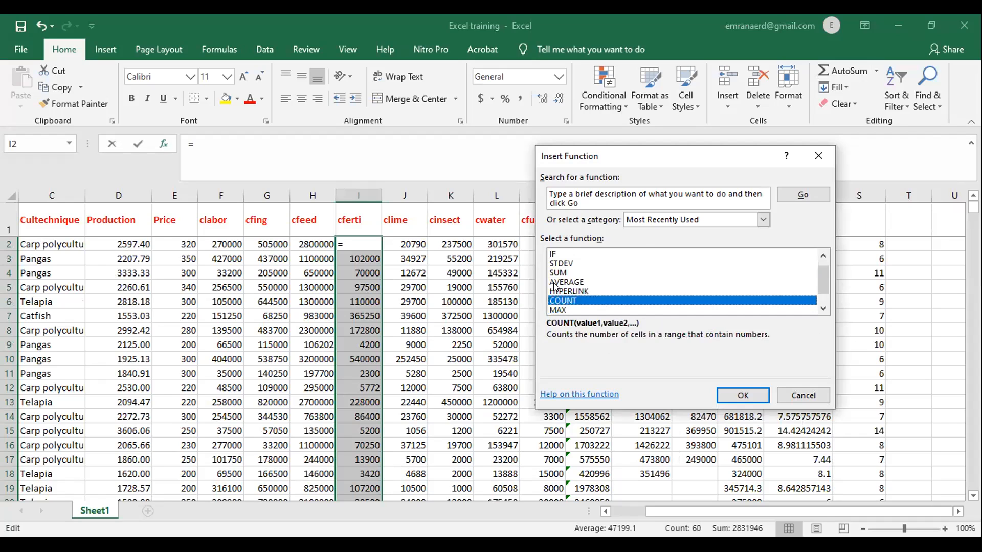
left_click(755, 397)
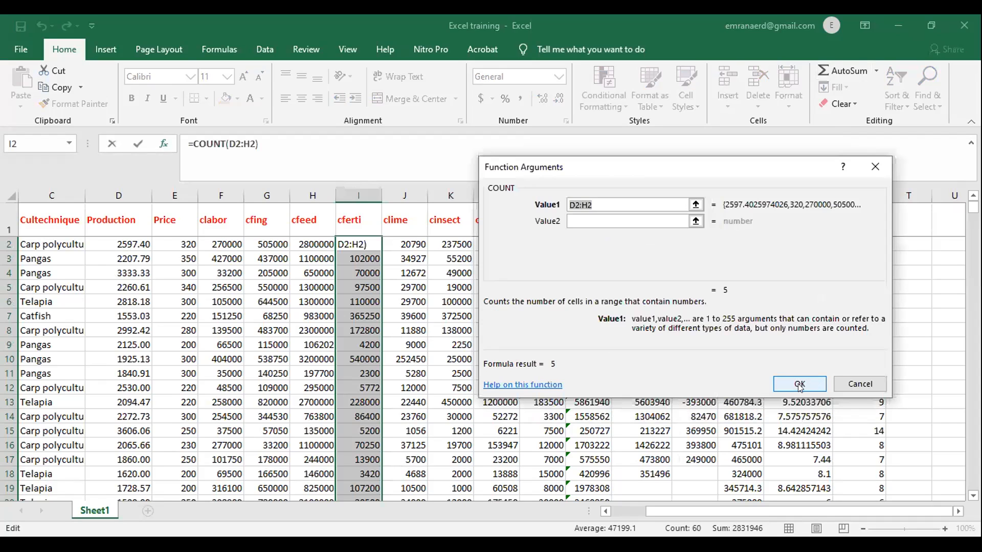
left_click(799, 384)
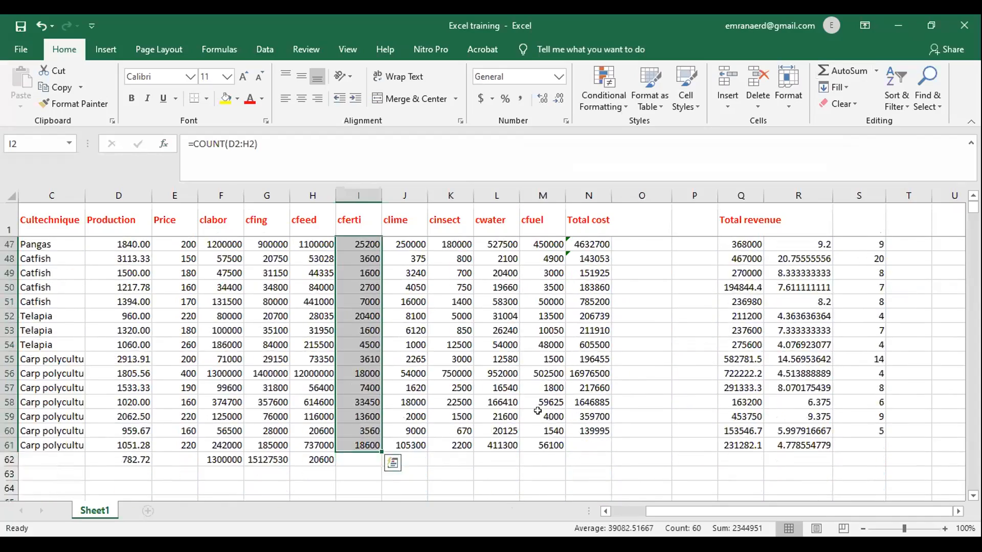
- Look below the cferti column for the count result, and undo the COUNT formula entered in I2
scroll(537, 412, "down", 4)
scroll(536, 411, "up", 6)
scroll(532, 411, "down", 5)
left_click(359, 359)
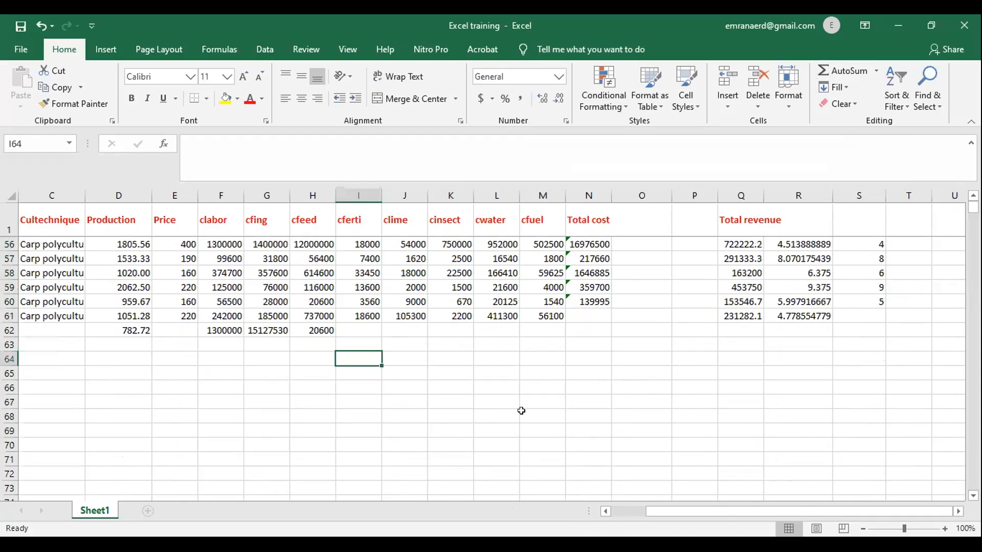
scroll(521, 412, "up", 18)
key("ctrl+z")
- Try again to count the cferti values with the COUNT function, using I2:I61 as its range
left_click(387, 269)
left_click_drag(364, 242, 360, 461)
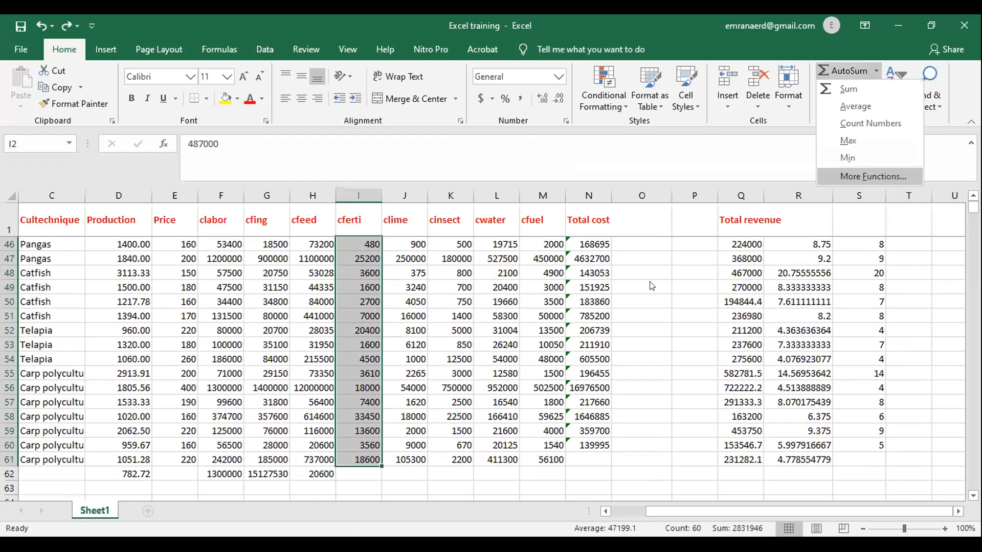
key("Return")
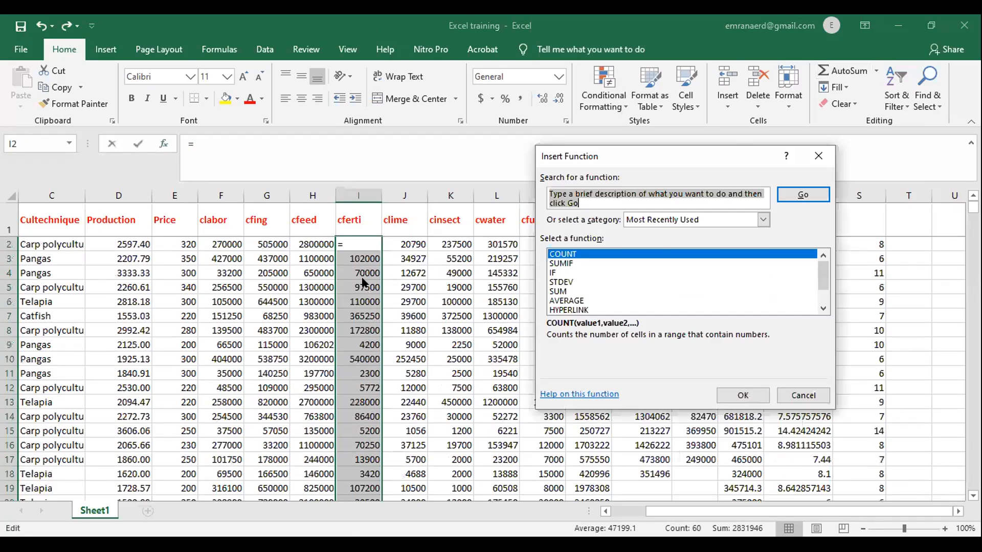
key("Return")
left_click_drag(359, 245, 359, 459)
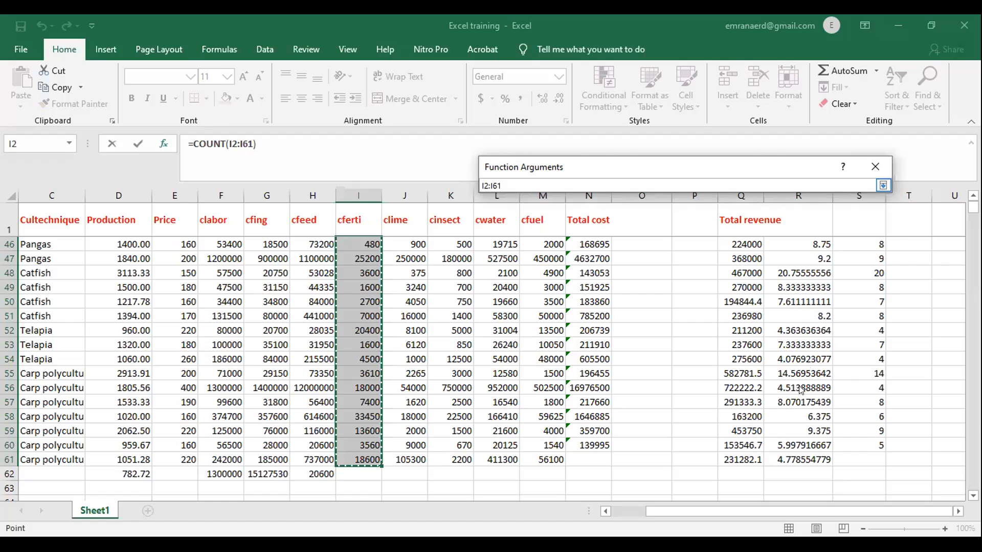
left_click(800, 385)
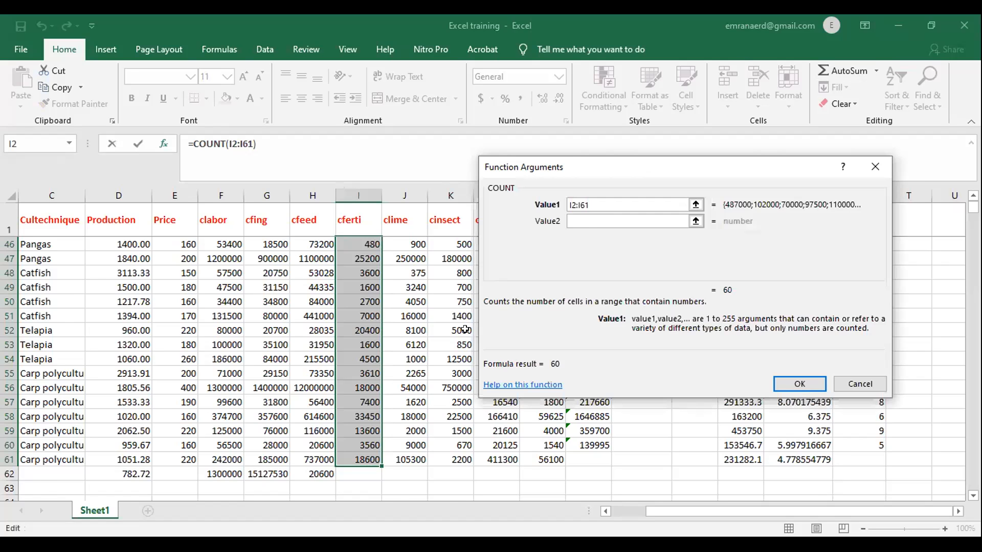
scroll(464, 330, "down", 10)
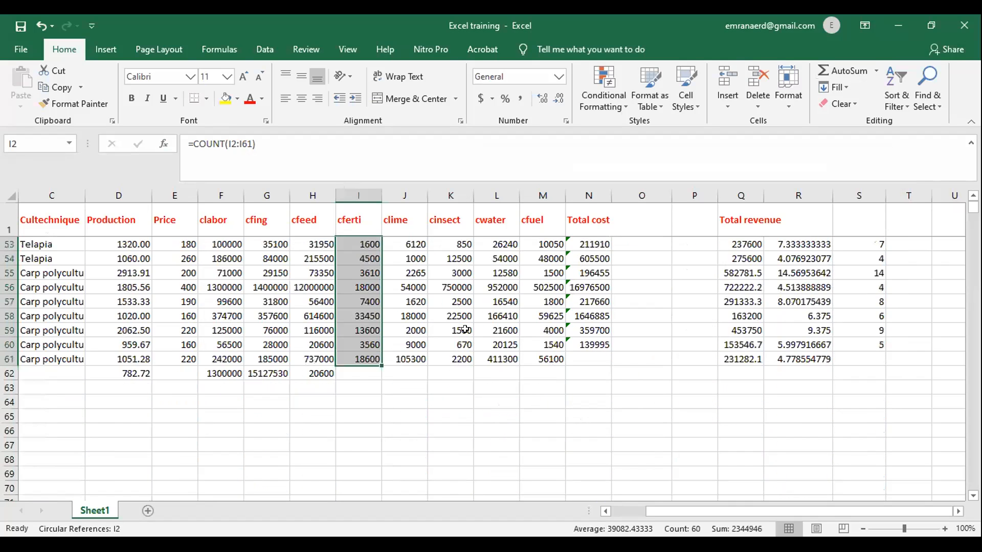
- Undo the COUNT(I2:I61) formula to restore the original cferti value in I2
scroll(465, 330, "up", 10)
key("ctrl+z")
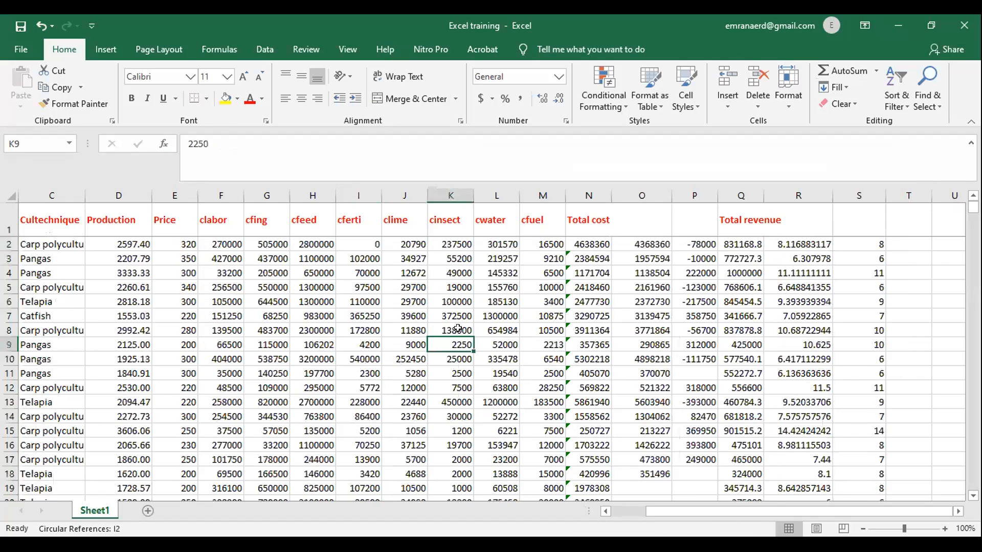
key("ctrl+z")
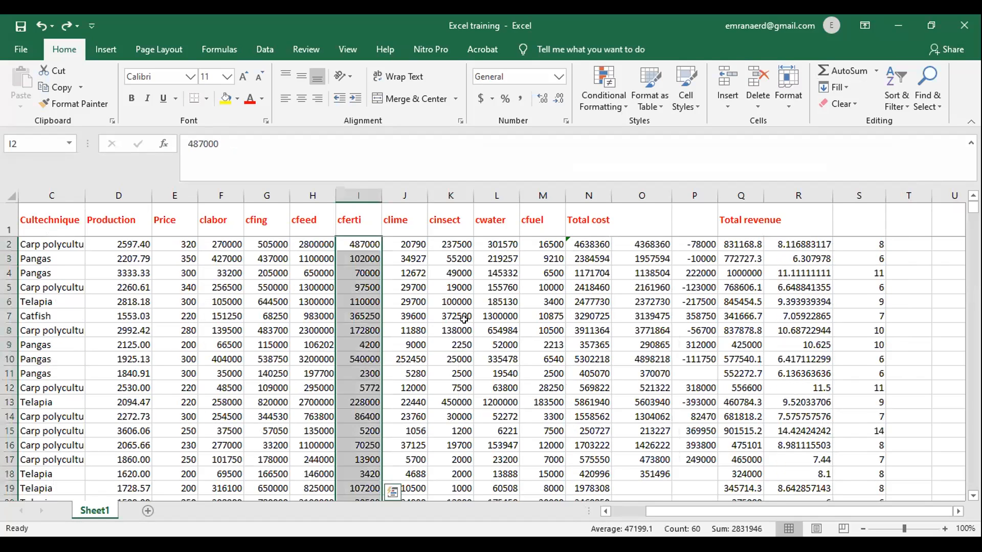
- Try to count the cfeed values with the COUNT function in cell M8, using H2:H62 as its range
left_click(530, 327)
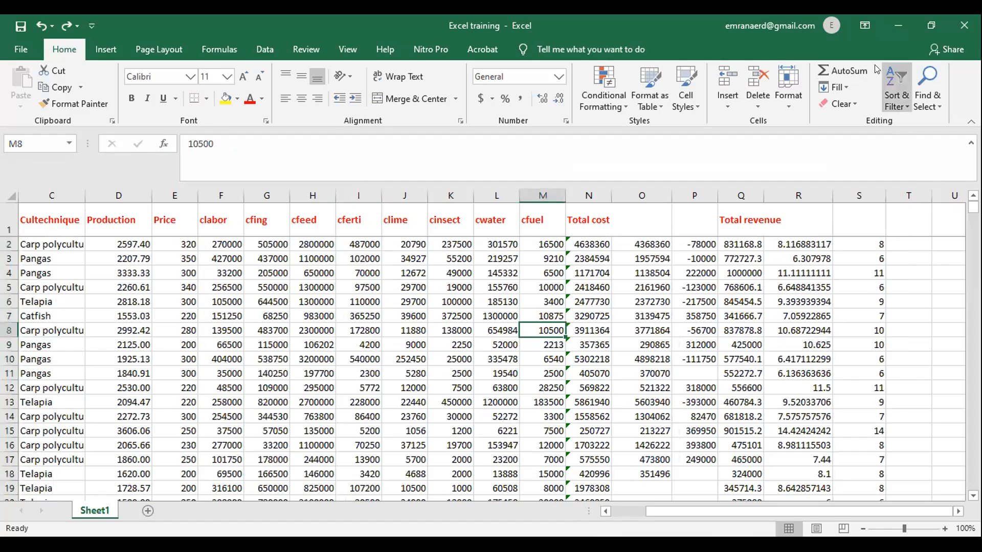
key("shift+F3")
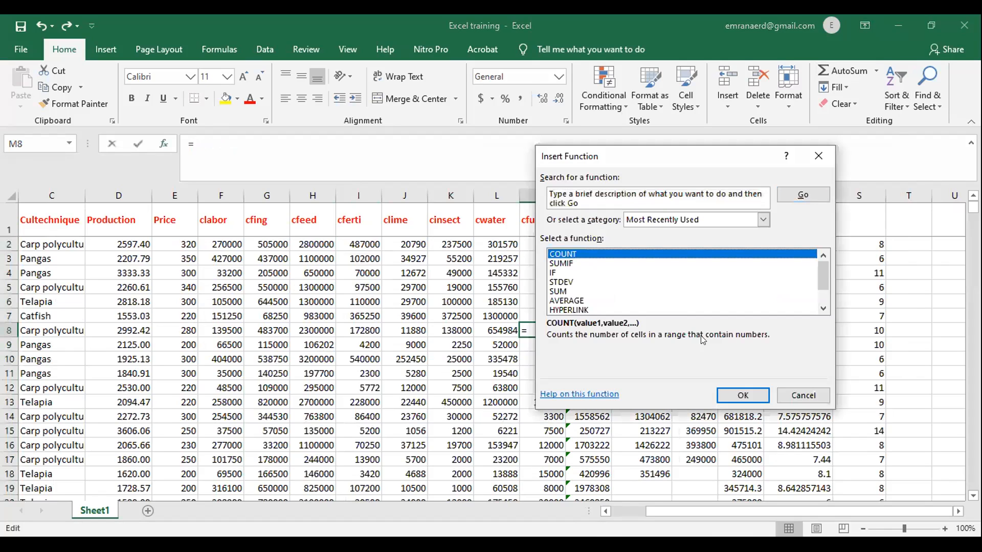
left_click(741, 396)
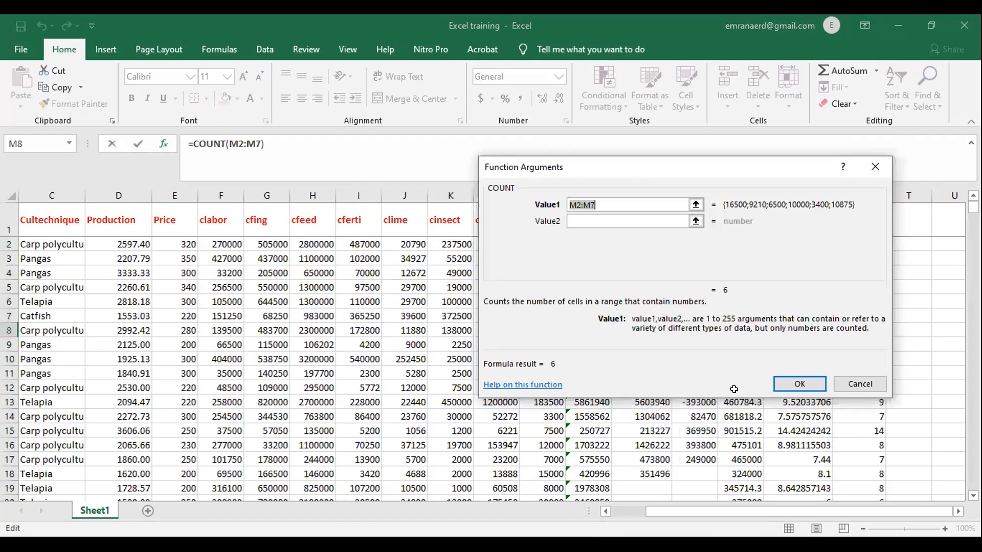
left_click(654, 200)
key("BackSpace")
key("BackSpace")
key("BackSpace")
key("BackSpace")
key("BackSpace")
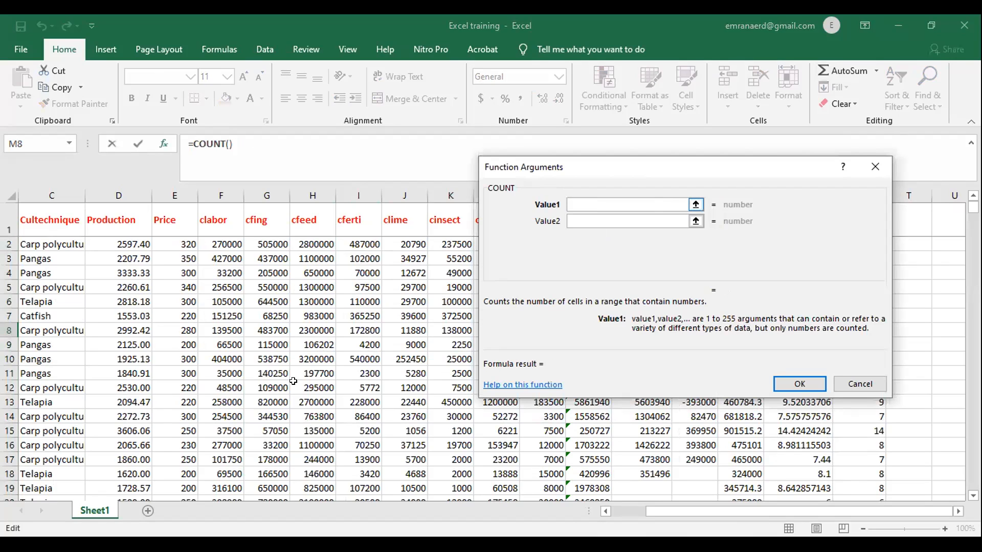
left_click_drag(313, 241, 313, 460)
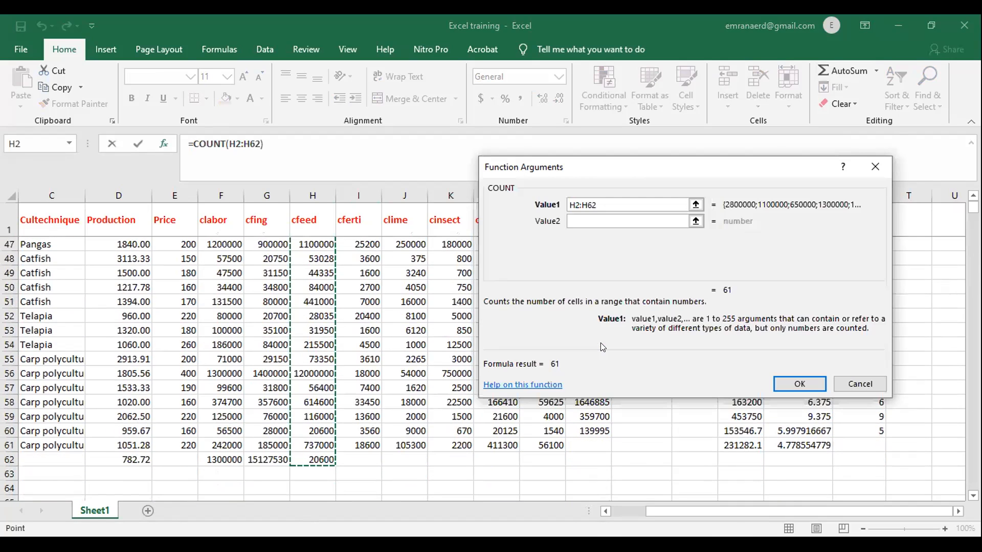
key("Return")
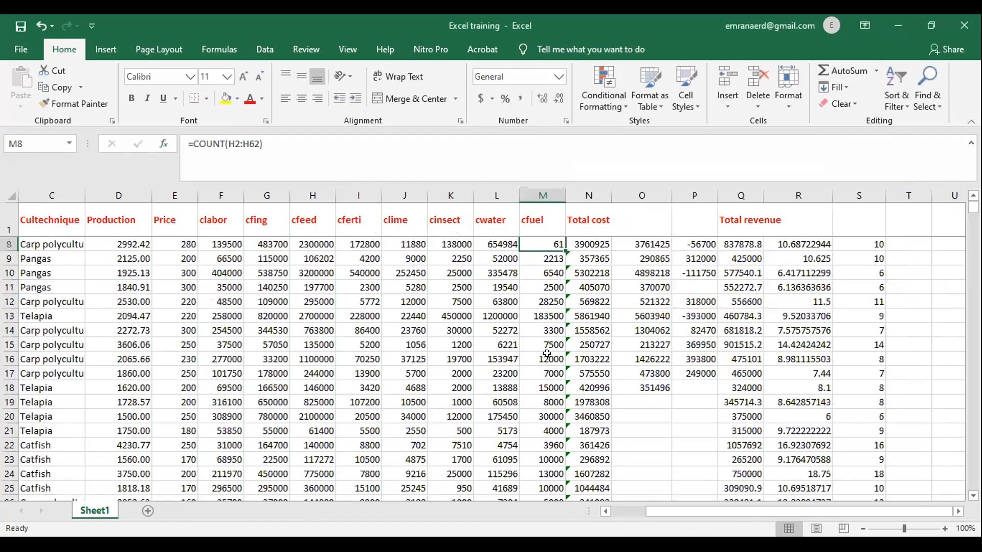
- Examine the cost columns down to the last rows and trace the range of the COUNT formula in M8
scroll(527, 310, "down", 5)
scroll(508, 344, "down", 5)
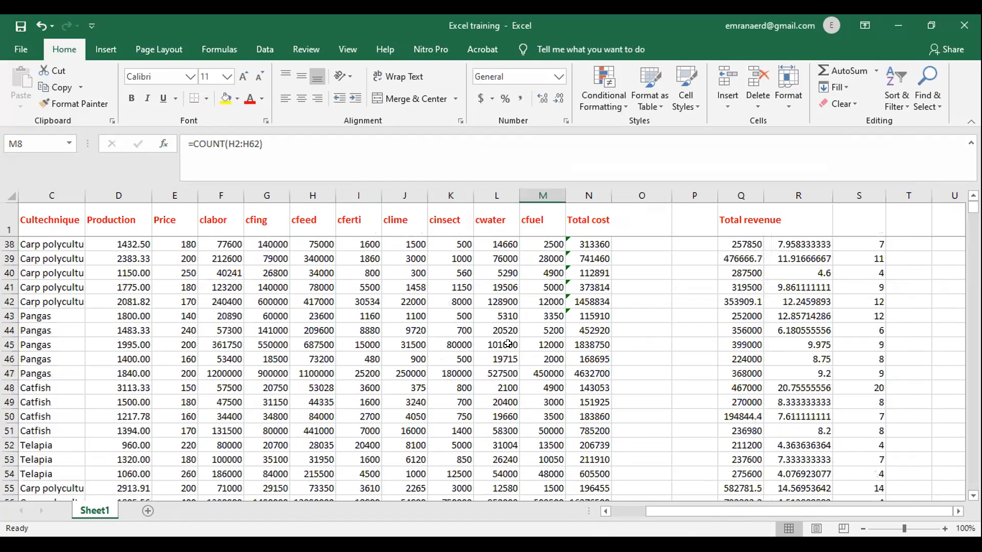
scroll(508, 344, "down", 5)
scroll(563, 340, "up", 17)
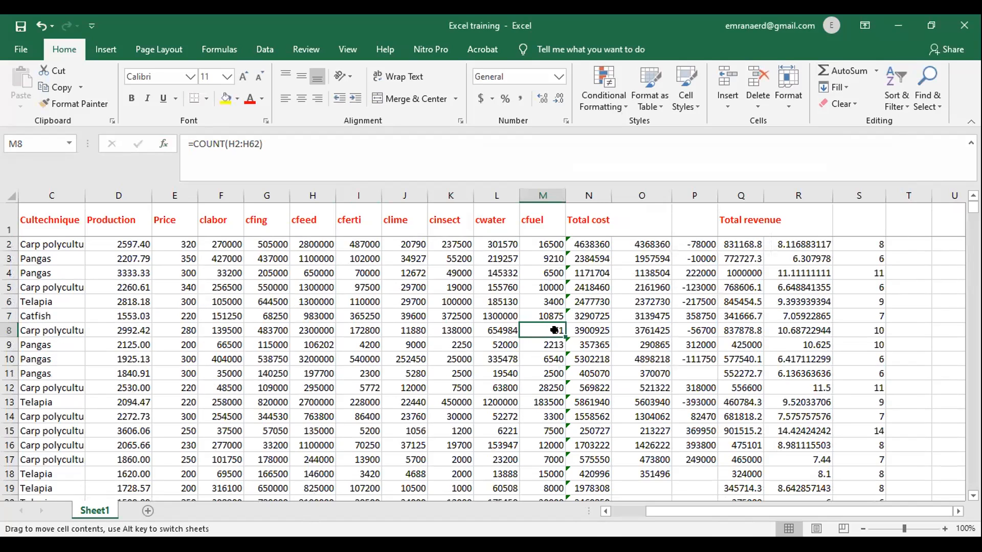
left_click(262, 139)
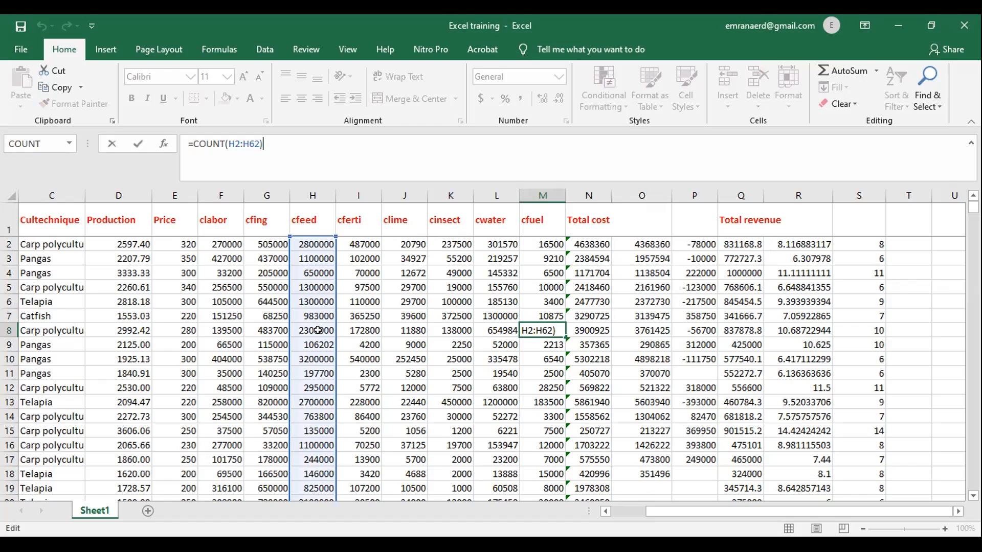
scroll(303, 490, "down", 6)
scroll(307, 479, "down", 8)
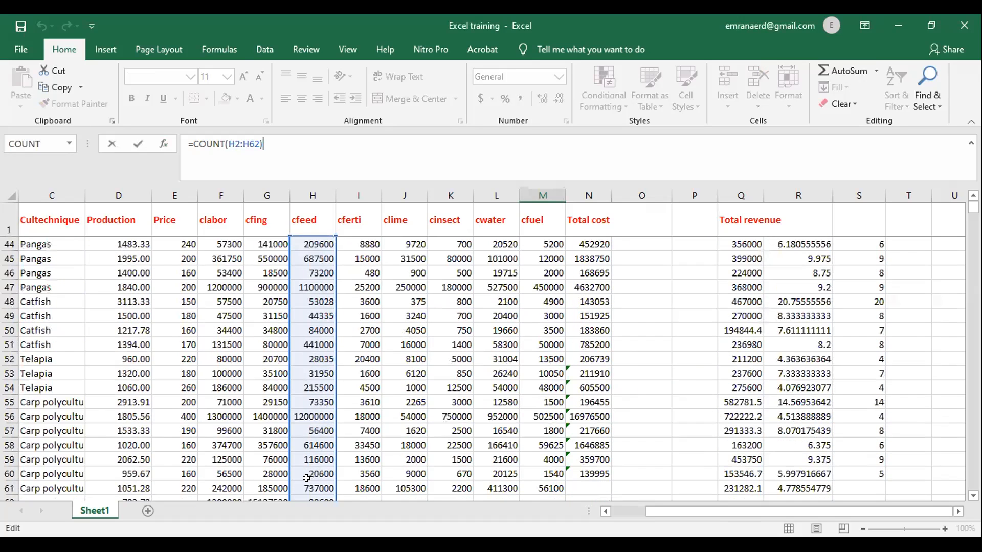
scroll(511, 358, "up", 14)
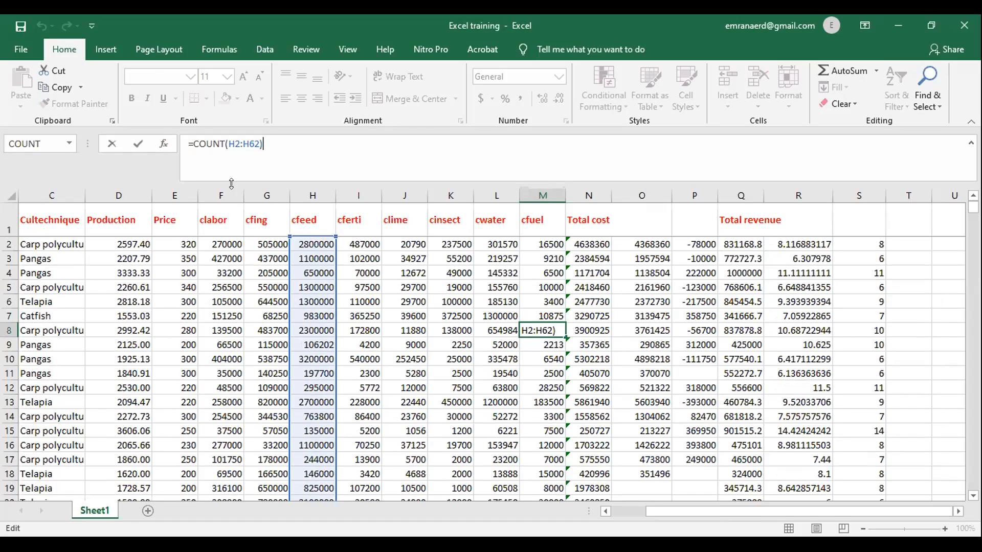
key("Return")
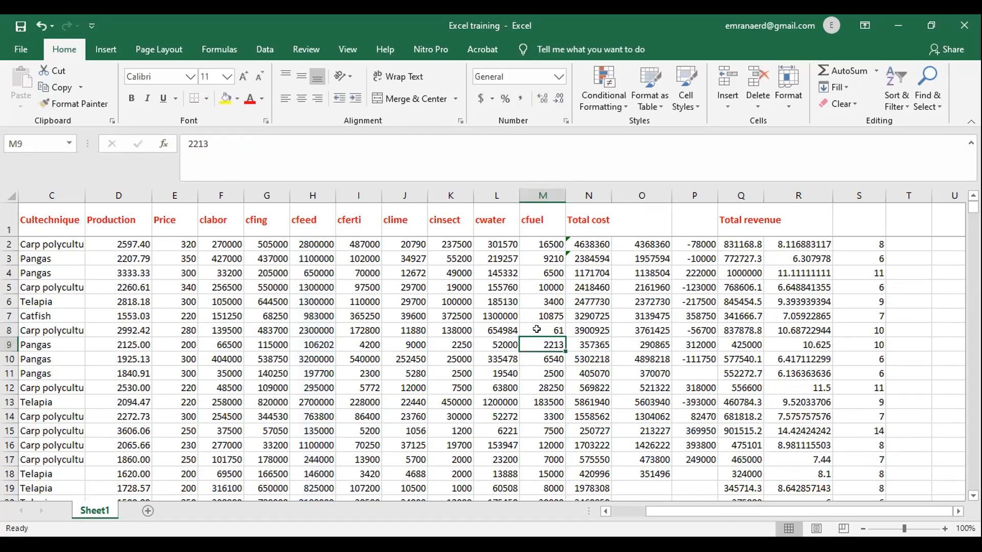
- Review the function arguments of the COUNT formula in M8 and accept them as they are
left_click(536, 329)
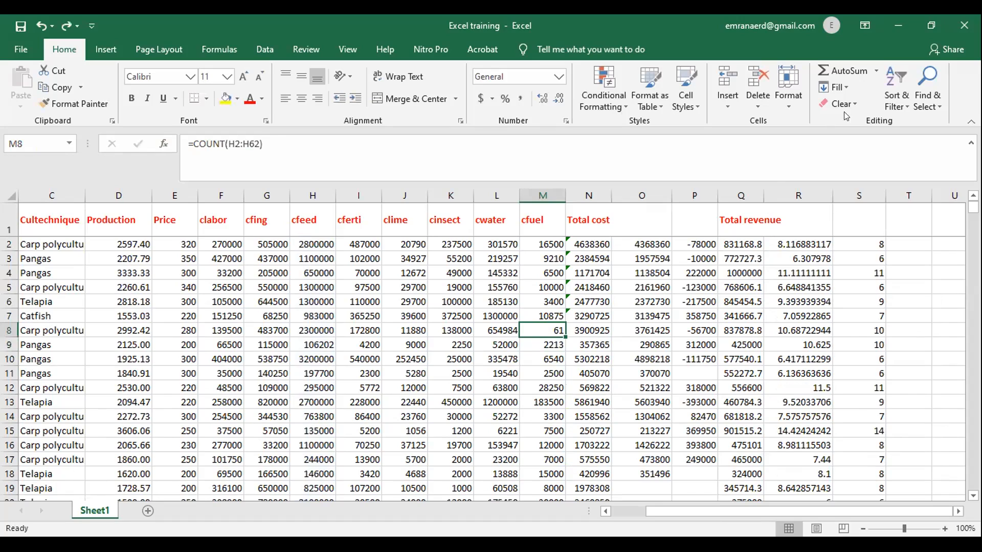
left_click(876, 71)
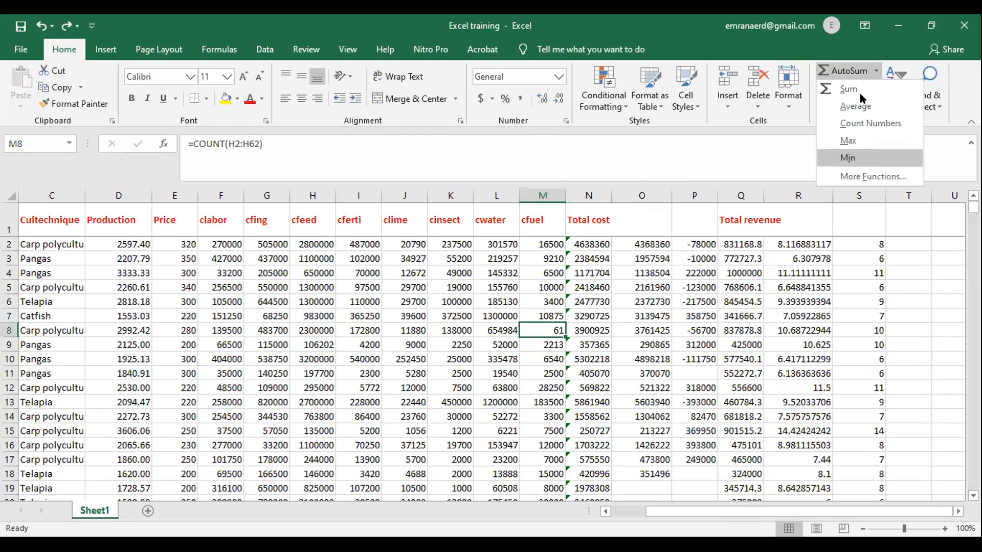
left_click(873, 176)
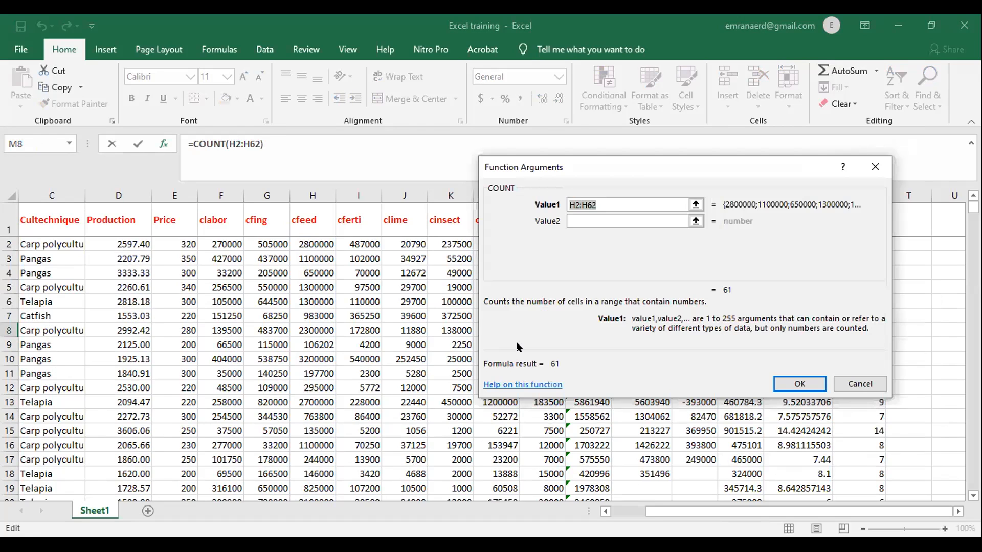
key("Return")
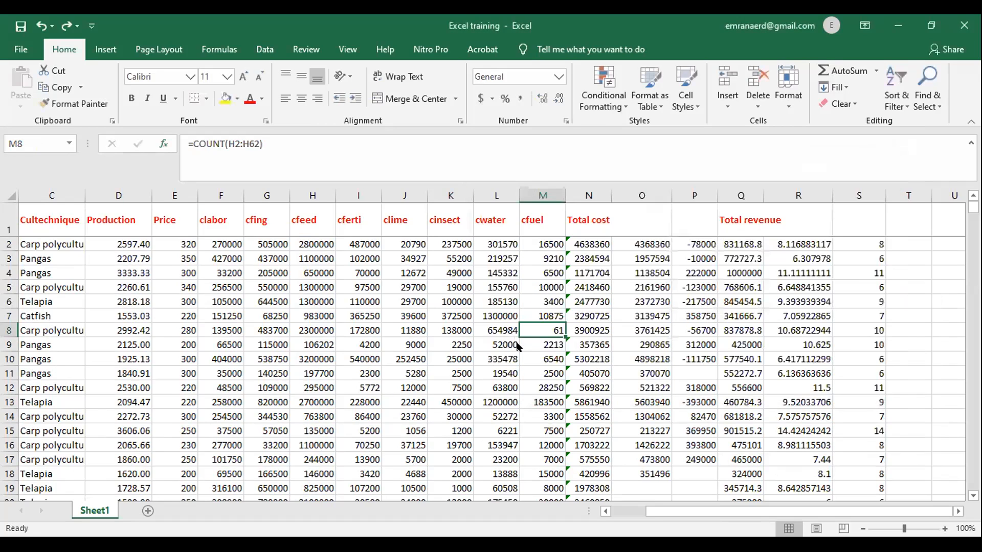
- Compare the rows at the end of the data with the range highlighted by the COUNT formula in M8
scroll(518, 347, "down", 4)
scroll(518, 346, "down", 12)
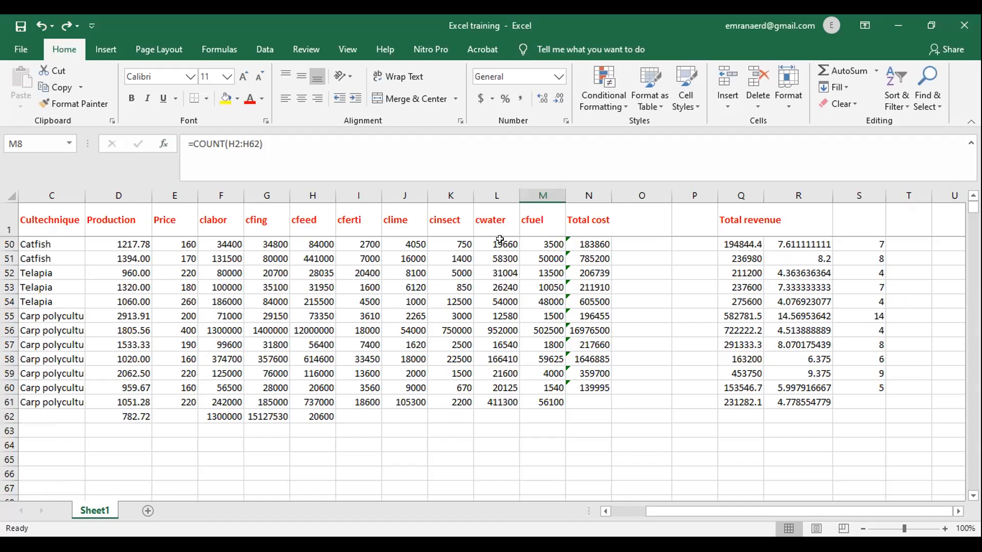
scroll(500, 240, "up", 1)
scroll(261, 184, "up", 13)
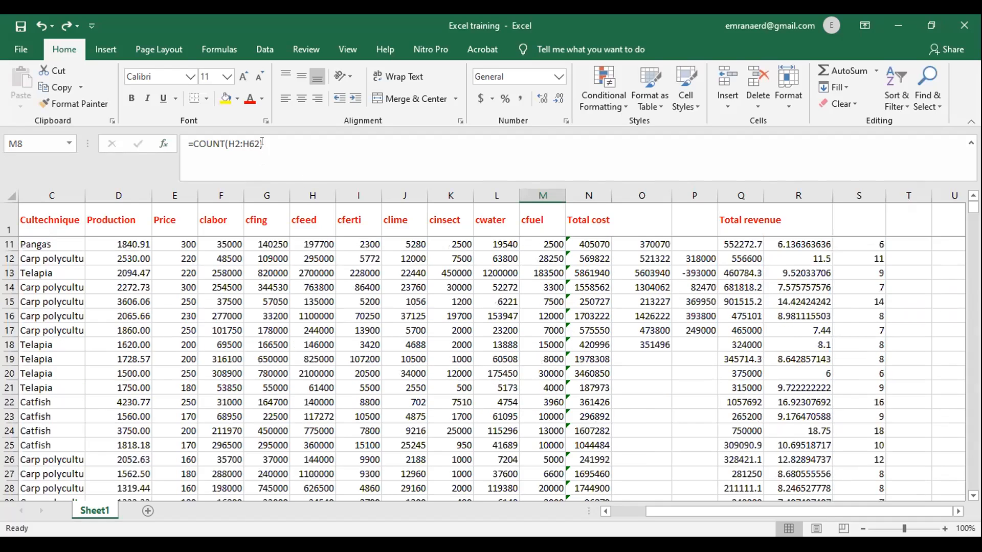
left_click(263, 143)
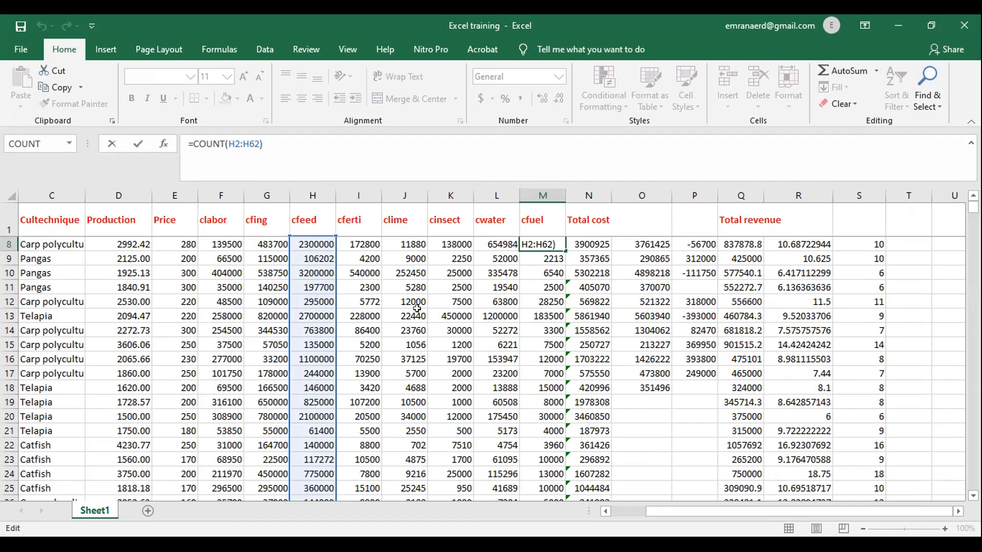
left_click(517, 289)
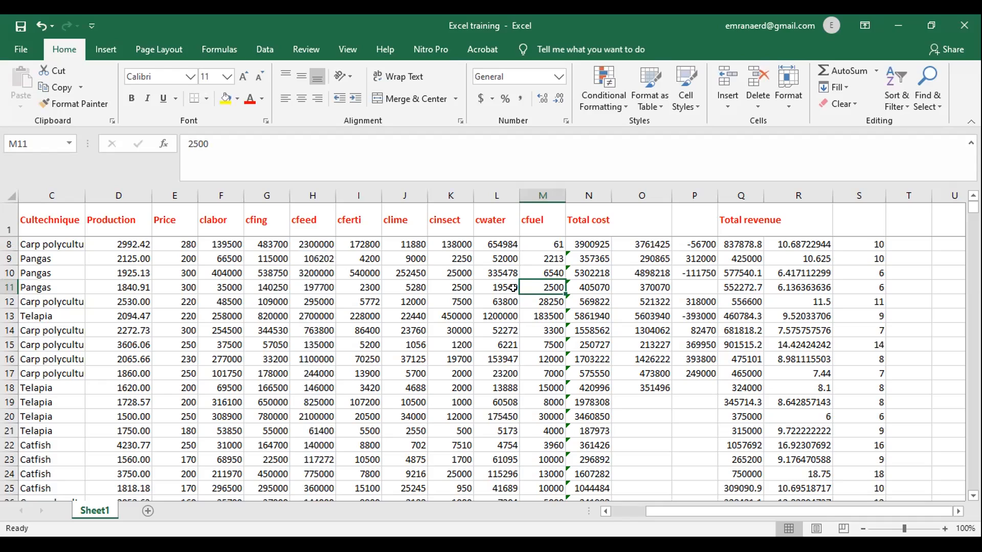
- Undo the COUNT(H2:H62) formula to restore the original cfuel value in M8
key("ctrl+z")
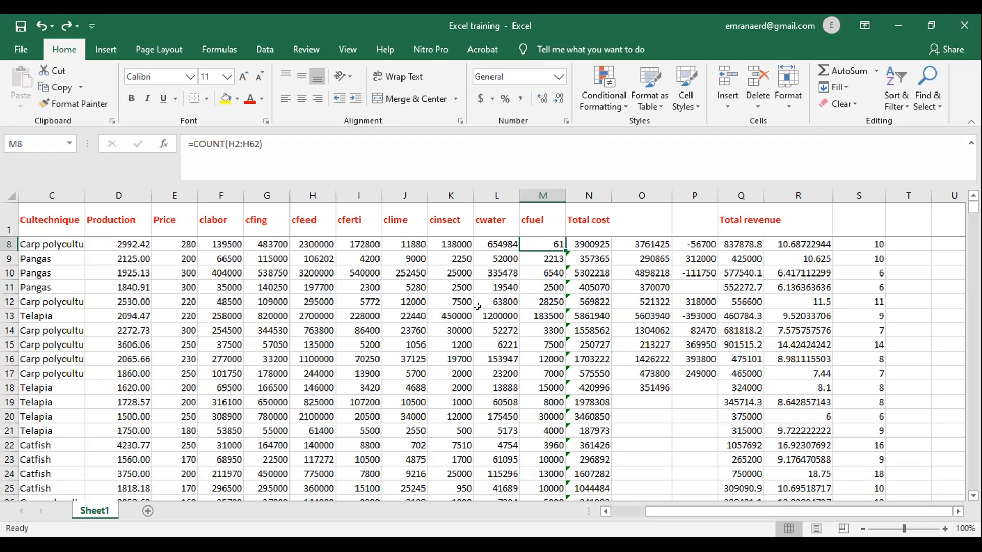
key("ctrl+z")
key("ctrl+z")
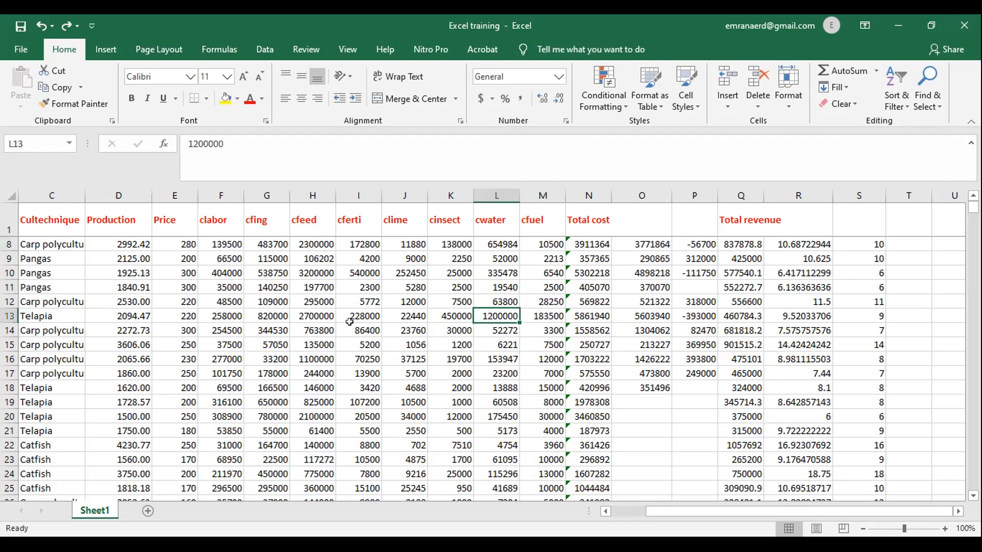
- Select cell I62 below the cferti column and look through the data rows and the formula results in row 62
scroll(351, 320, "down", 7)
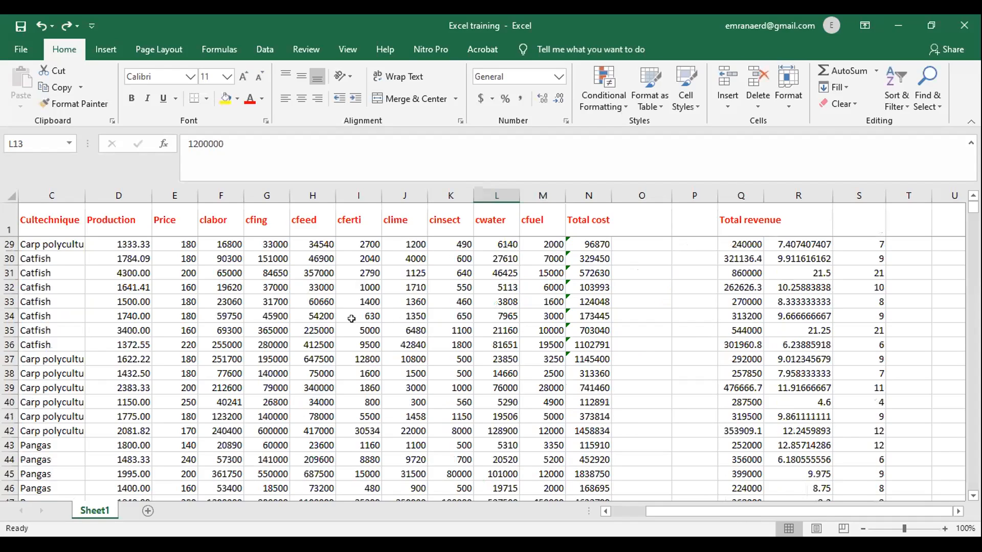
scroll(351, 318, "down", 14)
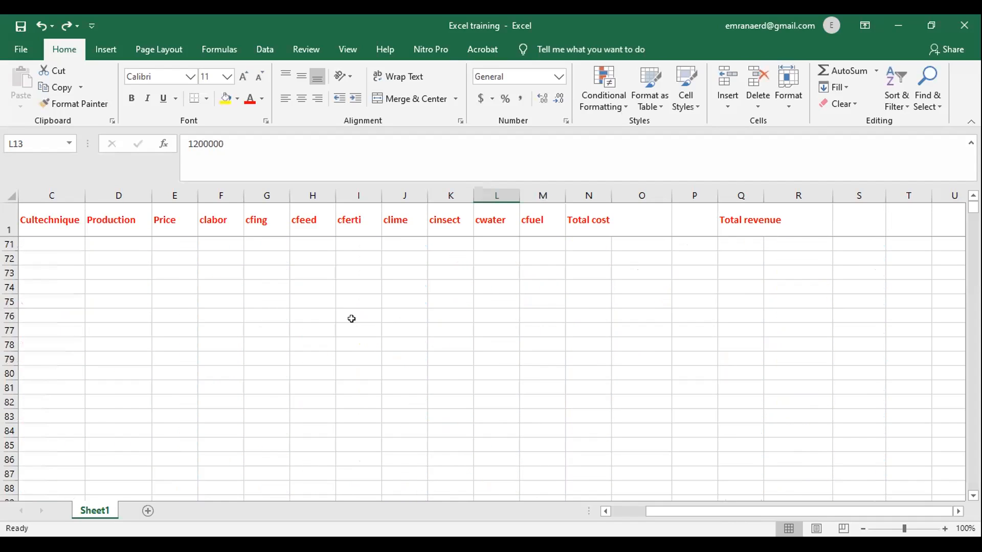
scroll(351, 318, "up", 5)
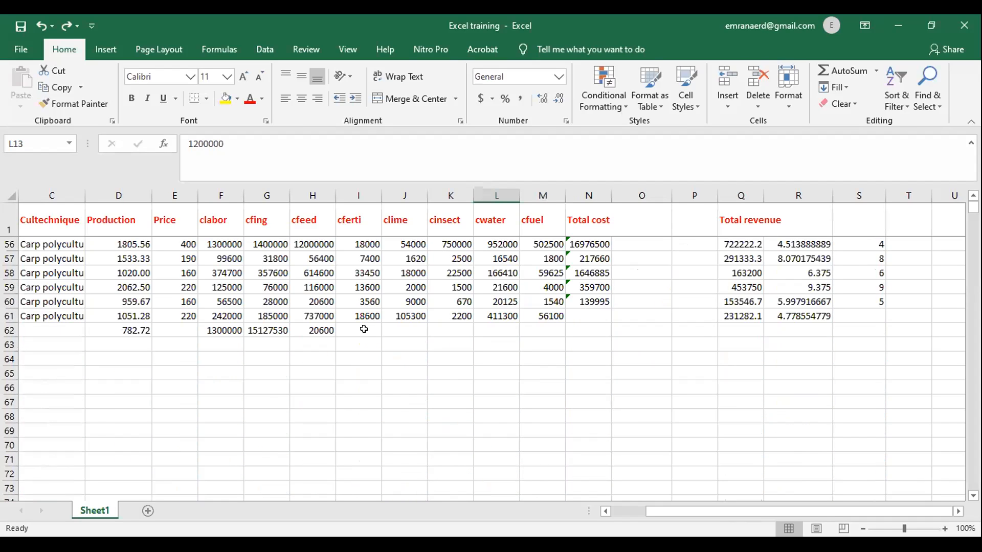
left_click(364, 329)
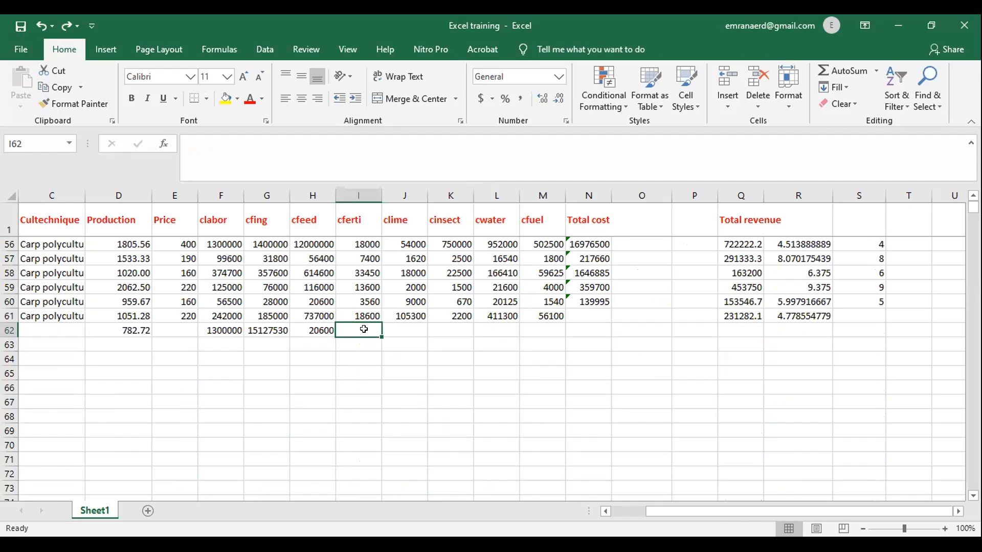
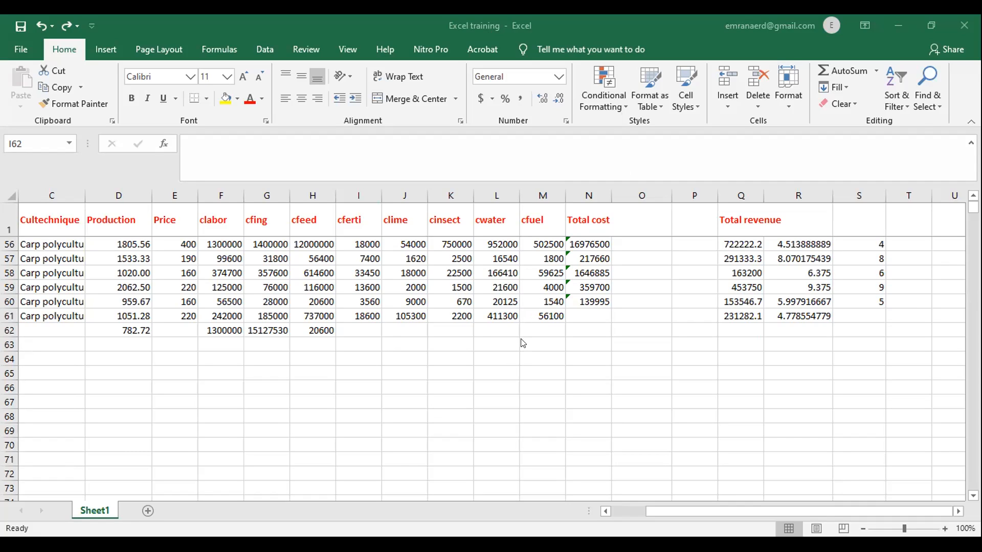
scroll(523, 343, "up", 4)
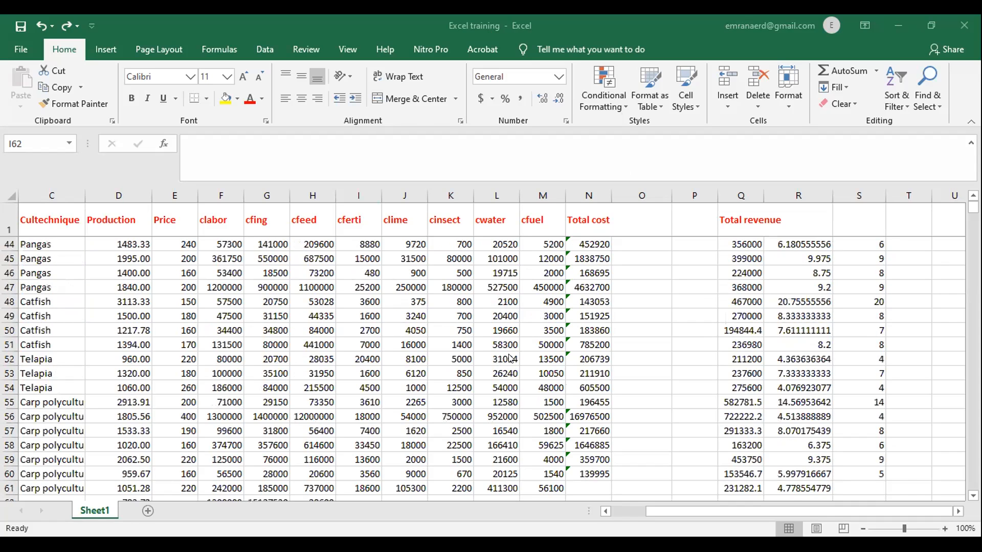
scroll(510, 359, "up", 3)
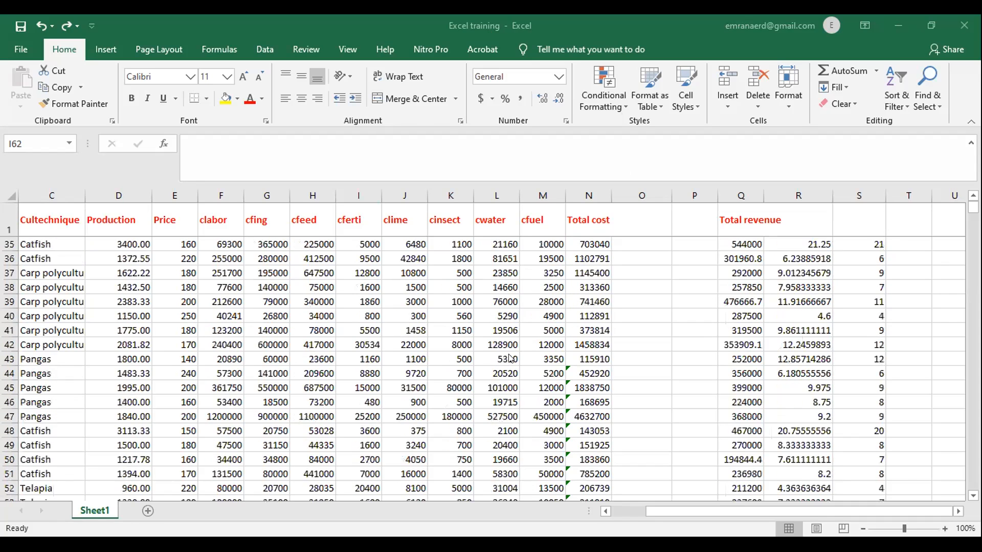
scroll(511, 359, "up", 2)
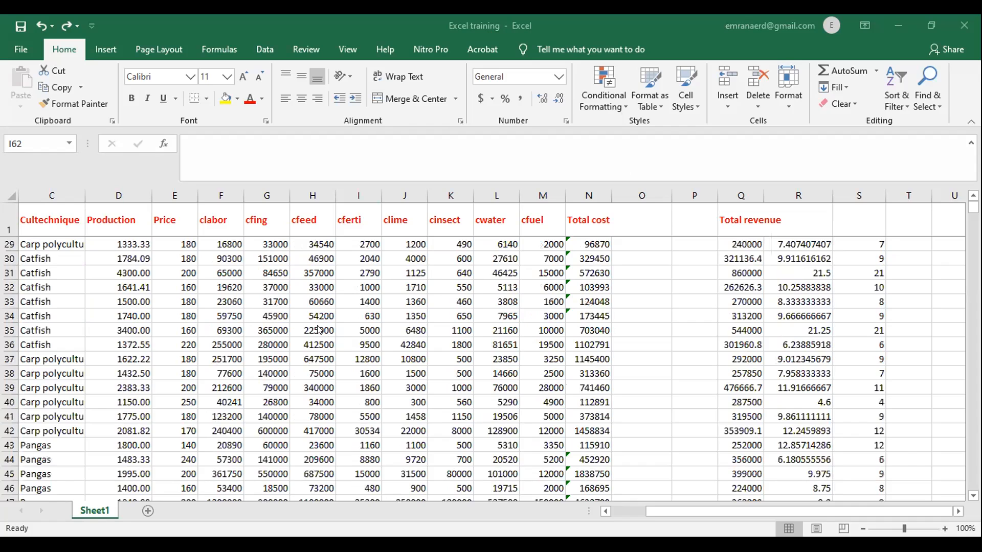
scroll(320, 330, "up", 9)
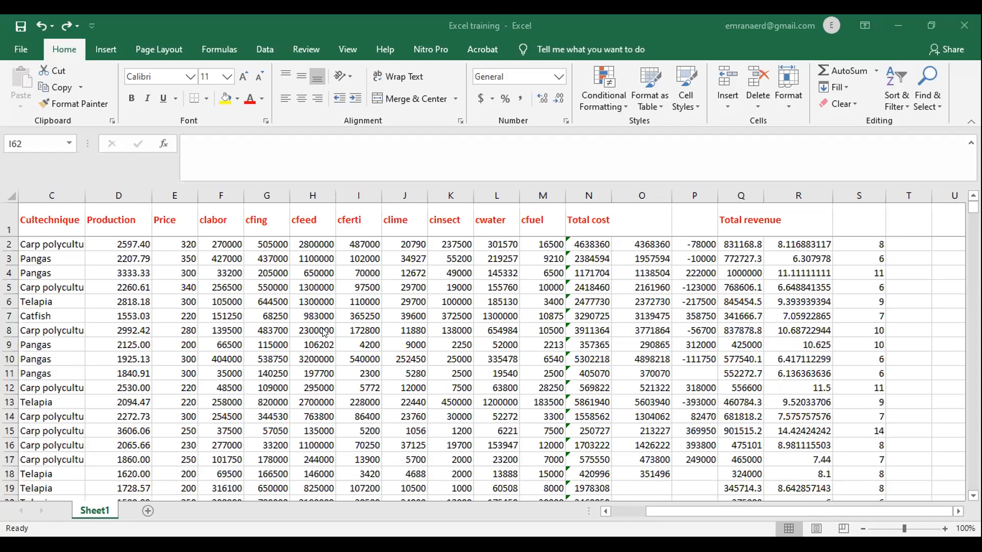
scroll(325, 341, "down", 19)
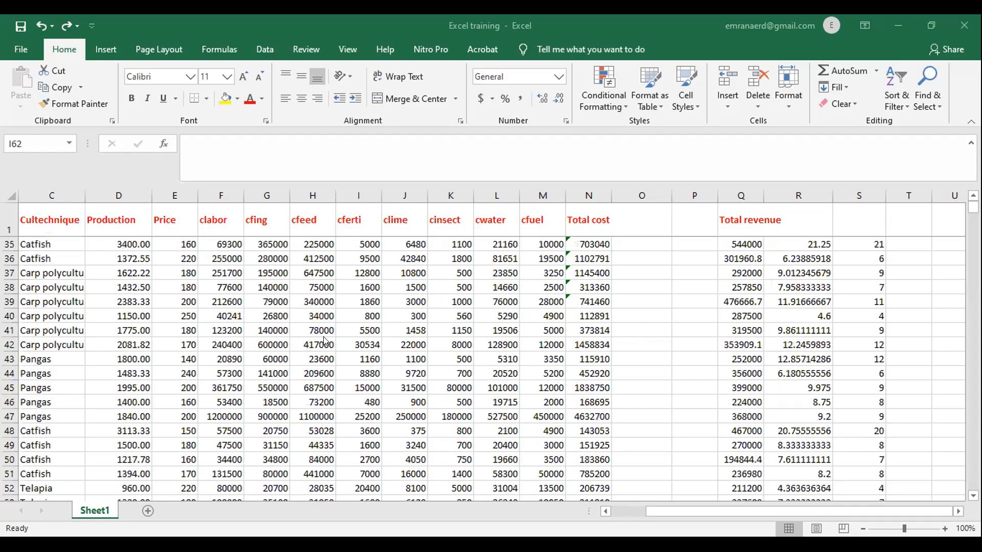
scroll(326, 342, "up", 2)
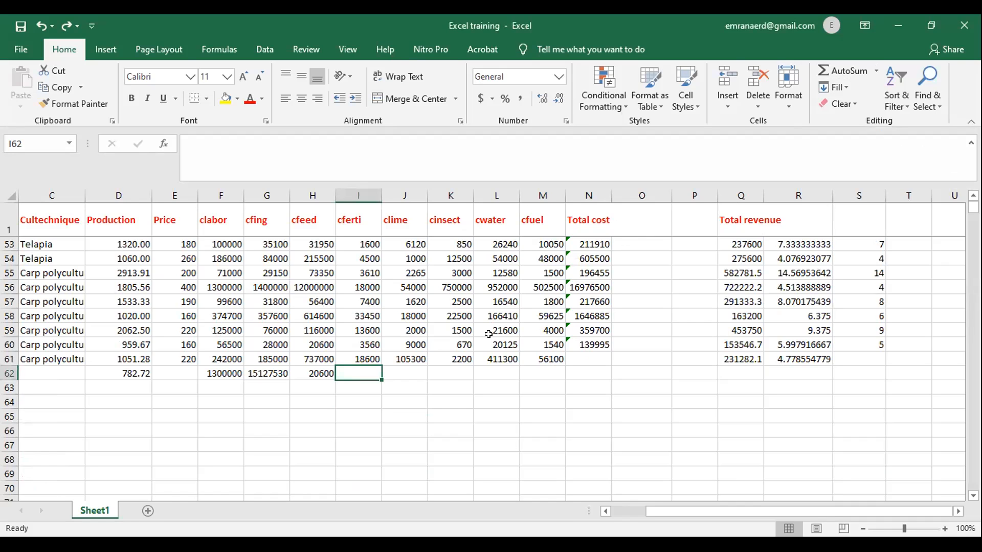
scroll(488, 334, "up", 17)
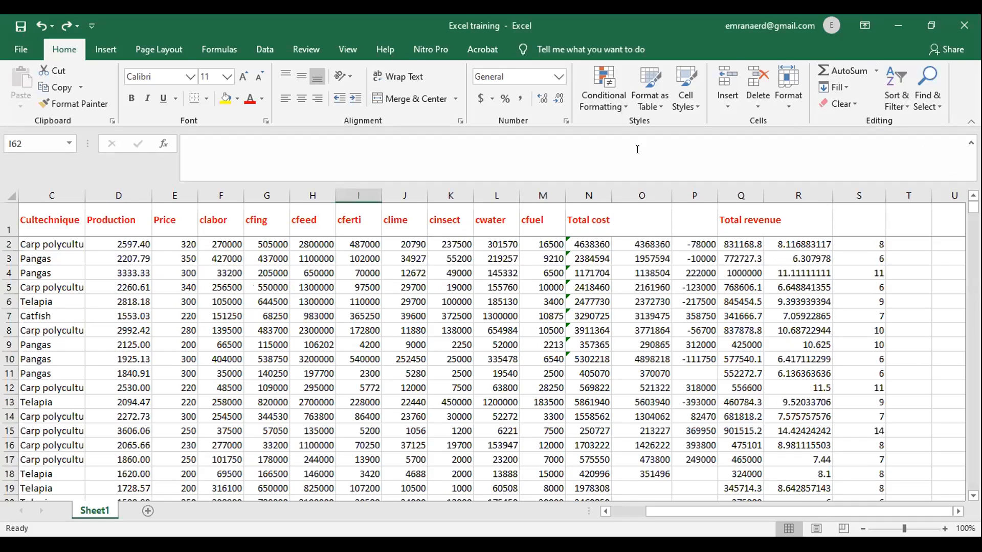
left_click(612, 109)
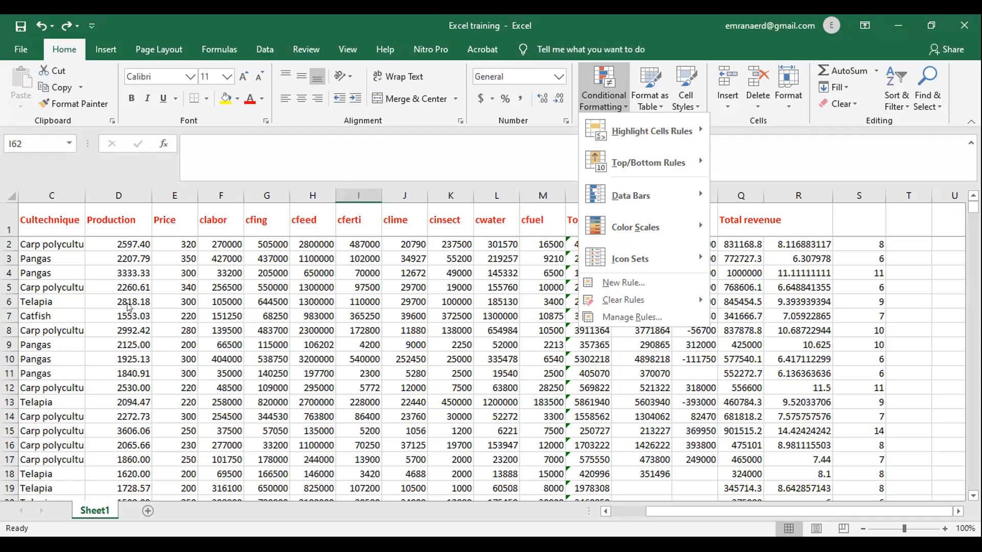
mouse_move(649, 134)
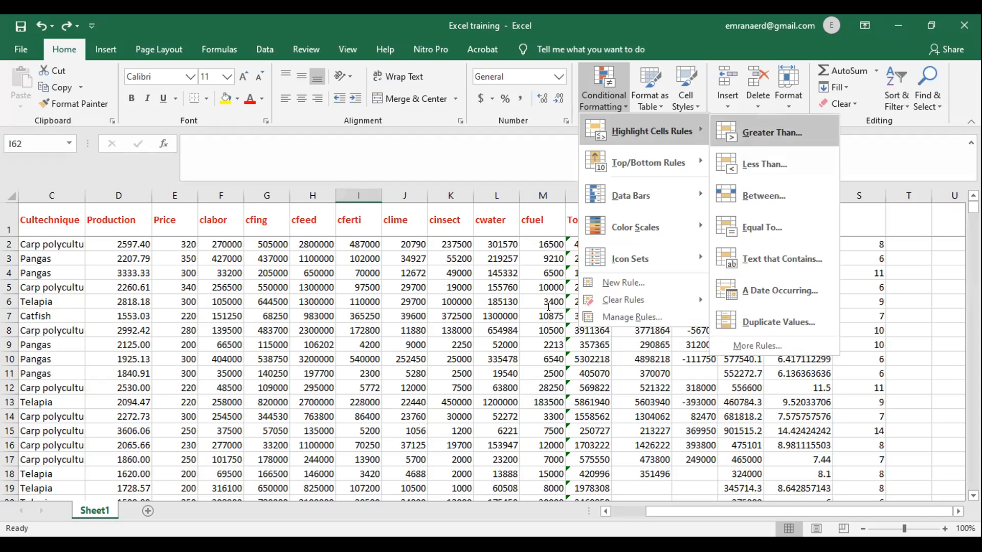
key("Return")
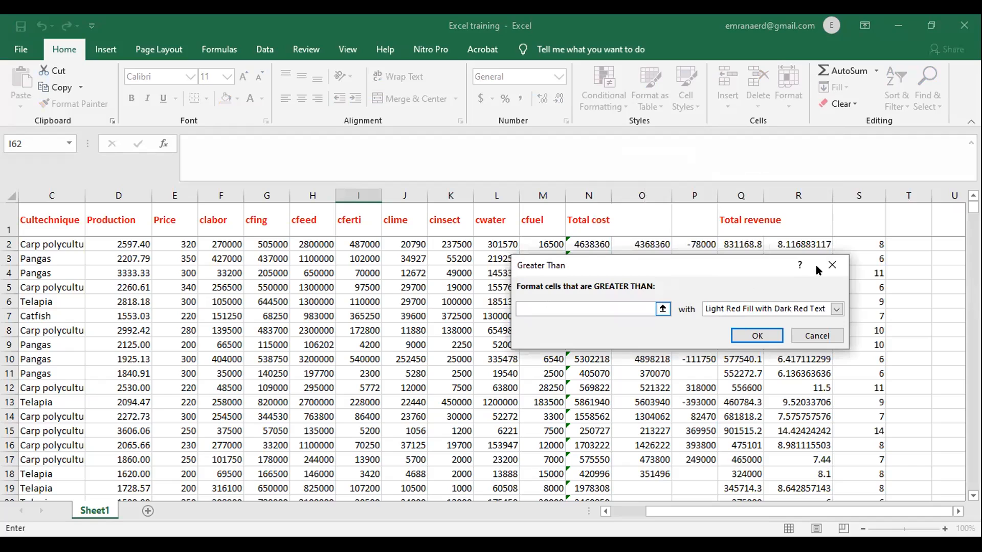
key("Escape")
- Highlight the Production values in D2:D61 that are greater than 2000 with Light Red Fill with Dark Red Text
left_click_drag(118, 246, 122, 273)
left_click_drag(87, 505, 110, 504)
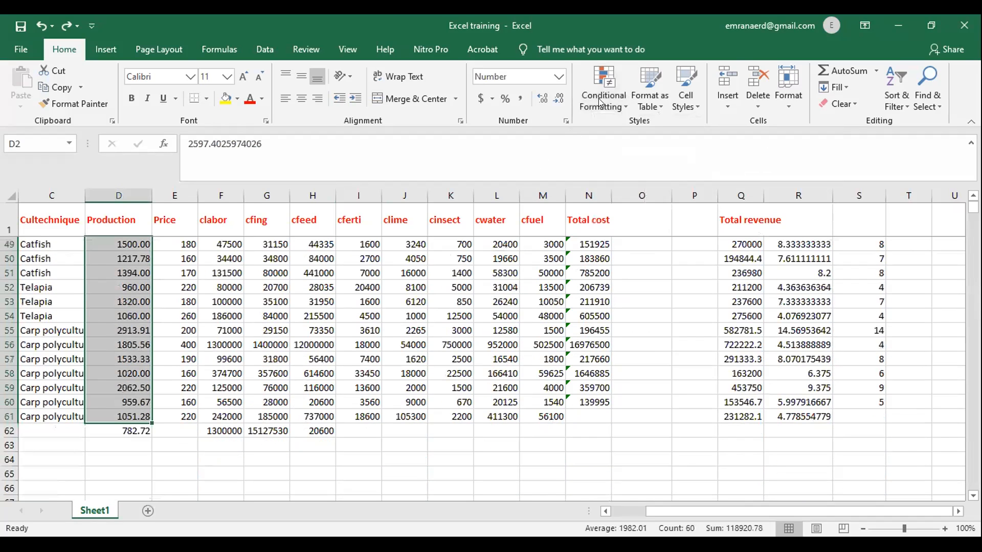
key("alt+h")
key("l")
key("h")
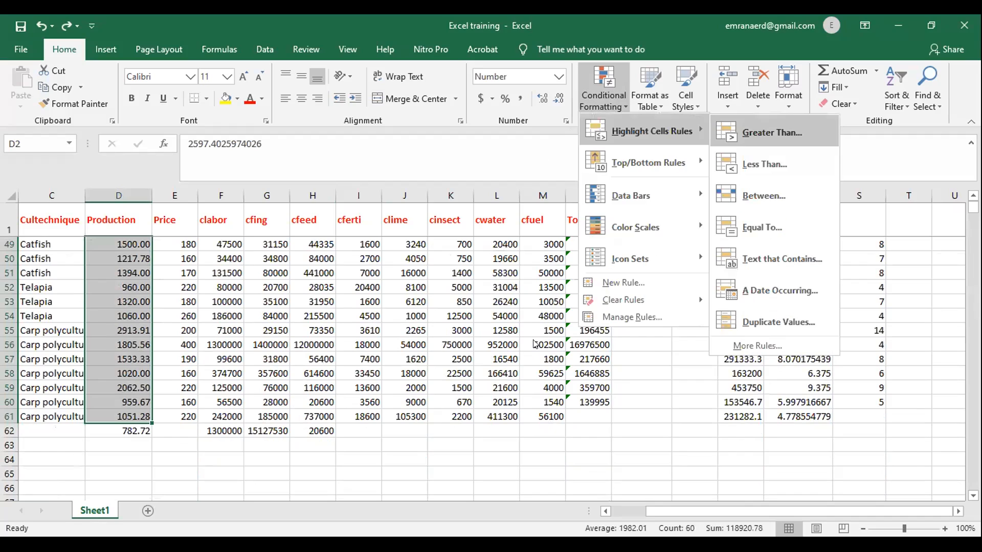
key("g")
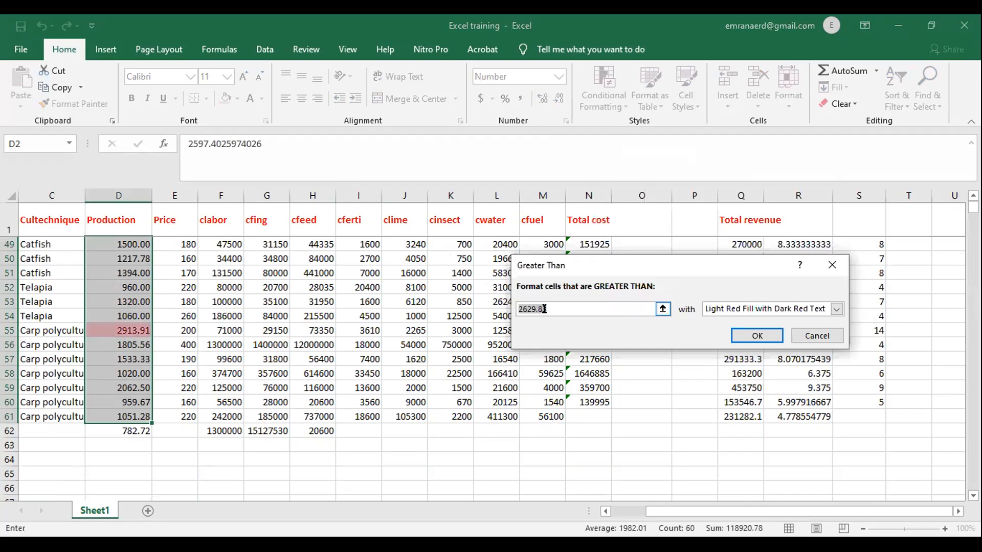
key("BackSpace")
type("2000")
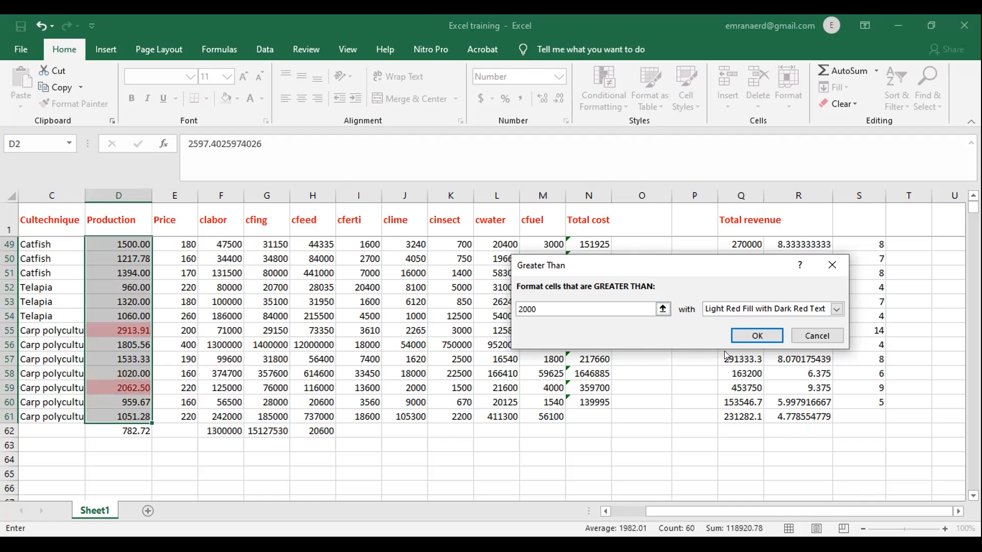
left_click(750, 335)
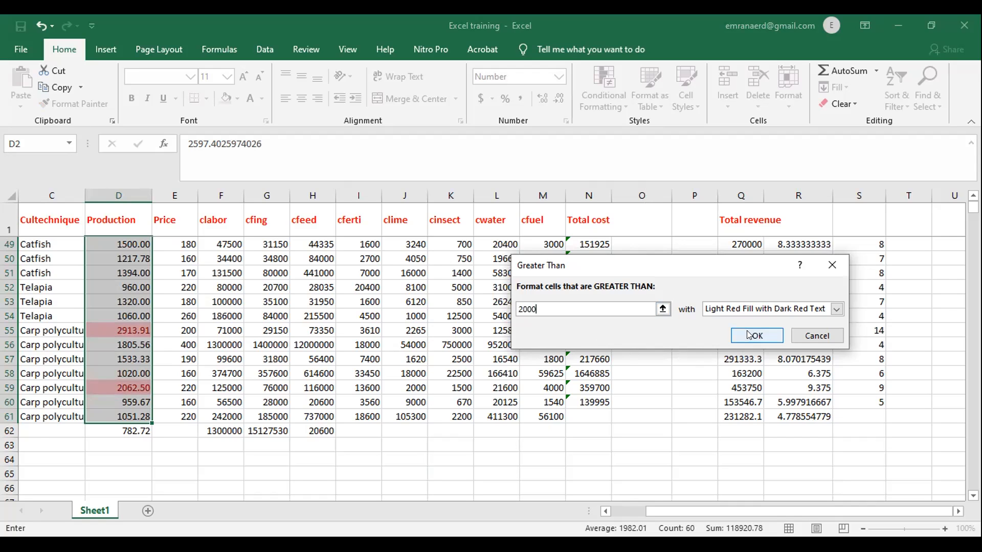
- Look through the whole Production column to see which values the greater-than-2000 rule highlights
scroll(67, 381, "up", 3)
scroll(112, 380, "up", 13)
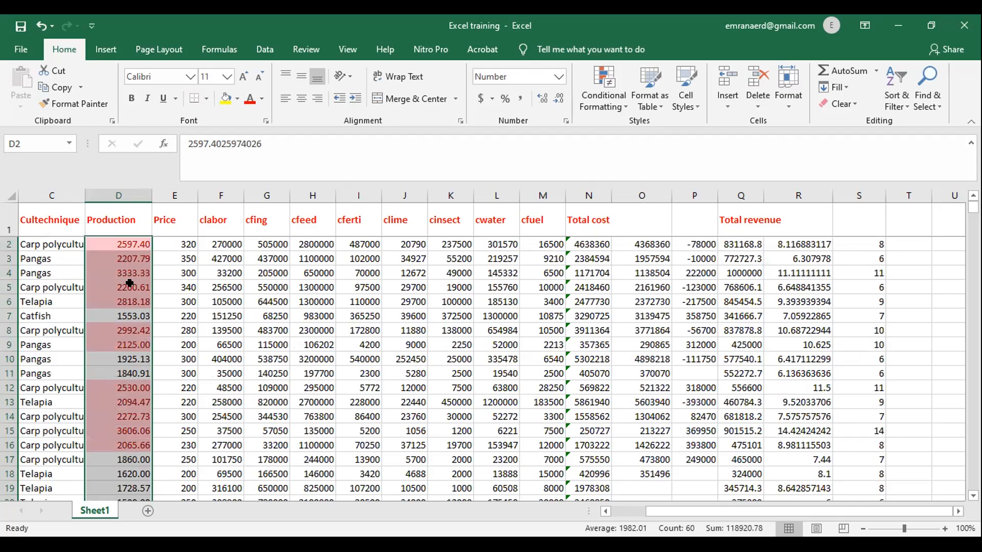
scroll(129, 409, "down", 5)
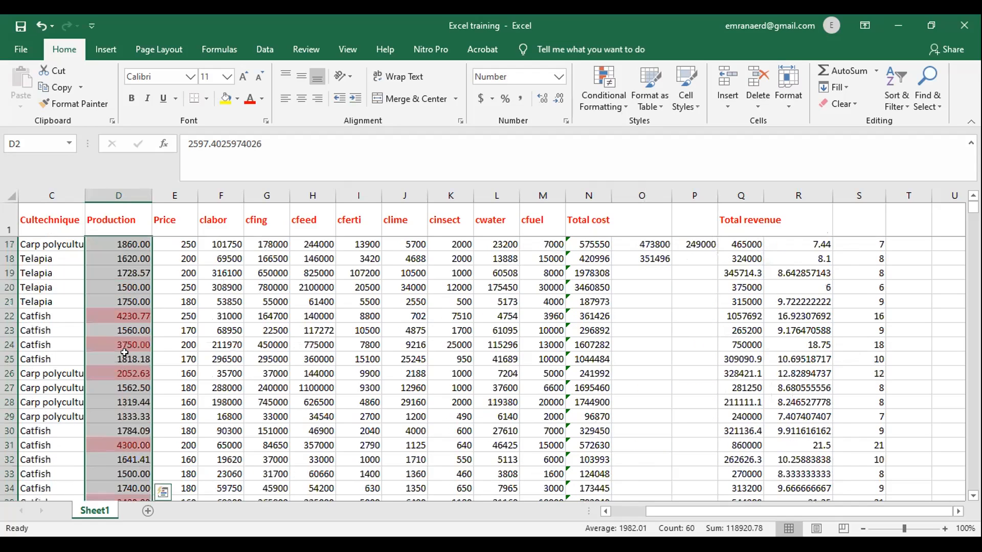
scroll(125, 358, "down", 2)
scroll(125, 362, "down", 5)
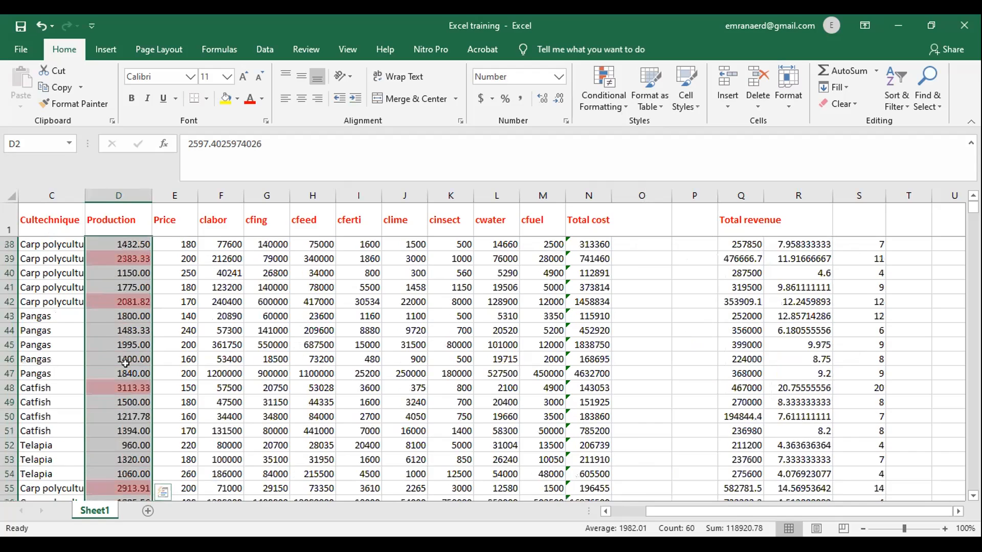
scroll(125, 363, "down", 7)
scroll(130, 363, "up", 12)
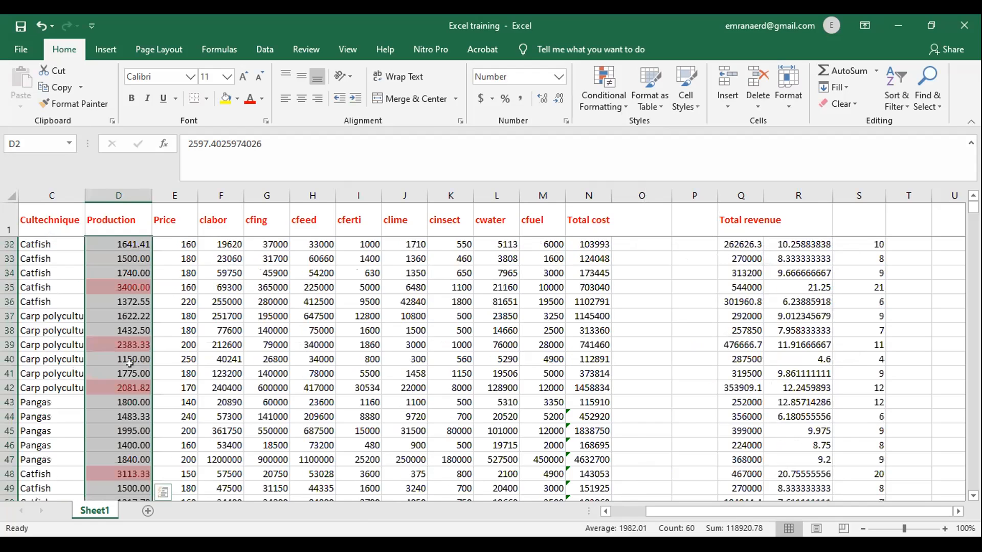
scroll(130, 363, "up", 7)
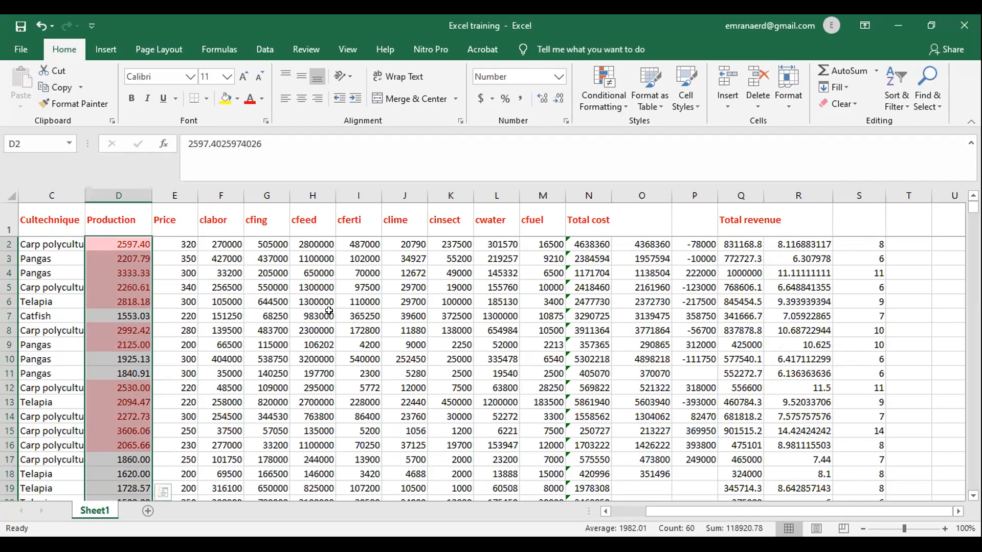
- Undo the greater-than-2000 highlighting on the Production values
left_click(618, 112)
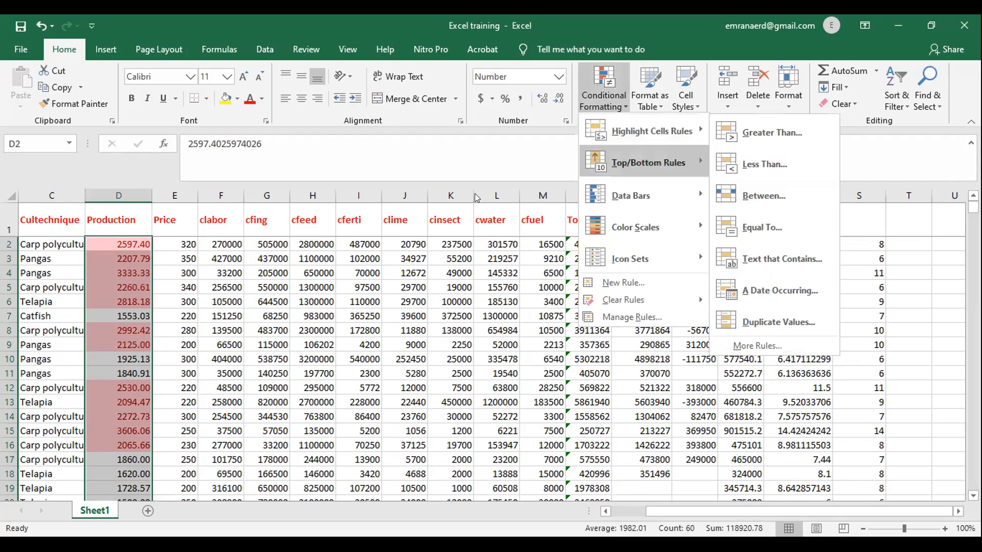
left_click(446, 159)
key("ctrl+z")
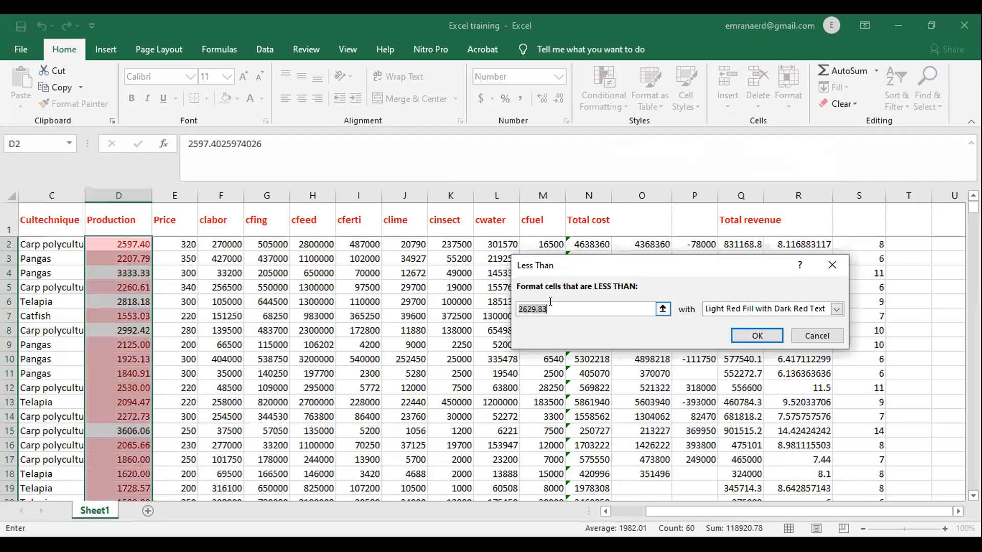
- Highlight the Production values that are less than 2500 with Light Red Fill with Dark Red Text
key("BackSpace")
type("2500")
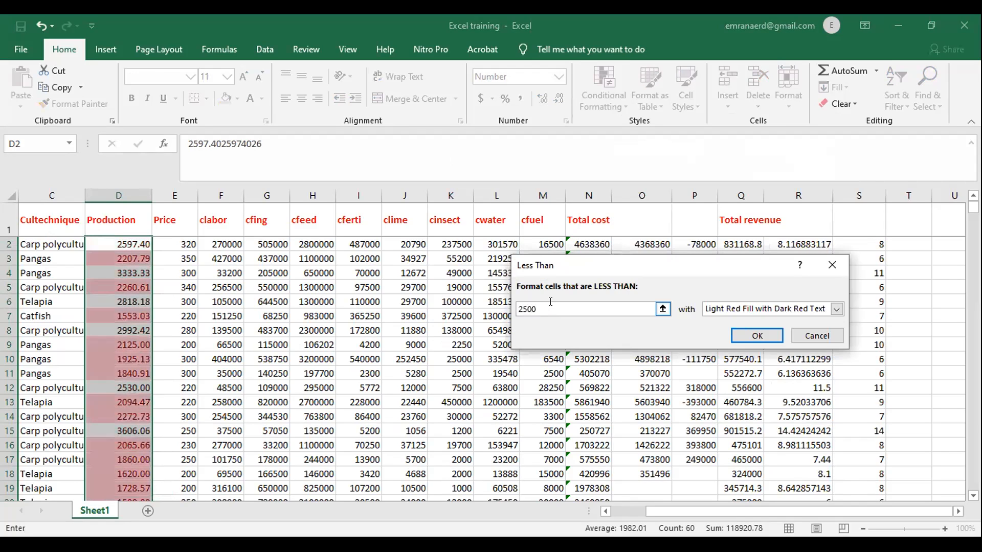
left_click(756, 336)
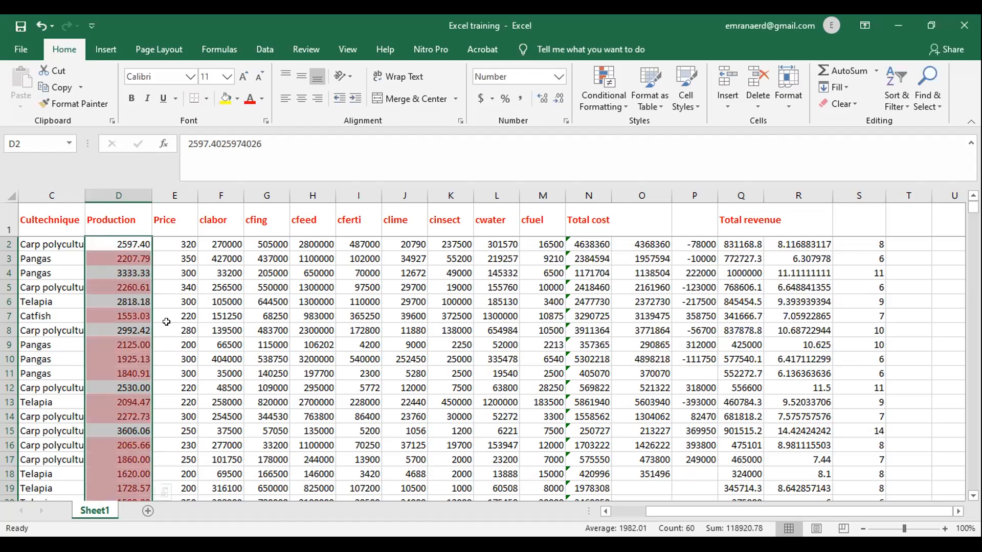
- Deselect the Production column and look through its rows to check which values the less-than-2500 rule highlights
left_click(166, 299)
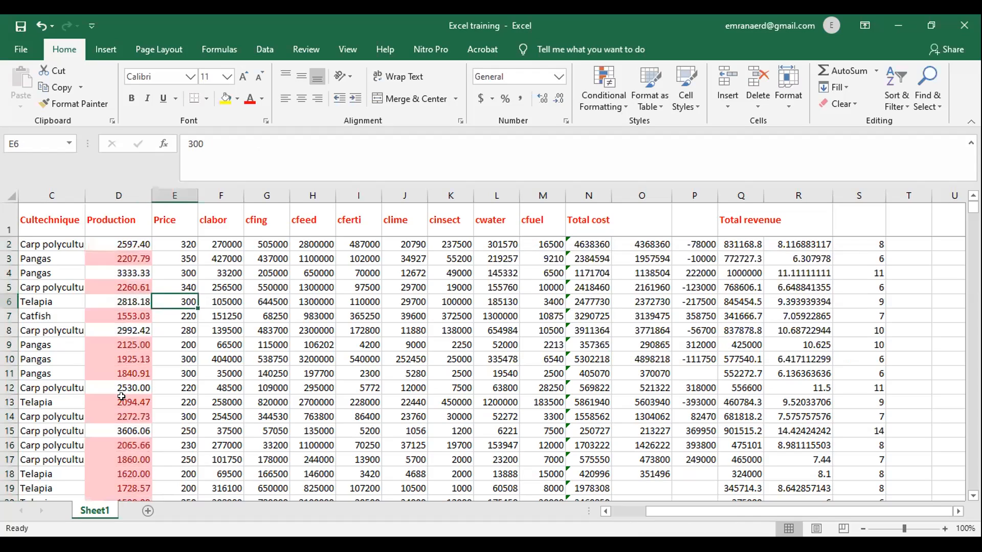
scroll(122, 397, "down", 4)
scroll(124, 400, "down", 5)
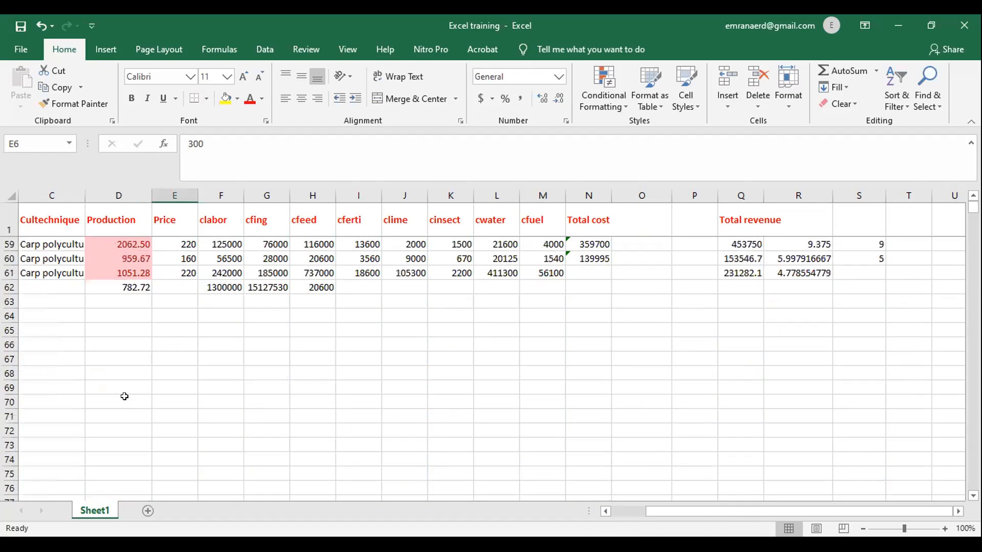
scroll(124, 397, "up", 14)
scroll(125, 386, "up", 5)
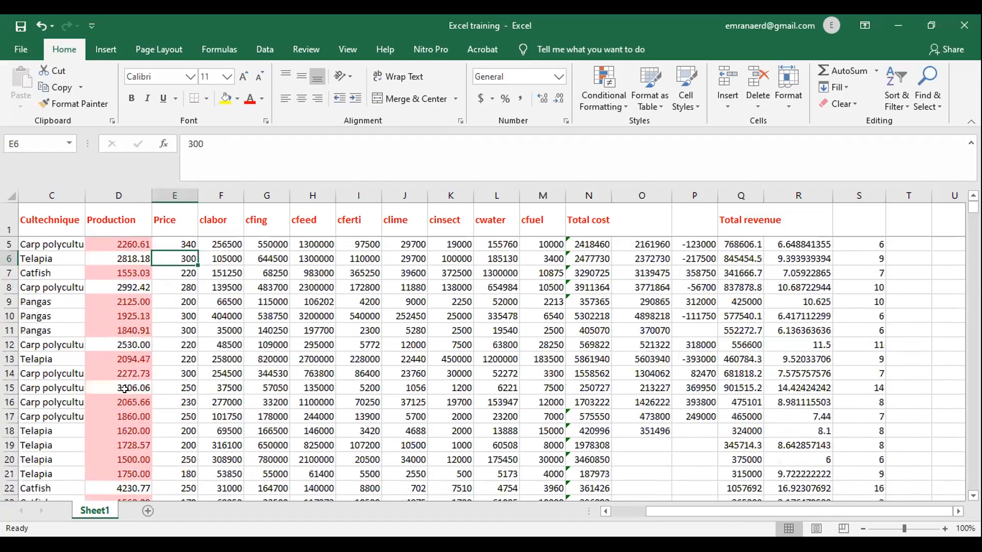
scroll(131, 310, "down", 1)
scroll(131, 310, "down", 19)
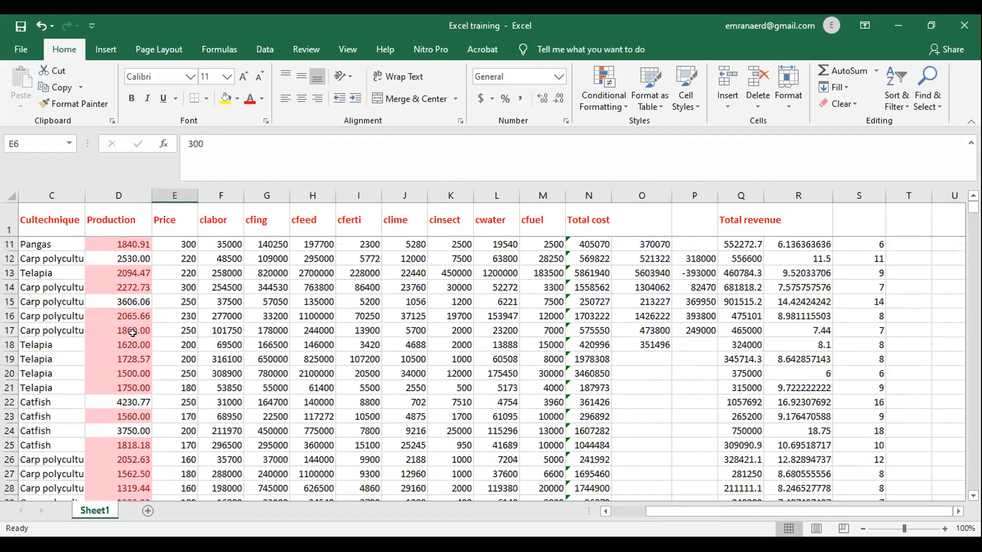
scroll(134, 333, "up", 19)
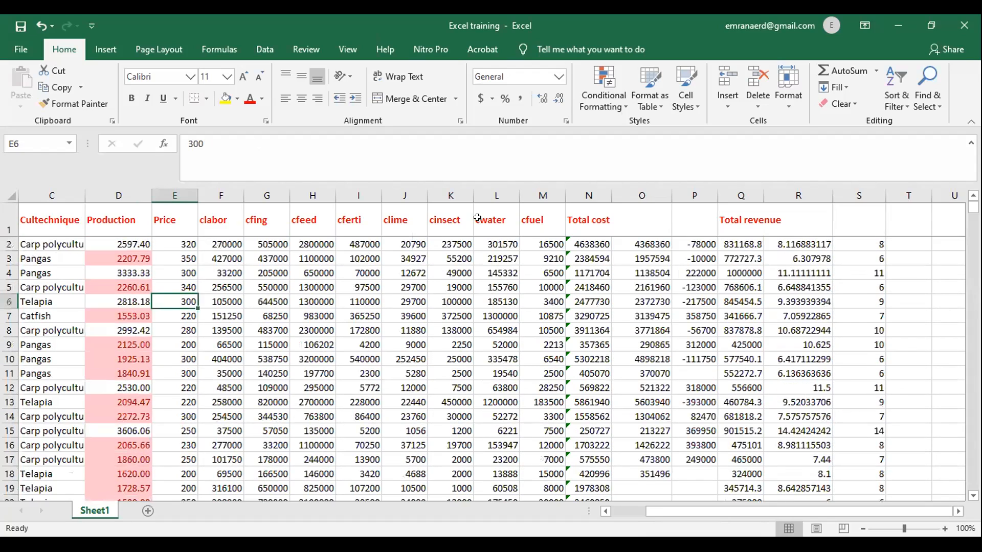
- Undo the less-than-2500 highlighting and start a Between highlight rule on the Production values with 2000 as the lower limit
key("ctrl+z")
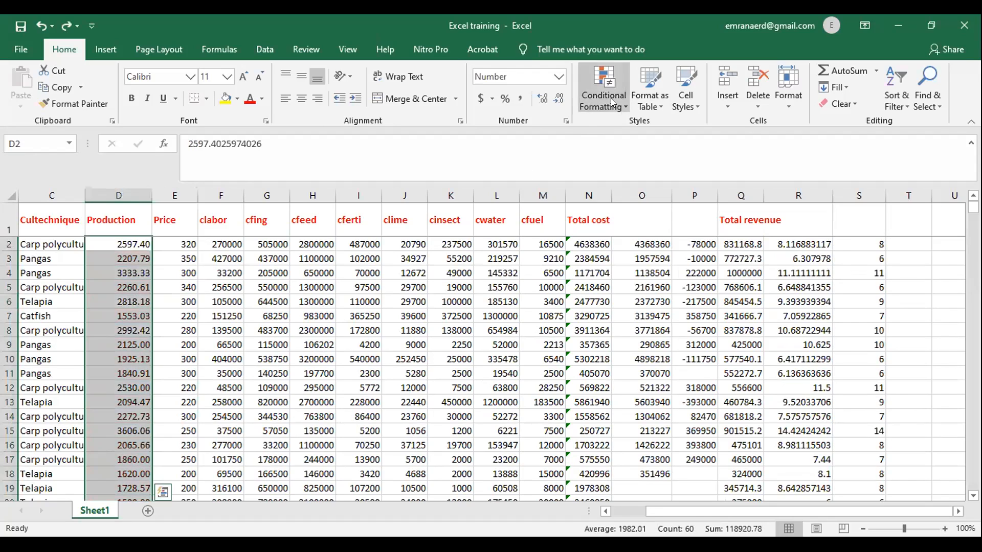
left_click(612, 104)
mouse_move(652, 131)
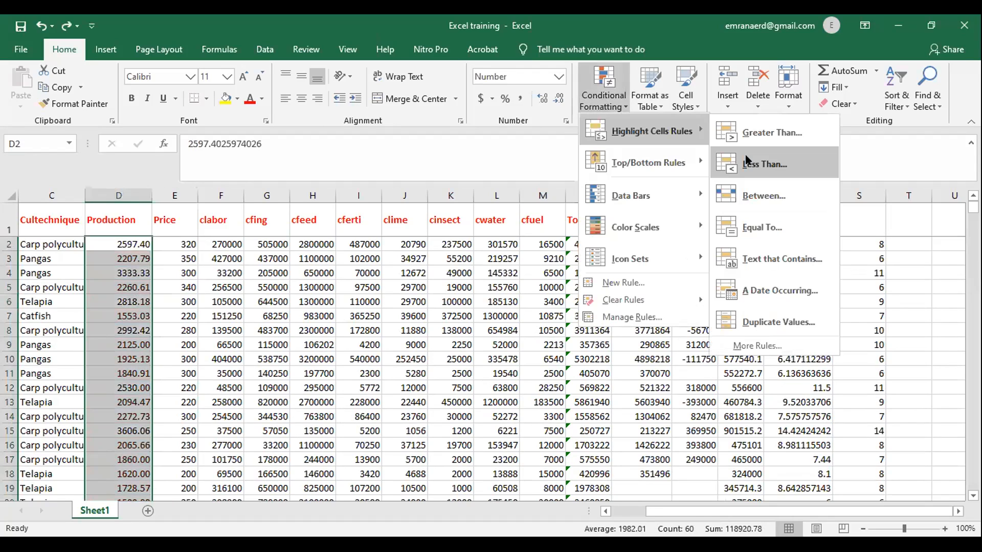
left_click(760, 190)
key("BackSpace")
type("200")
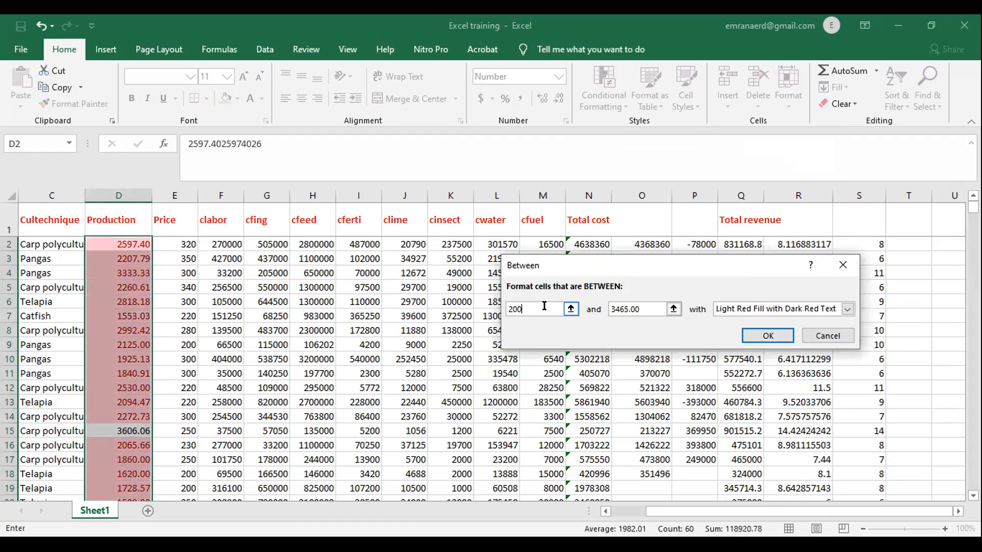
type("0")
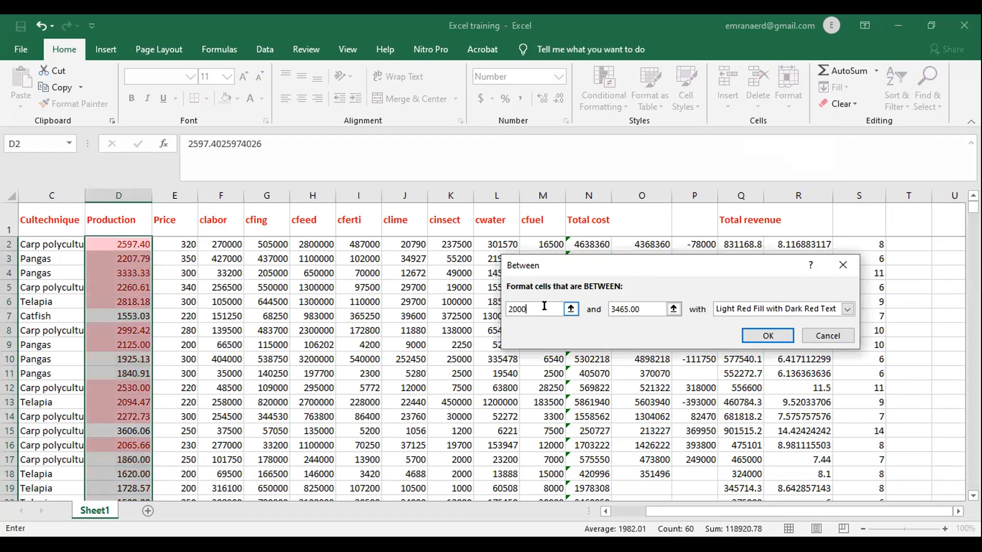
- Set the upper limit of the Between rule for the Production values to 3000
left_click(643, 305)
key("BackSpace")
key("BackSpace")
key("BackSpace")
key("BackSpace")
key("BackSpace")
key("BackSpace")
key("BackSpace")
type("2")
type("0000")
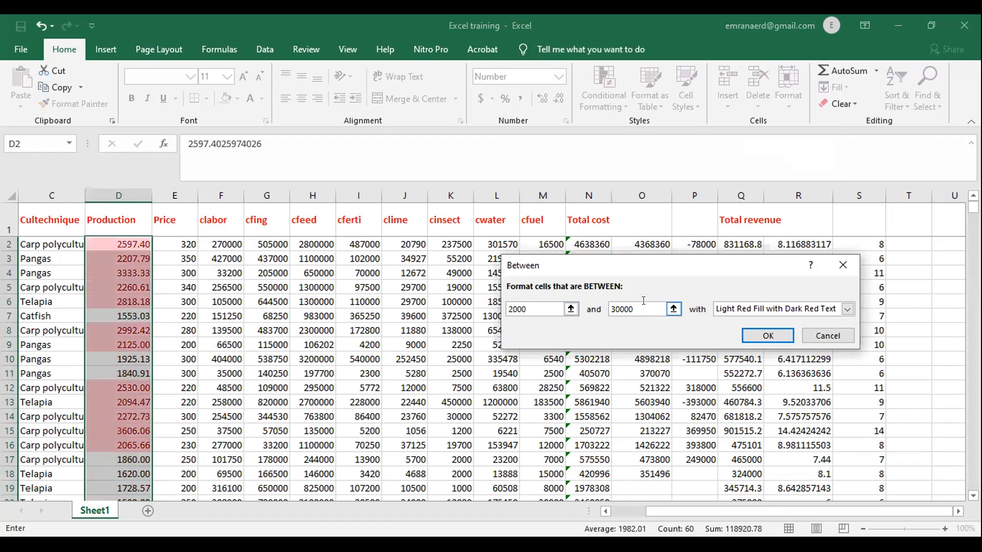
key("BackSpace")
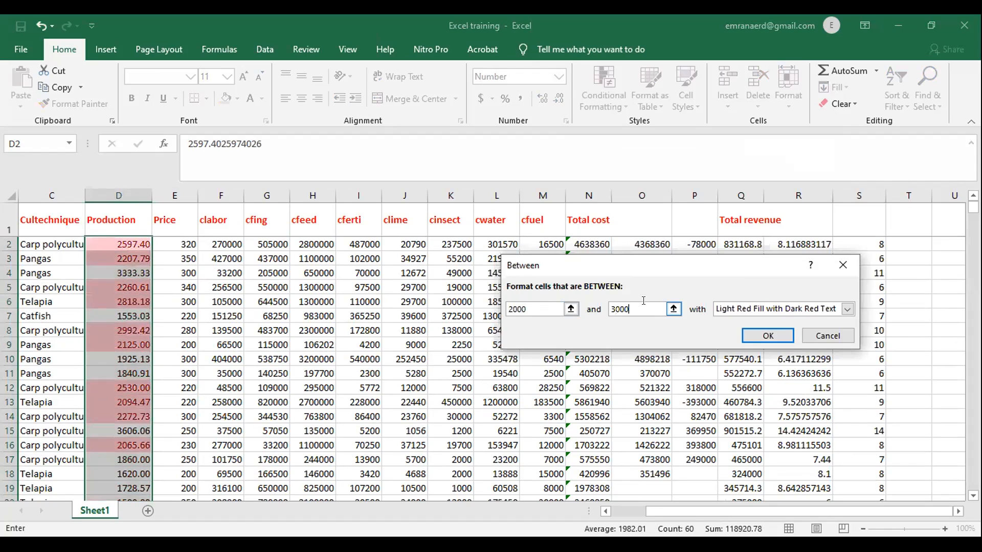
- Highlight the Production values between 2000 and 3000 using Light Red Fill with Dark Red Text
left_click(768, 336)
left_click(162, 305)
scroll(131, 357, "down", 14)
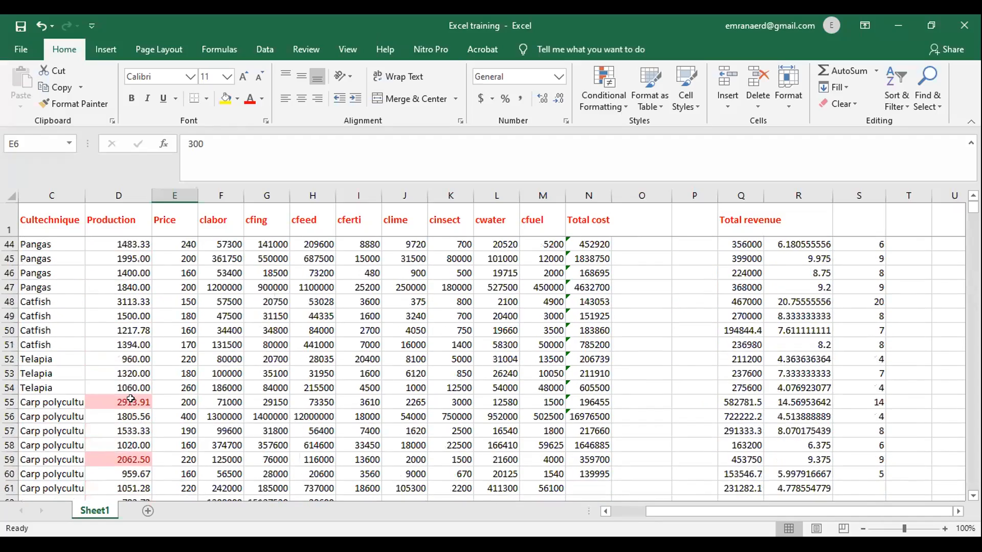
scroll(131, 399, "up", 14)
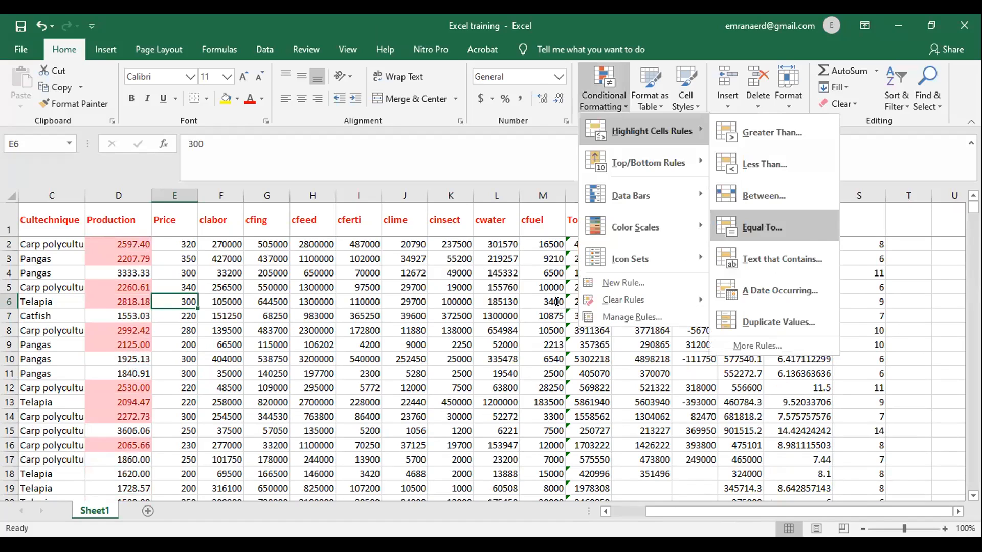
- Add an Equal To highlight rule for 3000 to the Production values and check the column for matches
left_click(762, 227)
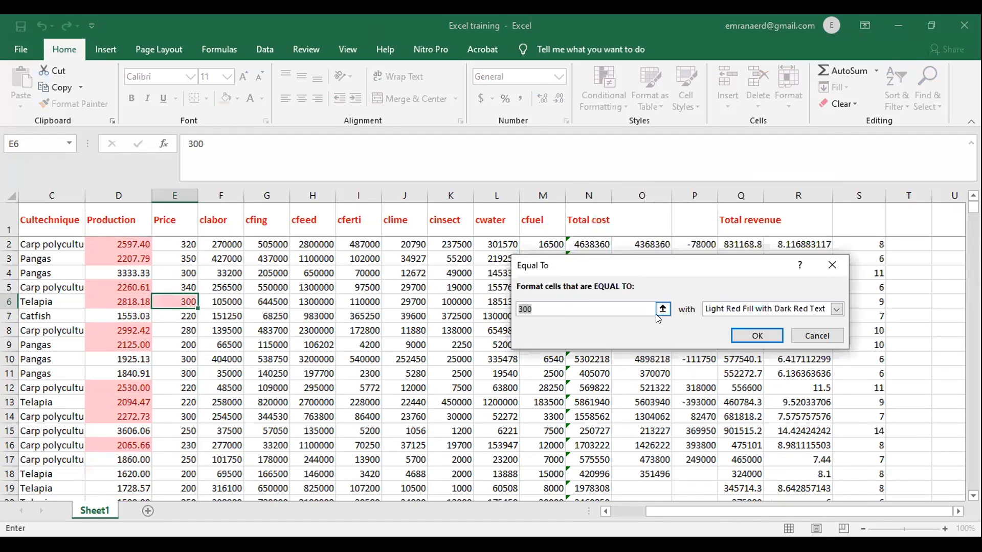
left_click(829, 265)
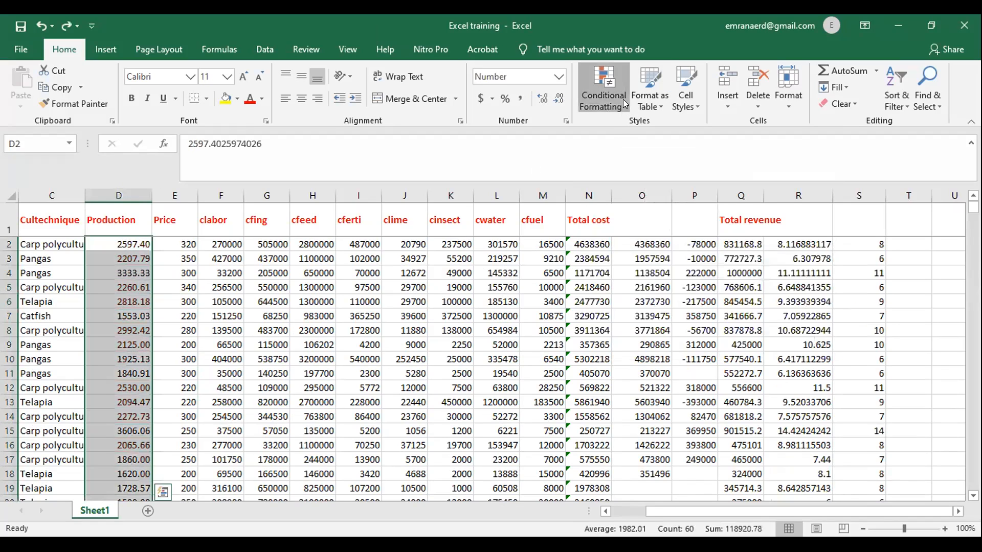
left_click(623, 99)
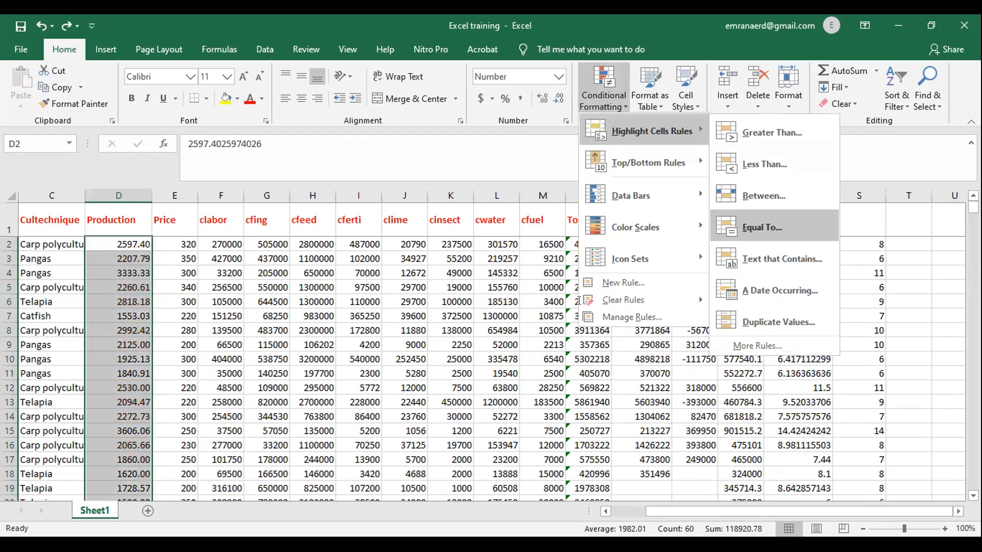
left_click(761, 227)
key("BackSpace")
type("3000")
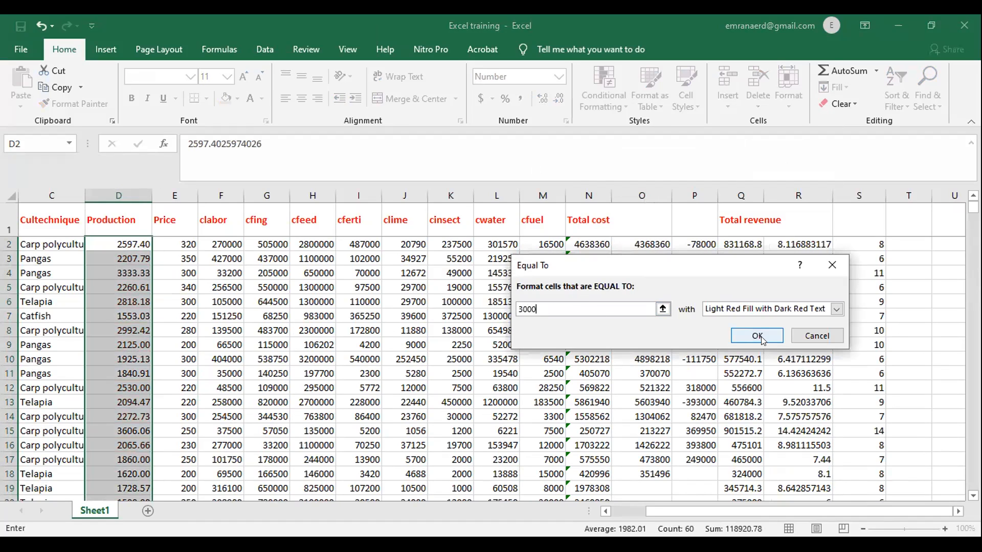
key("Return")
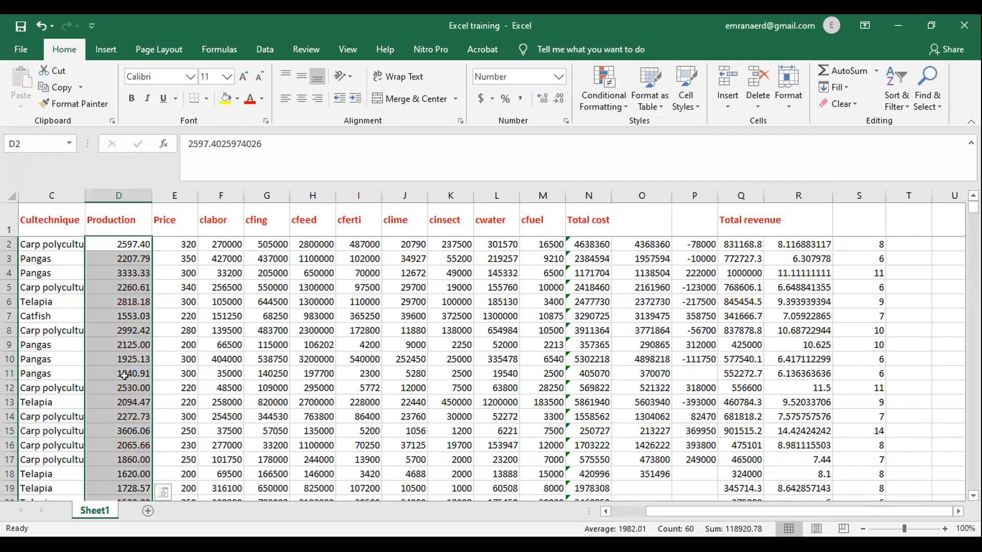
scroll(124, 376, "down", 6)
scroll(124, 377, "down", 6)
scroll(124, 376, "down", 6)
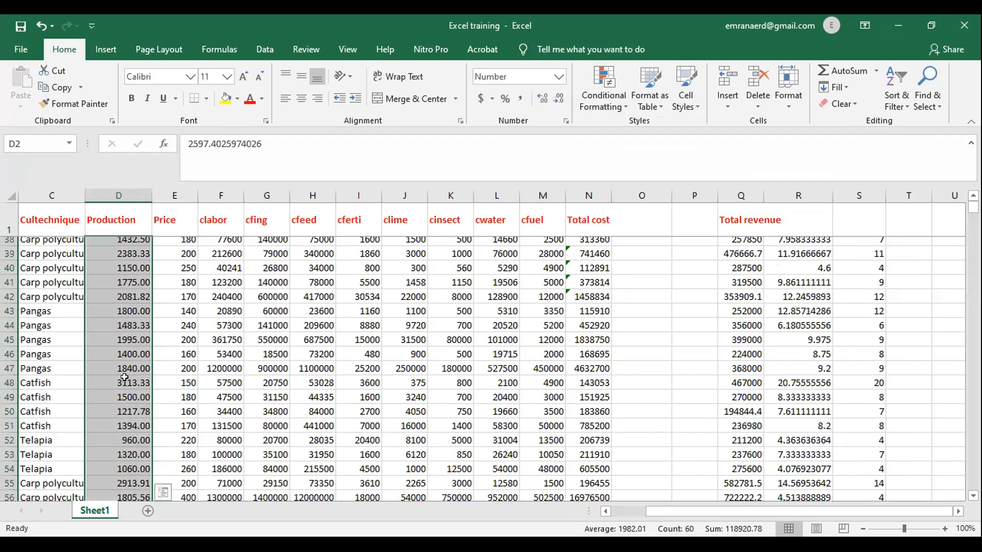
scroll(125, 377, "up", 15)
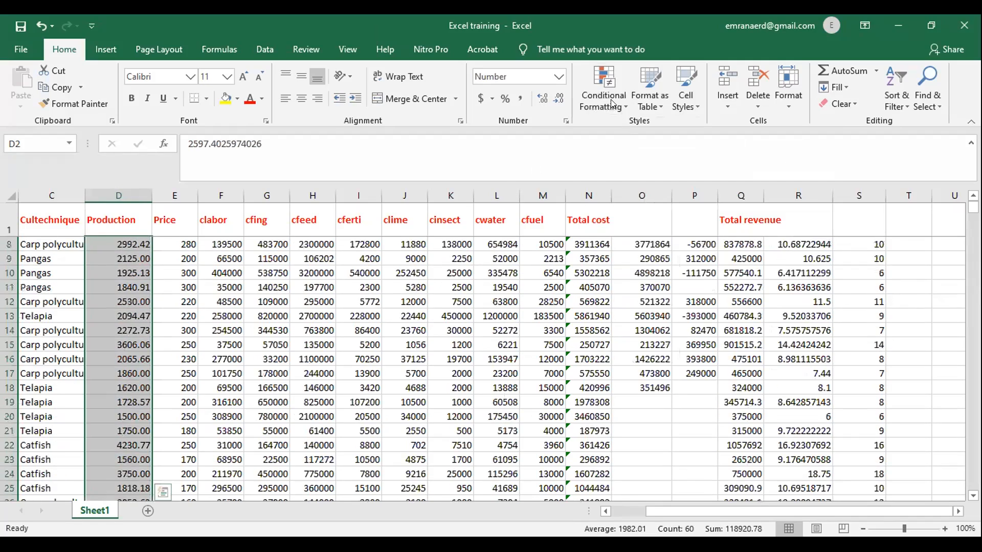
- Add a Text That Contains highlight rule to the Production values for the text "producction"
scroll(559, 368, "up", 2)
left_click(609, 103)
mouse_move(644, 132)
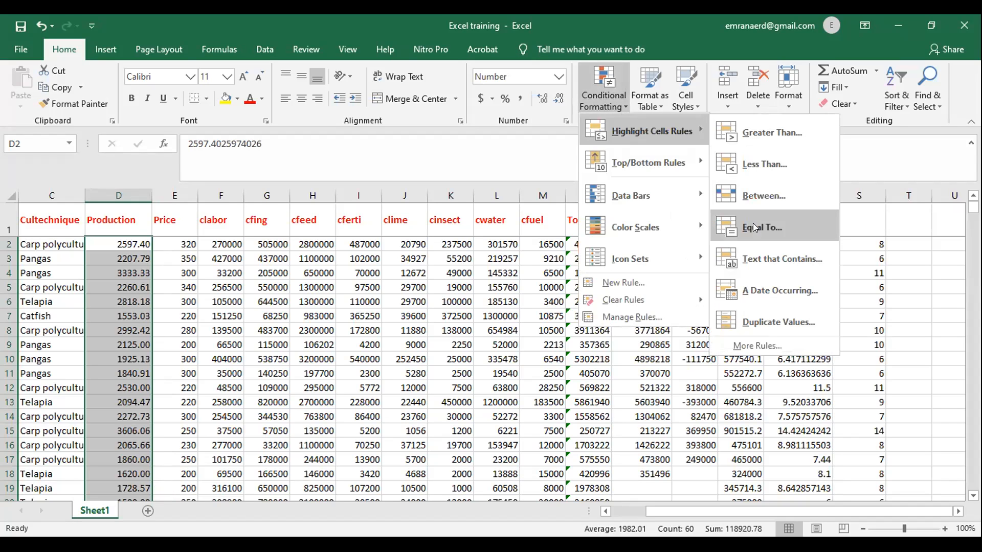
left_click(758, 259)
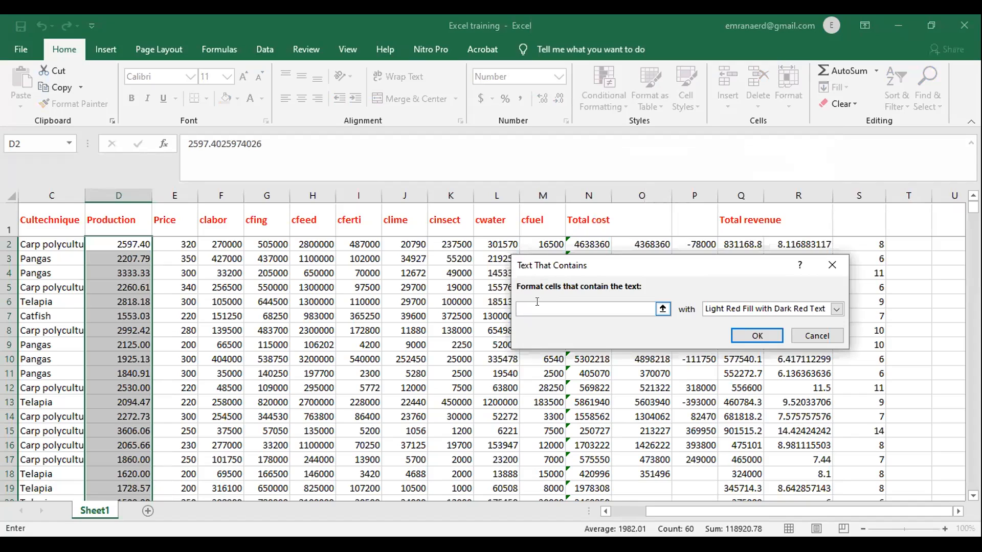
type("producction")
left_click(739, 335)
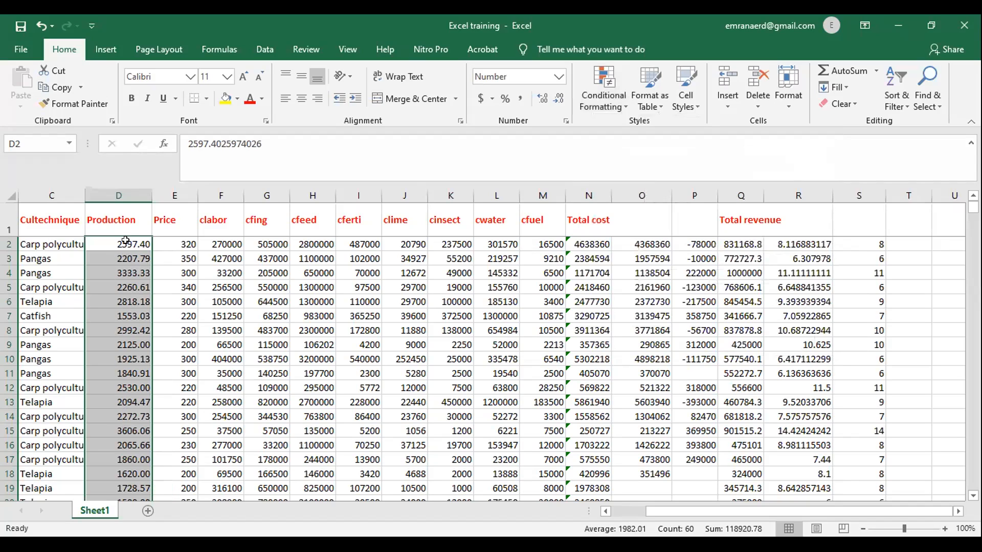
- Try a Top 10 Items rule using Light Red Fill with Dark Red Text on the Production values, and undo it
left_click(613, 98)
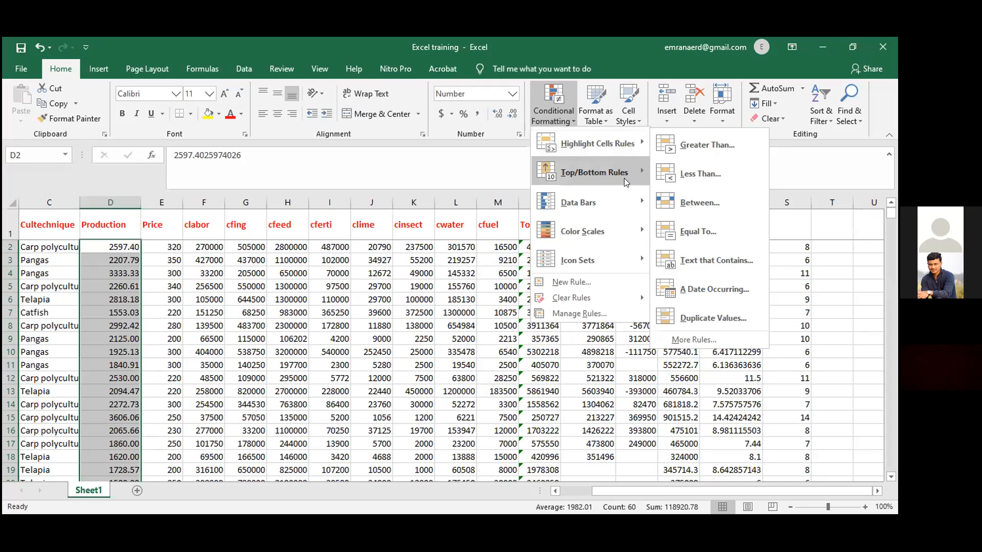
mouse_move(624, 178)
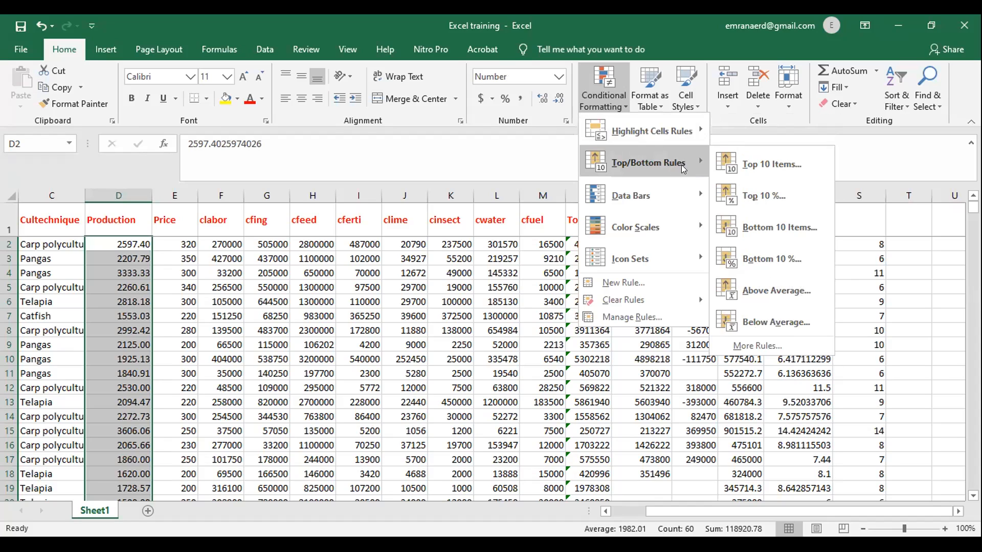
left_click(751, 163)
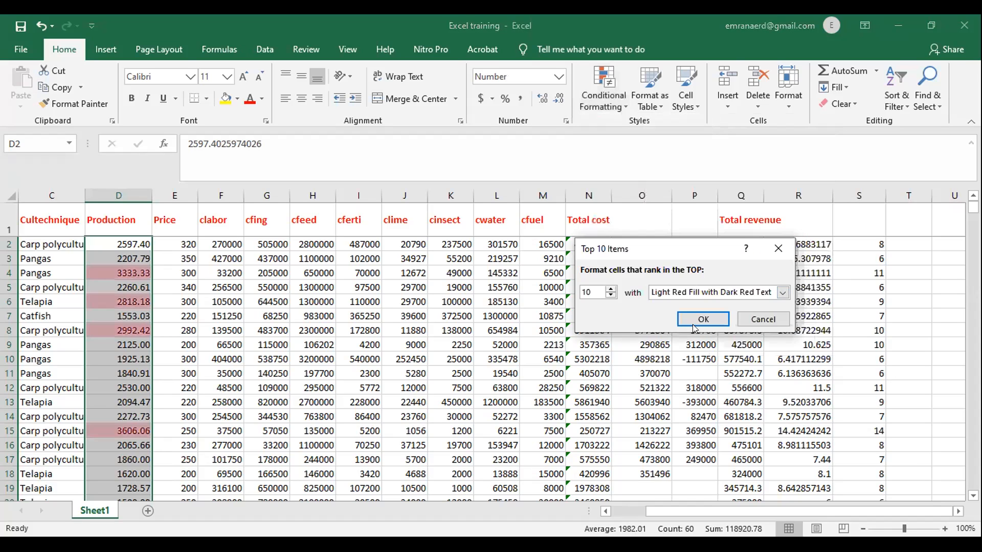
key("Return")
scroll(125, 307, "down", 19)
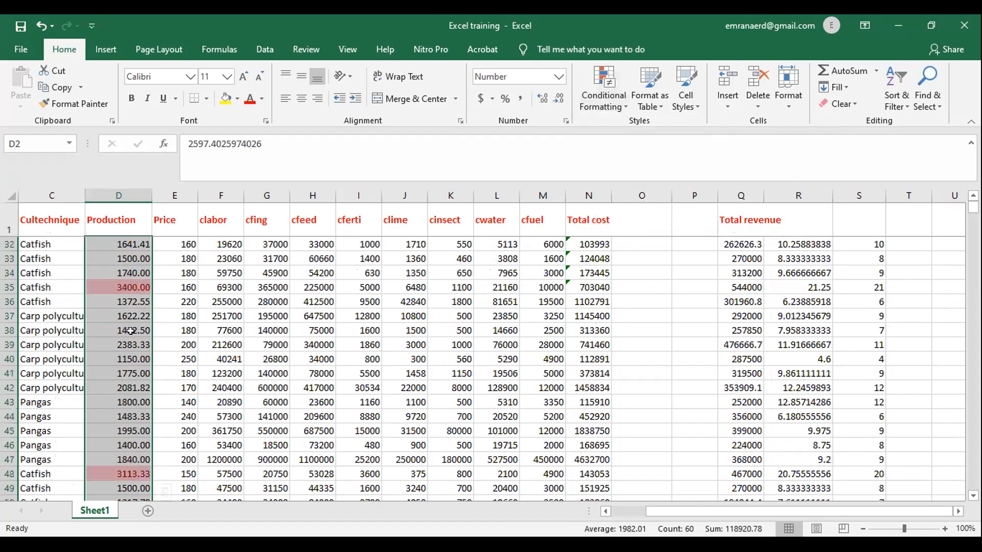
scroll(132, 344, "up", 19)
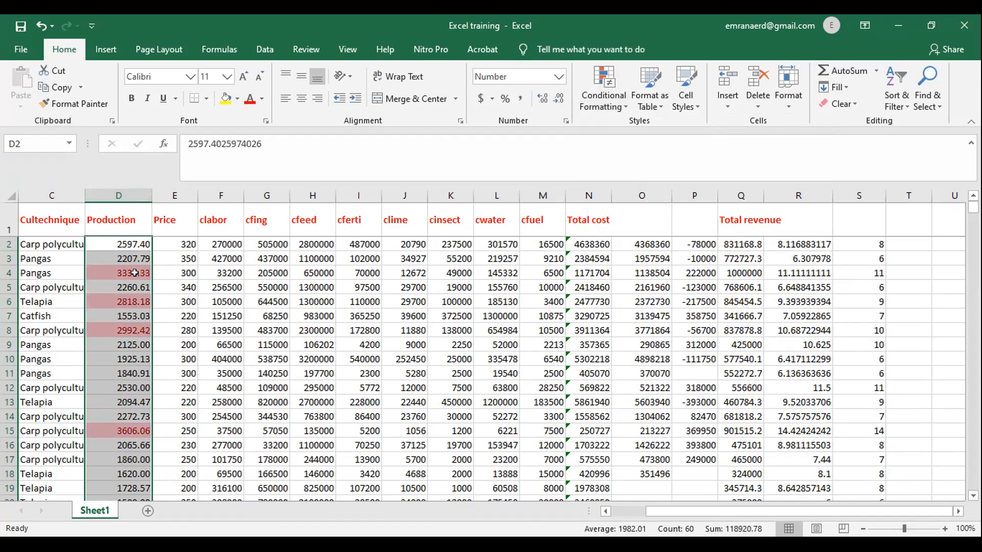
scroll(135, 273, "down", 9)
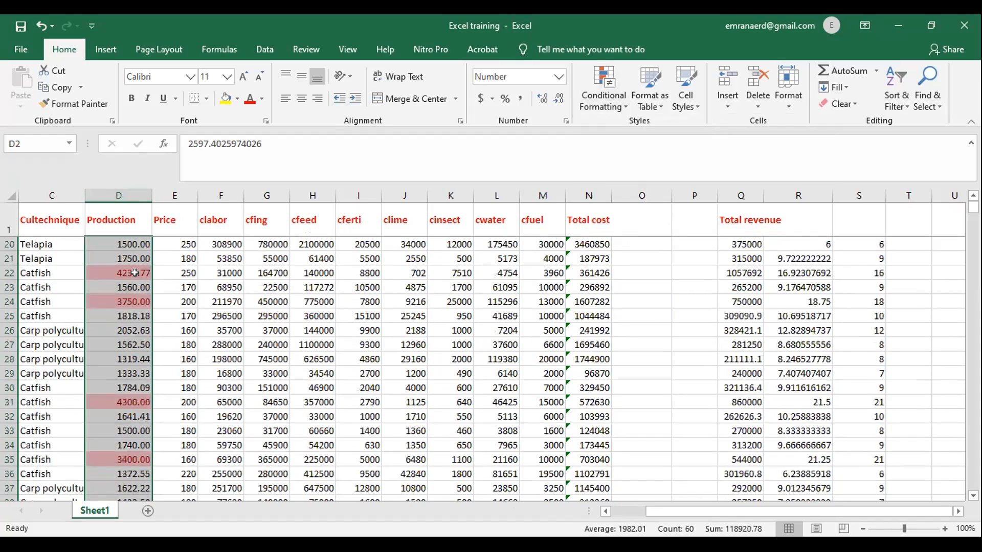
scroll(128, 332, "down", 8)
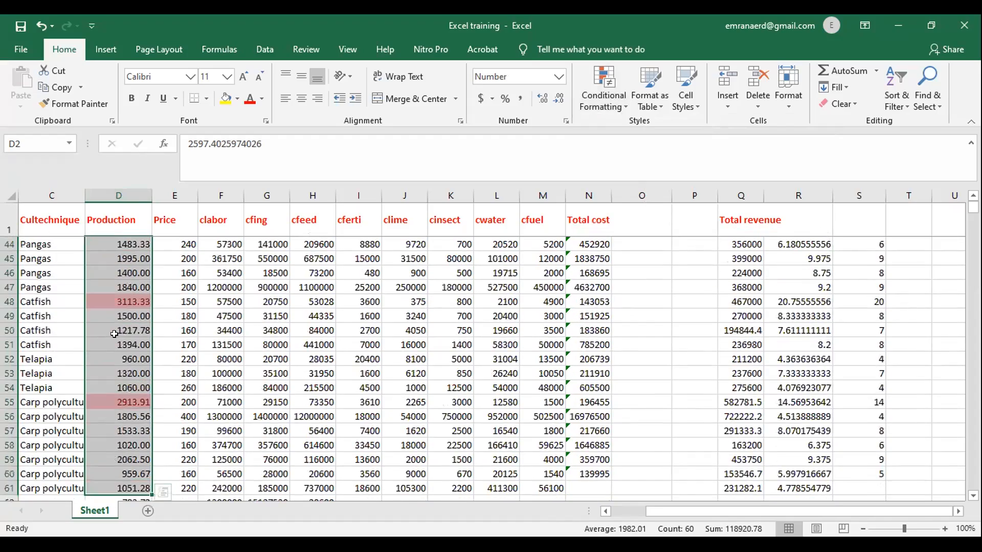
scroll(116, 333, "up", 17)
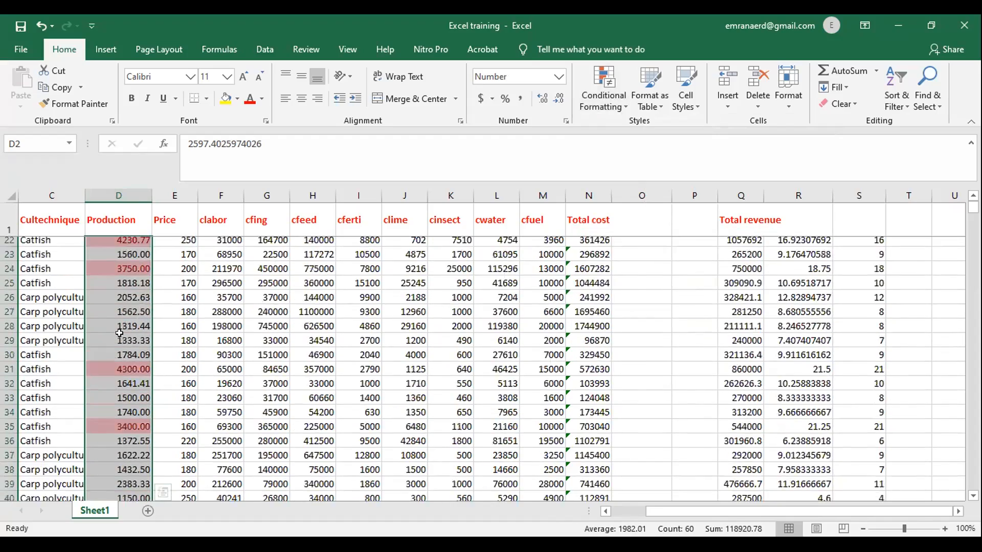
key("ctrl+z")
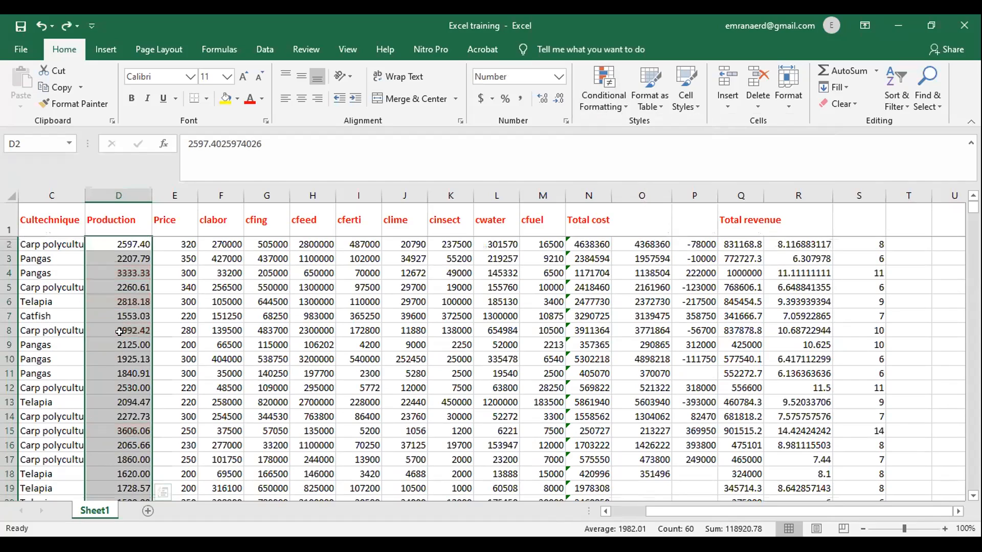
- Reapply the Top 10 Items rule to the Production values to examine the ten highlighted cells, and undo the formatting
left_click(603, 109)
mouse_move(649, 162)
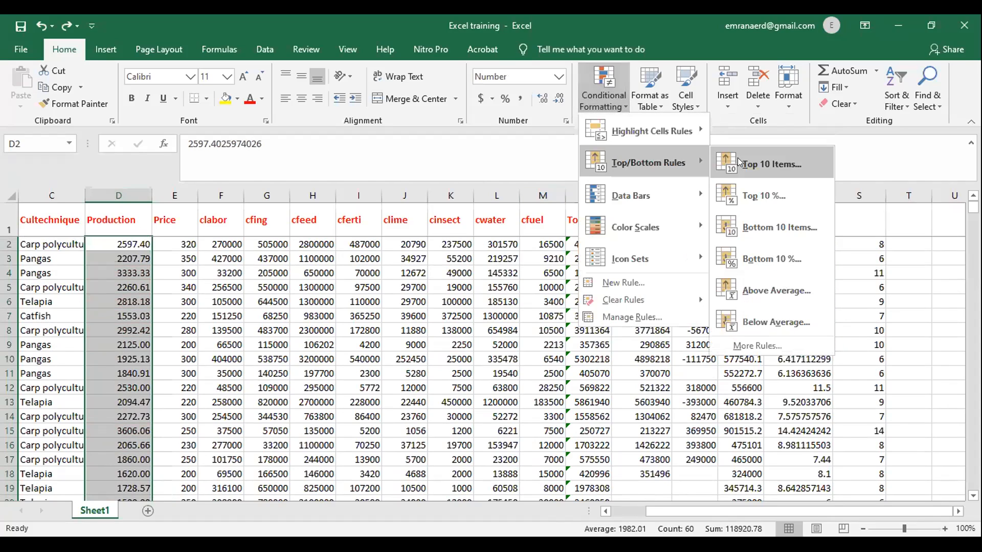
left_click(738, 163)
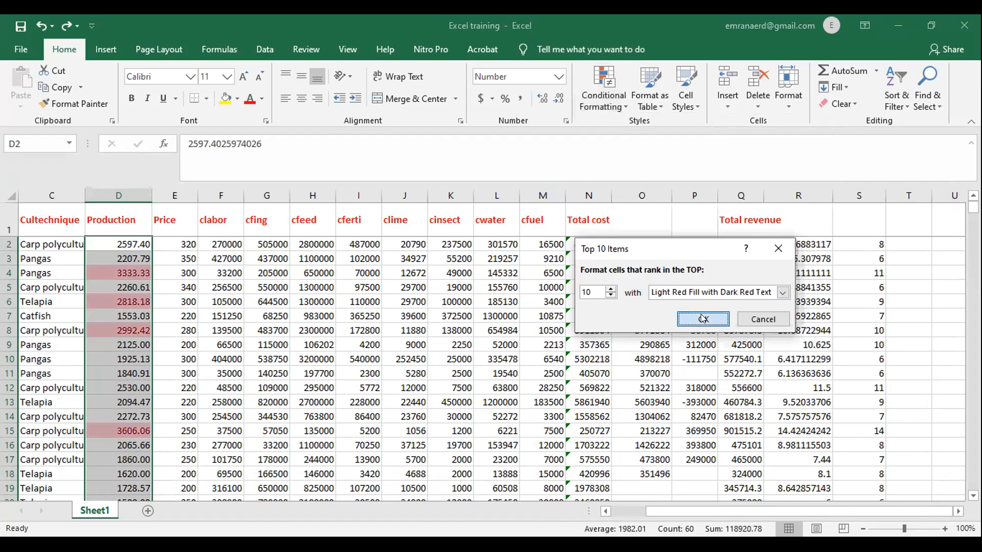
key("Return")
scroll(133, 321, "down", 2)
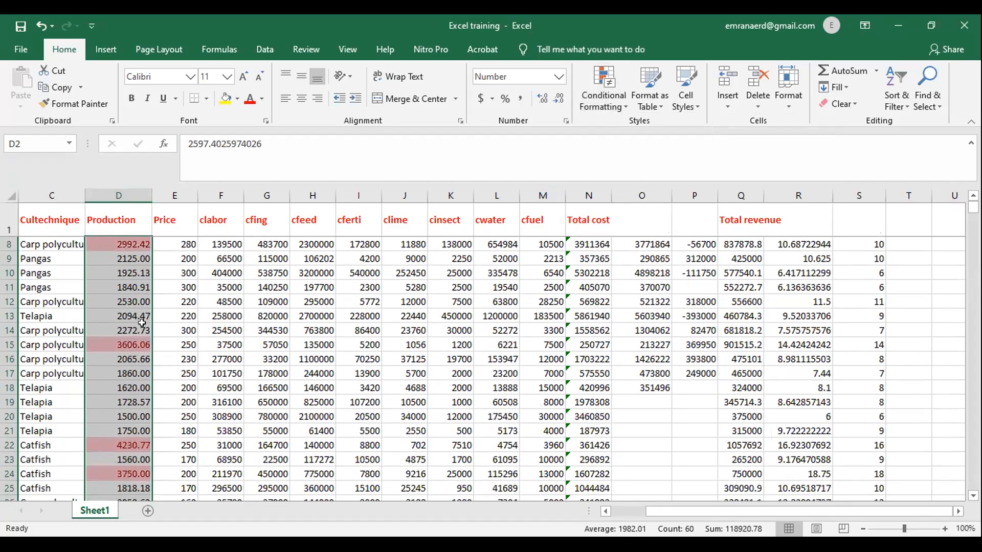
scroll(133, 321, "down", 2)
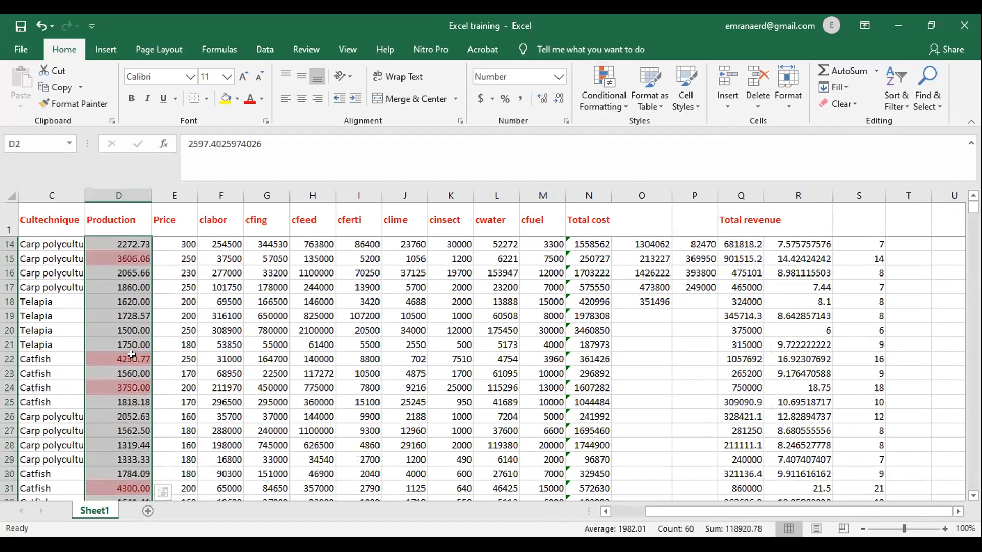
scroll(130, 368, "down", 5)
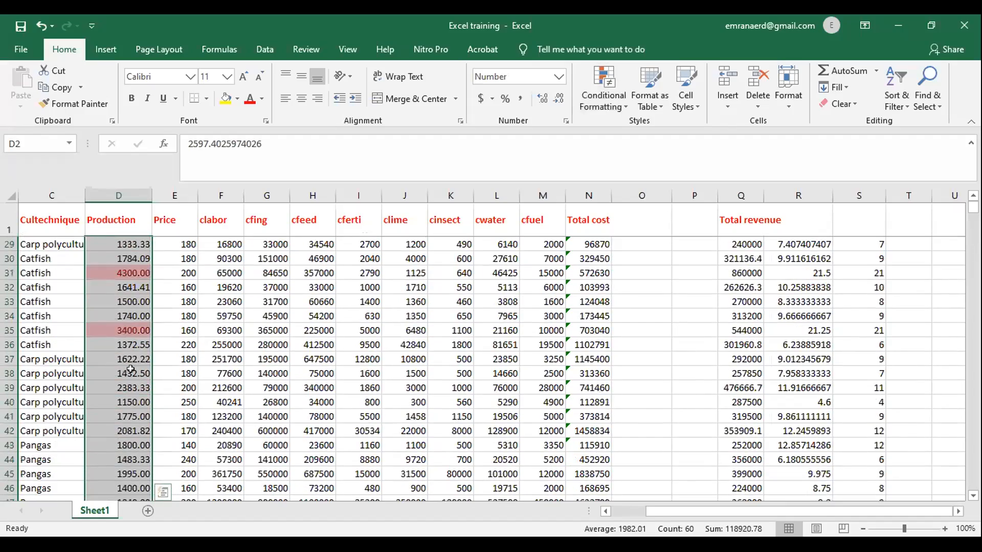
scroll(130, 369, "down", 7)
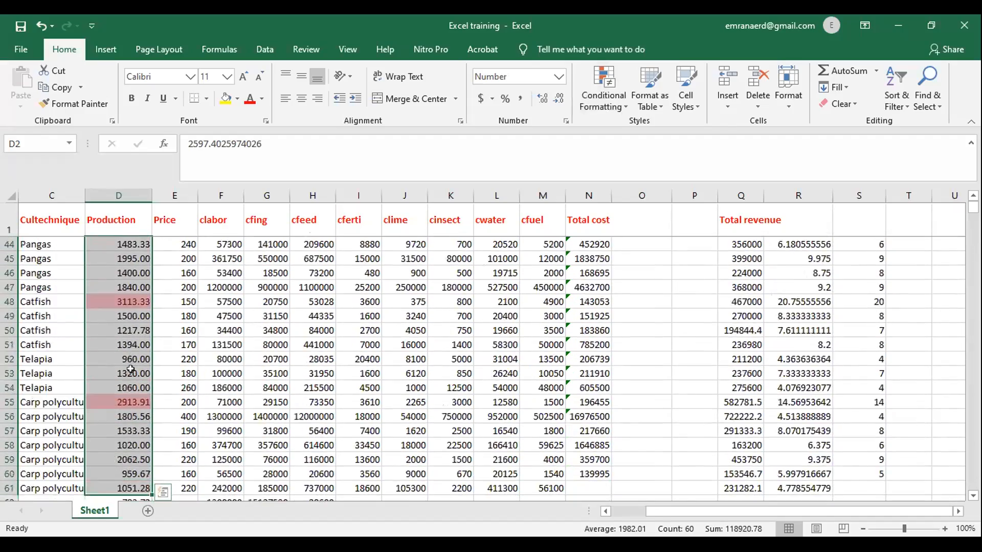
scroll(131, 368, "up", 15)
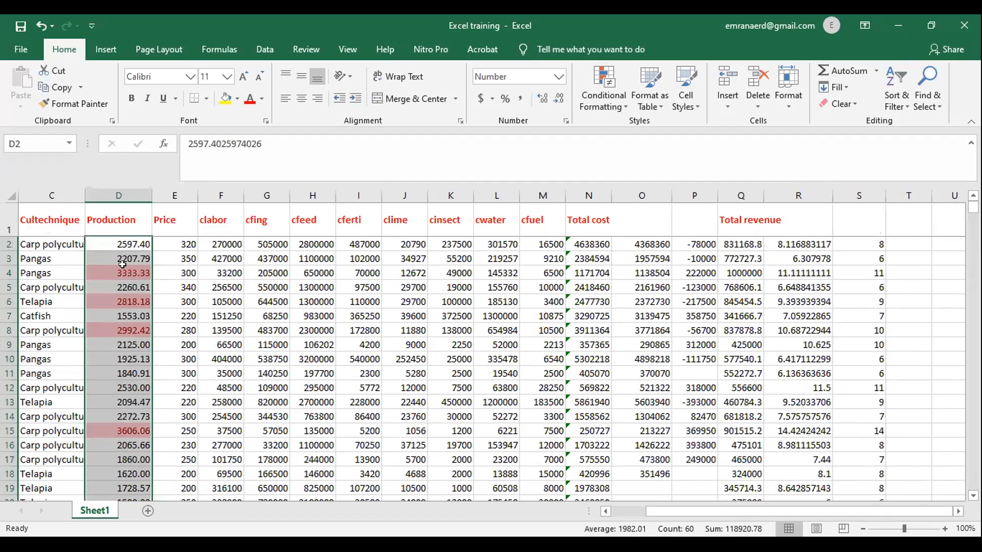
key("ctrl+z")
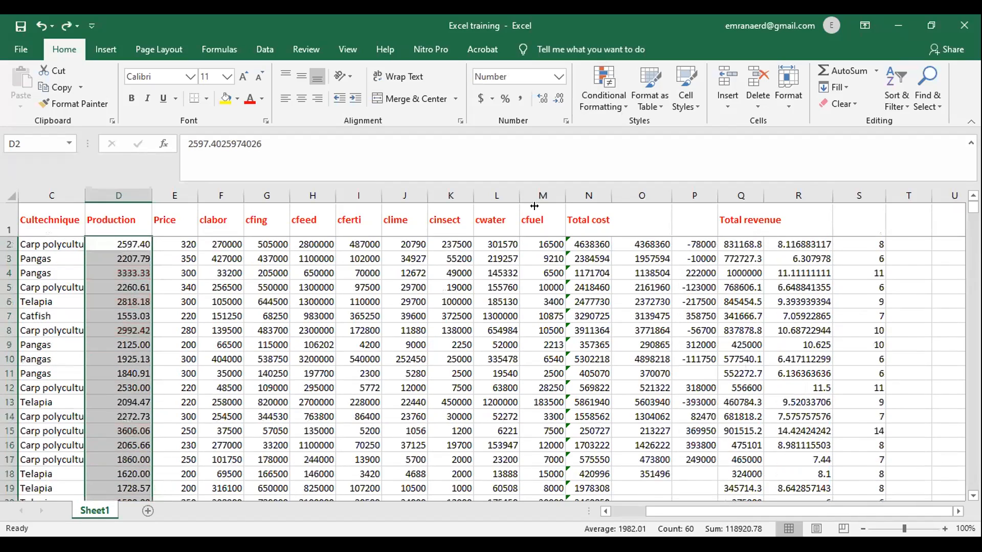
- Highlight the top 10% of the Production values with a Top 10 % conditional formatting rule
left_click(616, 109)
mouse_move(648, 163)
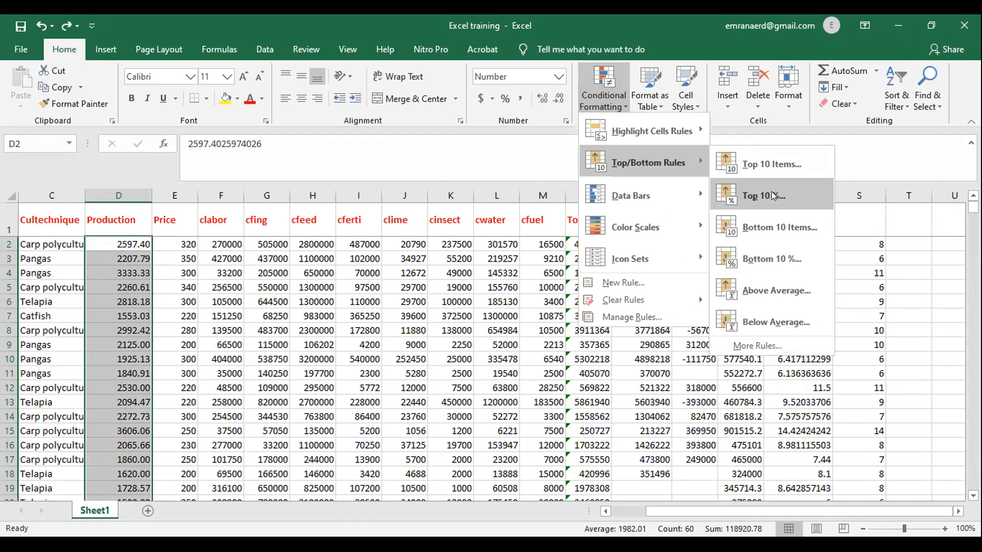
left_click(773, 196)
left_click(703, 319)
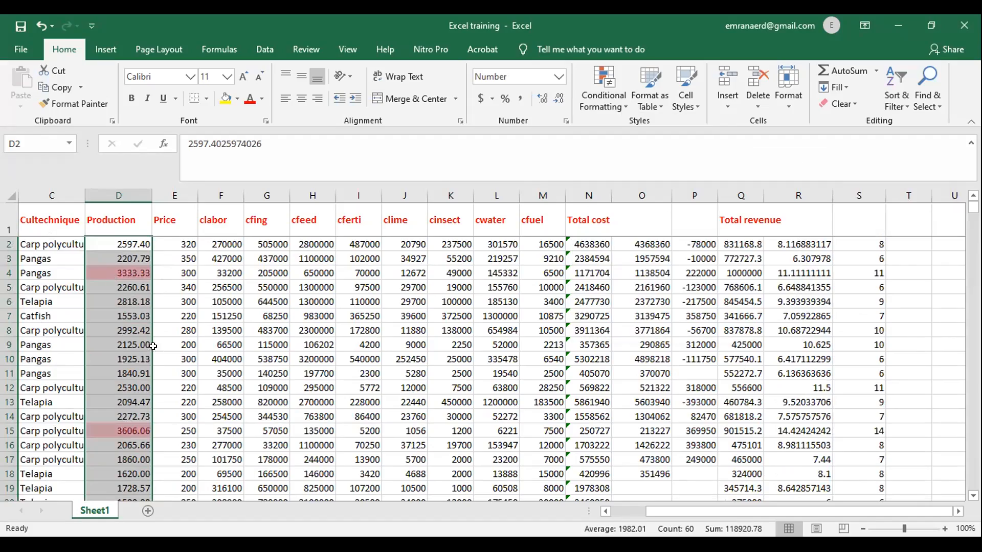
- Examine which cells the Top 10 % rule highlights throughout the Production column
scroll(152, 346, "down", 9)
scroll(132, 399, "down", 8)
scroll(132, 399, "up", 6)
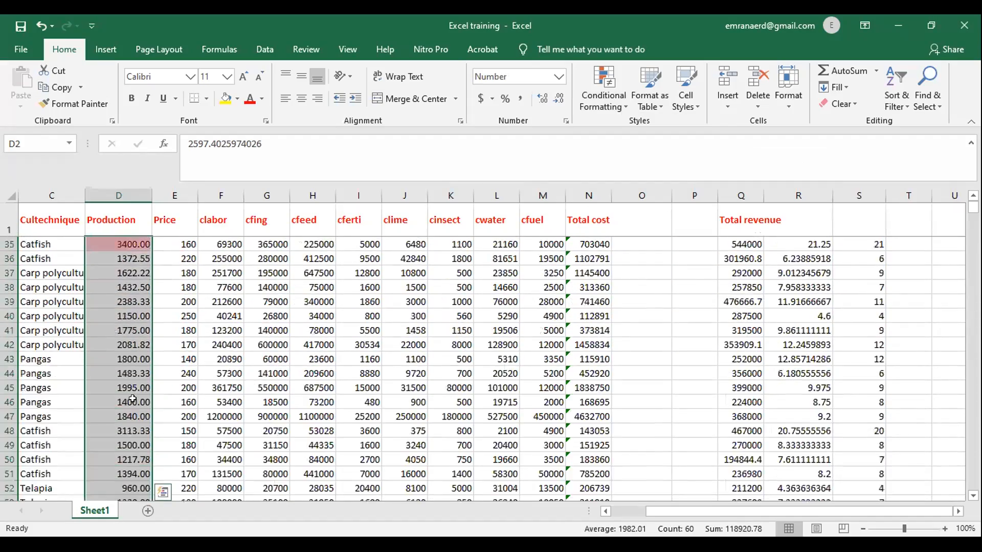
scroll(132, 398, "up", 11)
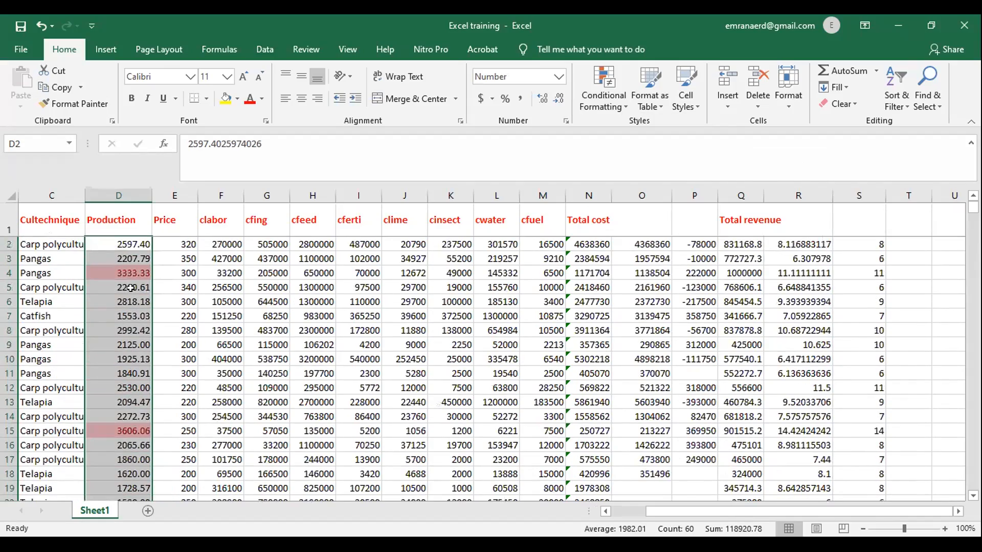
scroll(130, 286, "down", 5)
scroll(130, 282, "up", 5)
scroll(127, 301, "down", 2)
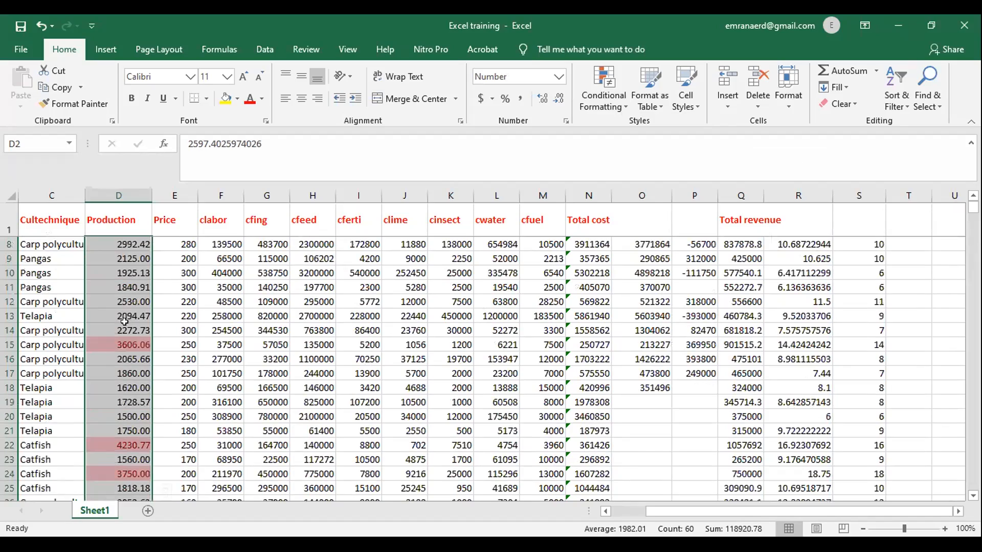
scroll(124, 328, "down", 7)
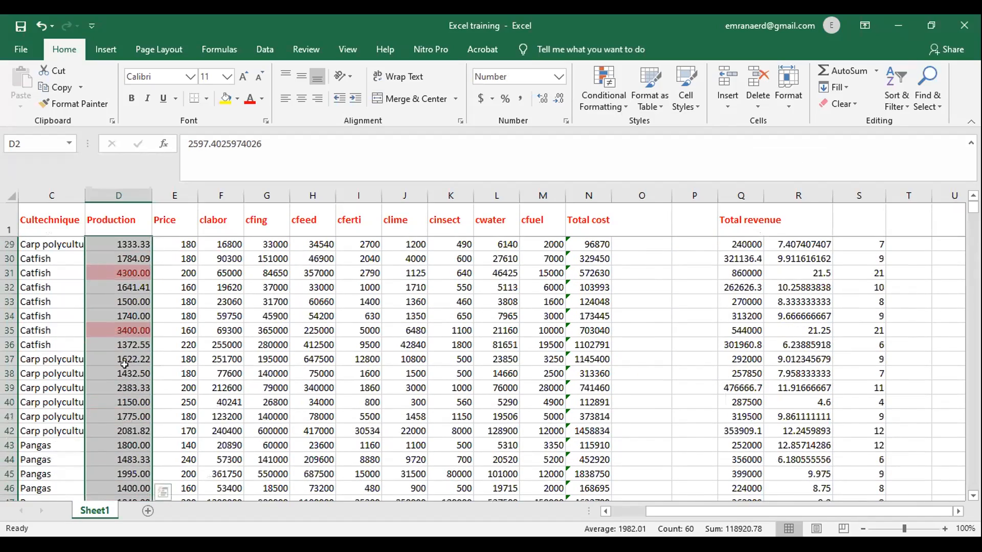
- Undo the Top 10 % formatting on the Production values
scroll(124, 358, "up", 9)
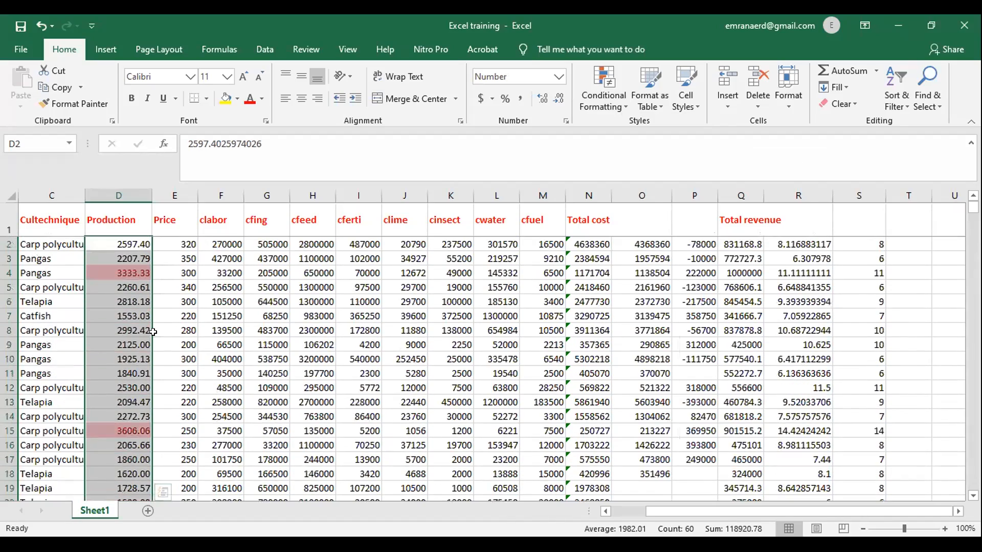
key("ctrl+z")
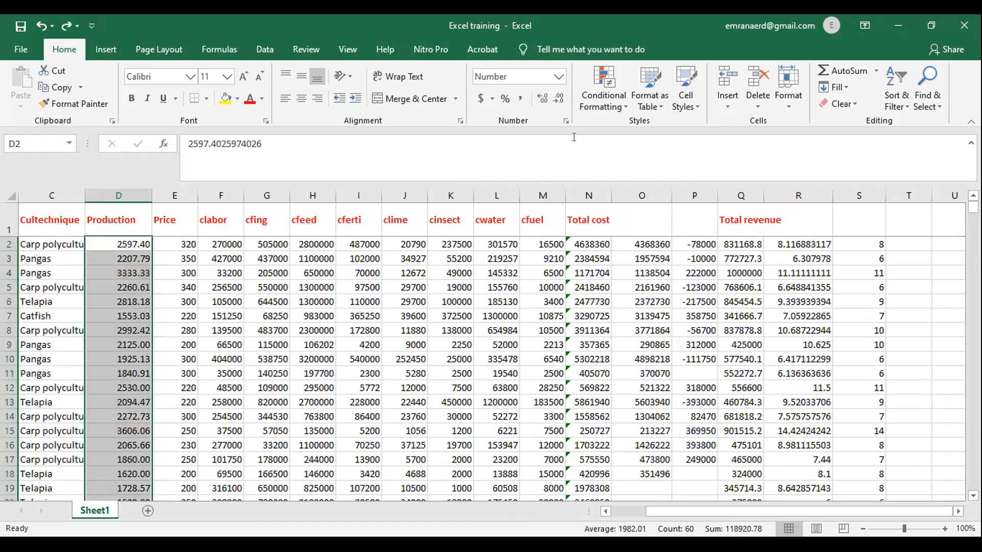
- Try a Bottom 10 Items rule using Light Red Fill with Dark Red Text on the Production values, examine the column, and undo it
left_click(604, 109)
mouse_move(648, 163)
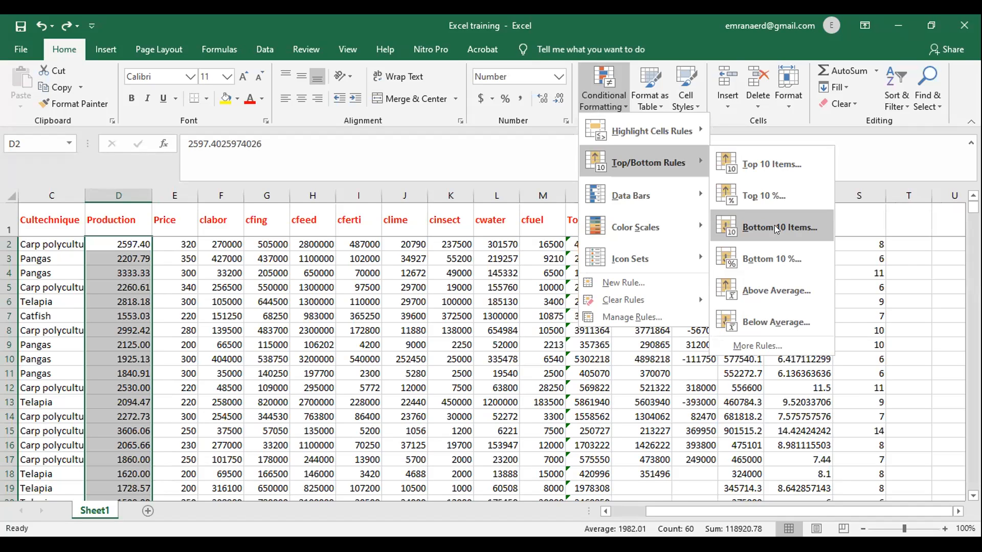
left_click(776, 229)
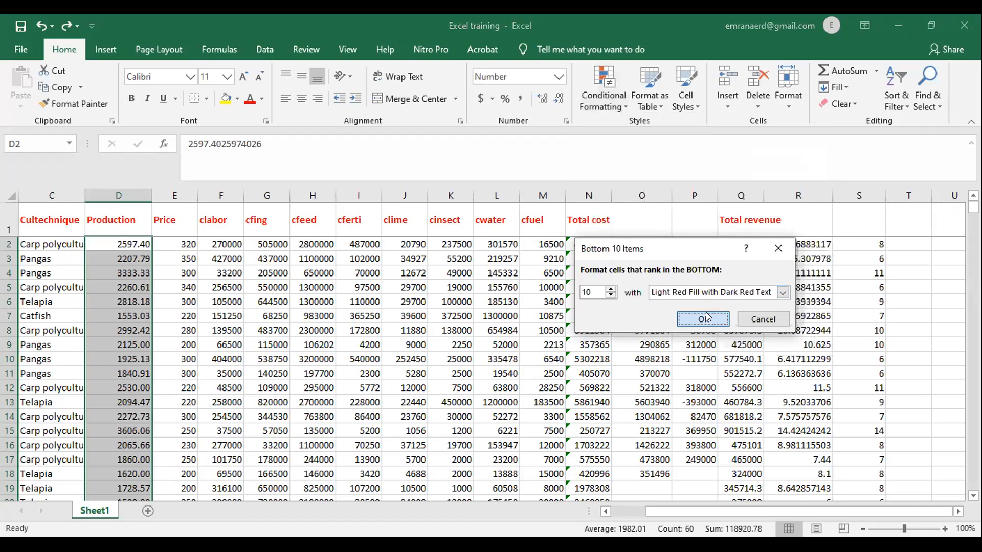
left_click(706, 317)
scroll(146, 336, "down", 12)
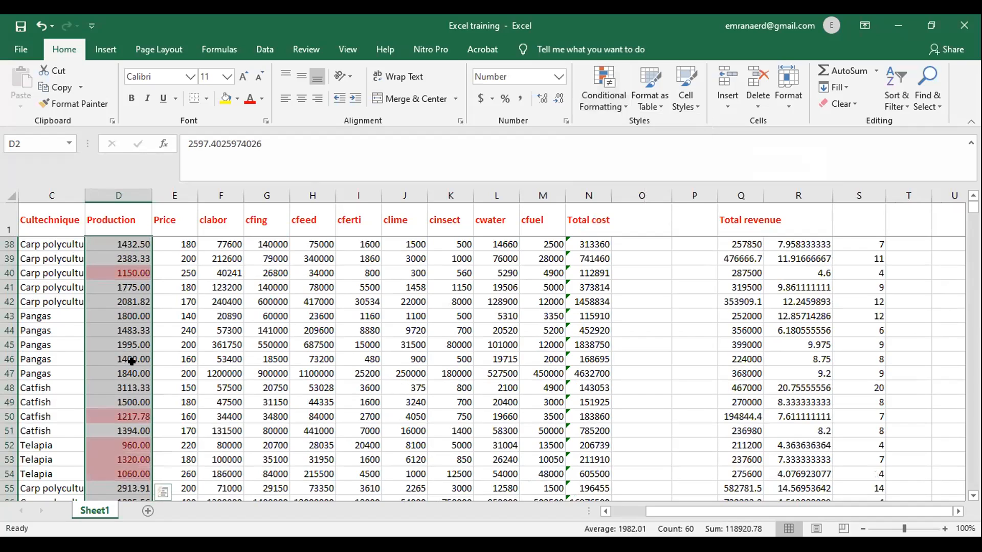
scroll(133, 358, "up", 3)
scroll(134, 353, "down", 4)
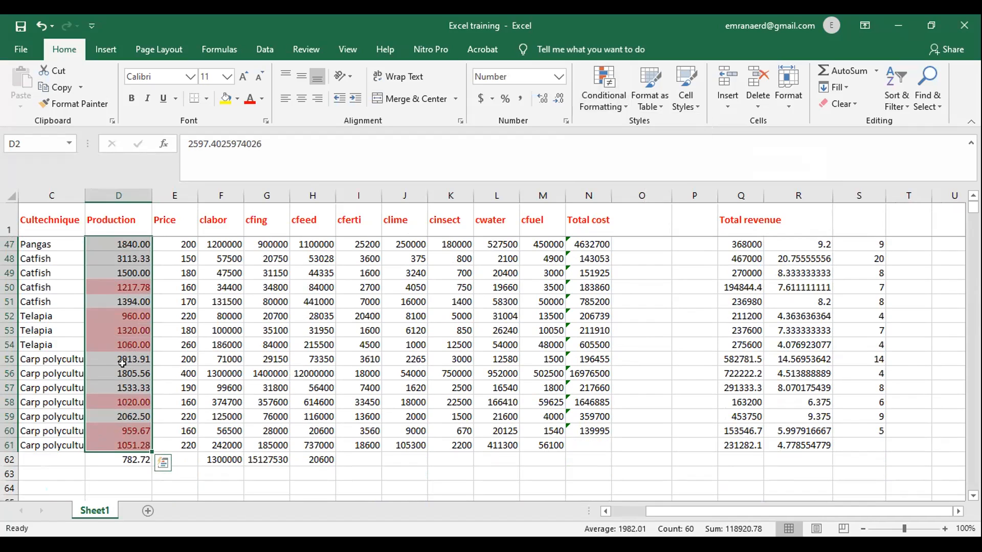
scroll(122, 363, "up", 13)
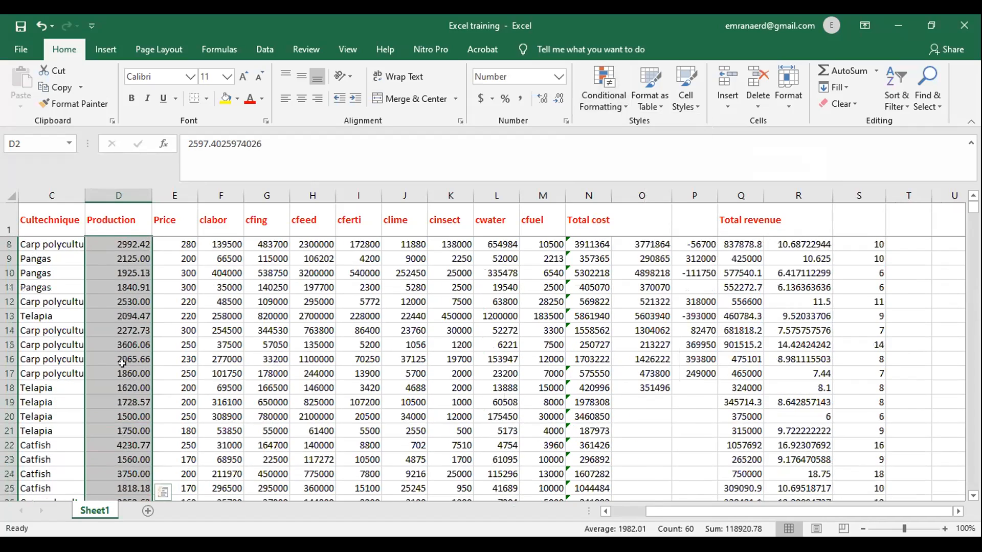
scroll(122, 363, "up", 2)
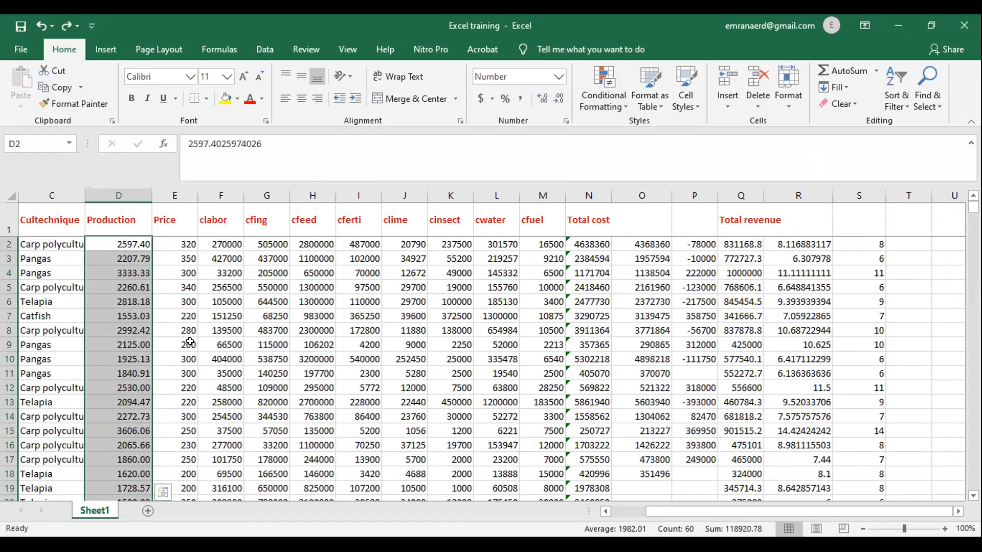
- Review the Top/Bottom Rules options and the New Formatting Rule settings without adding a rule
left_click(614, 104)
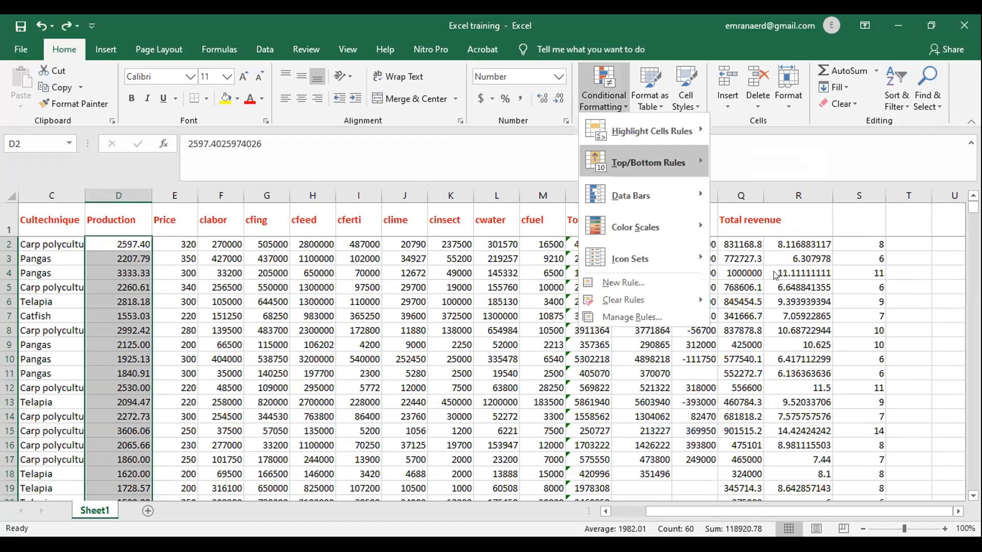
mouse_move(649, 154)
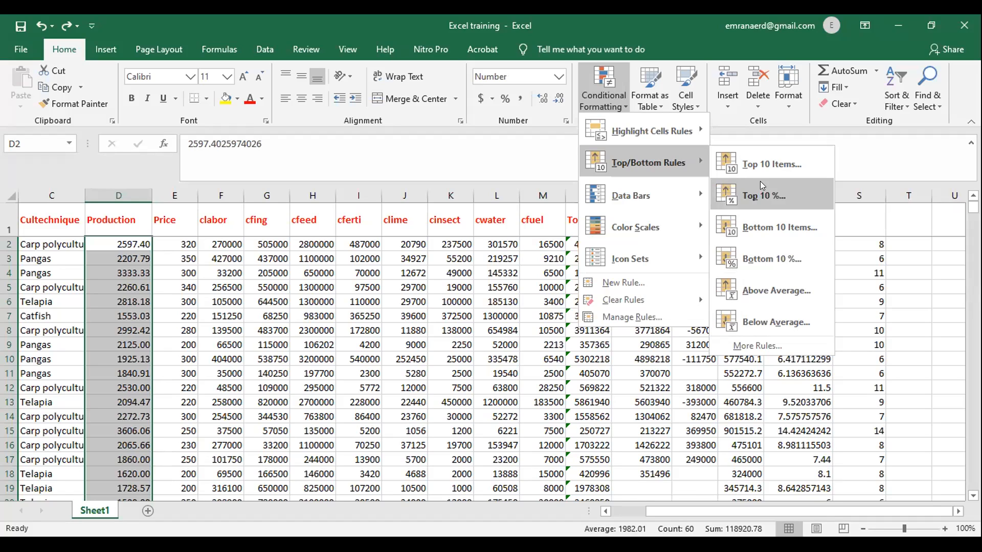
left_click(751, 352)
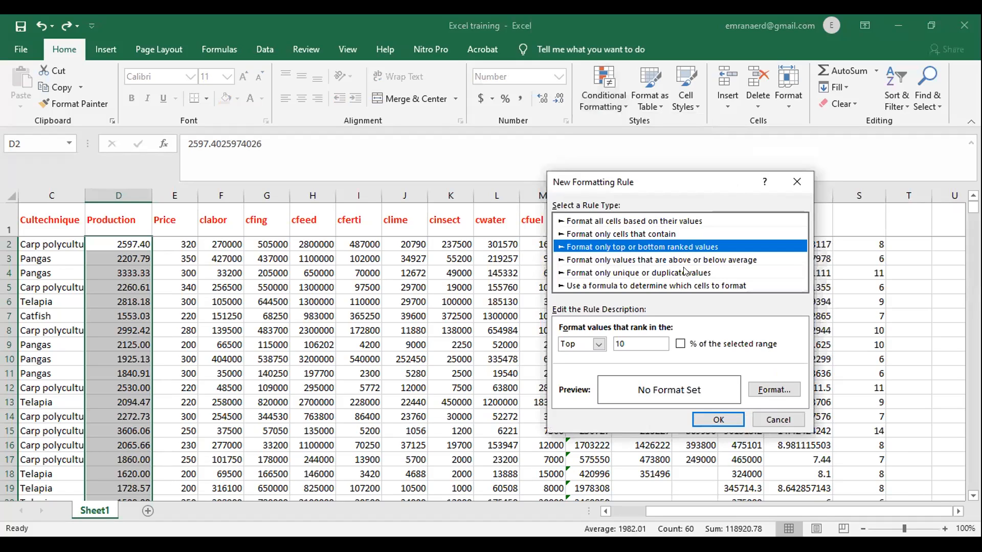
left_click(785, 183)
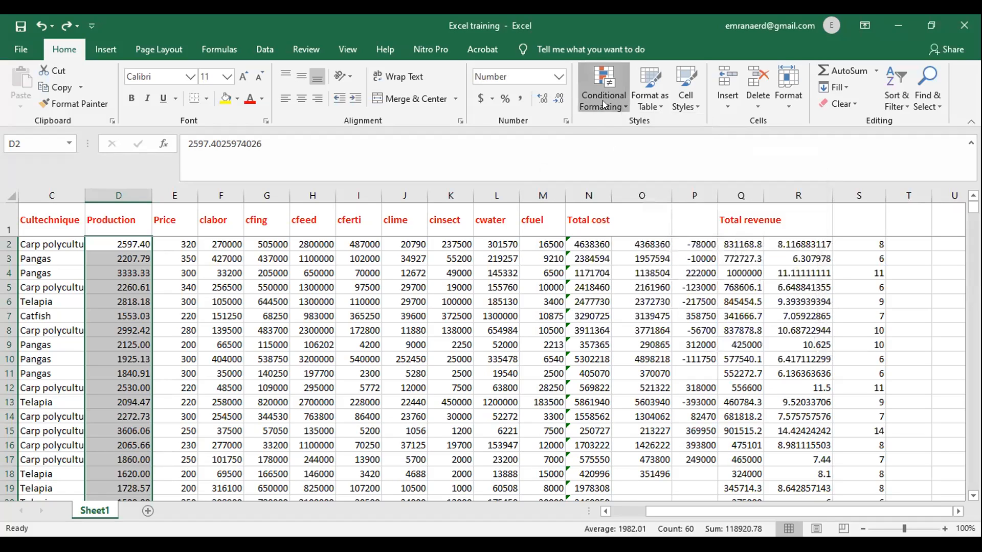
left_click(604, 104)
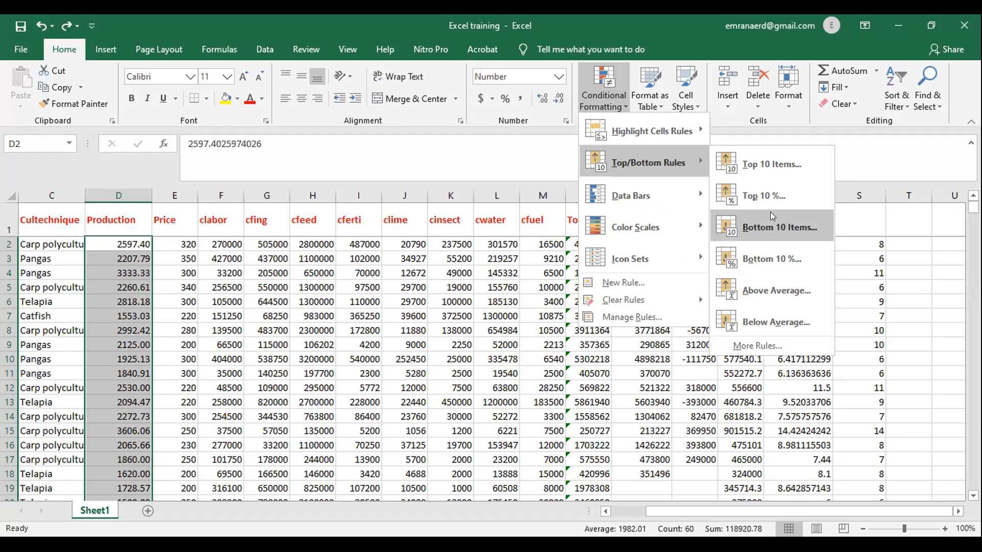
left_click(564, 491)
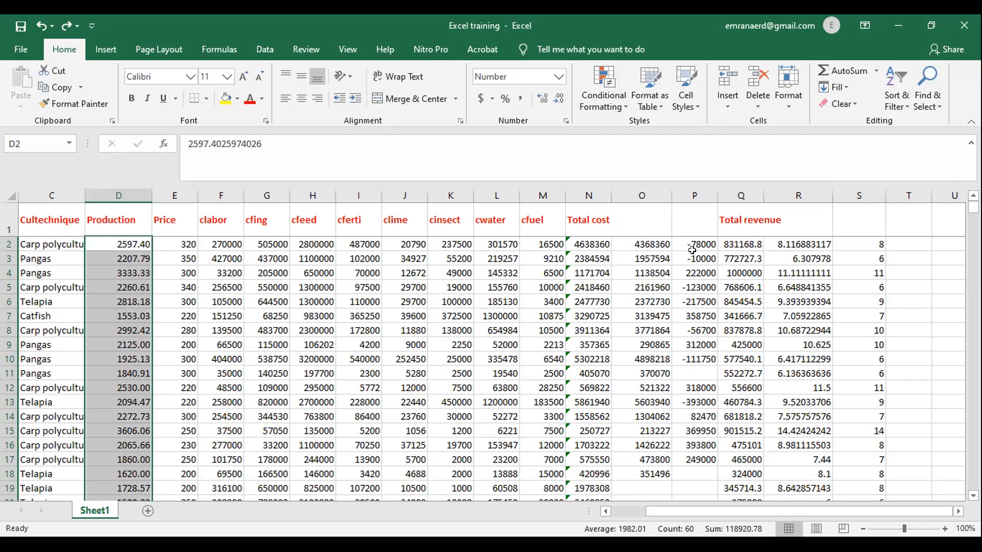
- Examine the columns beside Total cost and the District entries down the rows of the dataset
left_click(675, 217)
left_click_drag(740, 237, 749, 240)
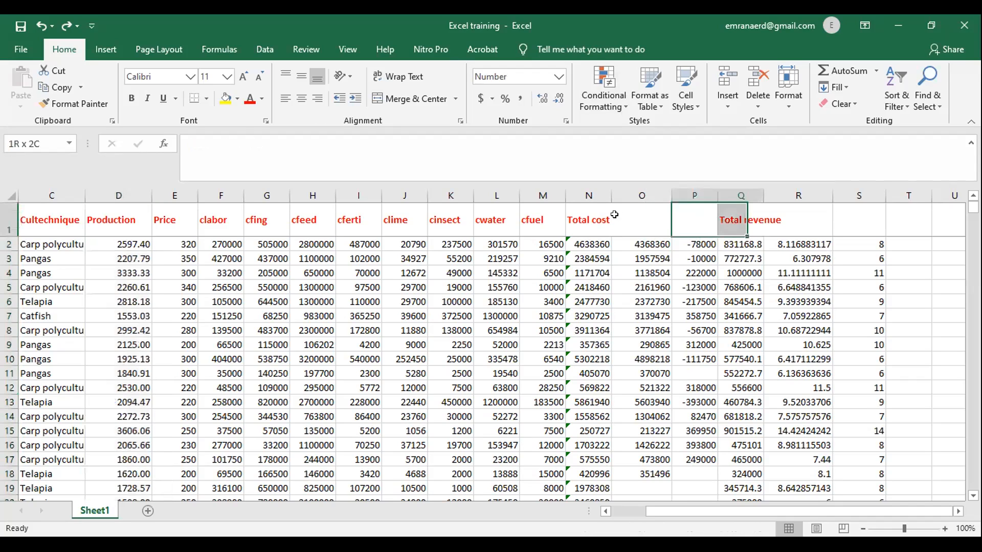
left_click(797, 344)
left_click_drag(633, 216, 722, 240)
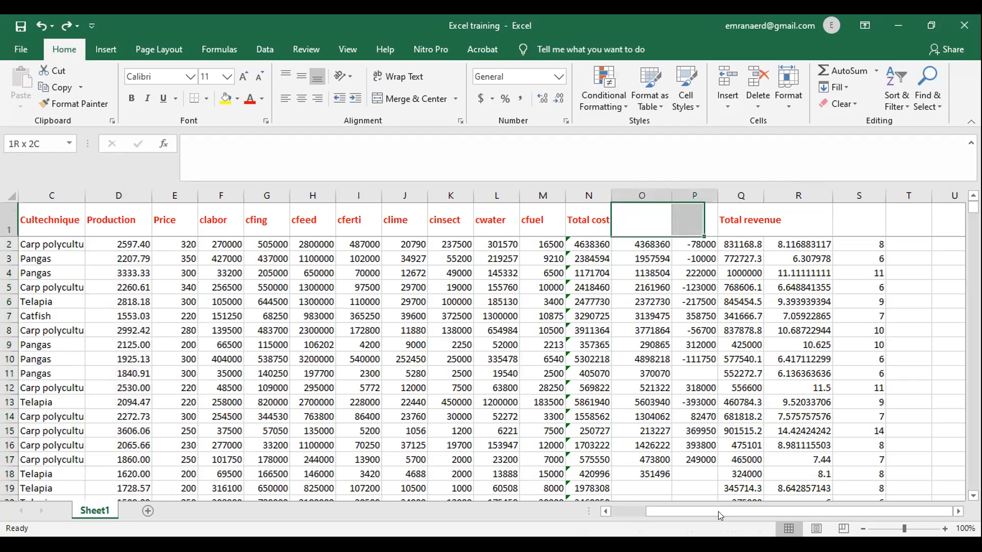
left_click_drag(716, 512, 665, 504)
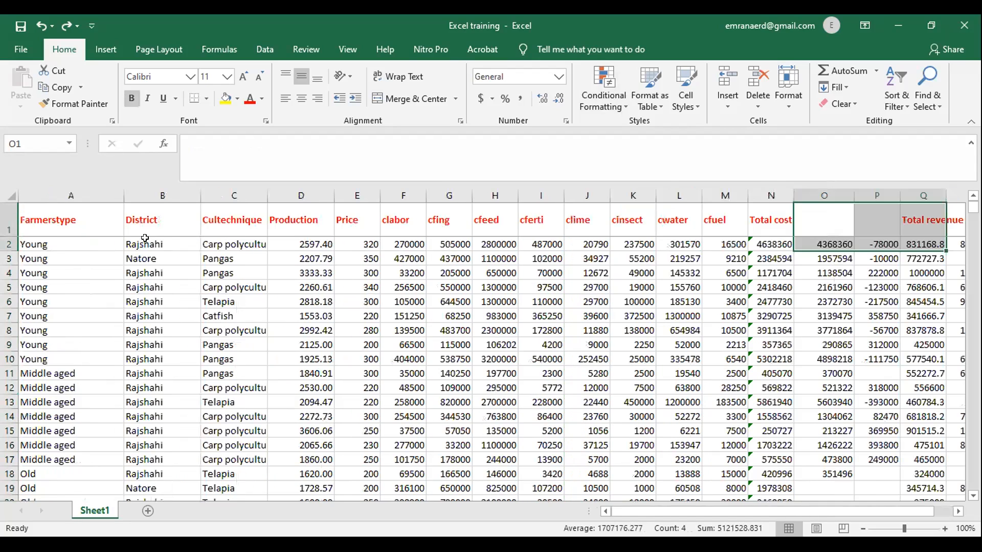
scroll(147, 287, "down", 2)
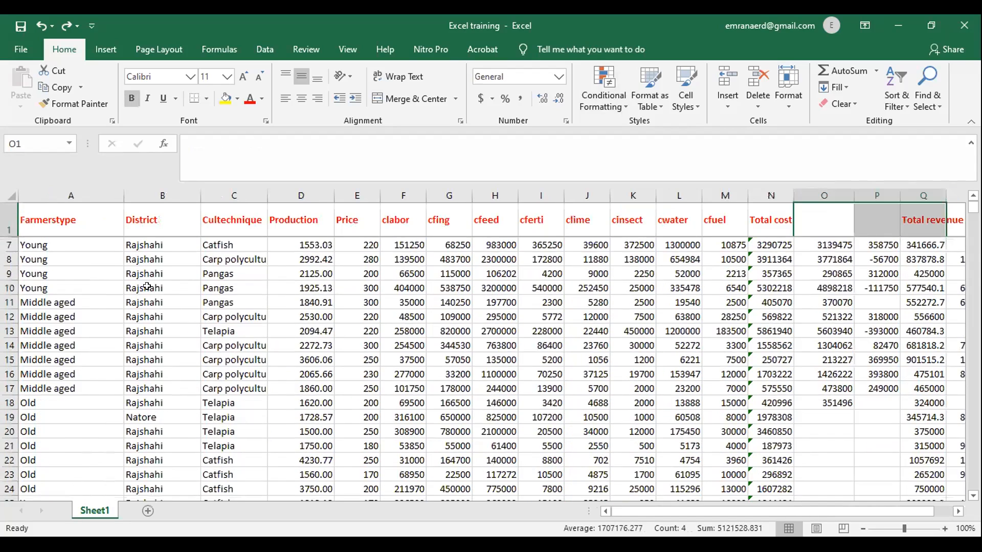
scroll(149, 306, "down", 3)
scroll(157, 389, "down", 4)
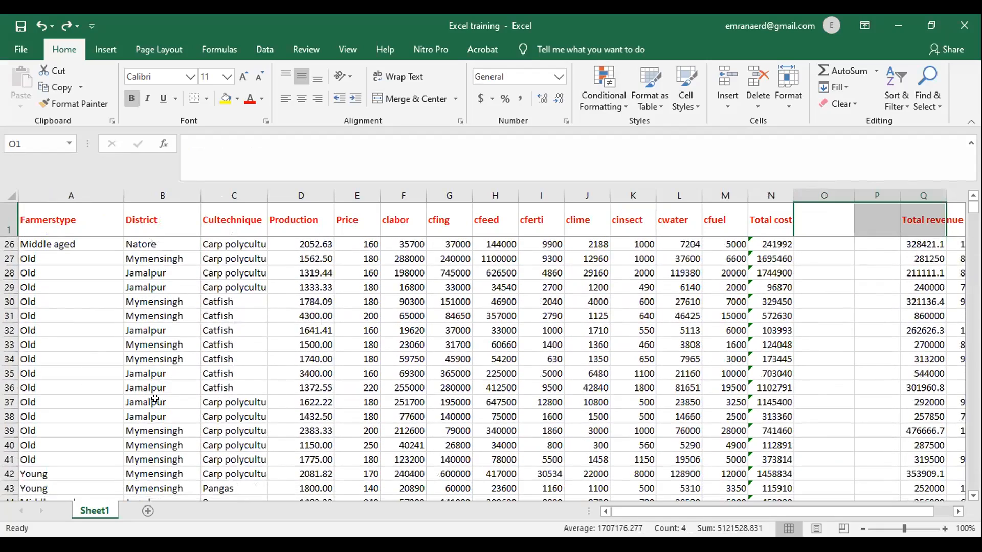
scroll(156, 394, "up", 8)
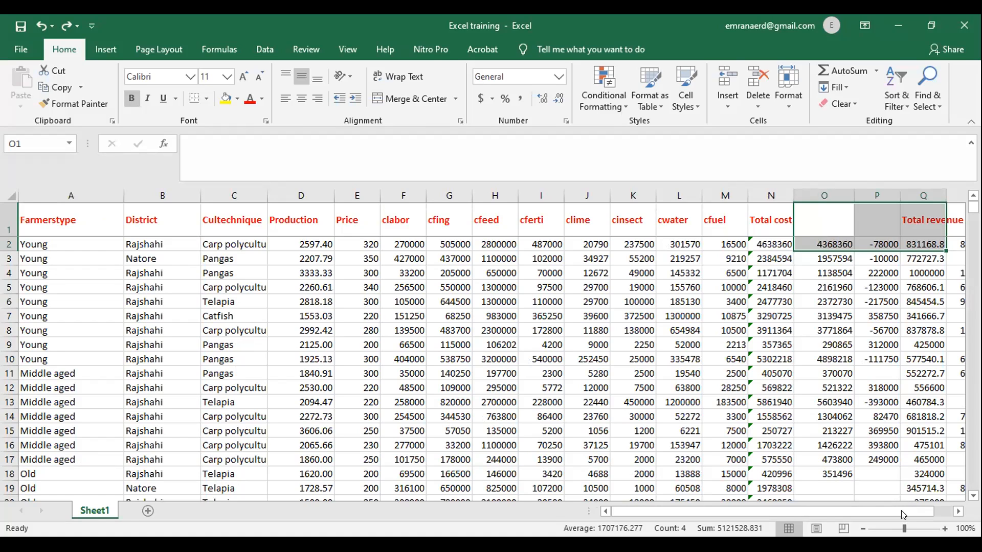
- Clear the contents of columns O through S beside the Total cost column, including the Total revenue header
scroll(936, 503, "right", 1)
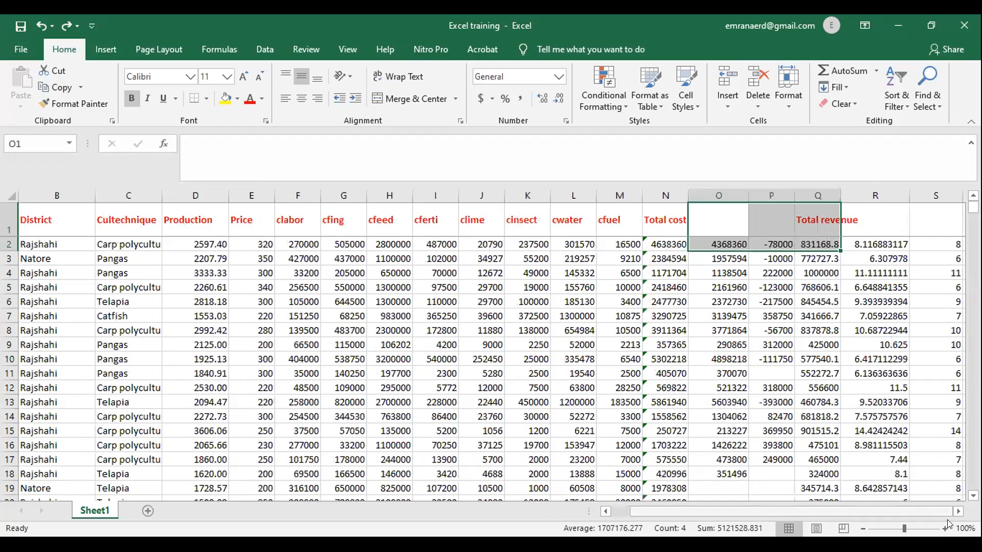
scroll(955, 513, "right", 2)
scroll(955, 512, "right", 2)
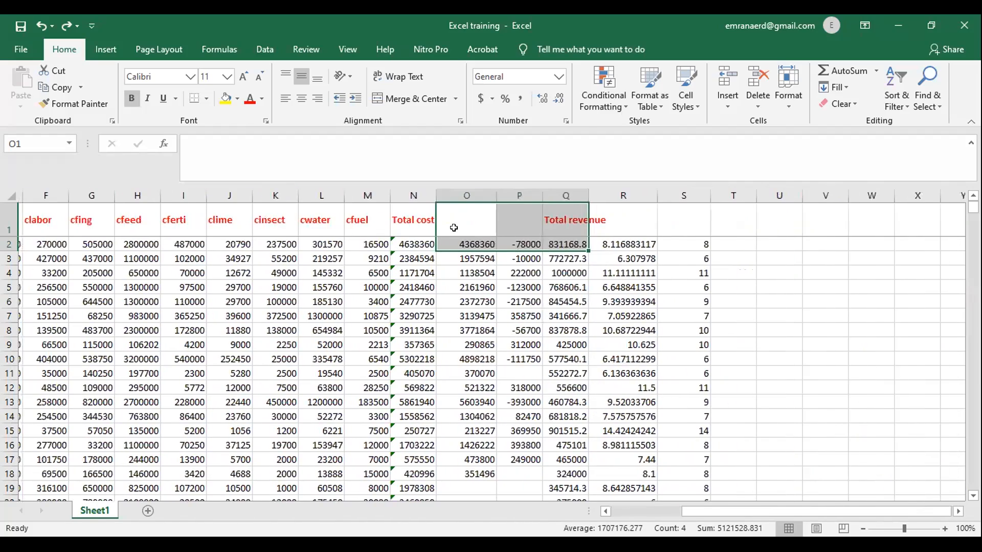
left_click(455, 220)
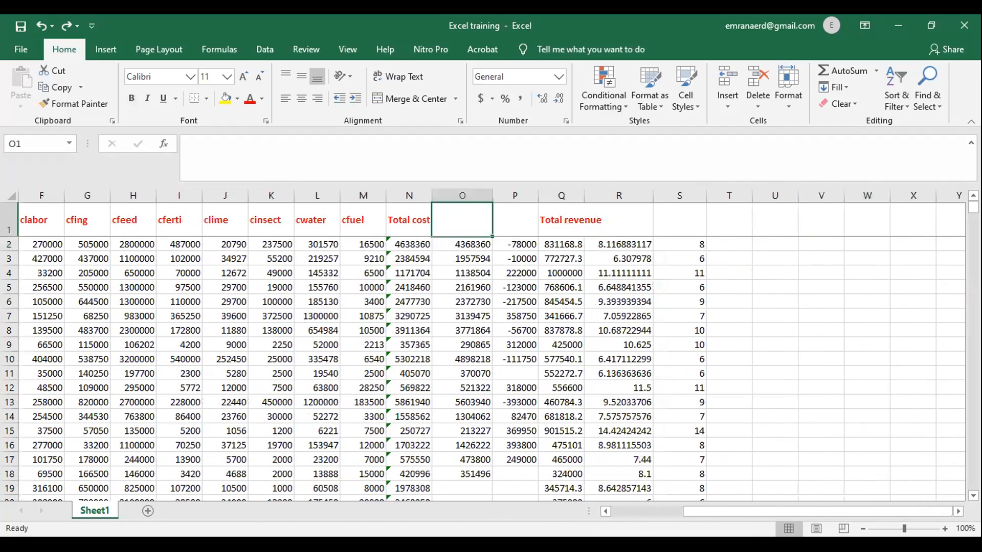
left_click_drag(455, 220, 691, 456)
key("Delete")
scroll(670, 412, "up", 15)
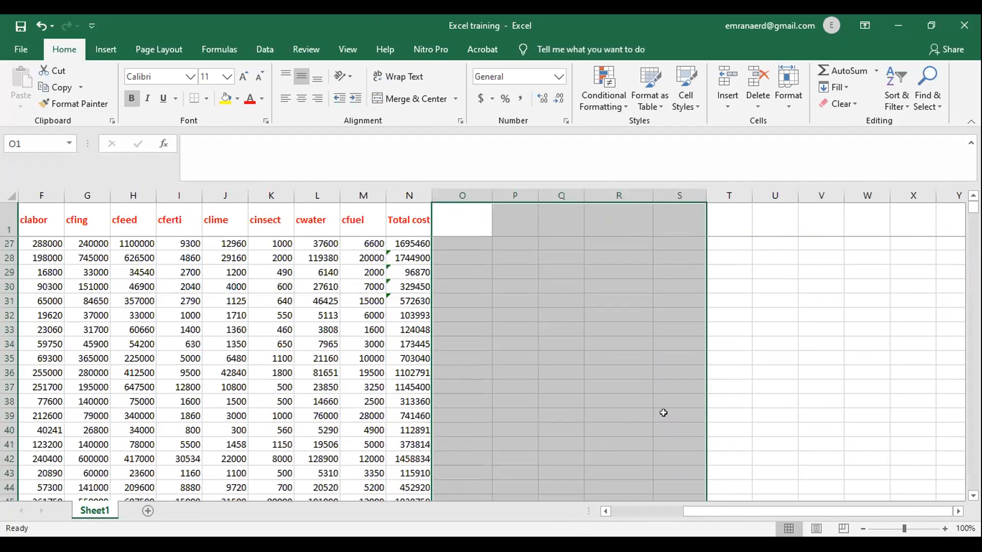
- Start a SUMIF formula in cell P3 with the District cells B2:B61 as the evaluated range
left_click(522, 256)
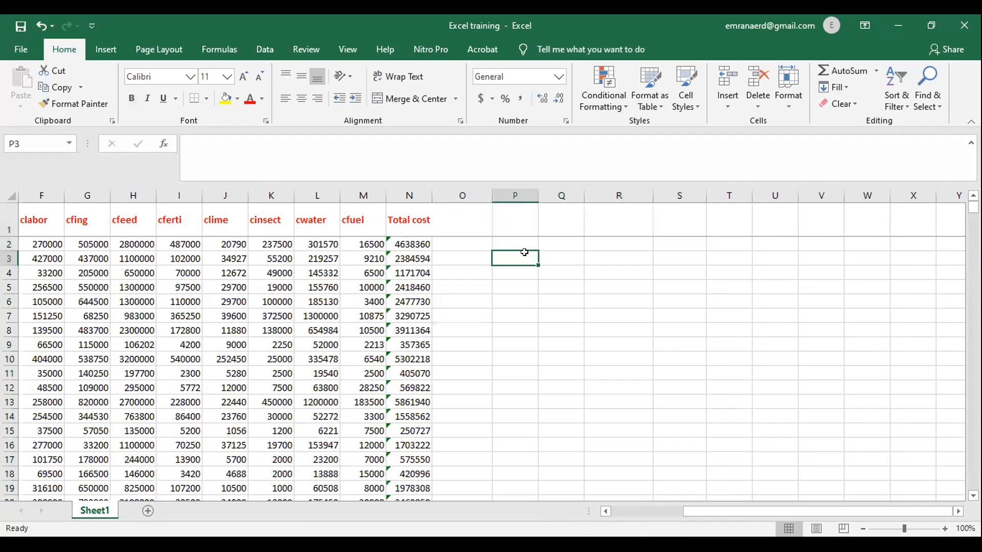
type("=sum")
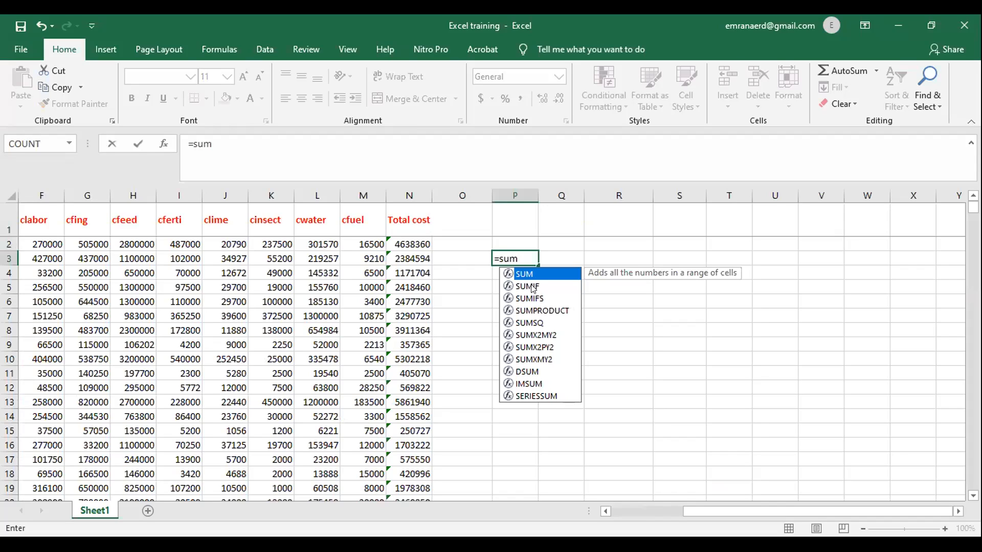
double_click(533, 287)
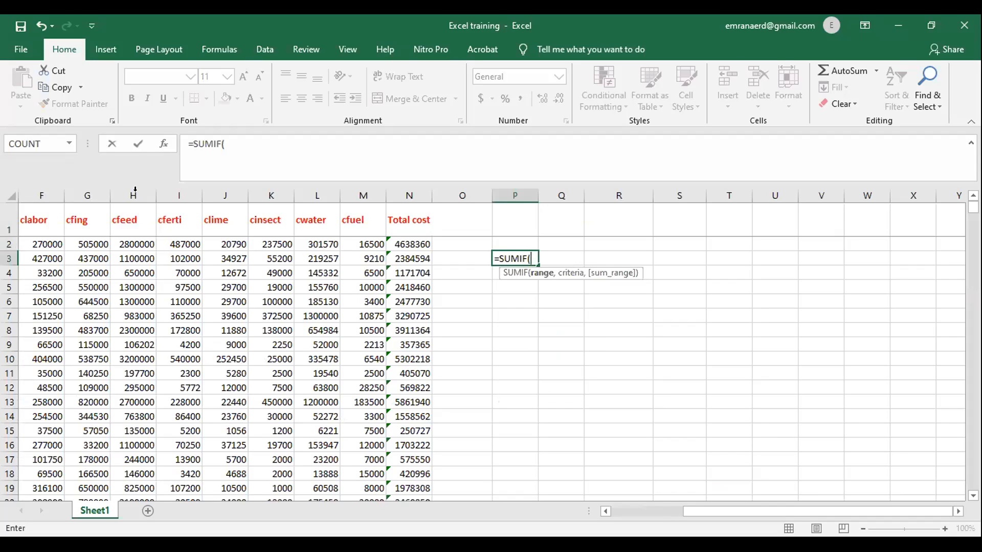
left_click(163, 143)
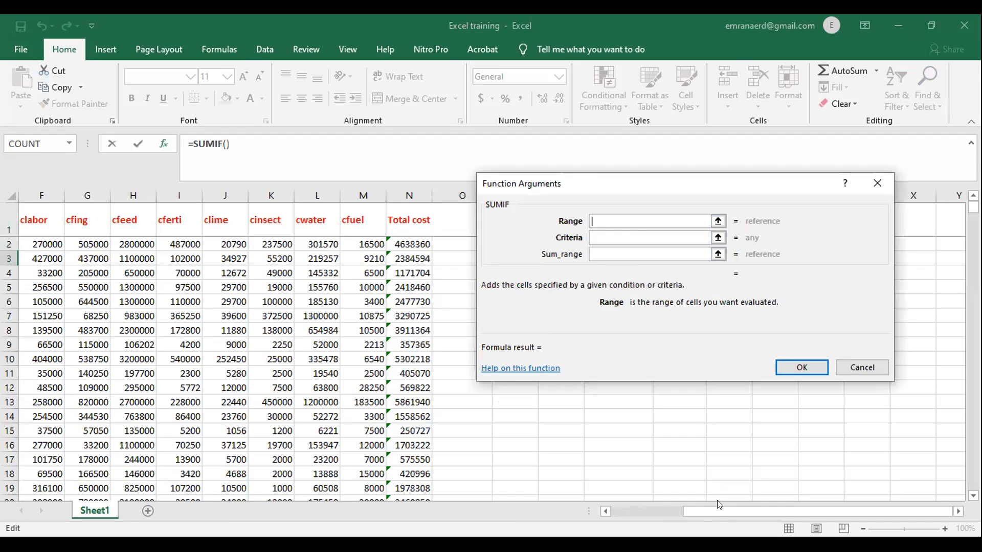
left_click_drag(718, 508, 645, 507)
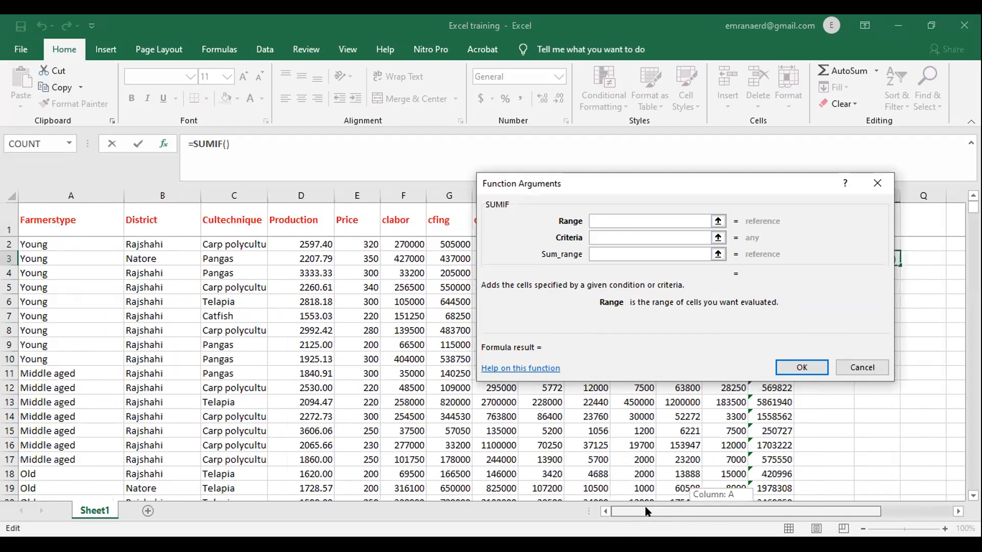
left_click(146, 248)
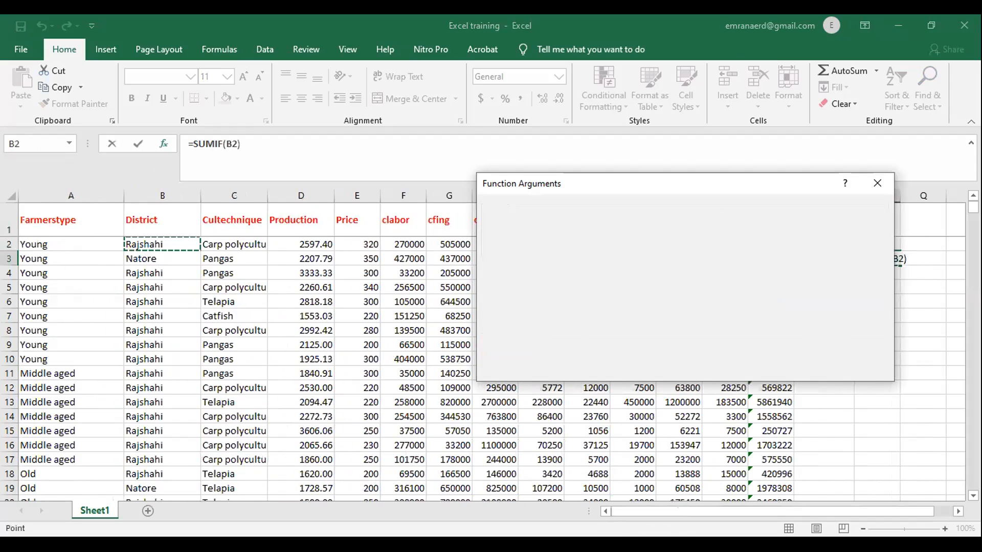
left_click_drag(145, 246, 137, 475)
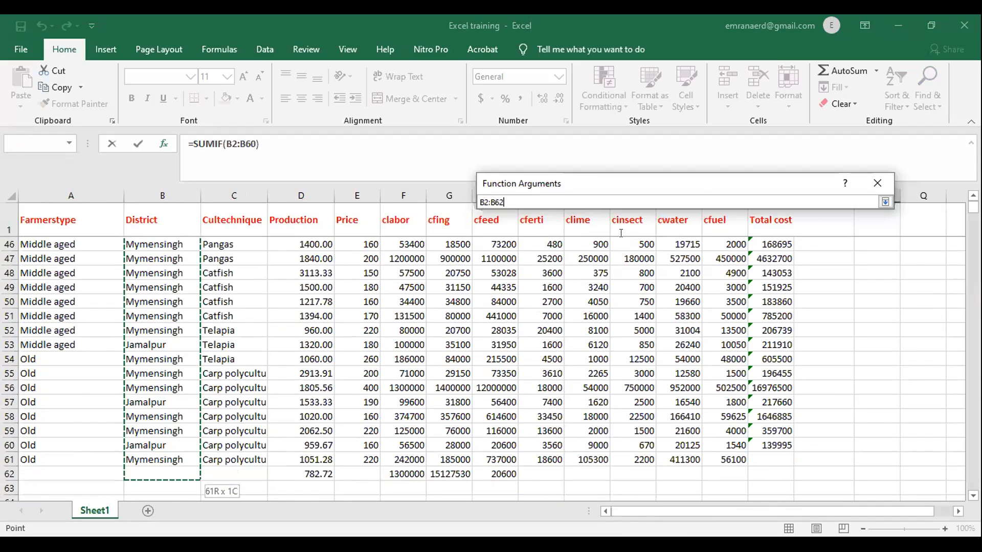
left_click(621, 236)
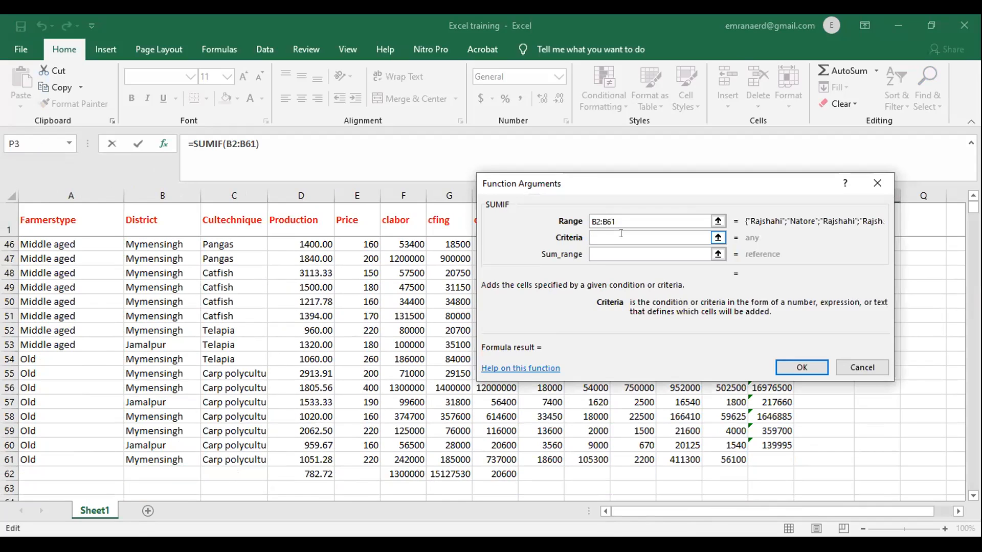
- Set the SUMIF criterion to Mymensingh and the sum range to Production cells D2:D61, complete the formula, and reselect cell P3
type("Mymensingh")
key("Tab")
left_click_drag(306, 459, 306, 244)
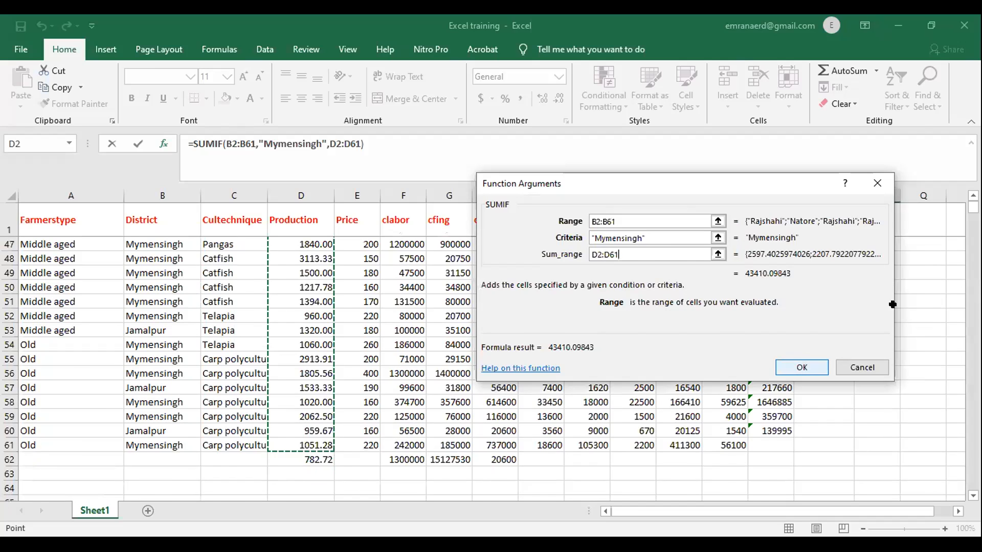
key("Return")
key("Down")
key("Down")
key("Down")
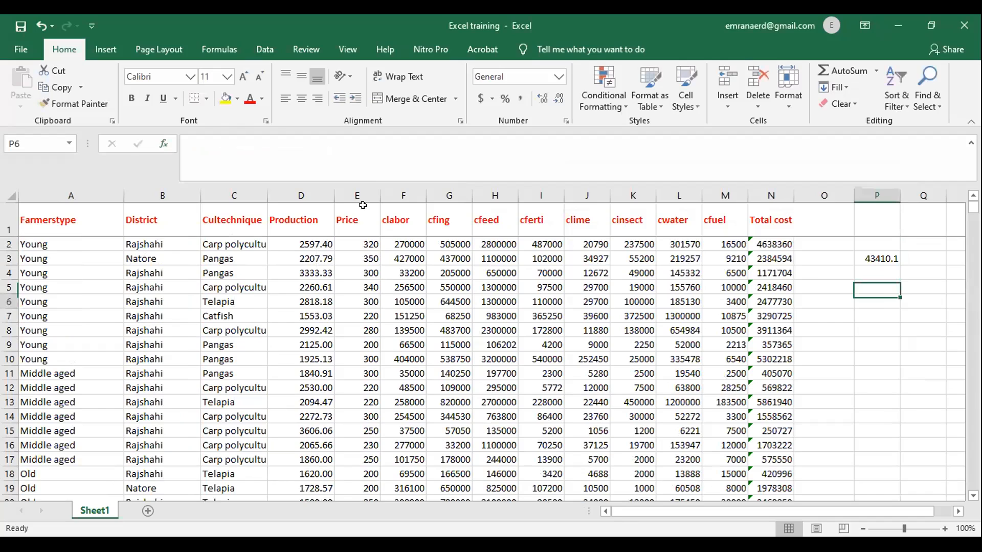
key("Up")
key("Up")
key("Up")
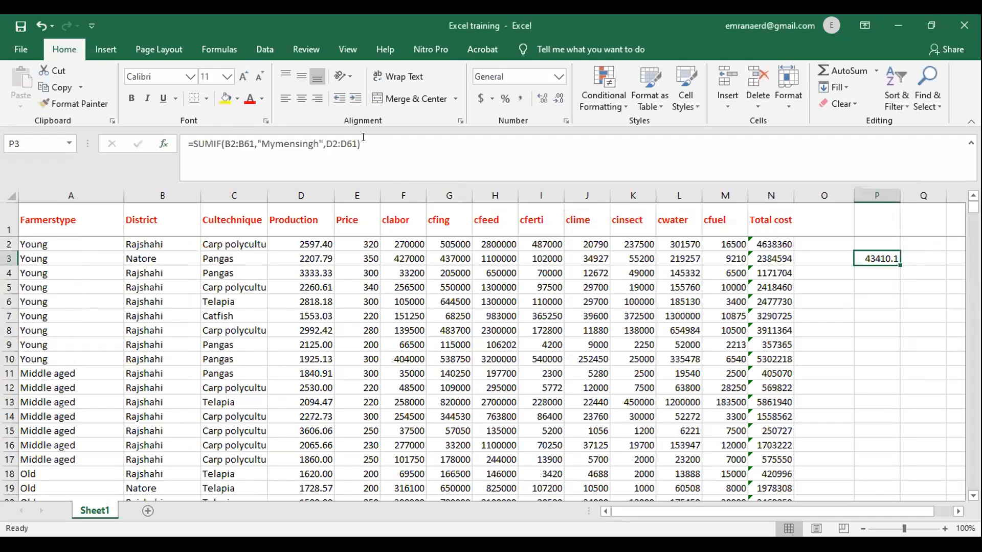
double_click(867, 255)
left_click(876, 301)
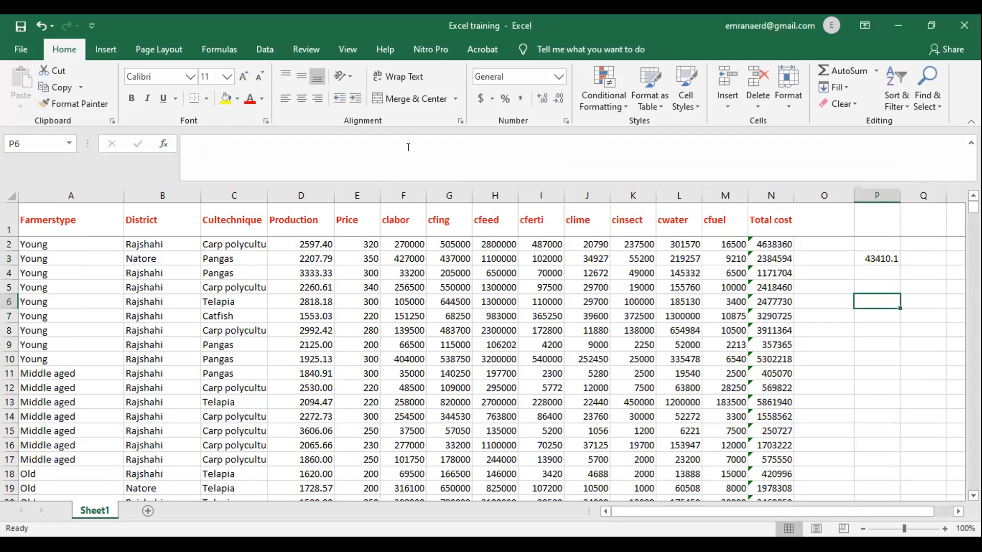
left_click(873, 260)
double_click(869, 263)
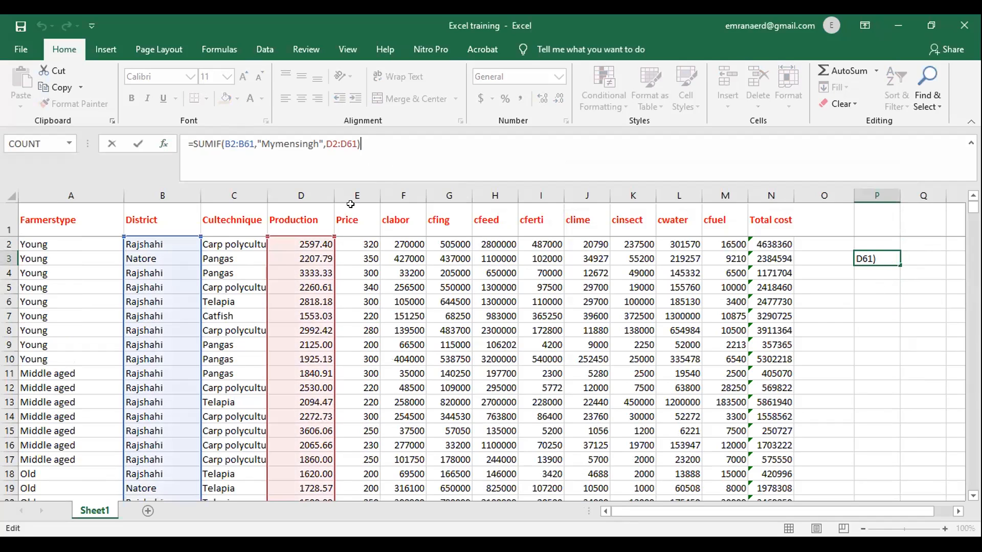
key("Escape")
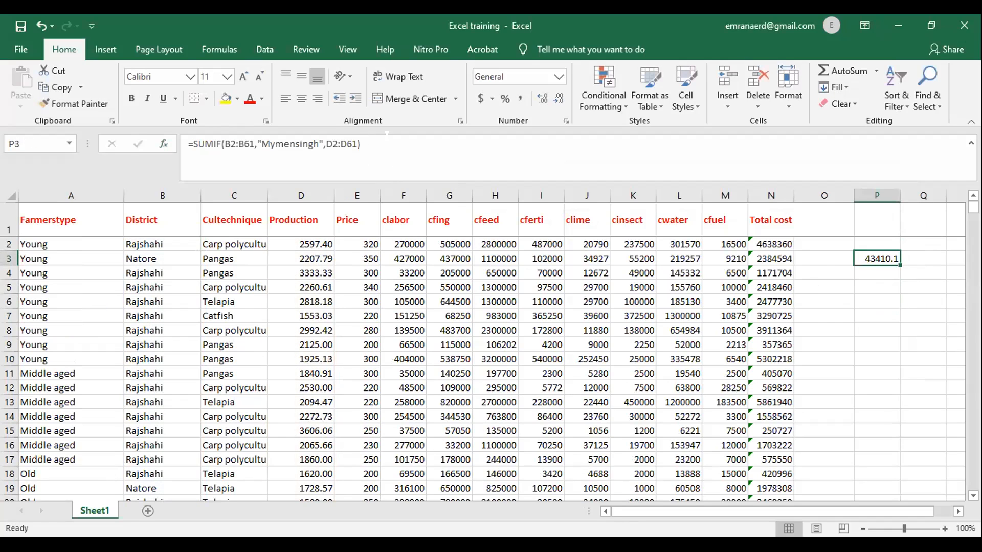
- Change the criterion of the SUMIF formula in cell P3 to Rajshahi and apply it
key("F2")
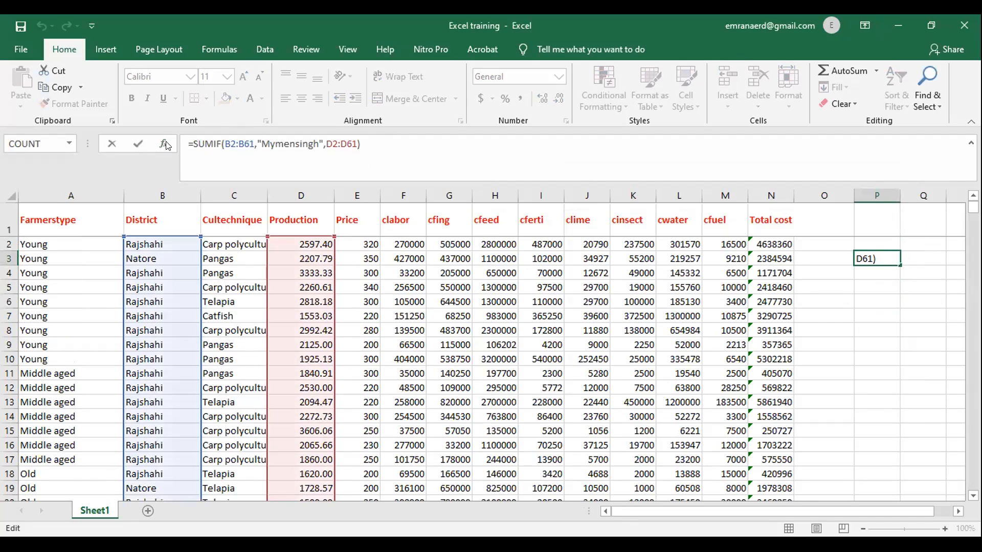
key("shift+F3")
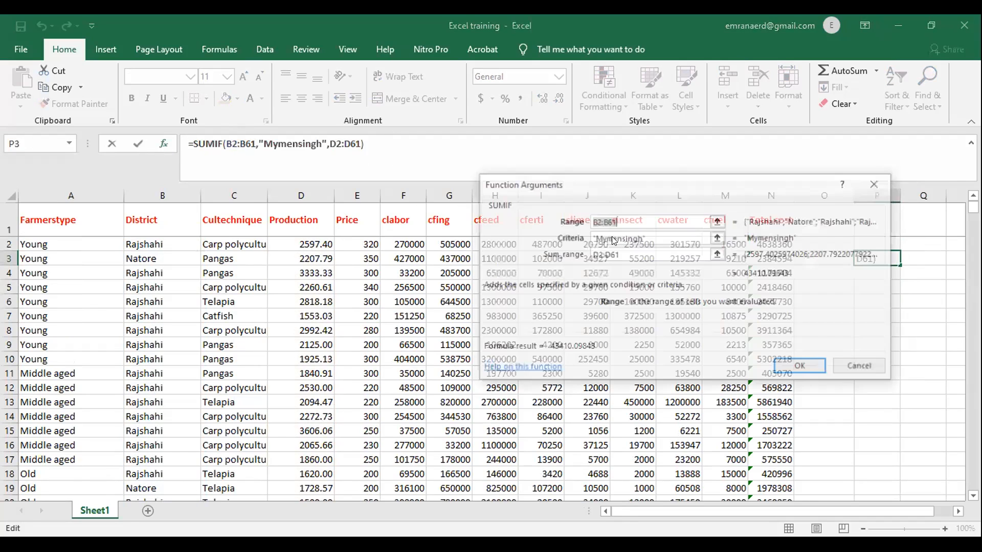
left_click(595, 237)
double_click(595, 238)
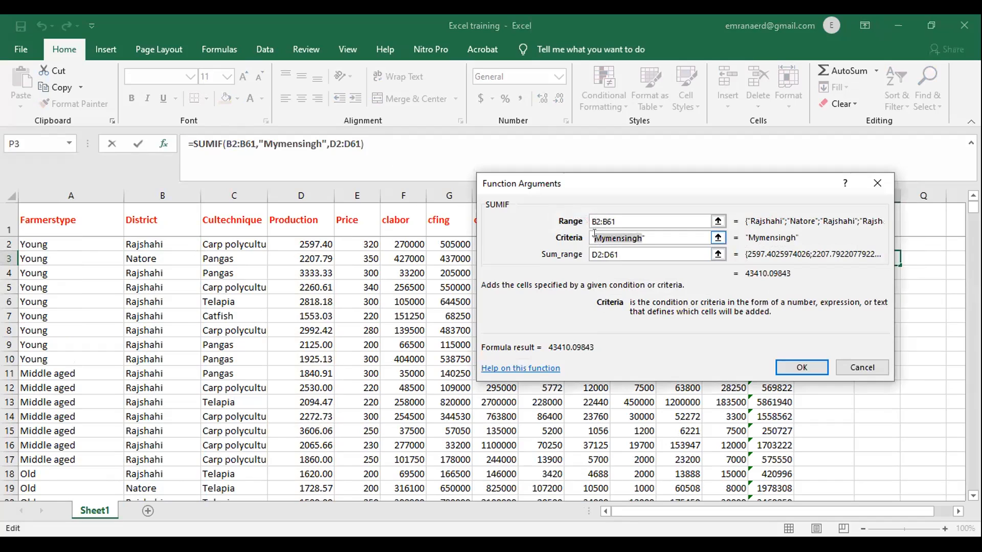
type("Rajshahi")
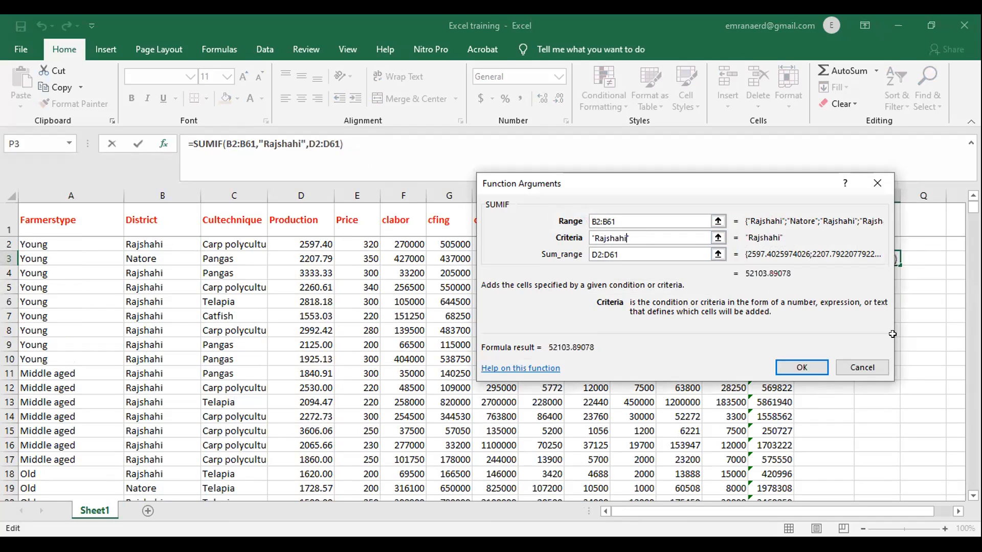
key("Return")
key("Down")
key("Down")
key("Down")
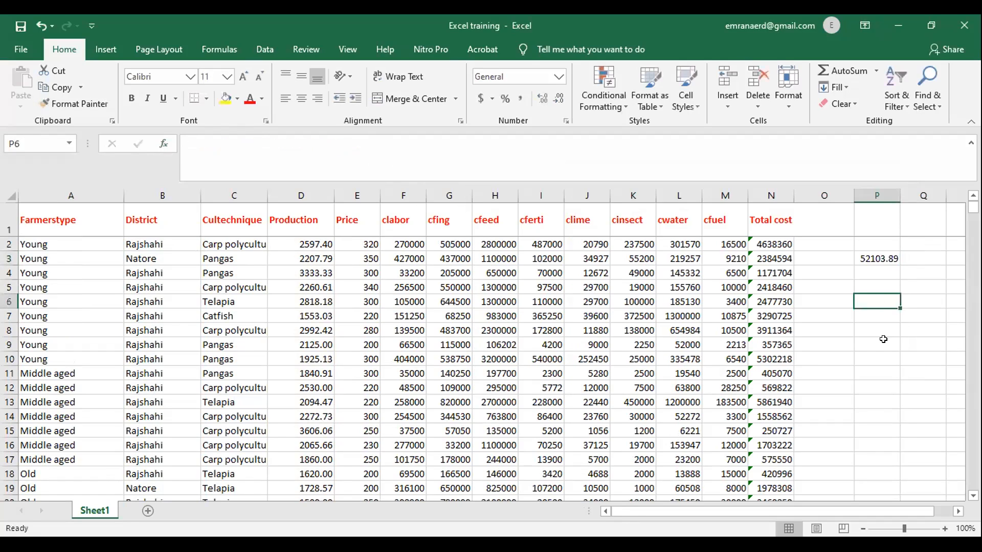
- Examine the SUMIF formula in cell P3 and the District and Production ranges it refers to
key("Up")
key("Up")
key("Up")
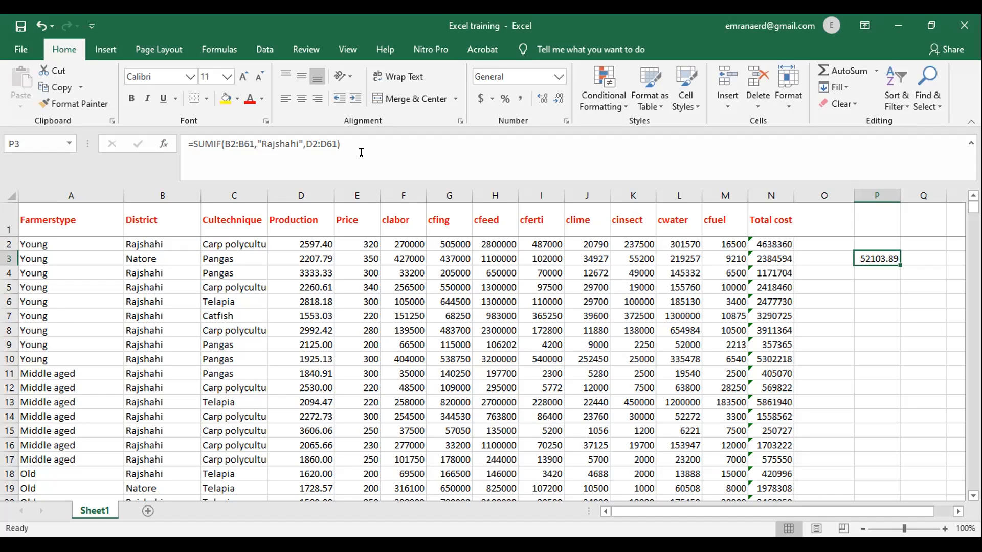
double_click(865, 264)
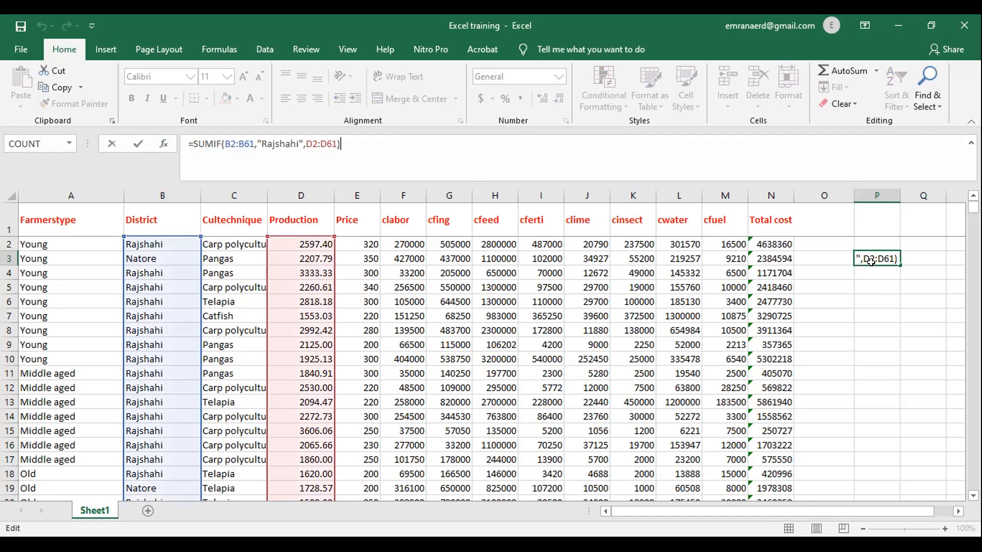
key("Return")
key("Return")
key("Return")
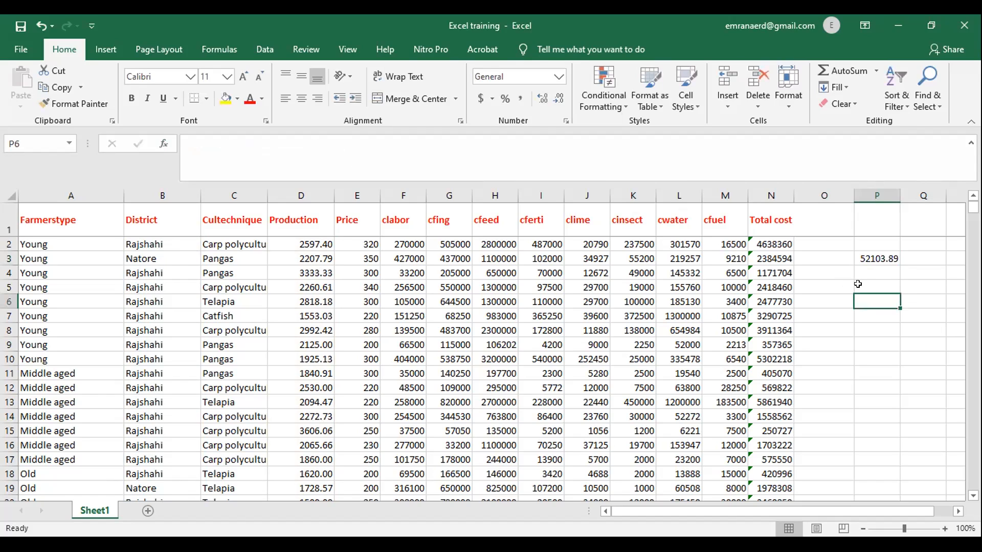
- Start an AVERAGEIF formula in cell P4 with the Cultechnique cells C2:C61 as the evaluated range
left_click(865, 272)
type("Avearg")
key("BackSpace")
key("BackSpace")
key("BackSpace")
key("BackSpace")
key("BackSpace")
key("BackSpace")
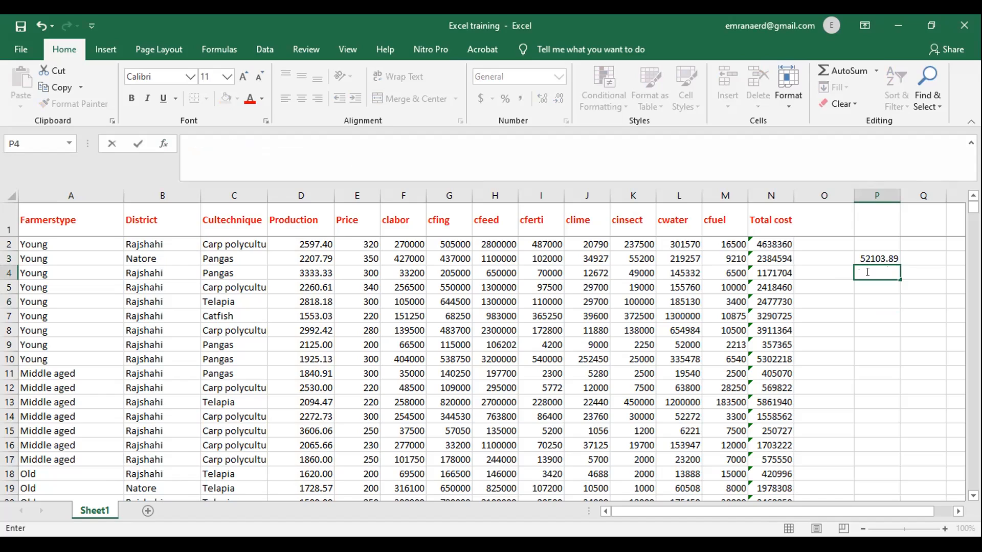
type("=ave")
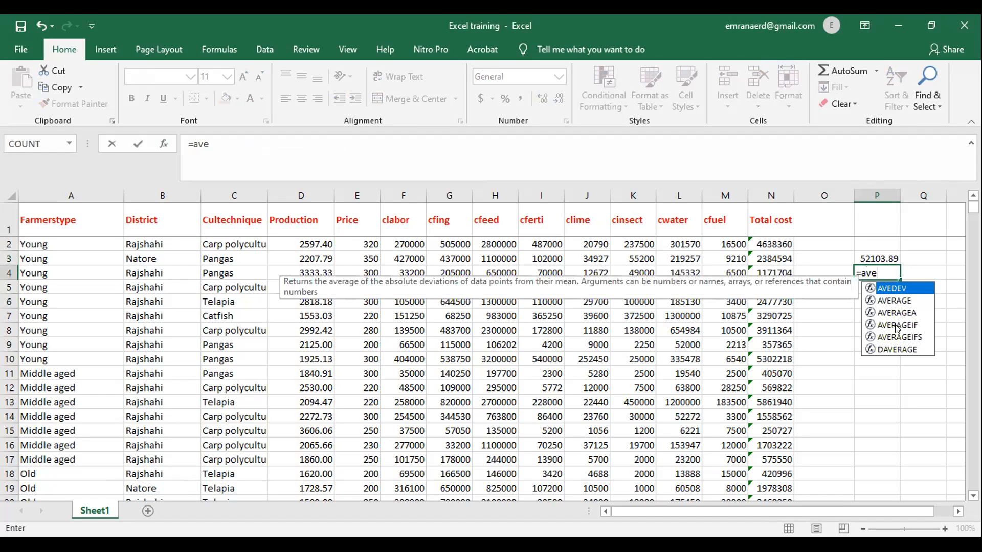
double_click(900, 327)
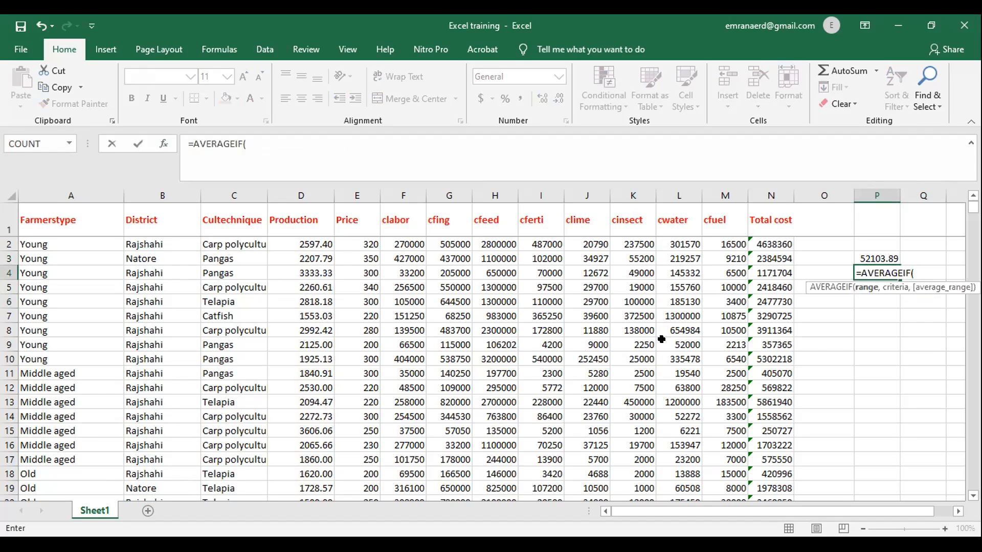
left_click(163, 144)
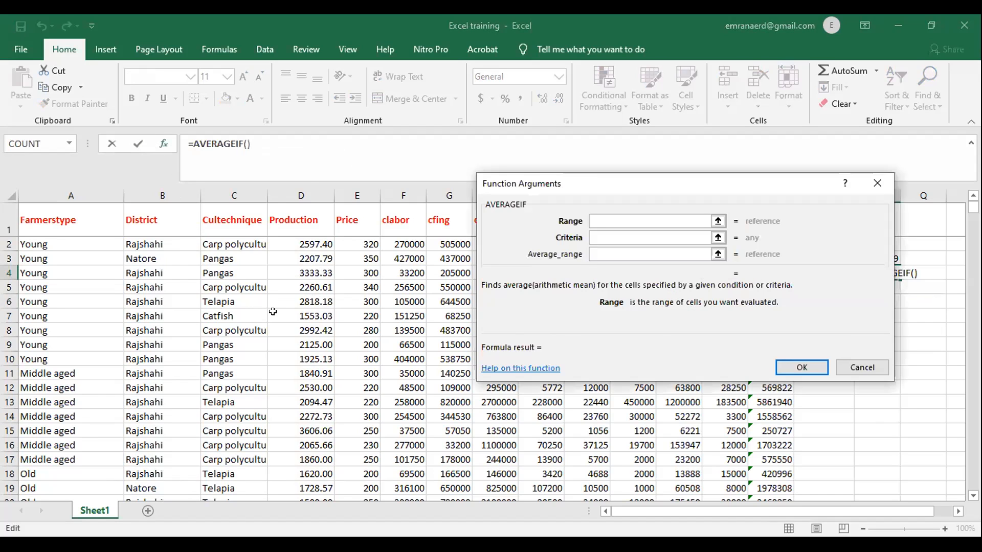
left_click(227, 244)
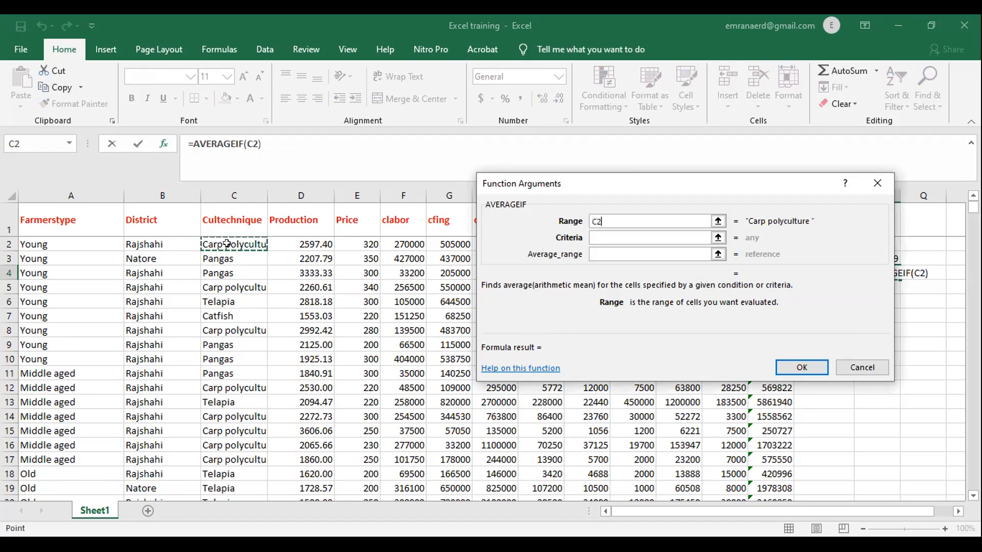
left_click_drag(227, 244, 234, 481)
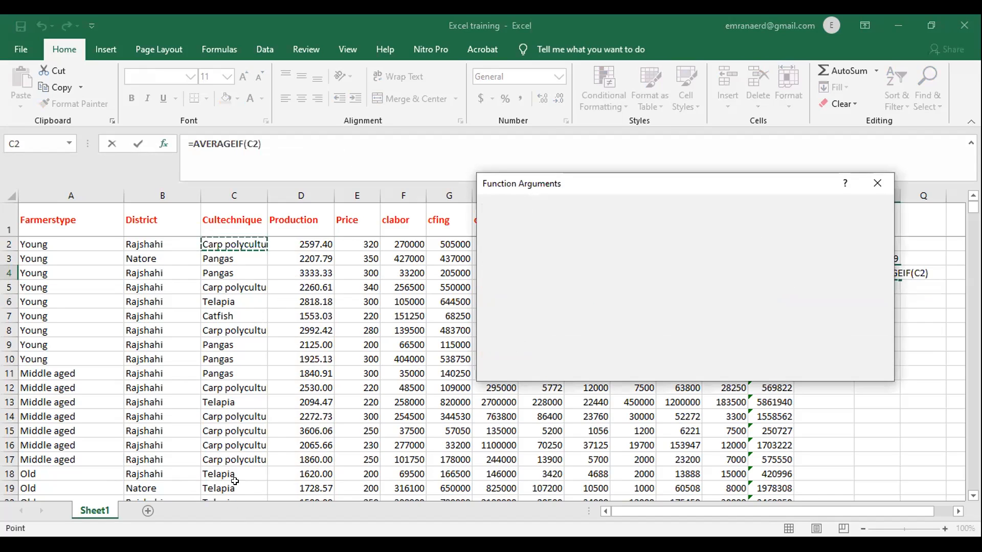
left_click_drag(235, 481, 235, 459)
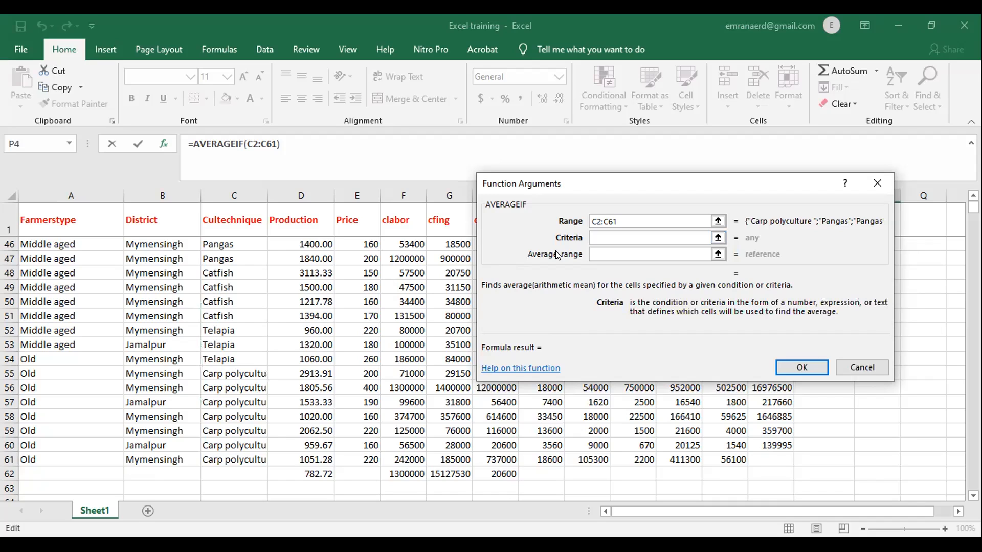
- Set the AVERAGEIF criterion to pangas and the average range to Price cells E2:E61, and complete the formula
type("pangas")
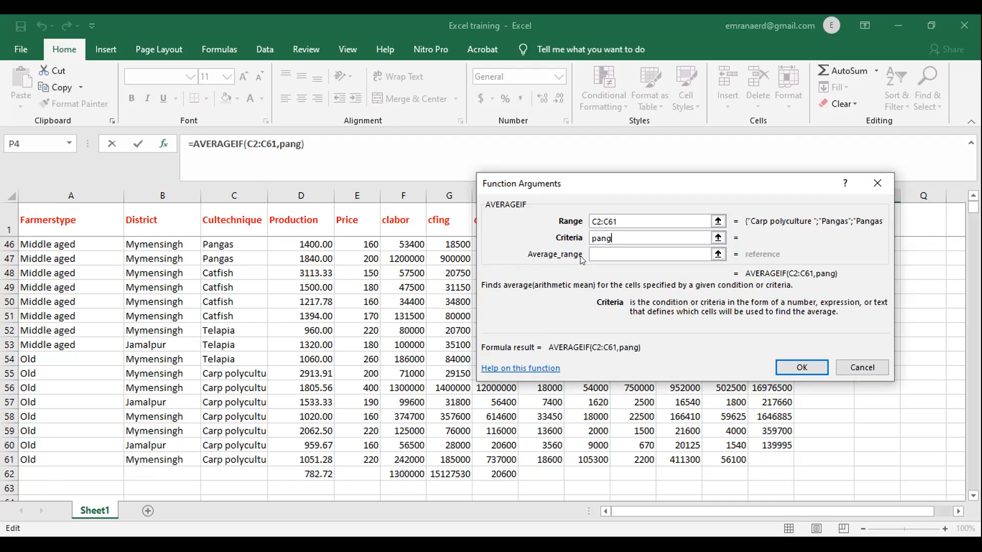
key("Tab")
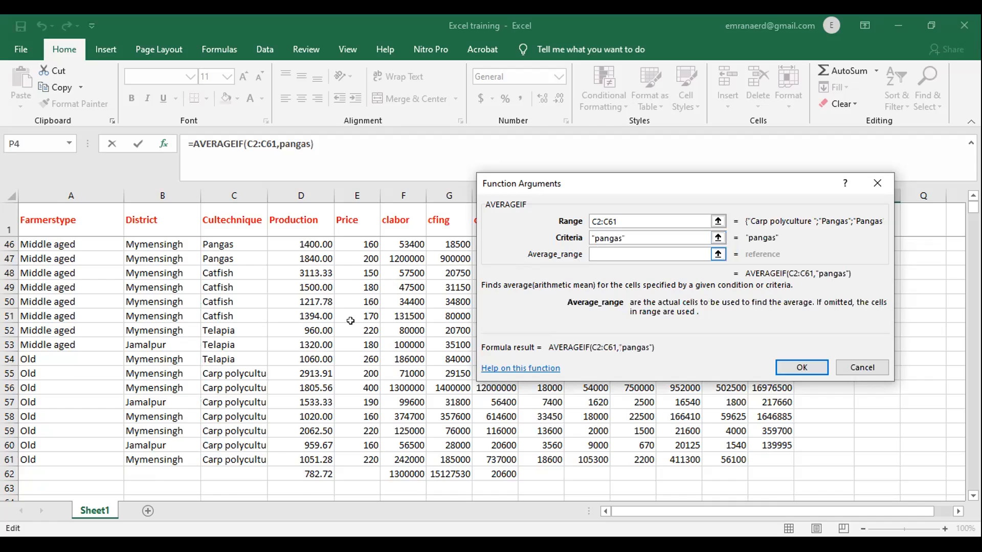
scroll(359, 260, "up", 13)
scroll(360, 259, "up", 2)
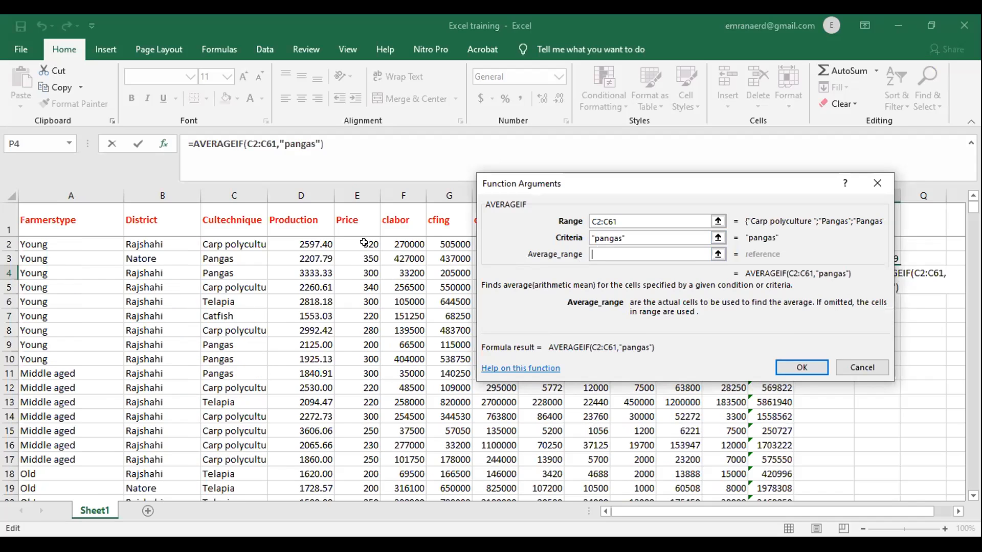
left_click_drag(363, 244, 349, 523)
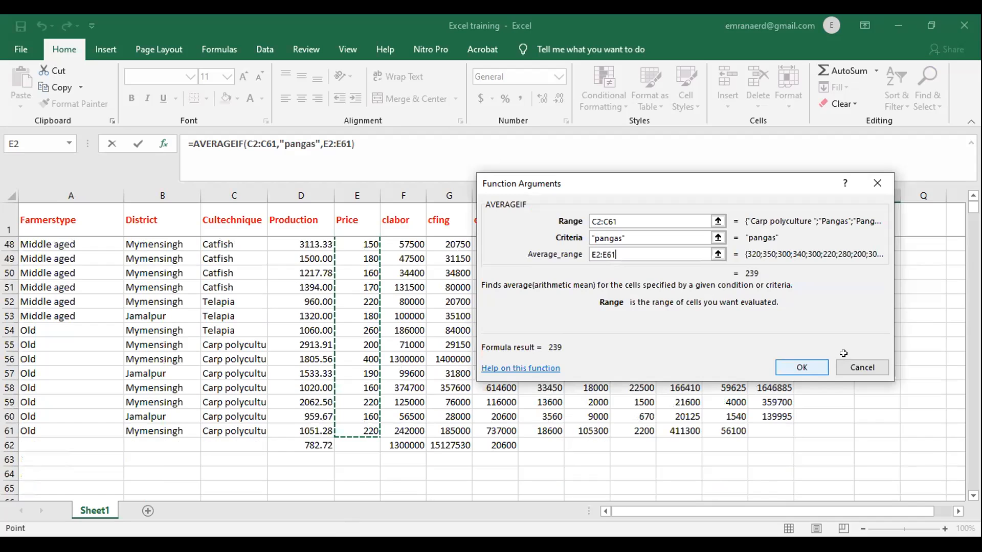
key("Return")
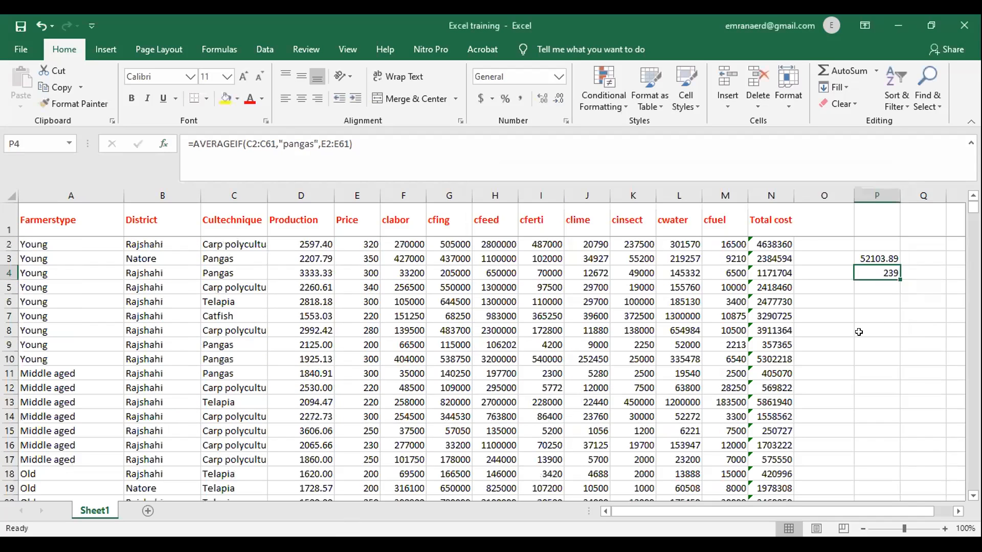
- Reopen the arguments of the AVERAGEIF formula in cell P4 and set its criterion to catfish
left_click(869, 317)
key("Up")
key("Up")
key("Up")
left_click(298, 144)
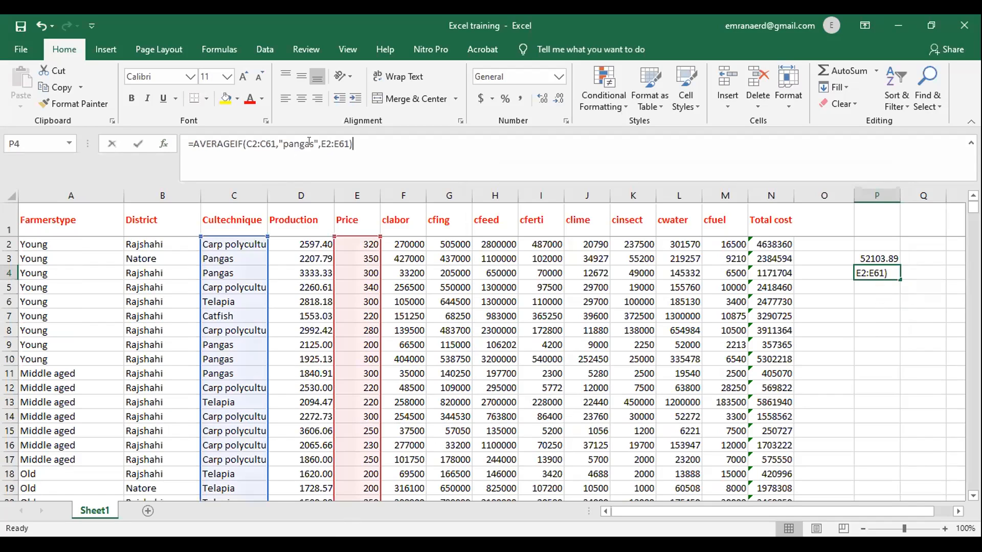
key("shift+Right")
key("shift+Right")
key("shift+Right")
key("shift+F3")
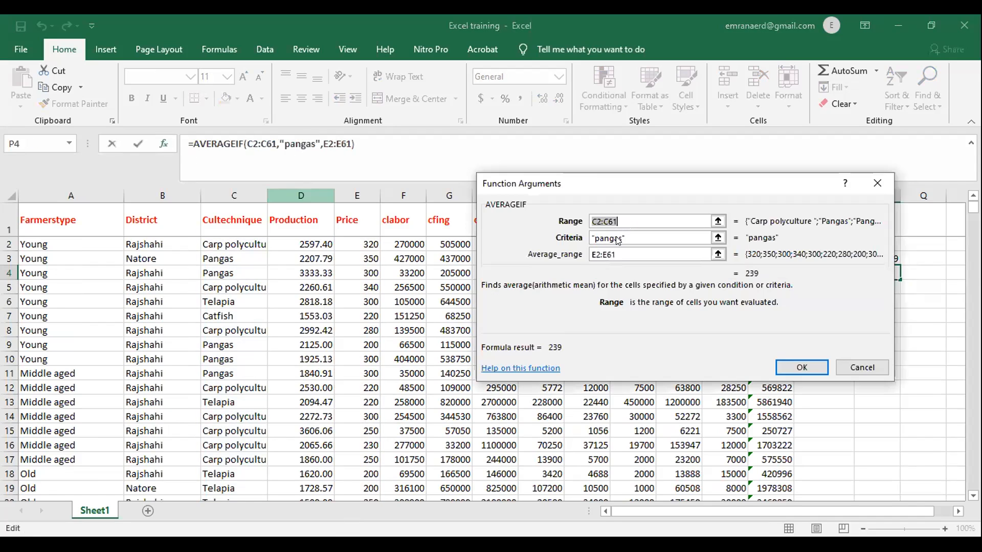
left_click(597, 240)
mouse_move(598, 239)
left_mouse_down()
mouse_move(618, 239)
mouse_move(594, 232)
left_mouse_up()
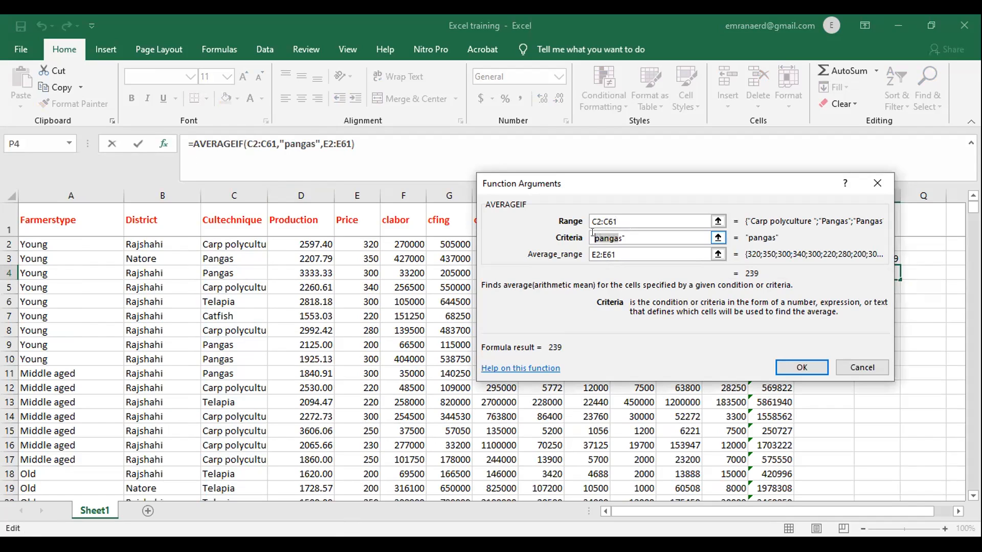
type("catfish")
key("Delete")
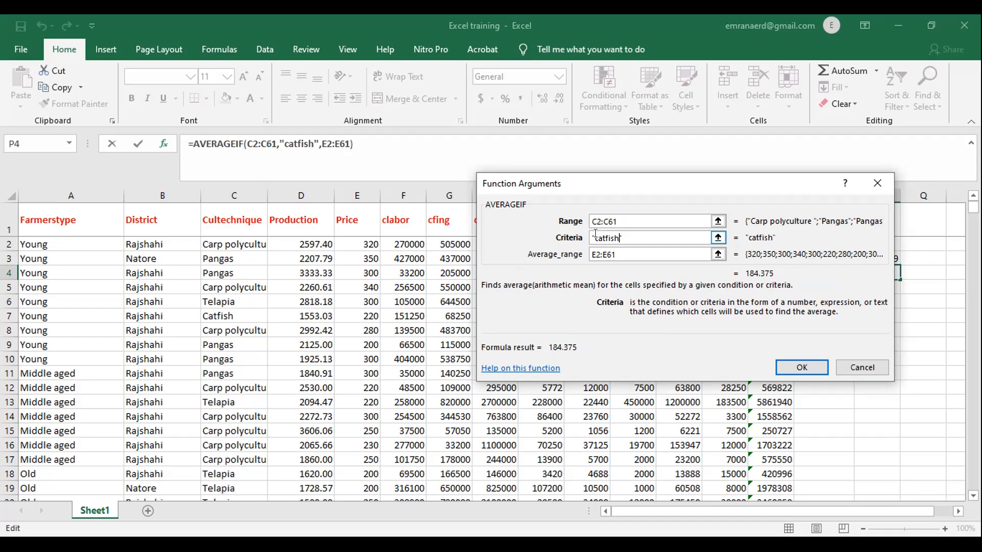
- Capitalize the AVERAGEIF criterion as Catfish and apply the formula to cell P4
left_click(598, 238)
key("BackSpace")
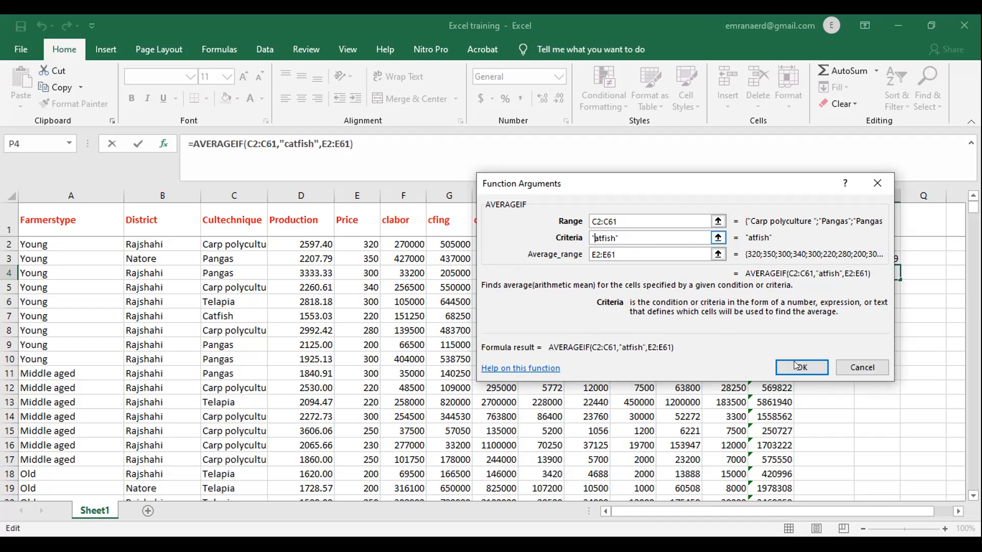
type("C")
left_click(641, 254)
key("Return")
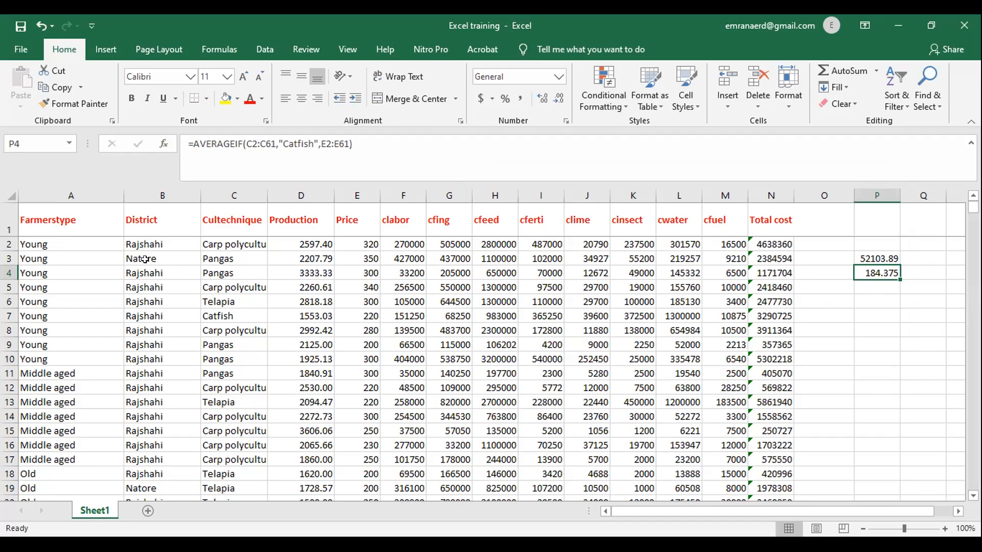
- Reopen the arguments of the SUMIF formula in cell P3 and reselect District cells B2:B61 as its range
left_click(871, 252)
left_click(362, 141)
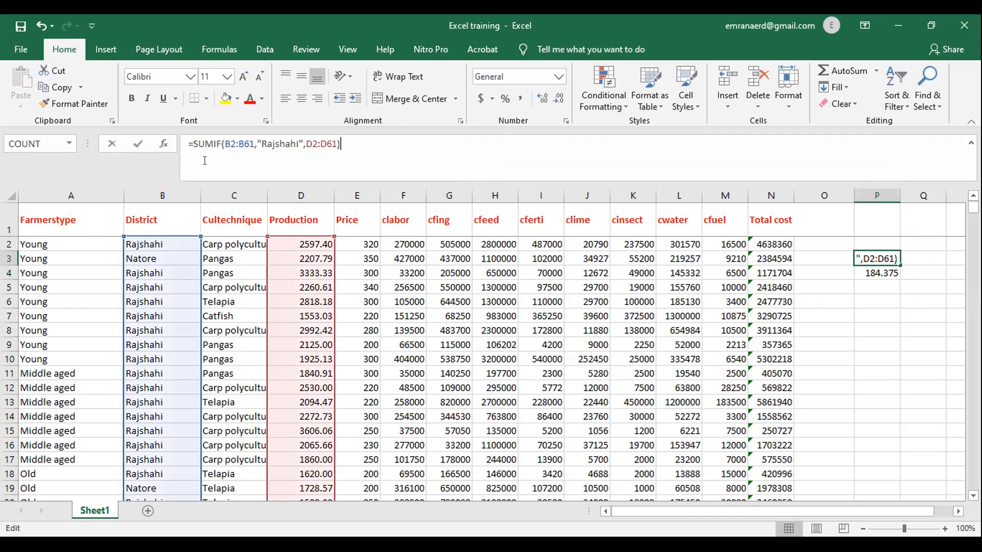
left_click(164, 145)
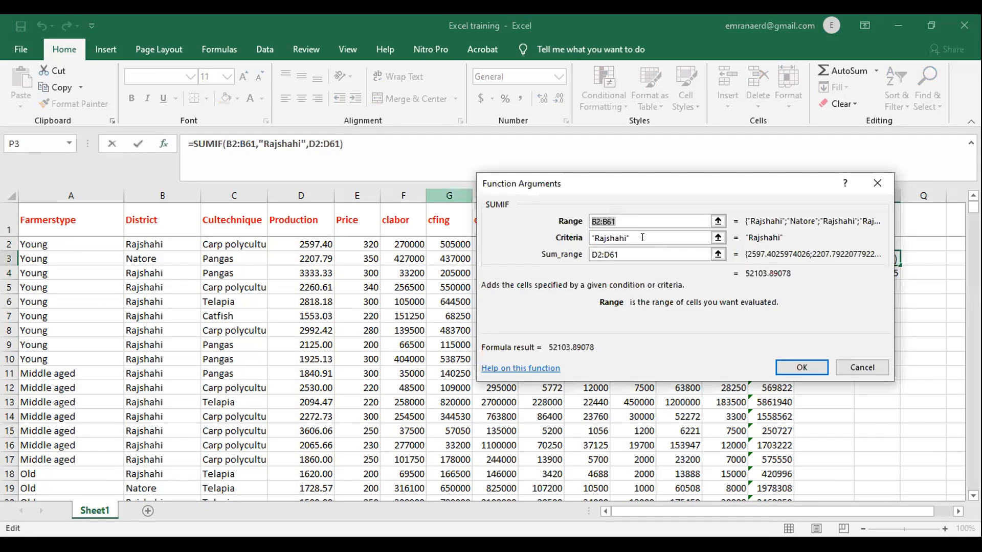
left_click(717, 220)
left_click(153, 250)
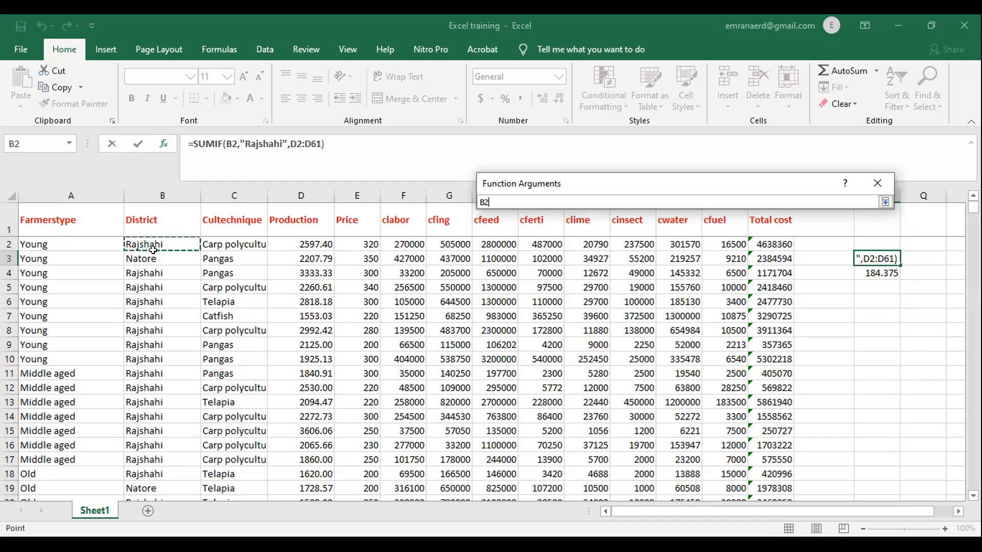
left_click_drag(152, 250, 160, 501)
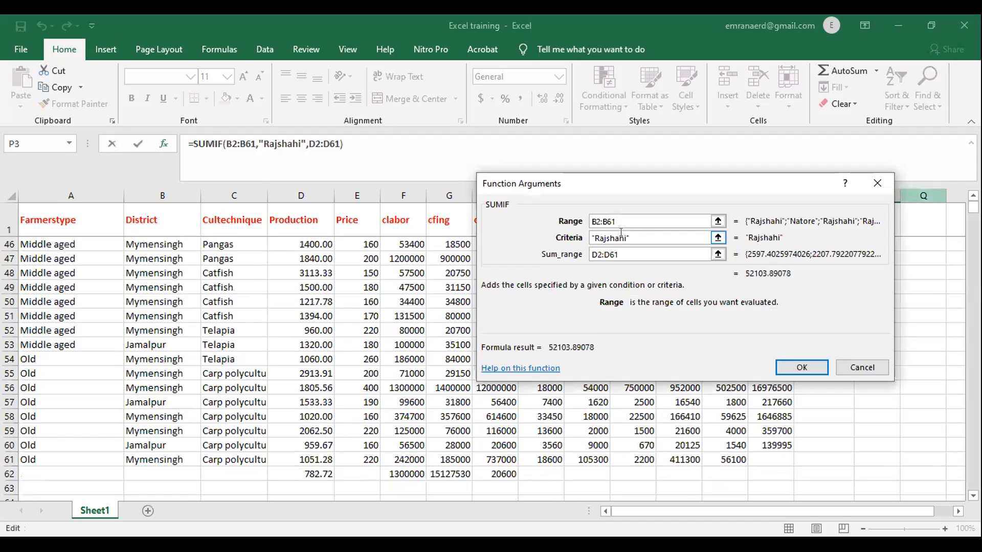
- Change the criterion of the SUMIF formula in cell P3 to Jamalpur
left_click_drag(625, 237, 594, 232)
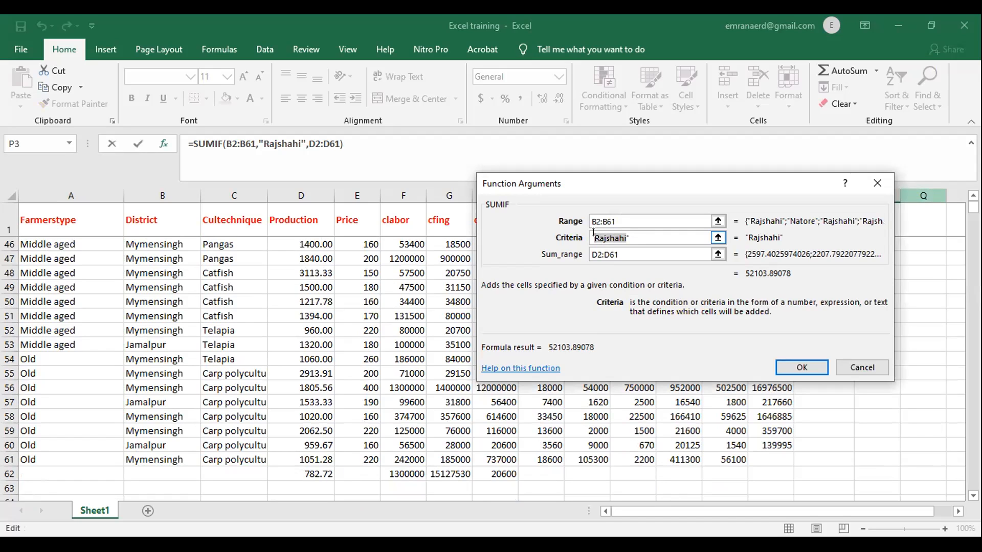
type("Ja")
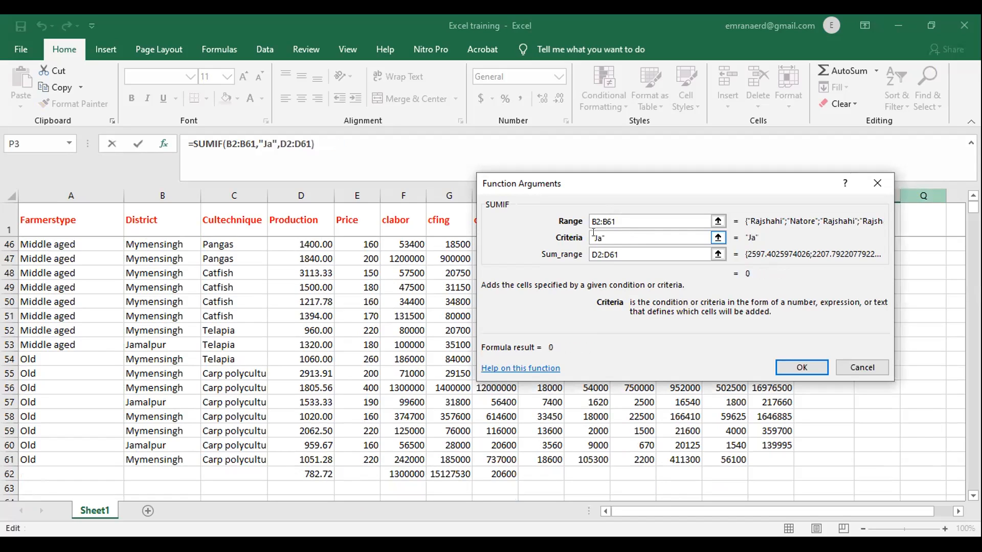
type("malp")
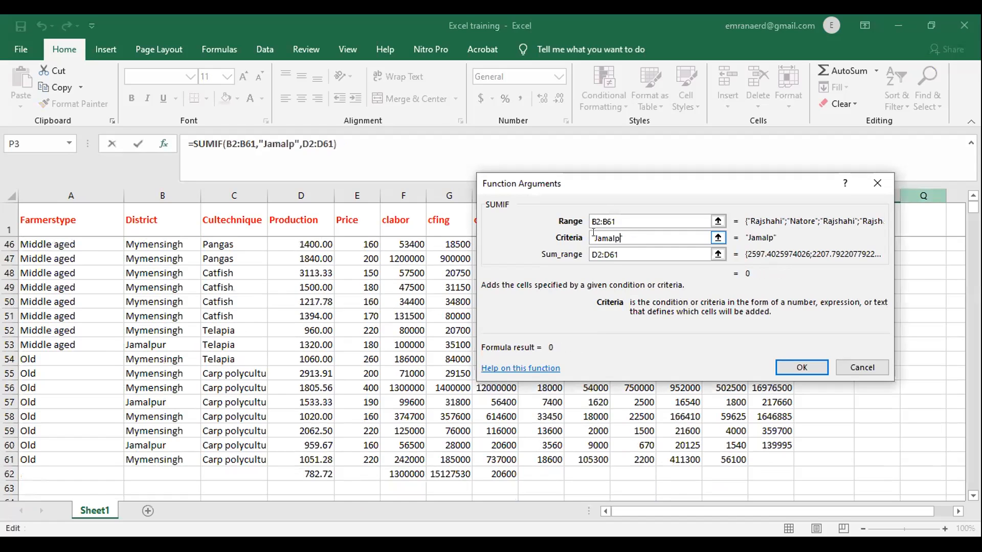
type("ur")
- Try to reselect Production cells D2:D61 as the sum range of the SUMIF formula and apply it
left_click(712, 251)
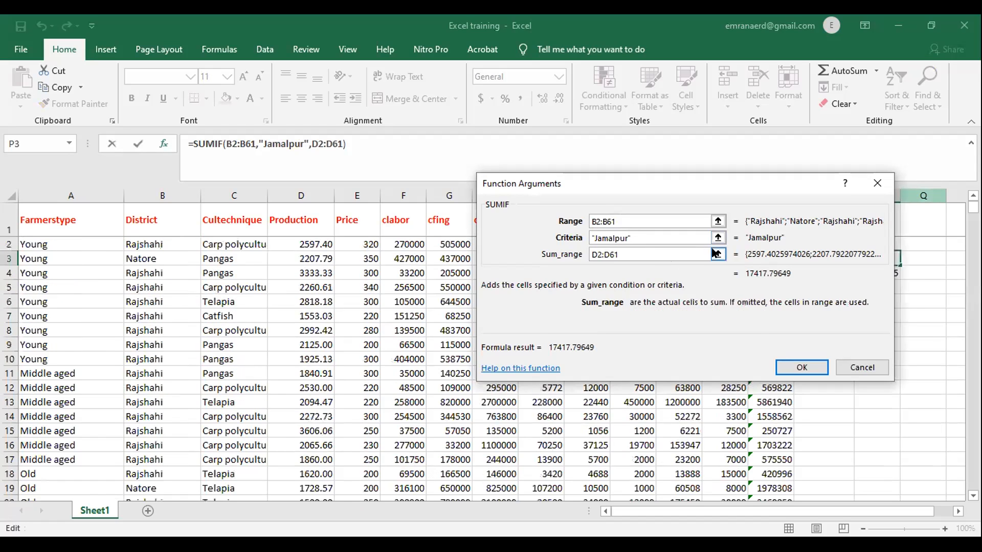
left_click(717, 254)
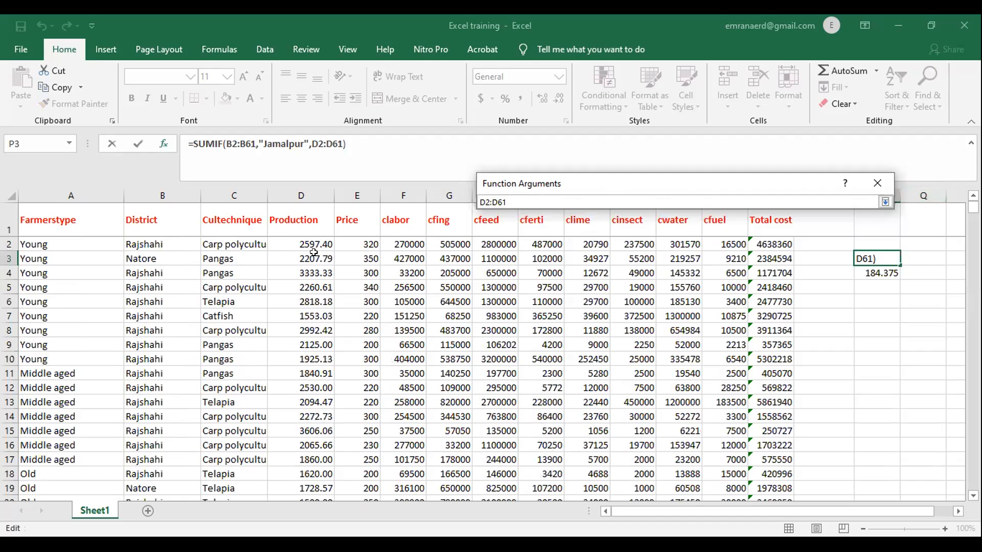
left_click_drag(314, 252, 301, 475)
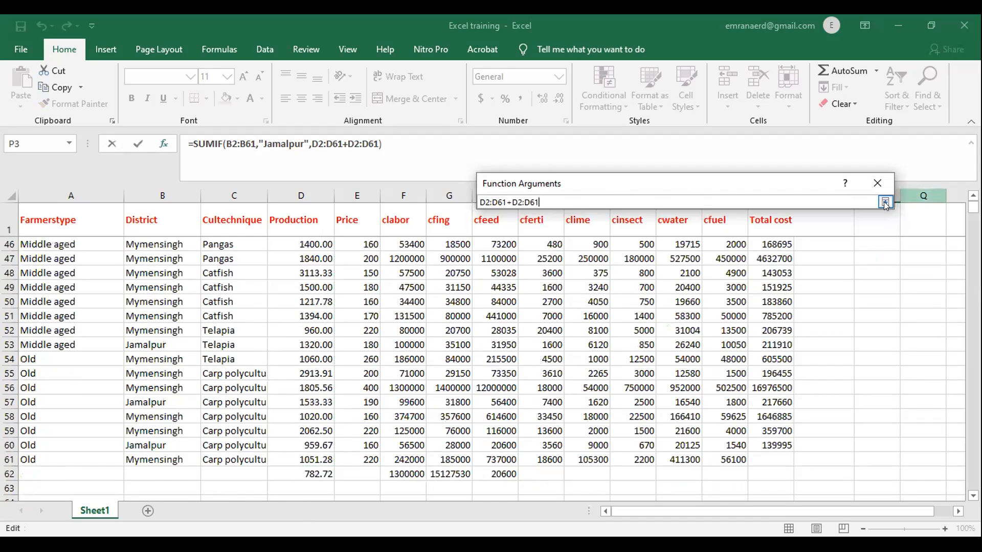
left_click(884, 202)
left_click(796, 367)
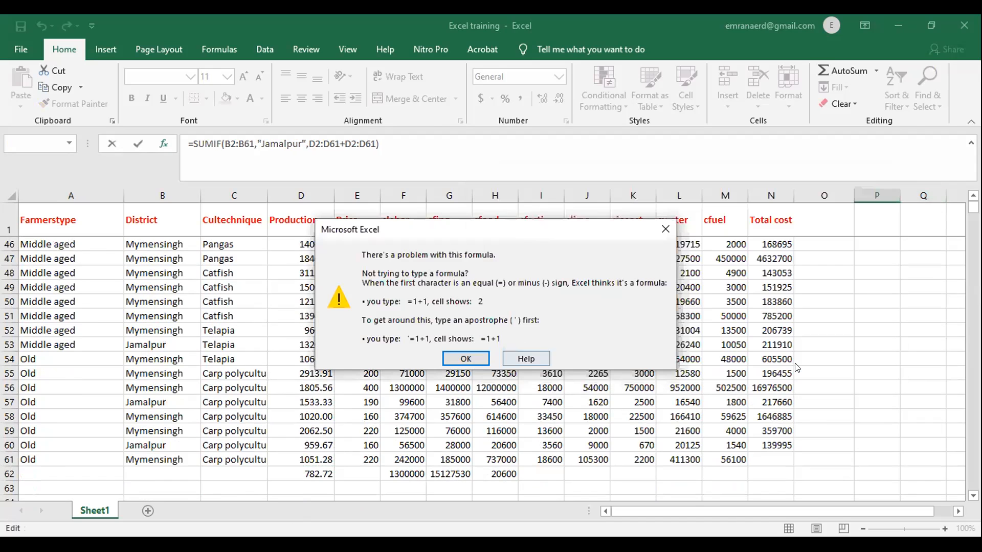
key("Return")
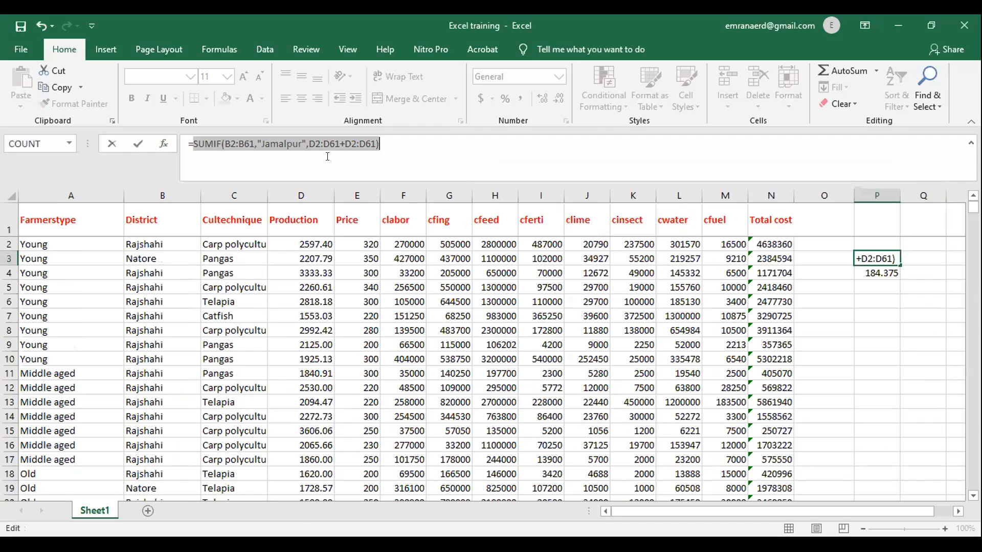
- Delete the duplicated +D2:D61 from the sum range of the SUMIF formula in cell P3
left_click(374, 142)
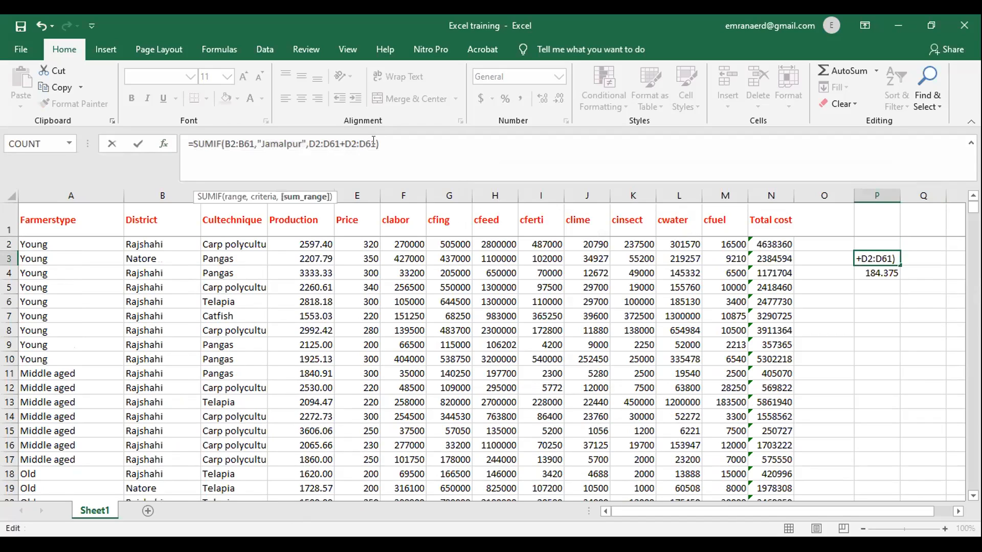
key("BackSpace")
key("BackSpace")
key("BackSpace")
key("BackSpace")
key("BackSpace")
key("BackSpace")
key("BackSpace")
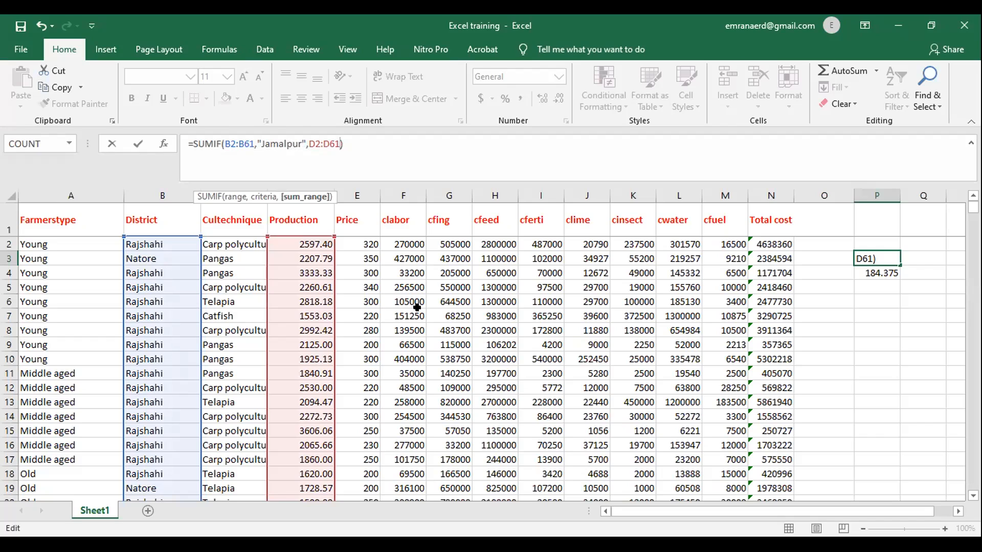
- Review the SUMIF arguments of cell P3 and discard the pending formula edit
left_click(163, 147)
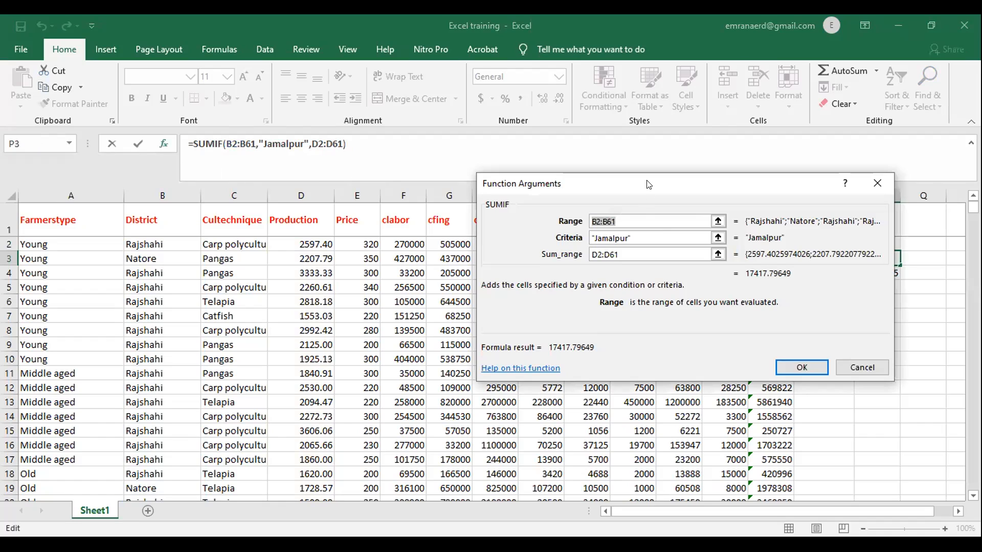
left_click_drag(648, 184, 617, 154)
left_click(592, 186)
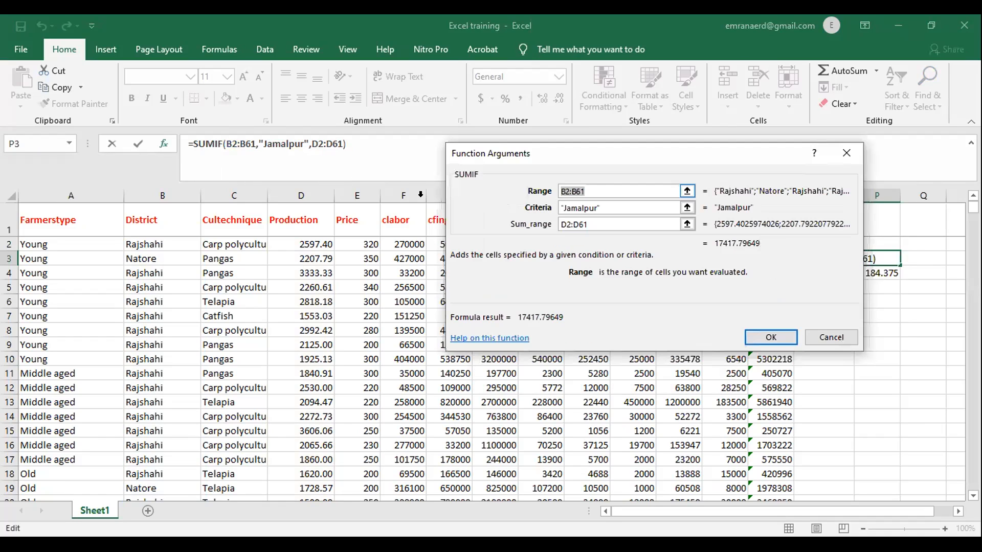
key("Escape")
left_click(856, 298)
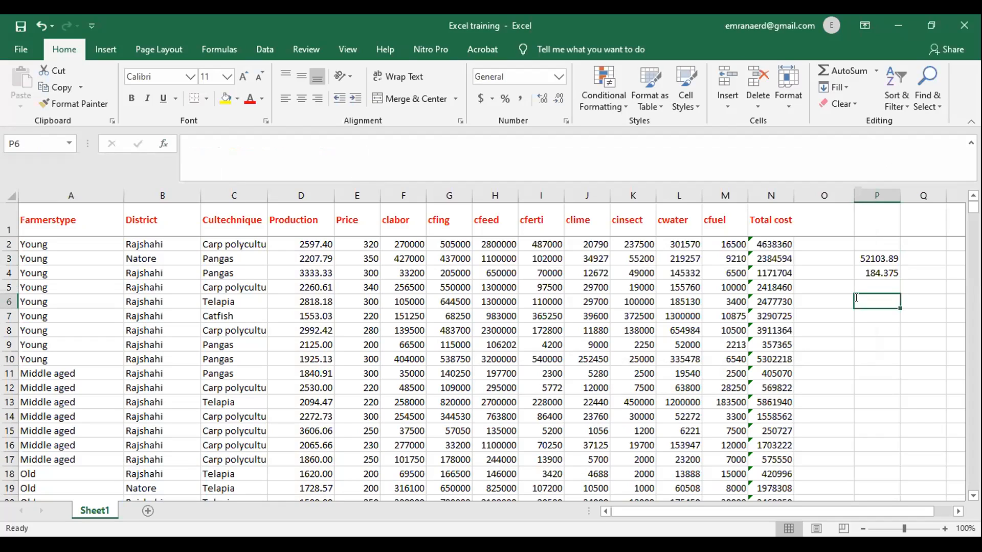
type("=sumif")
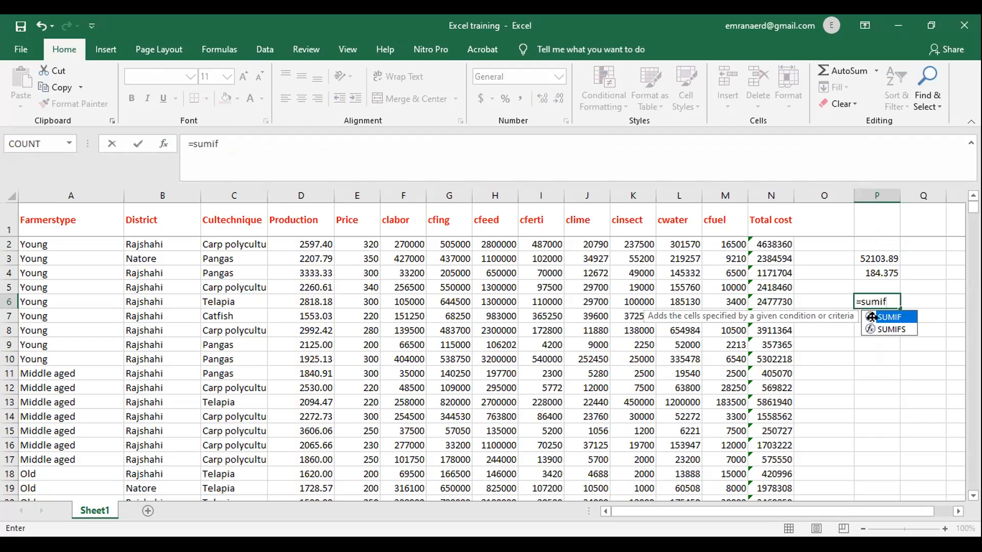
double_click(909, 318)
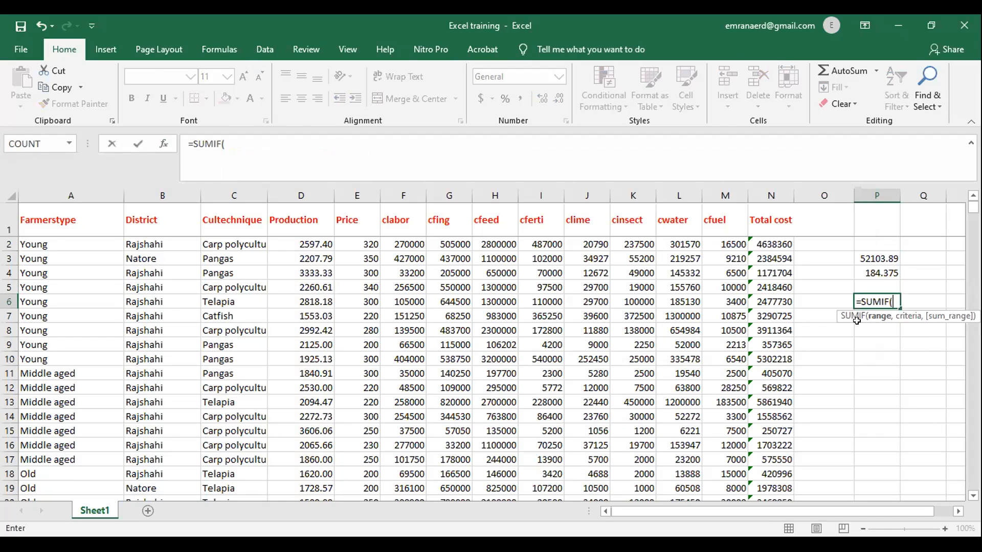
left_click(162, 144)
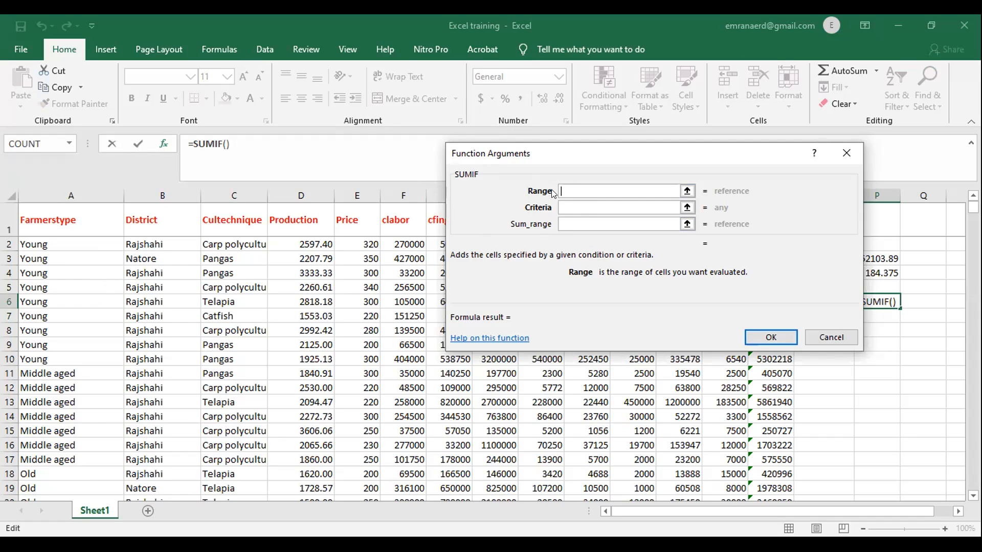
key("Escape")
left_click(868, 368)
- Start a SUMIFS formula in cell P7 with Production cells D2:D61 as the sum range
left_click(868, 322)
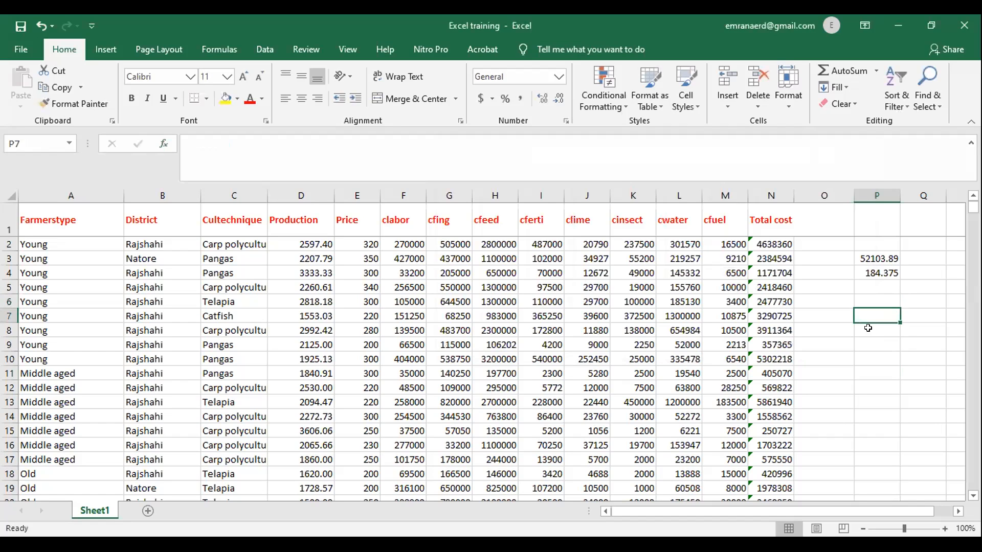
type("=s")
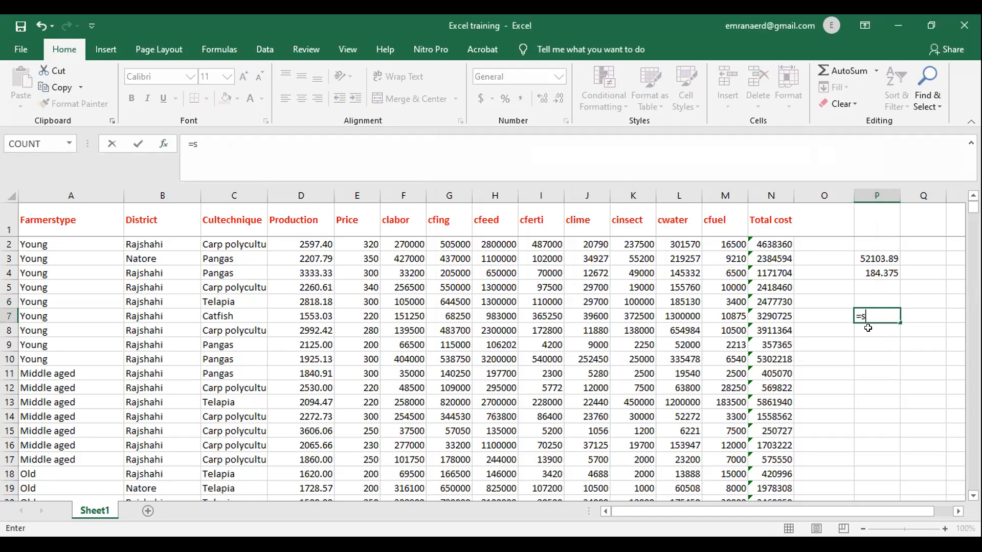
type("um")
left_click(890, 355)
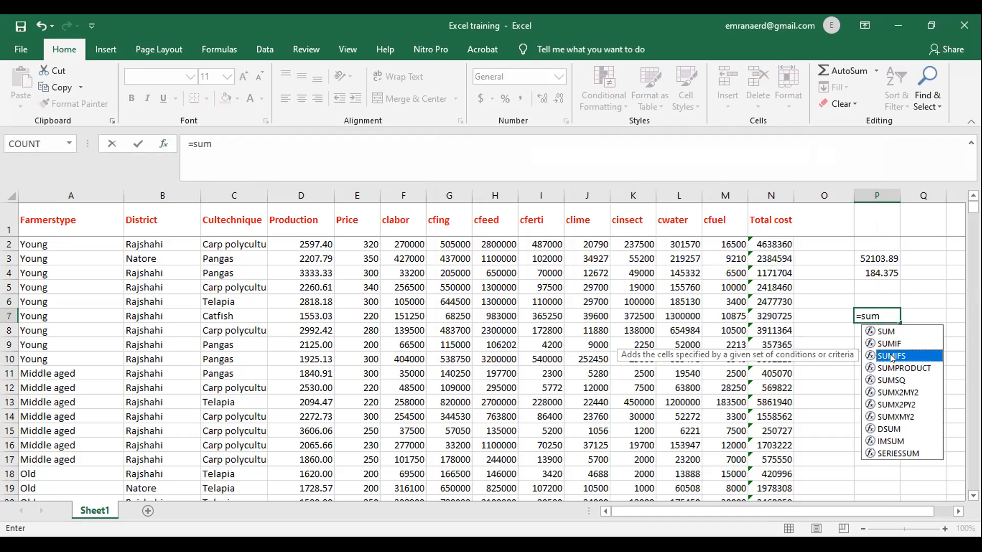
double_click(883, 354)
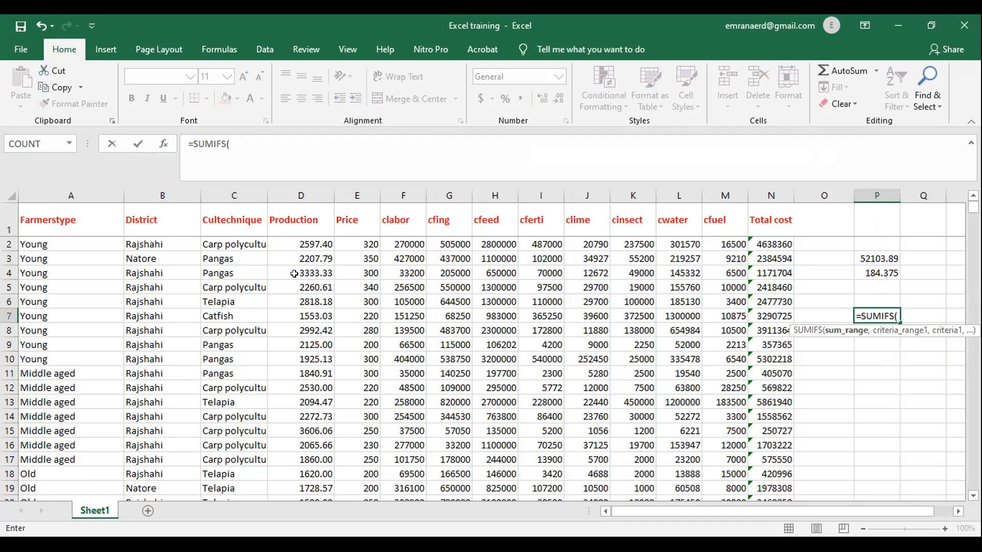
left_click(163, 144)
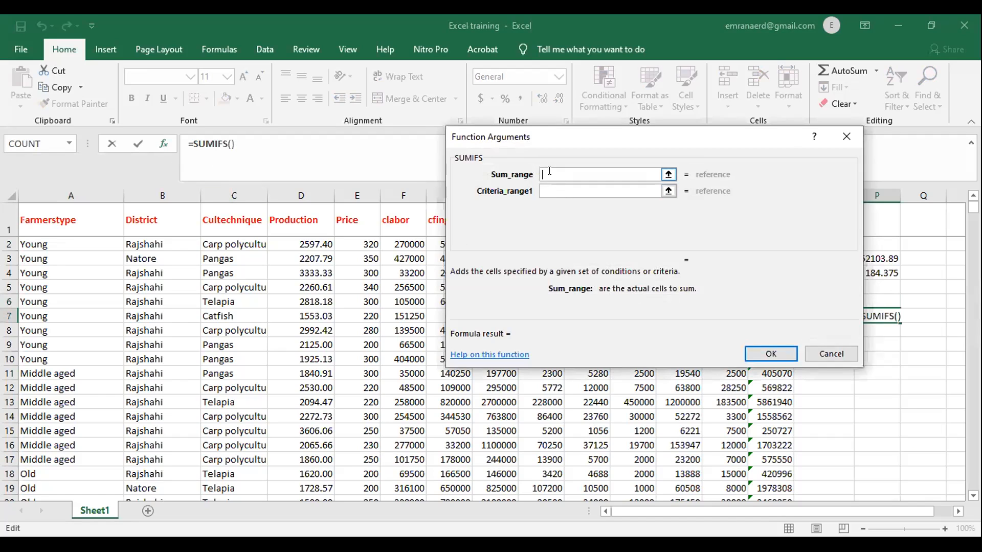
left_click(305, 240)
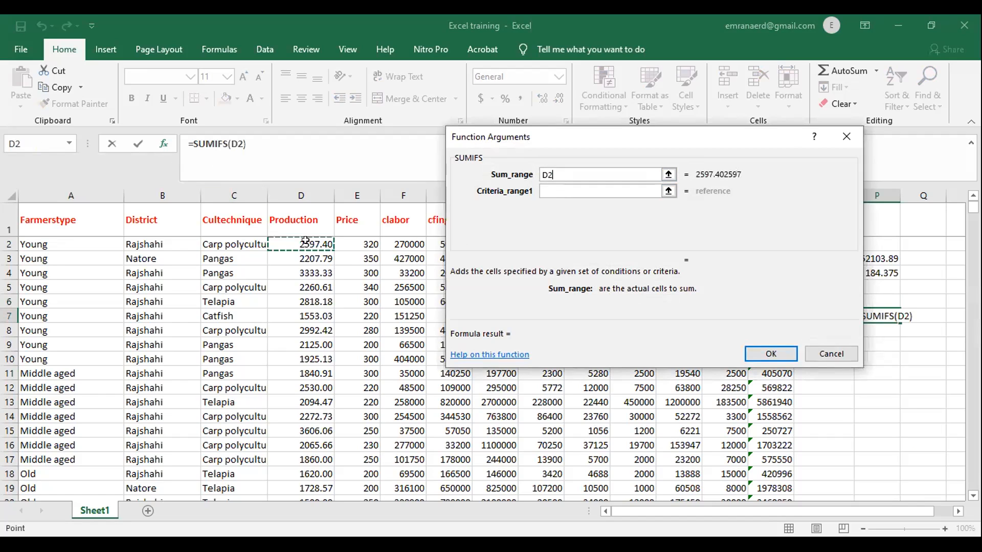
left_click_drag(305, 240, 308, 495)
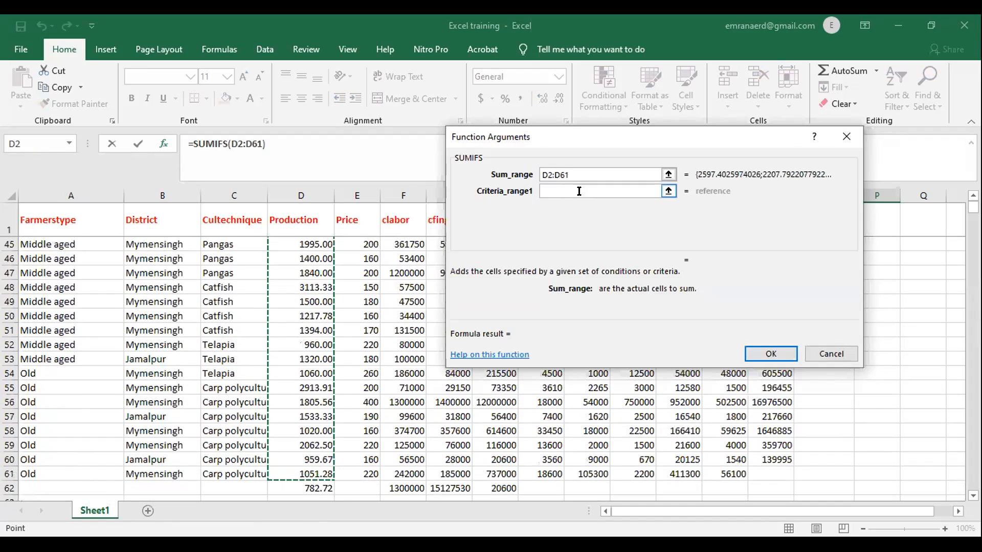
- Set the first SUMIFS criteria range to Farmerstype cells A2:A61 with the criterion Young
left_click(571, 190)
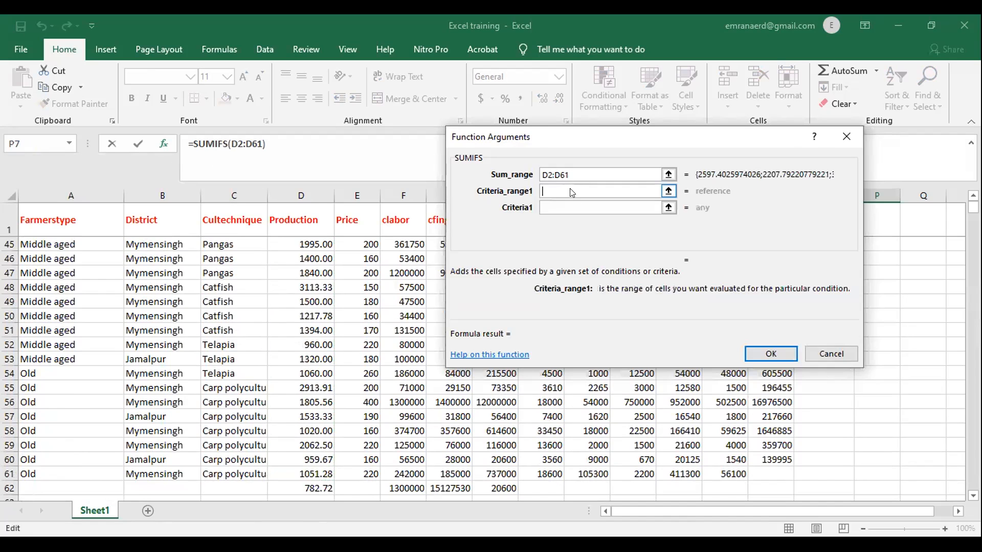
scroll(145, 344, "up", 3)
scroll(146, 343, "up", 11)
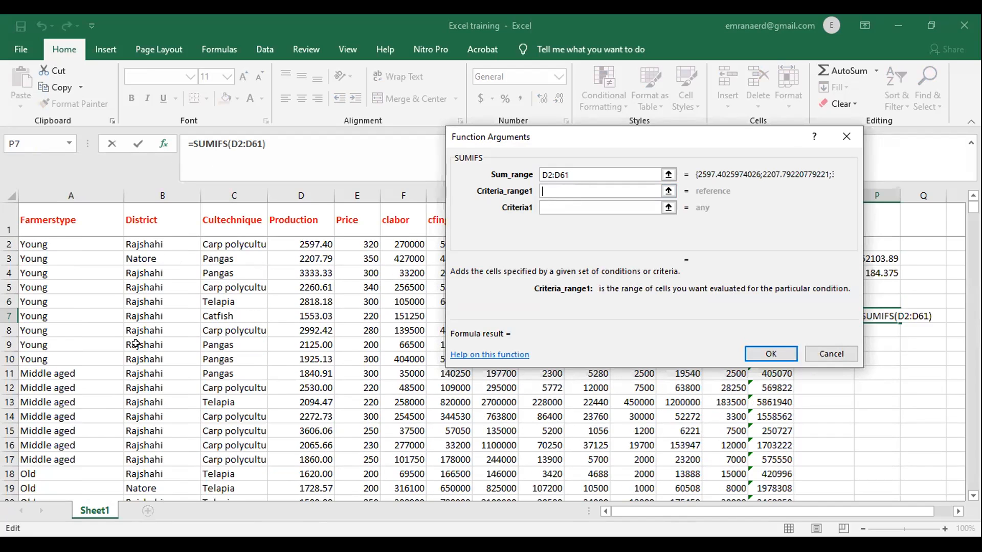
left_click(53, 239)
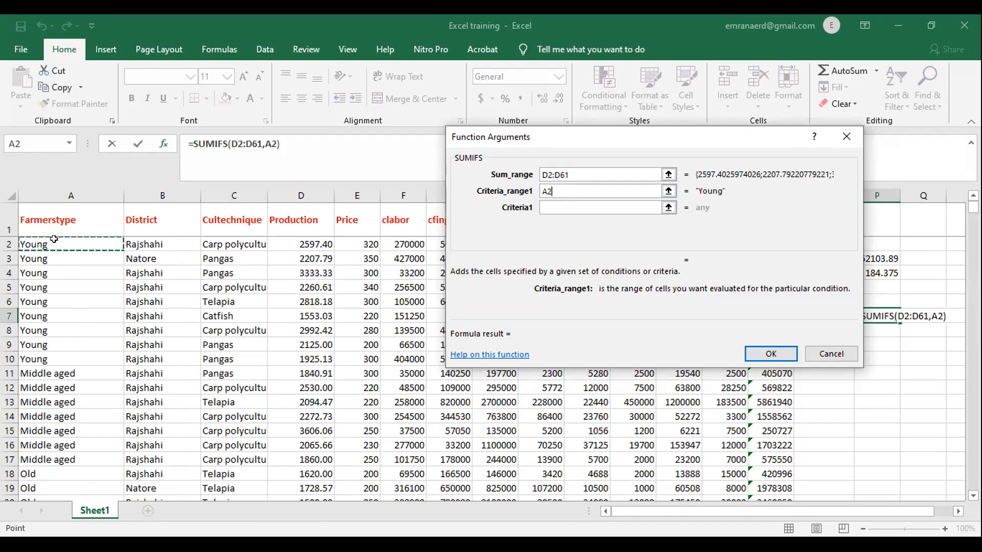
left_click_drag(54, 239, 40, 460)
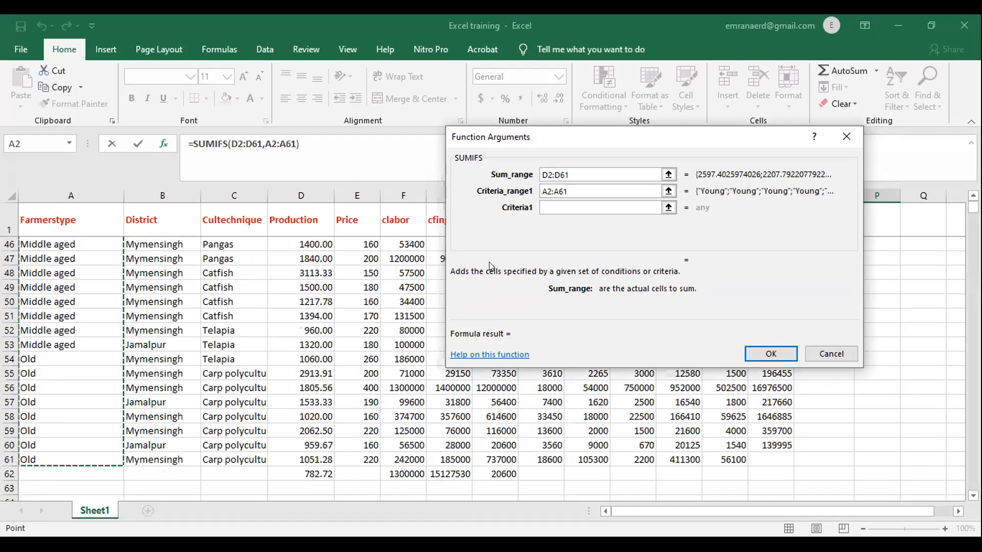
left_click(544, 207)
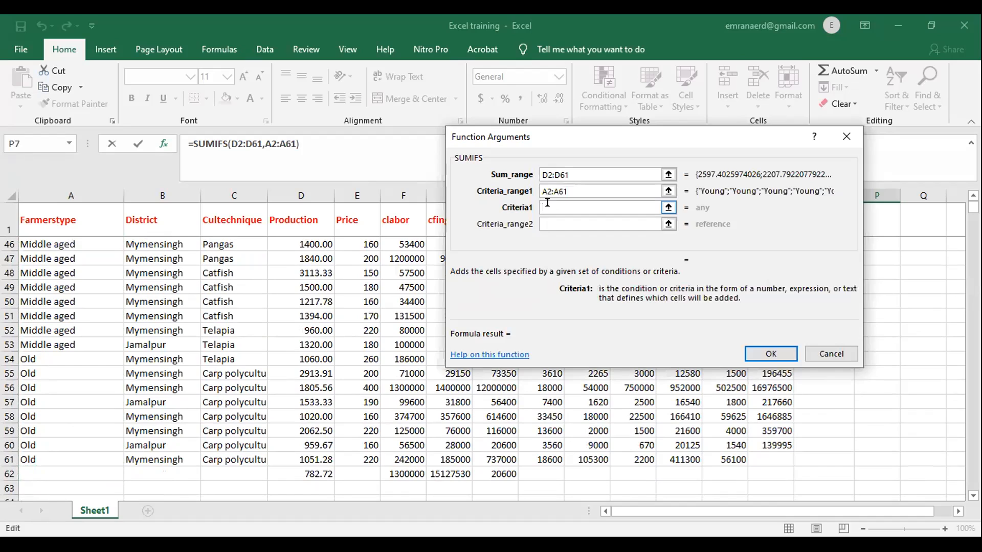
type("Young")
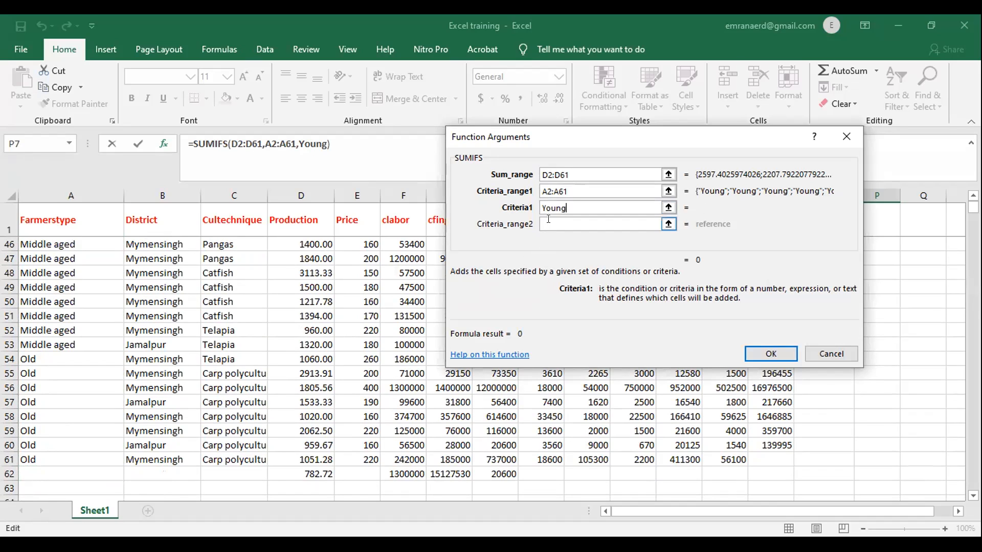
- Set the second criteria range to District cells B2:B61 with the criterion Mymensingh, and complete the SUMIFS formula
left_click(552, 226)
scroll(251, 336, "up", 14)
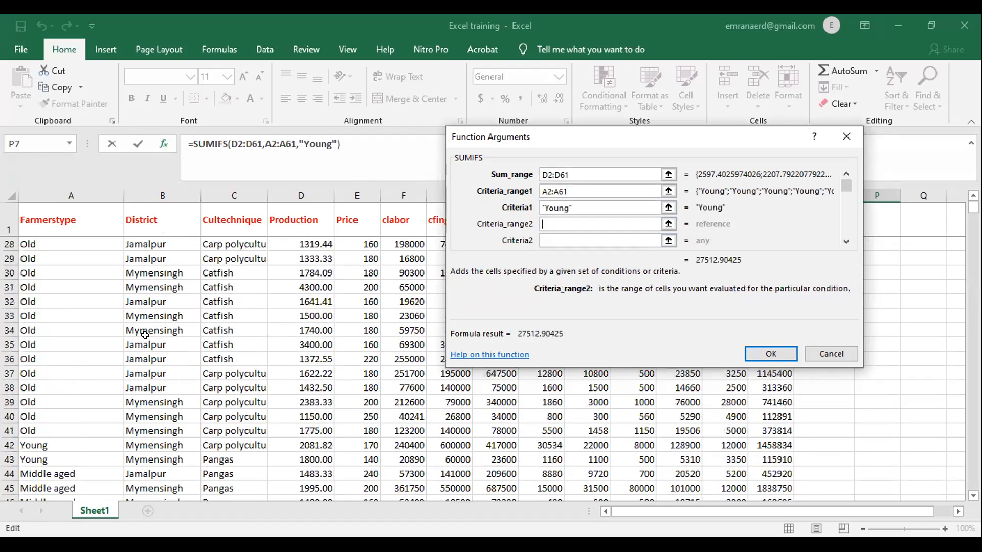
scroll(144, 335, "up", 1)
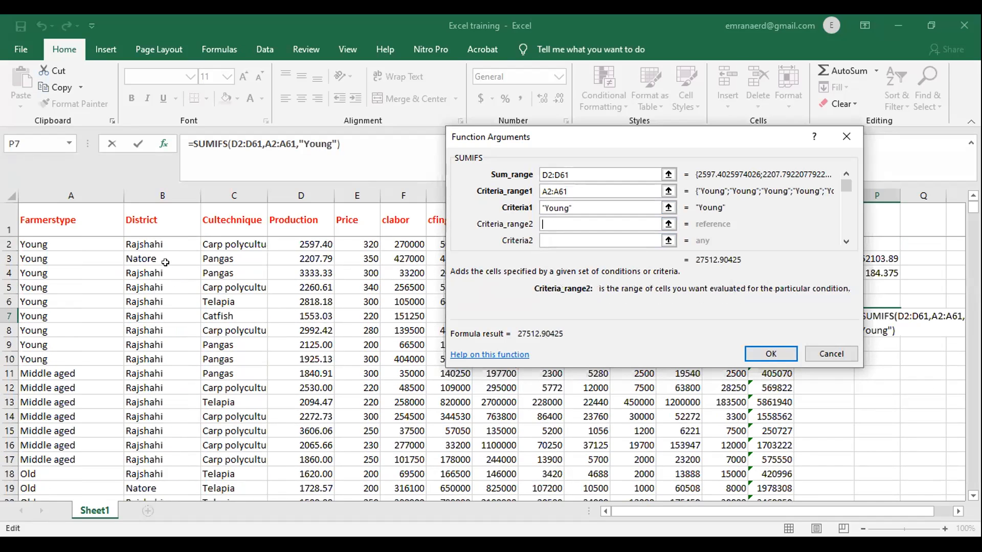
left_click(156, 243)
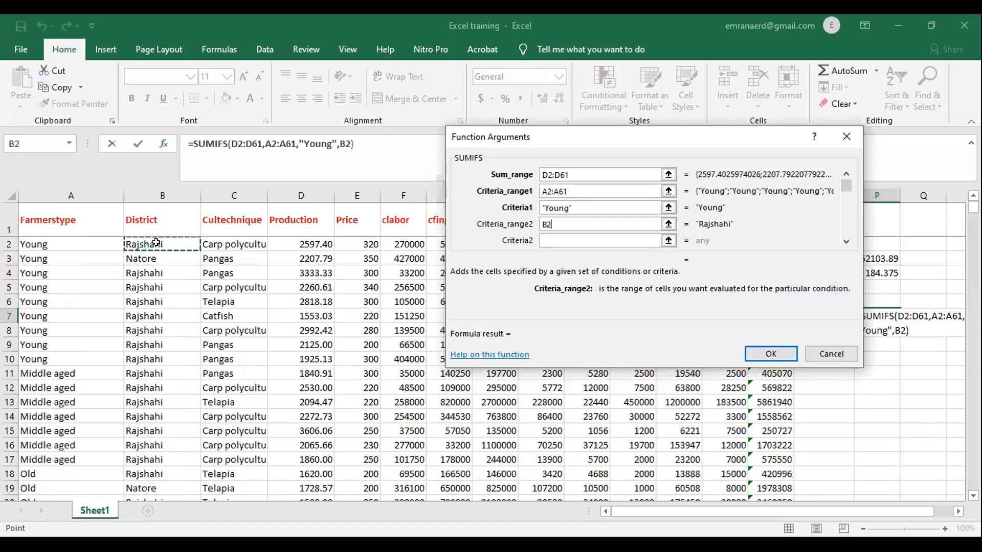
left_click_drag(156, 244, 156, 459)
left_click(552, 240)
type("Mymensing")
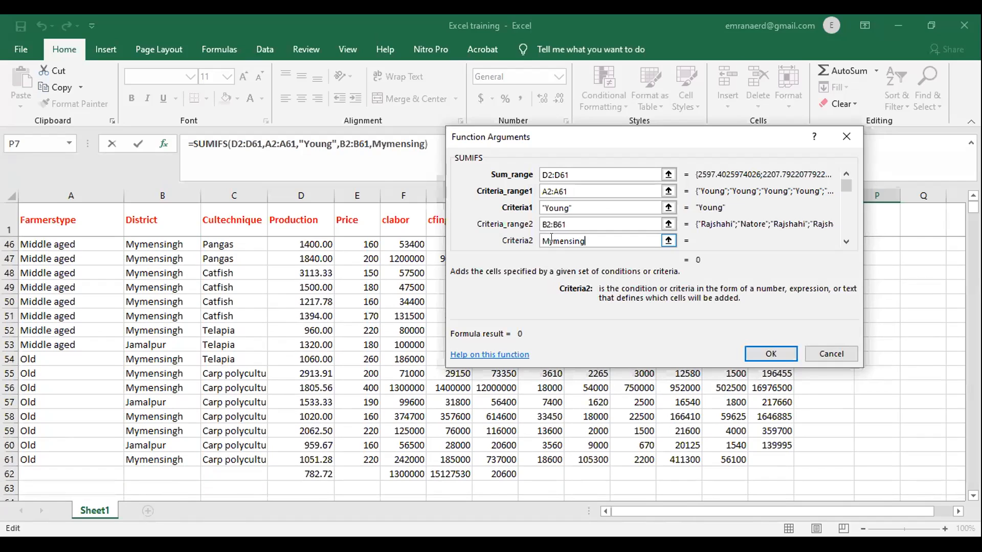
type("h")
left_click(753, 352)
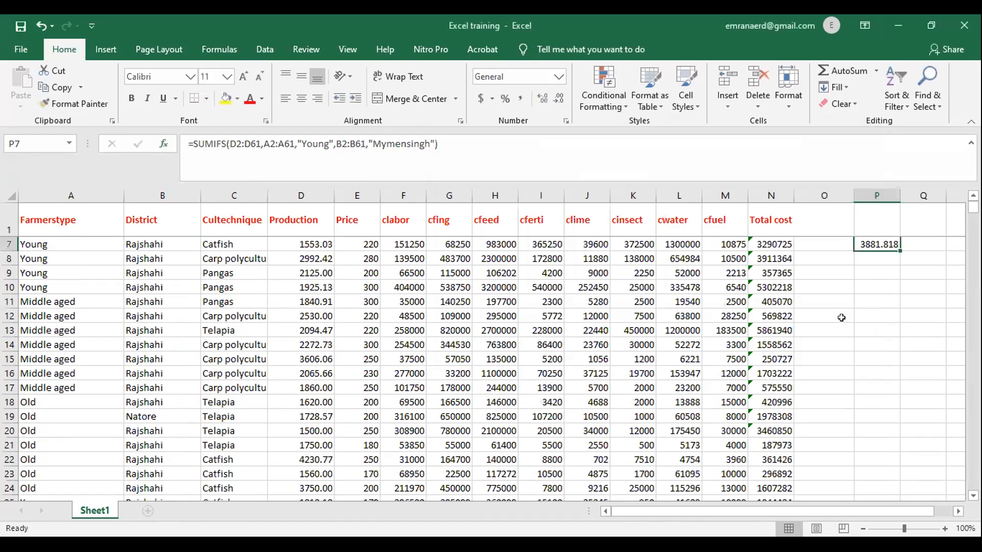
scroll(890, 311, "up", 2)
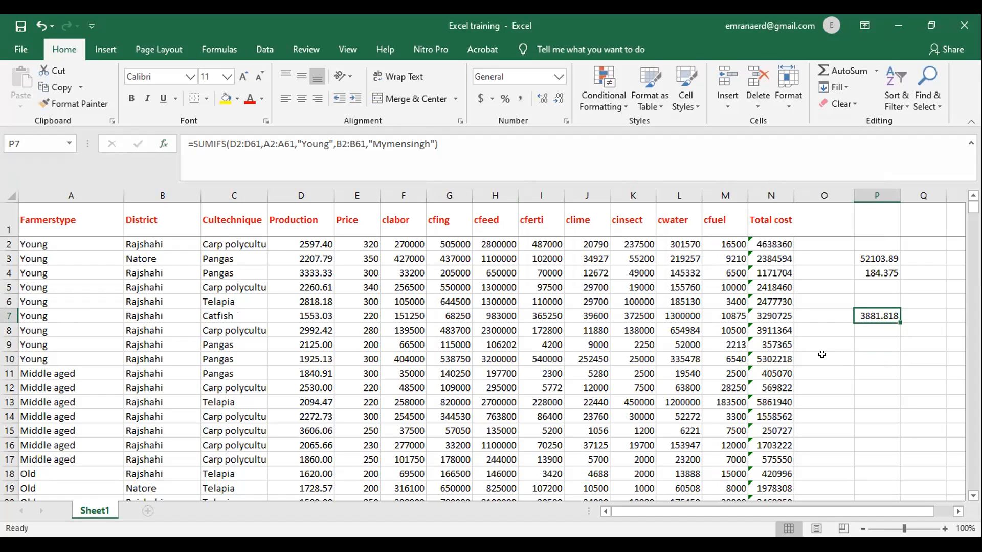
- Clear the SUMIFS formula from cell P7
key("Delete")
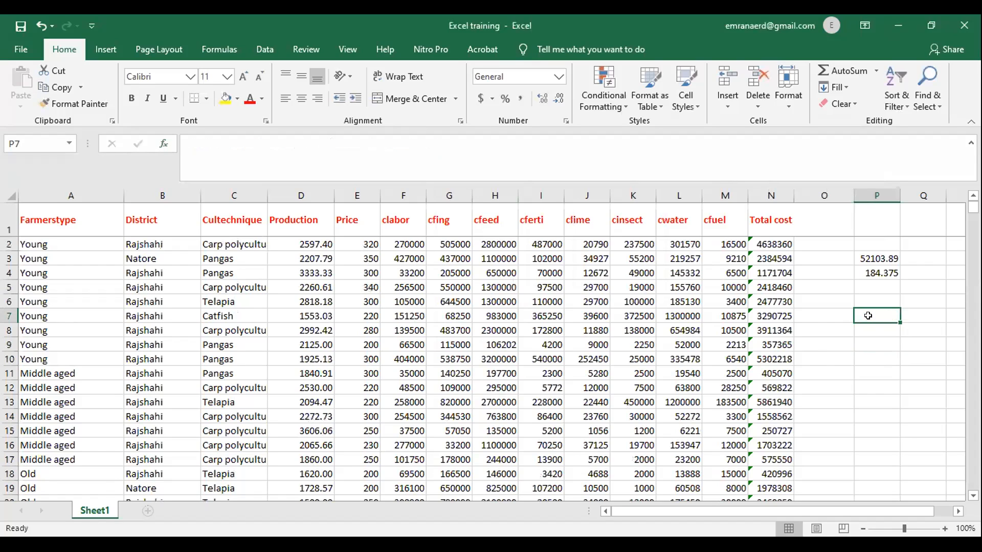
key("Down")
key("Down")
key("Down")
key("Left")
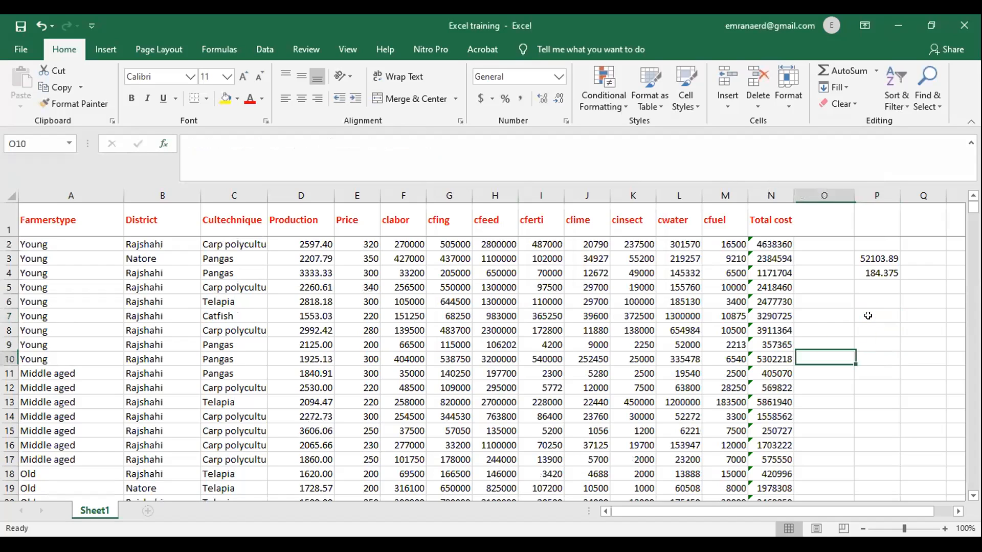
- Insert a SUMIFS function in cell P7 with Production cells D2:D61 as the sum range
left_click(868, 316)
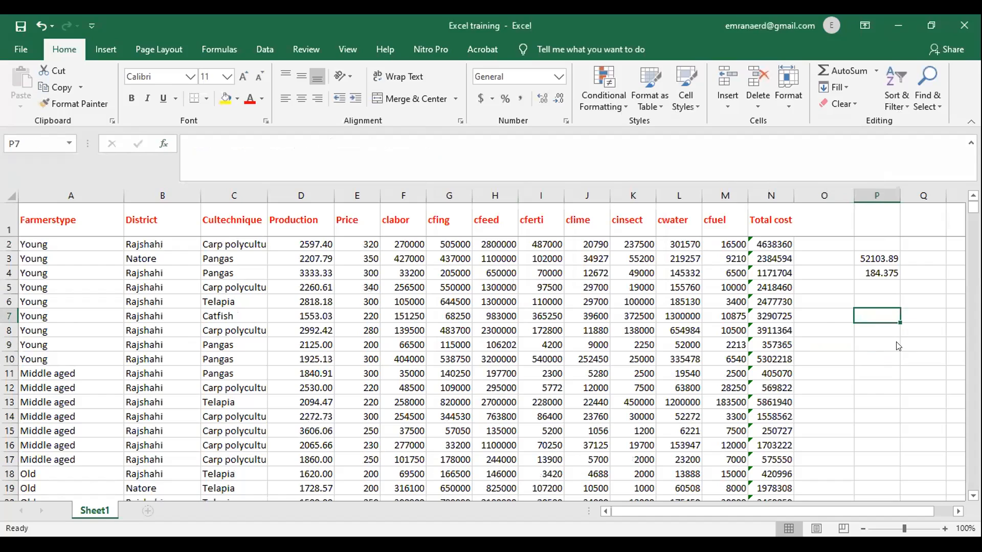
type("=sumif")
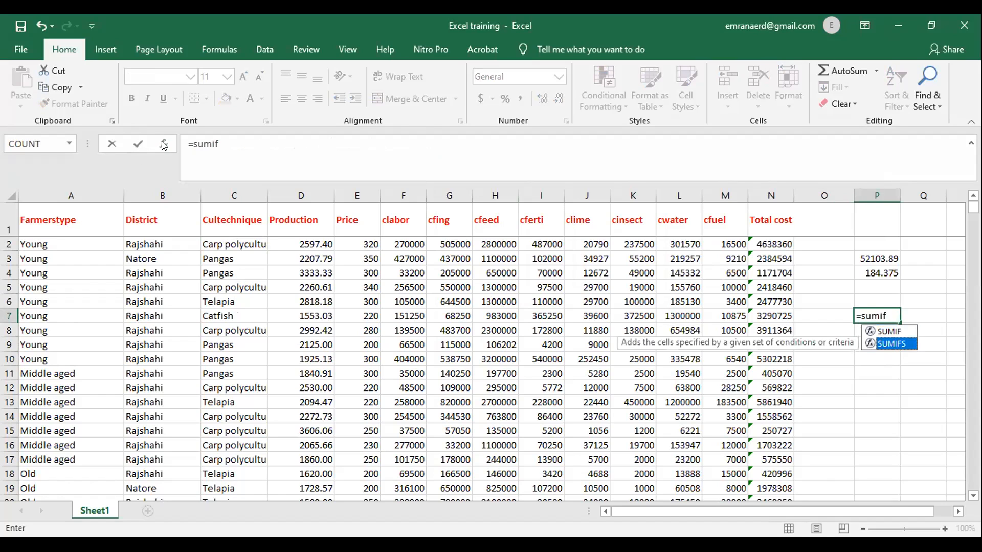
double_click(895, 346)
key("ctrl+a")
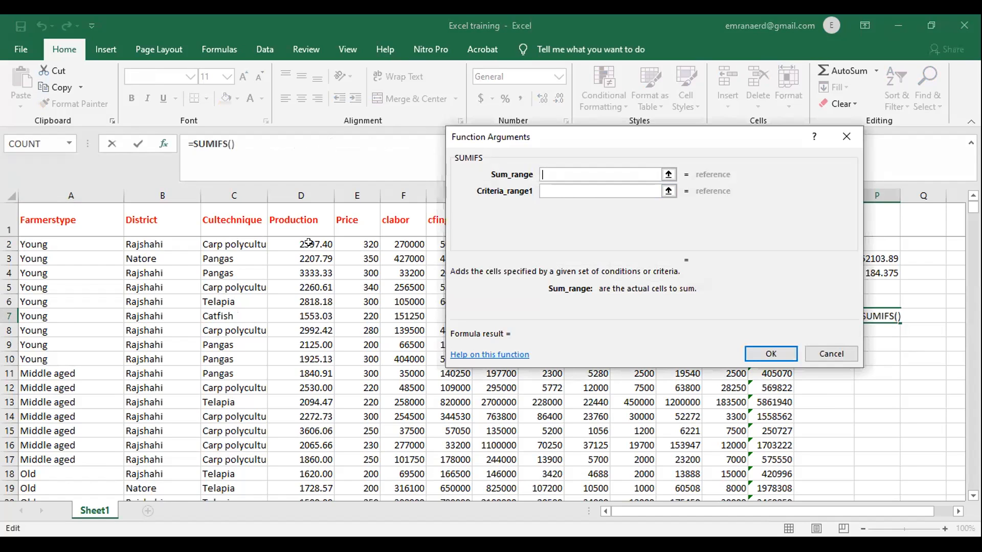
left_click(309, 242)
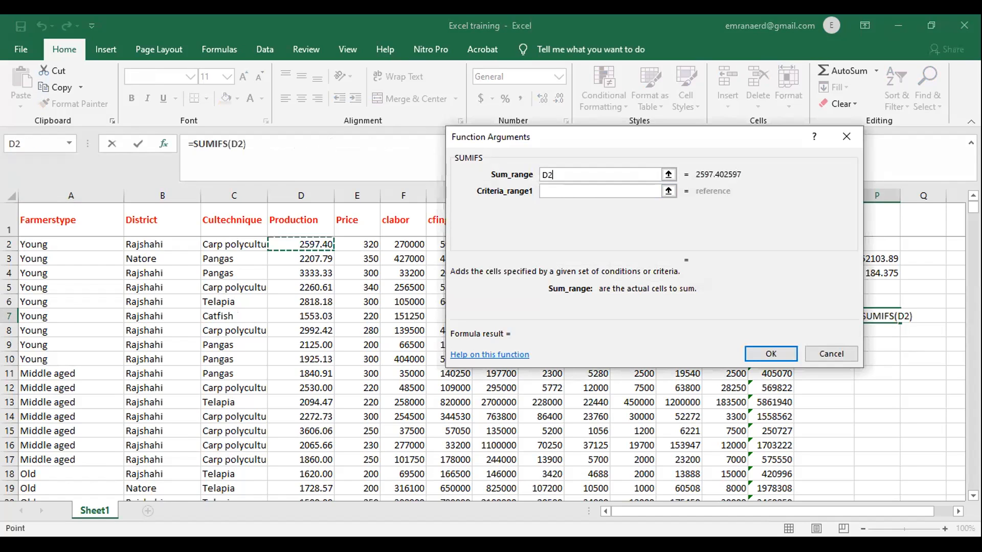
left_click_drag(309, 243, 307, 484)
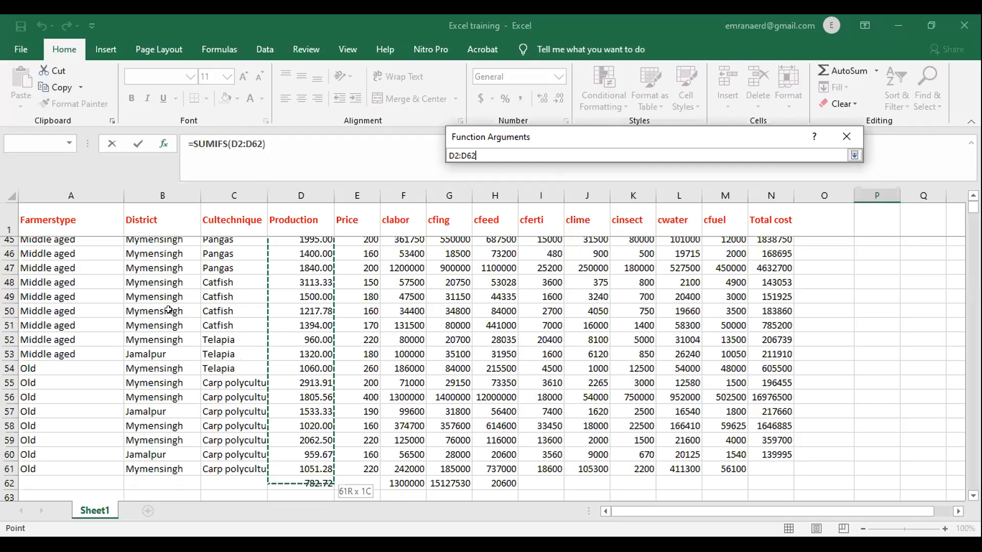
left_click_drag(119, 357, 110, 357)
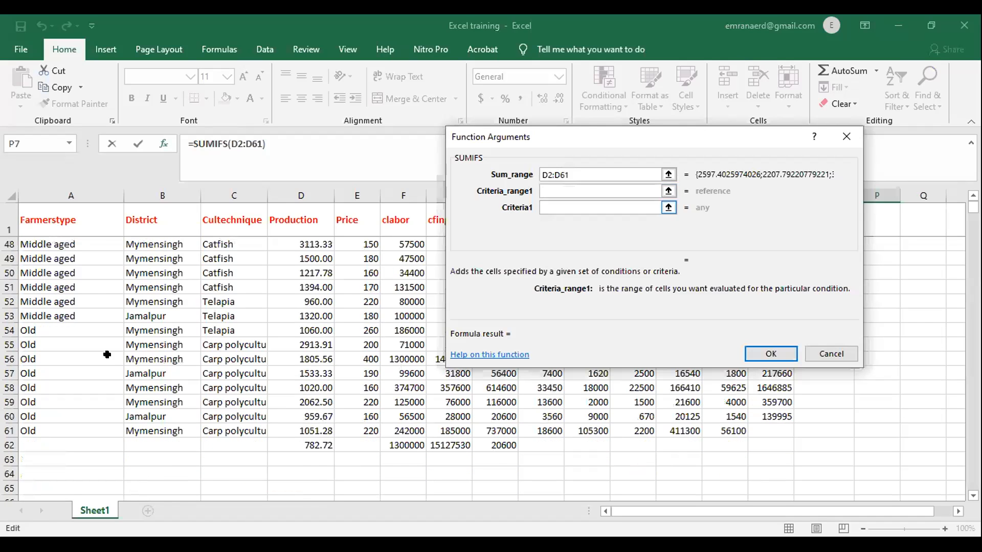
- Use Farmerstype cells A2:A61 as the first criteria range, with Young as its criterion
scroll(64, 250, "up", 10)
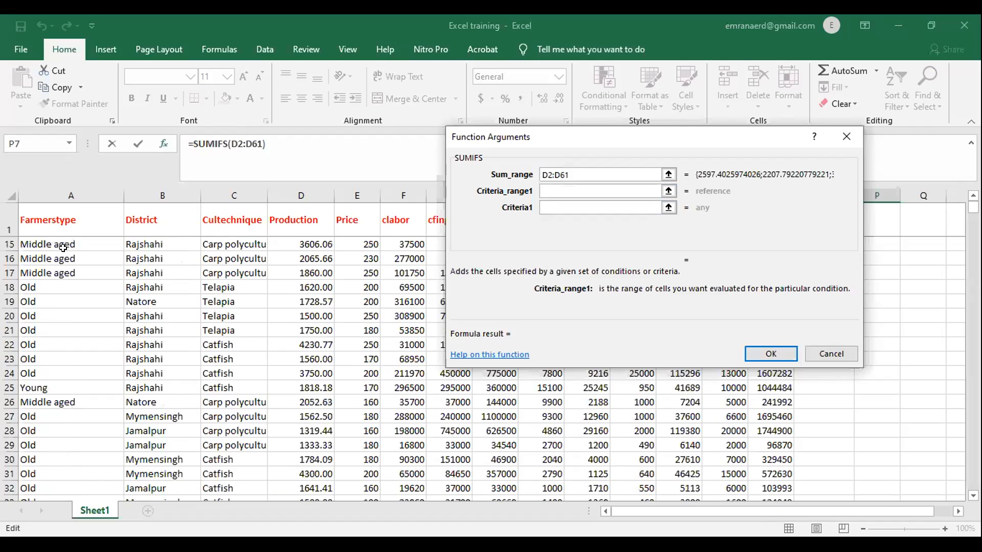
scroll(64, 248, "up", 4)
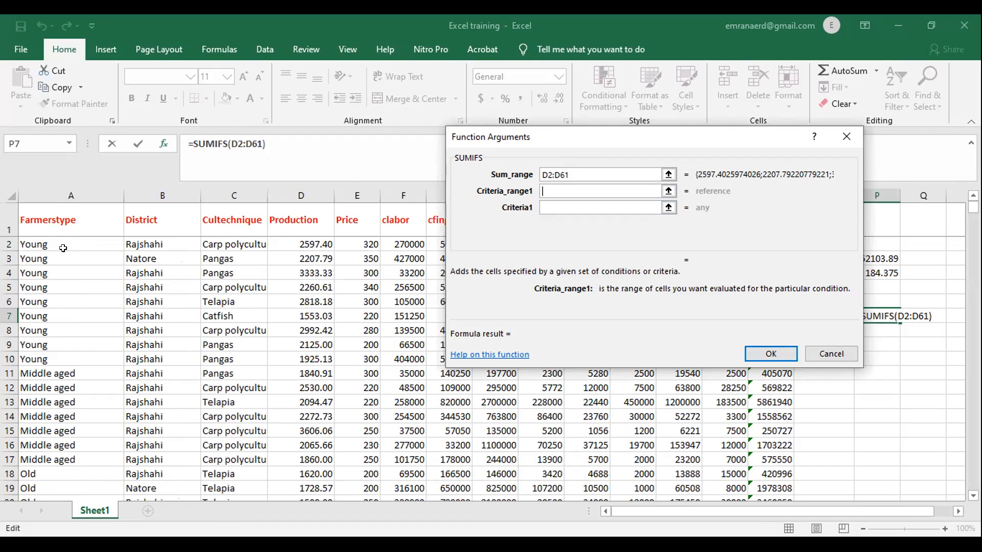
left_click(61, 243)
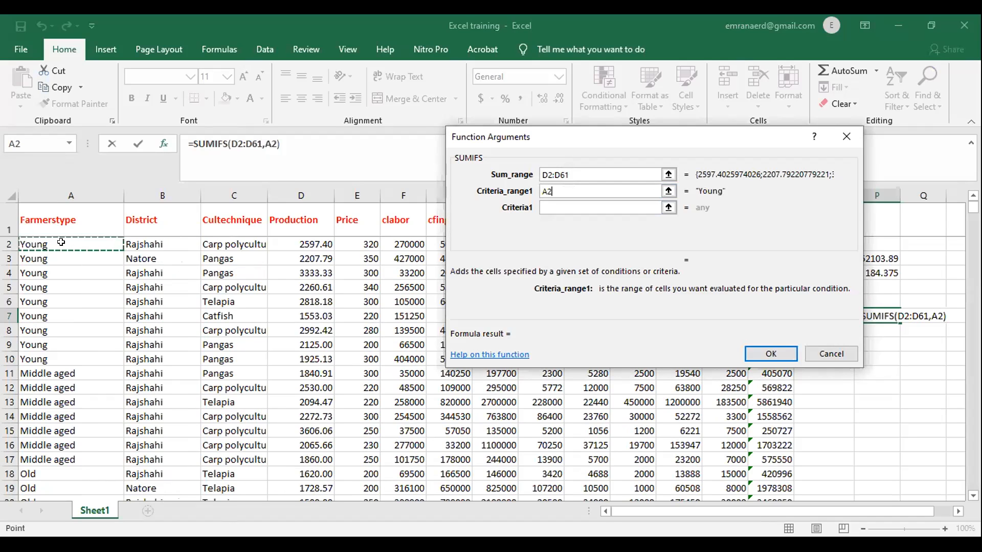
left_click_drag(61, 243, 52, 463)
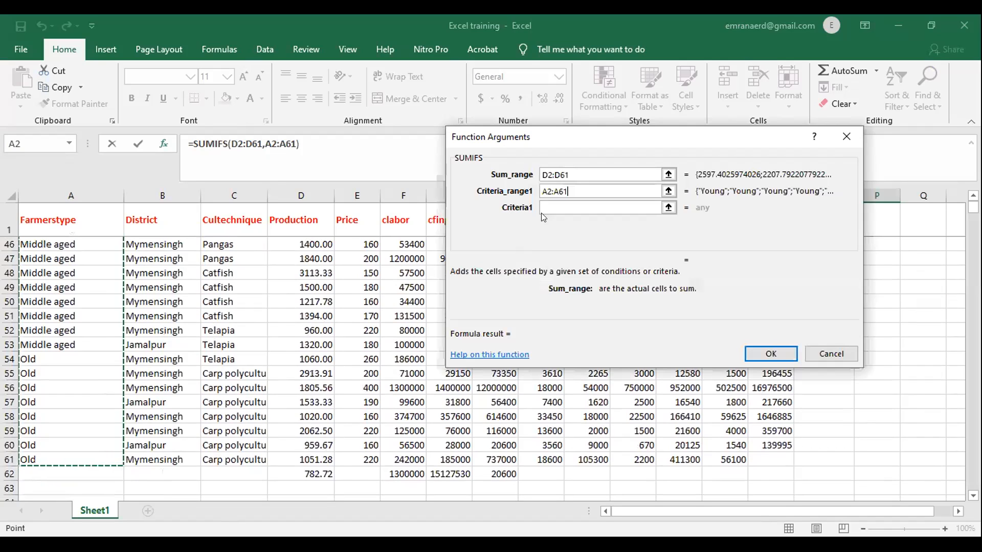
left_click(546, 206)
type("Young")
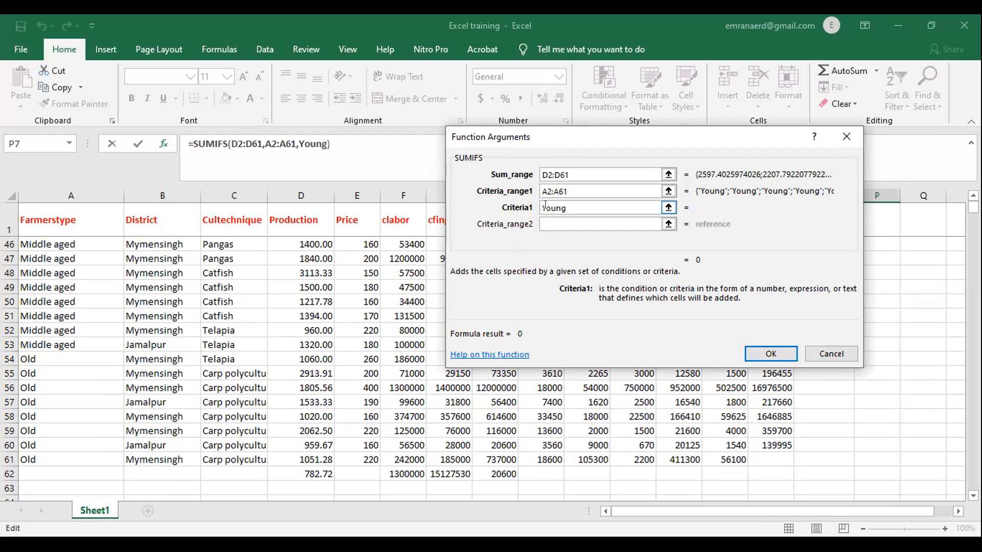
- Add District cells B2:B61 as the second criteria range with the criterion Mymensingh, and confirm the SUMIFS formula
left_click(554, 224)
scroll(113, 374, "up", 1)
scroll(146, 353, "up", 12)
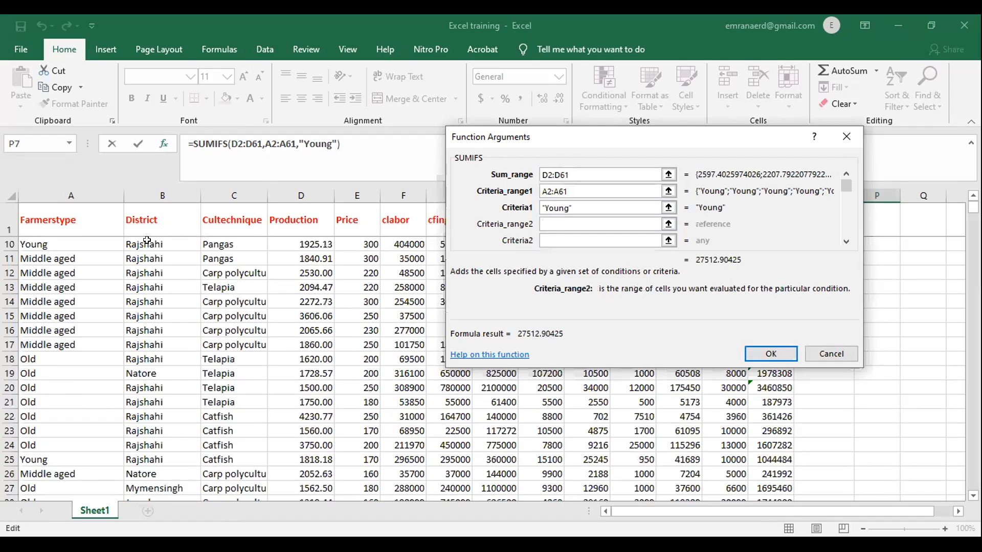
scroll(147, 240, "up", 3)
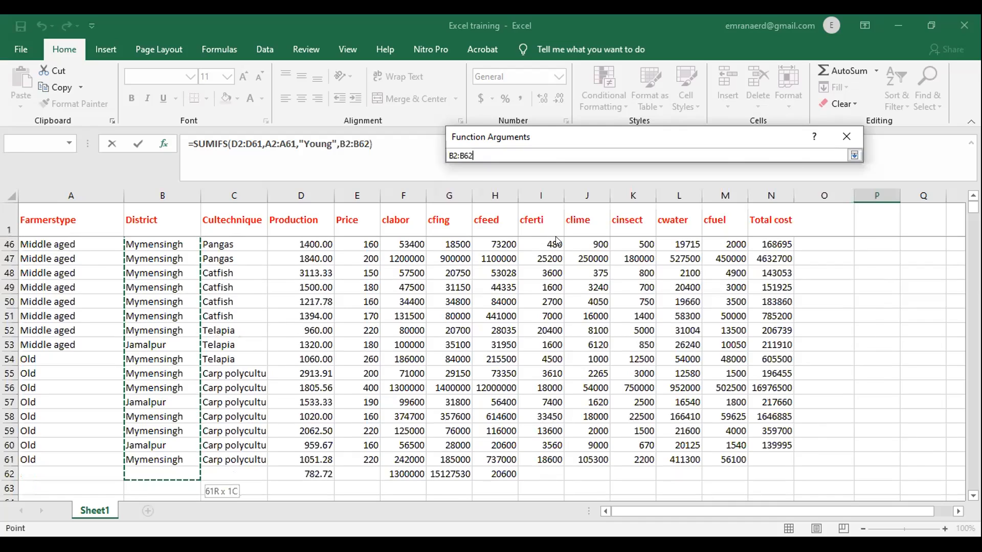
left_click(557, 238)
type("Mymensingh")
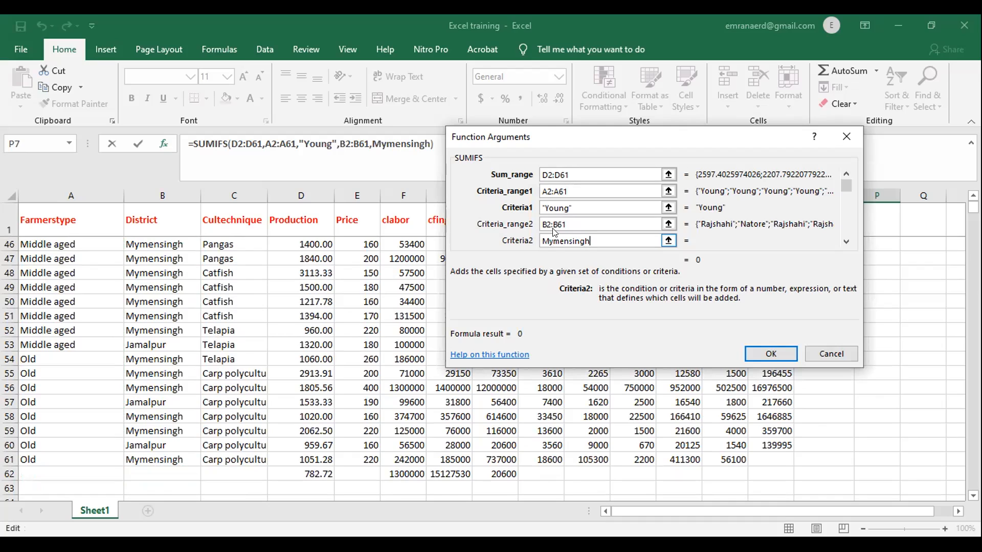
left_click(764, 354)
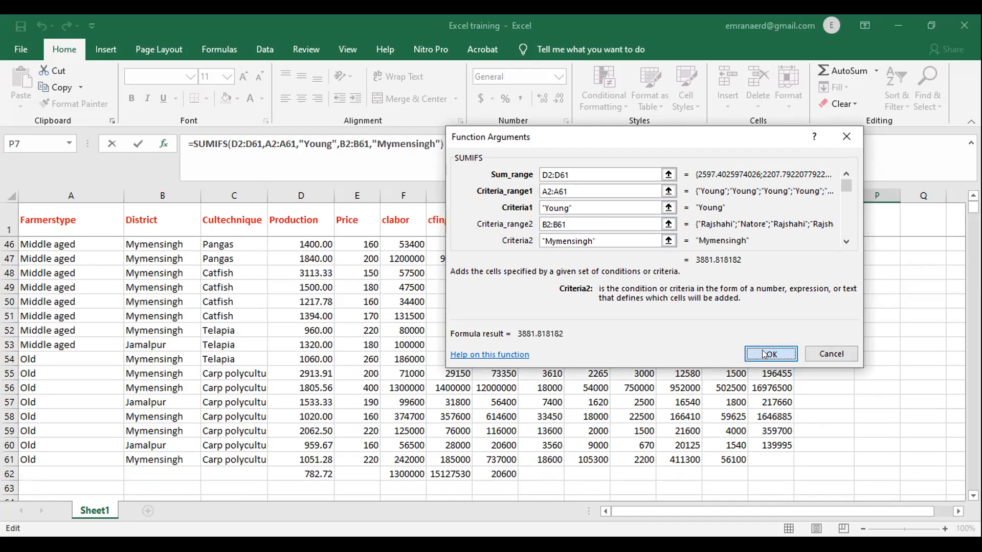
- Review the ranges and criteria of the SUMIFS formula in cell P7, and leave the formula as it is
scroll(879, 323, "up", 2)
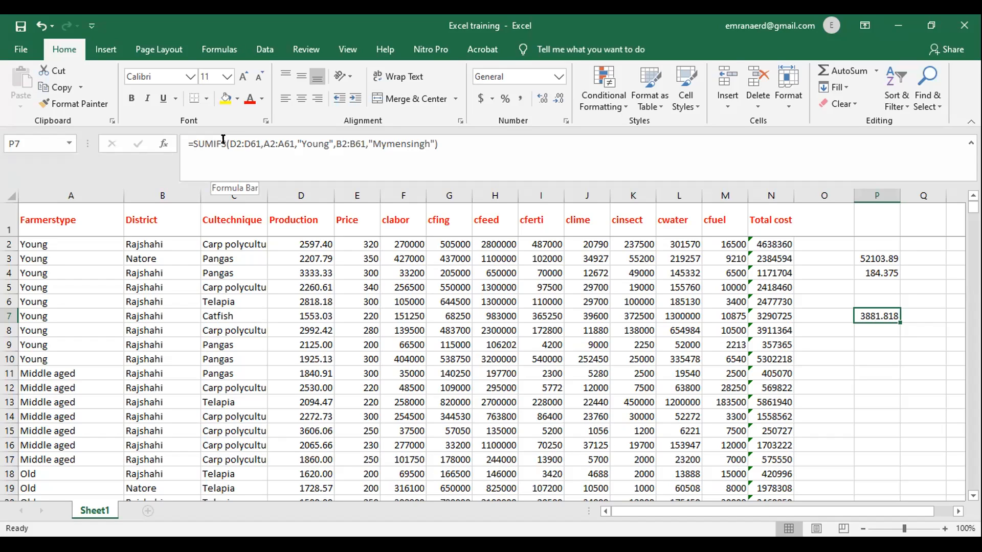
left_click(443, 143)
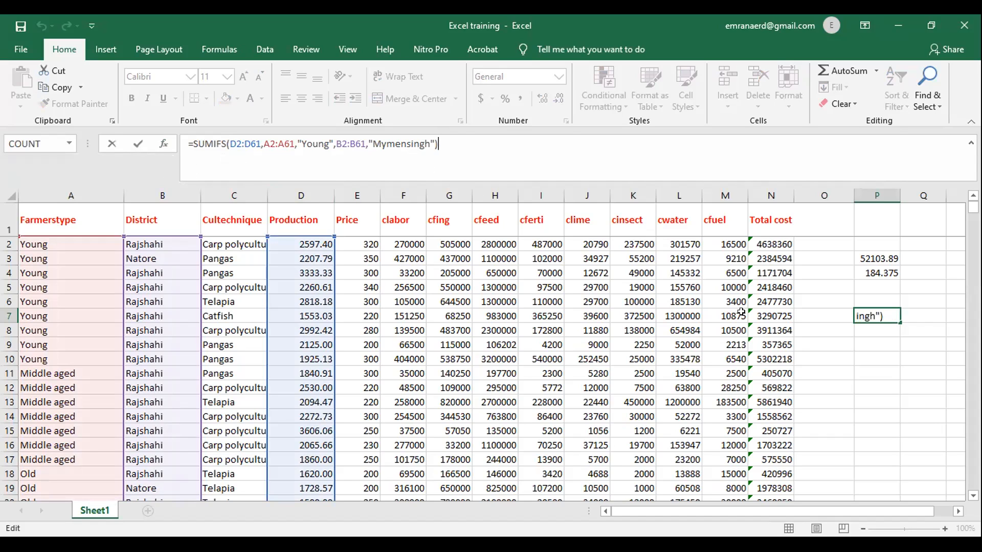
key("Return")
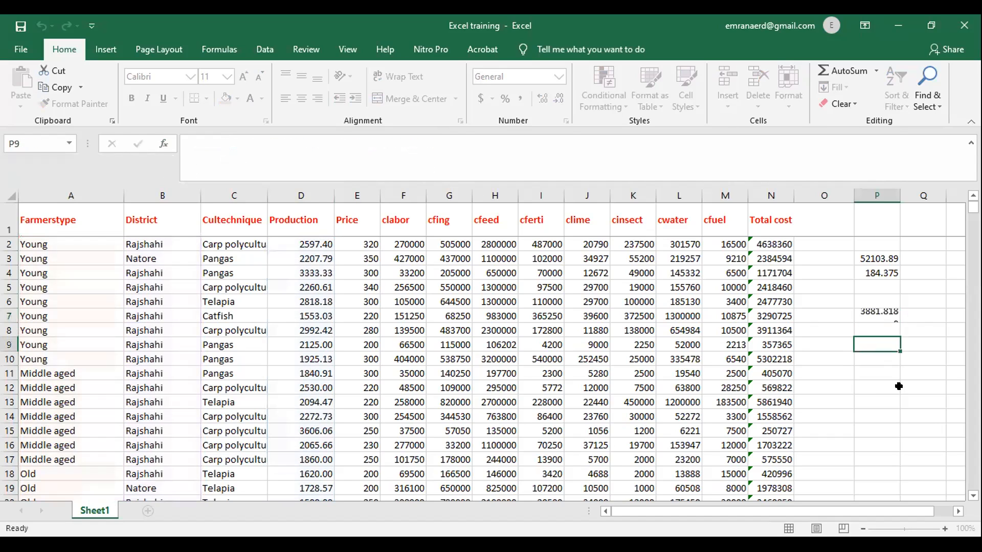
- Clear the calculation results from cell P7 and cells P3:P4
left_click(881, 306)
left_click(879, 309)
key("Delete")
left_click_drag(870, 259, 875, 273)
key("Delete")
left_click(881, 316)
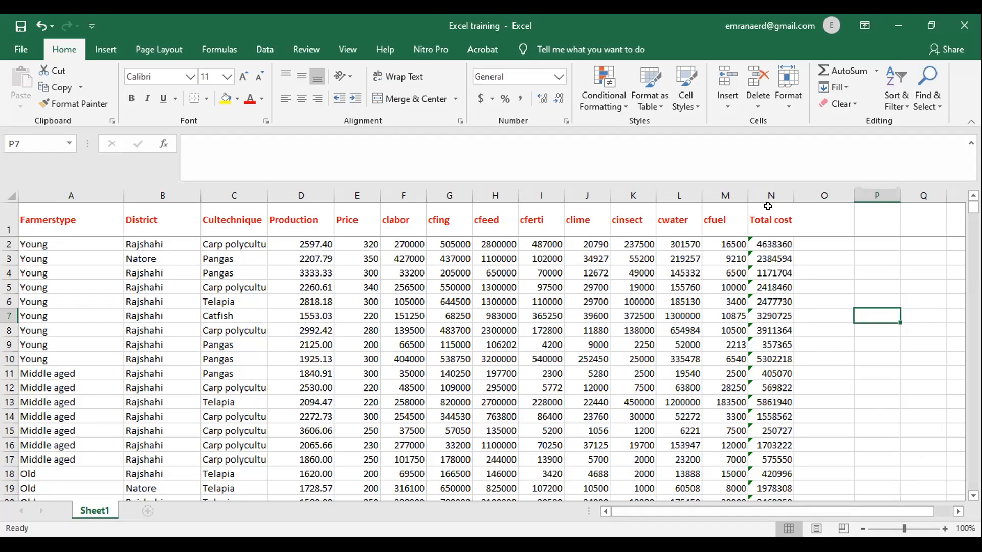
- Clear the whole Total cost column N
left_click(766, 185)
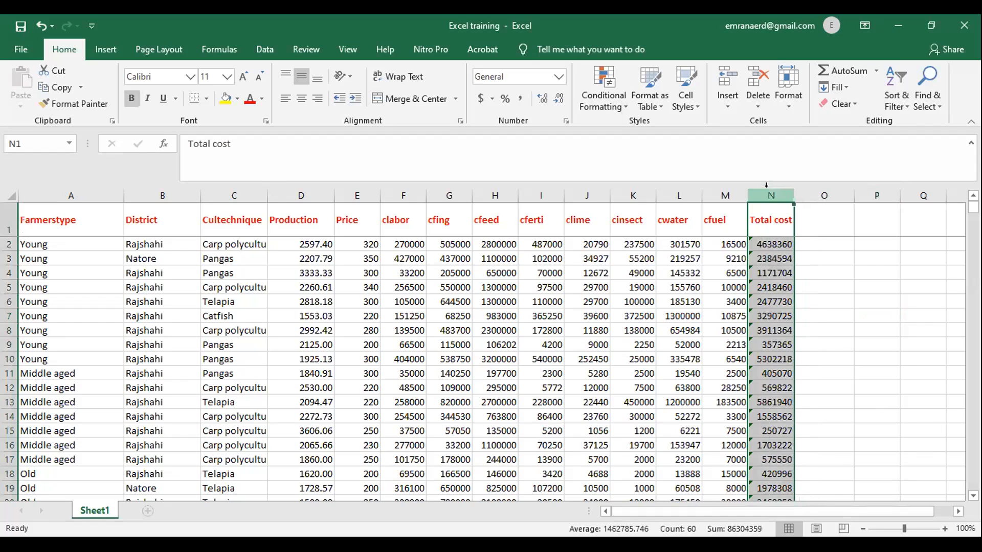
key("Delete")
left_click(838, 286)
- Clear the summary values in row 62 below the dataset, across cells A62:I62
scroll(377, 332, "down", 6)
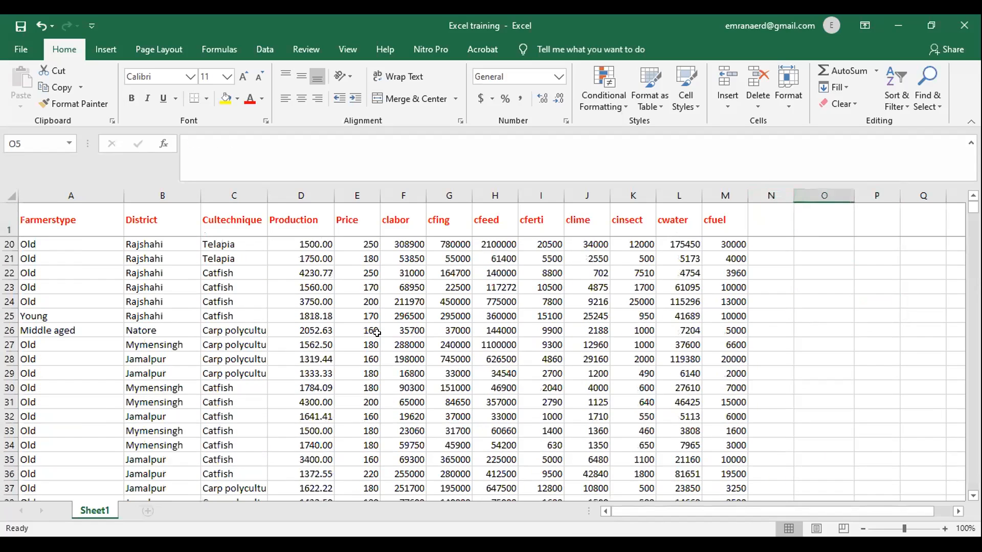
scroll(377, 332, "down", 13)
scroll(377, 332, "up", 2)
left_click_drag(38, 379, 523, 375)
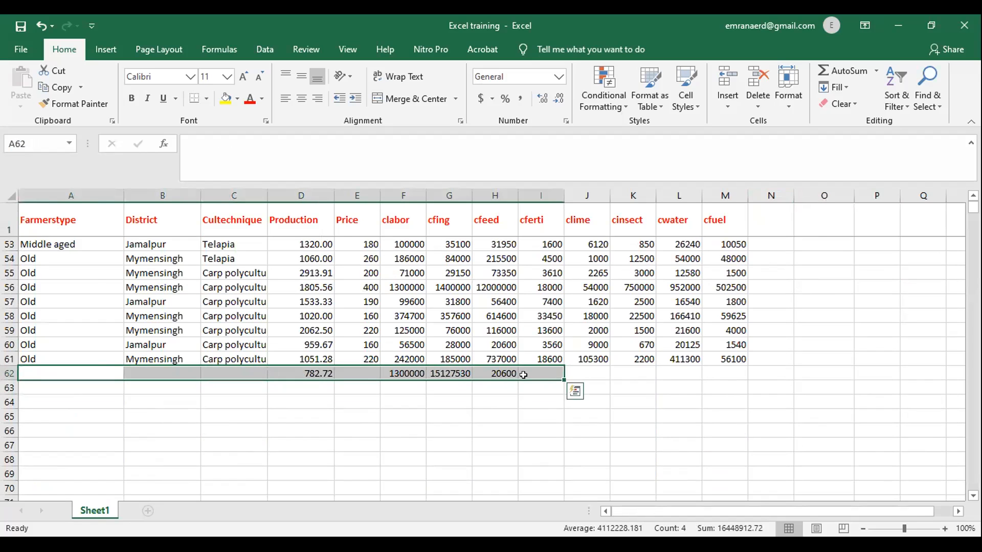
key("Delete")
scroll(526, 378, "up", 17)
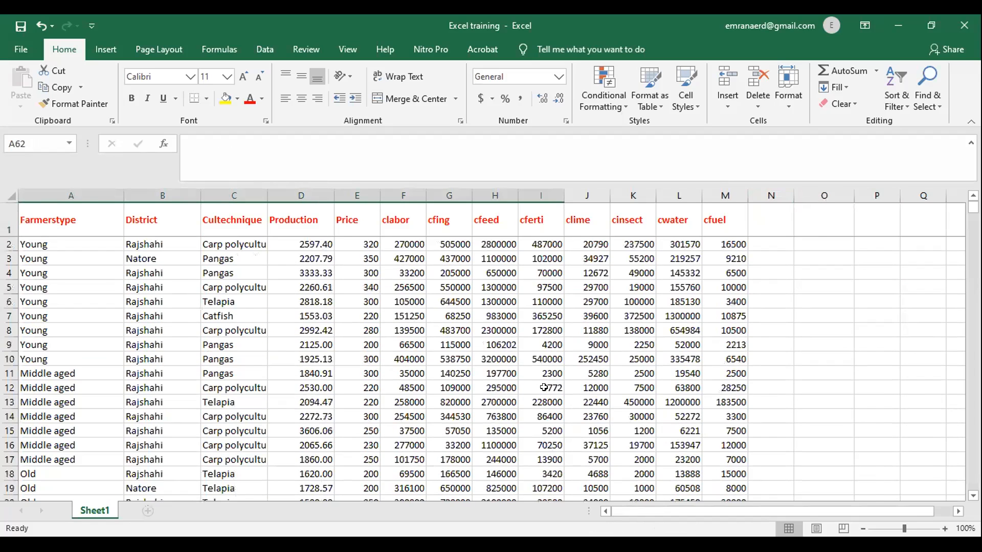
left_click(811, 352)
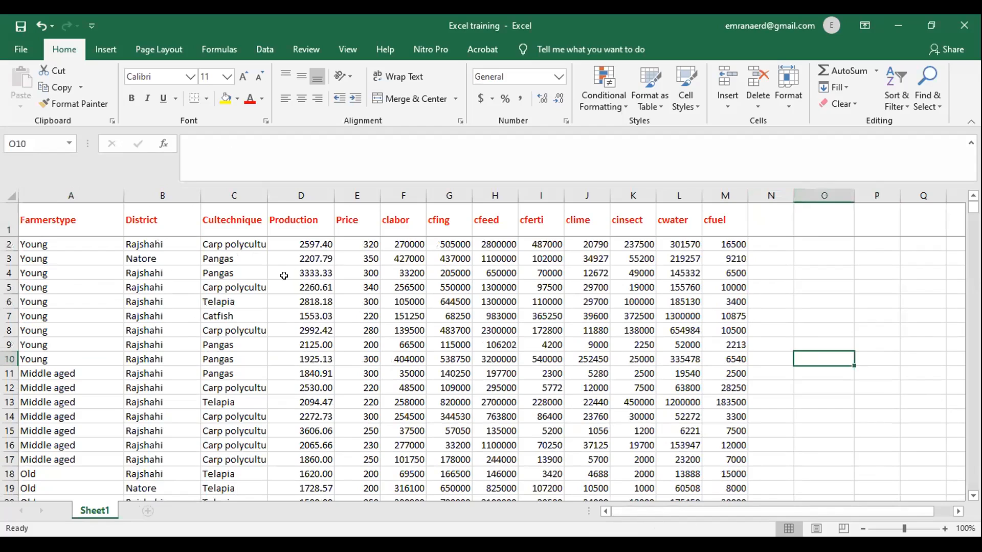
- Create a PivotTable from the Sheet1 data range A1:M61 on a new worksheet
left_click(133, 255)
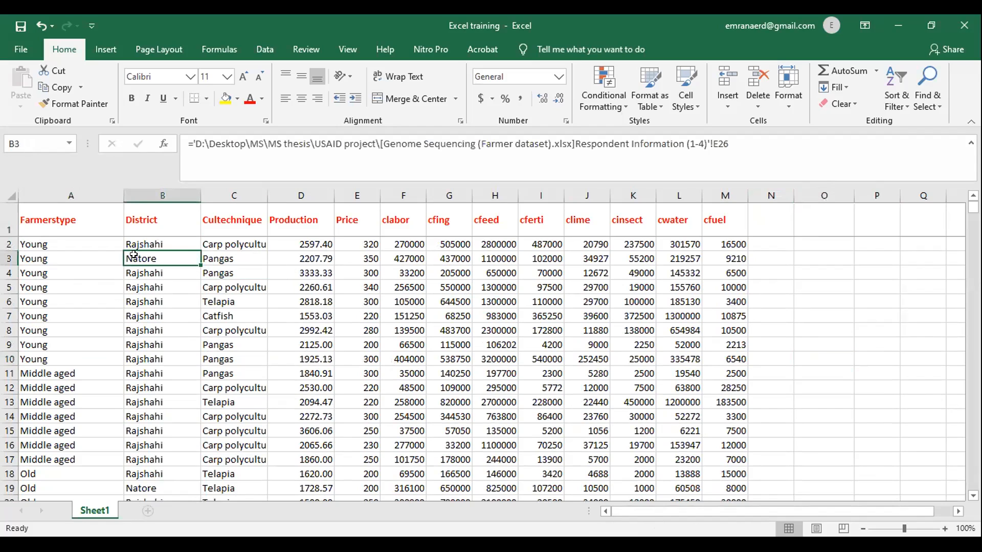
left_click(112, 46)
left_click(28, 96)
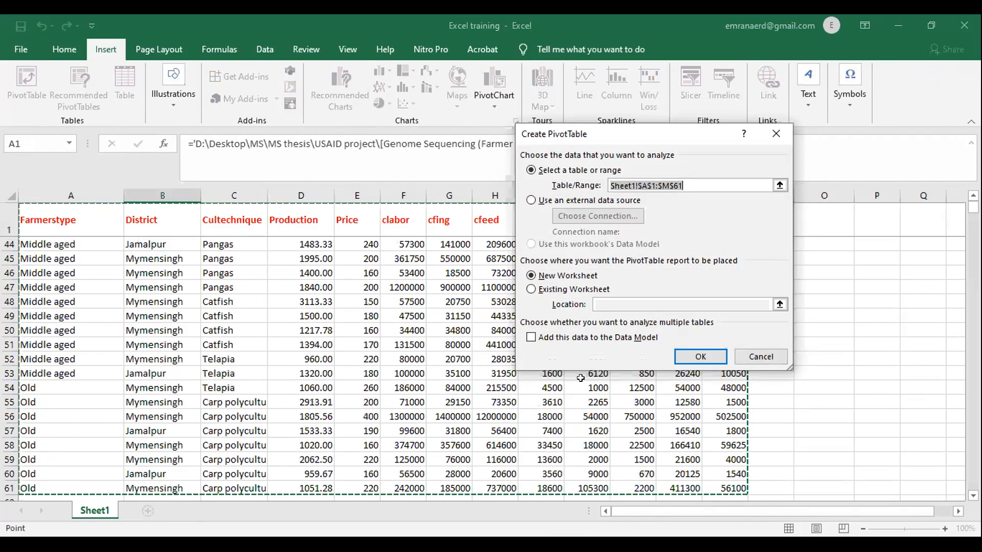
left_click(558, 275)
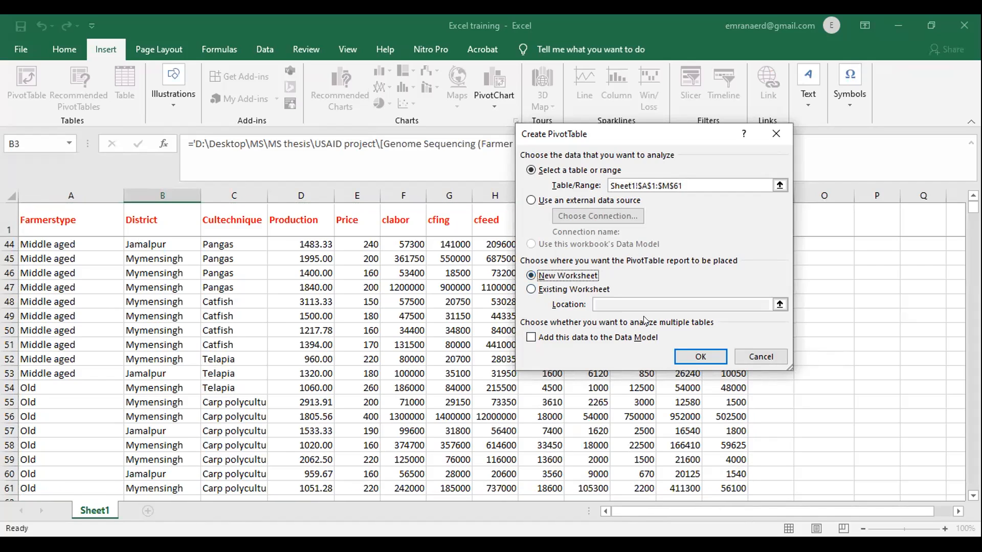
left_click(700, 356)
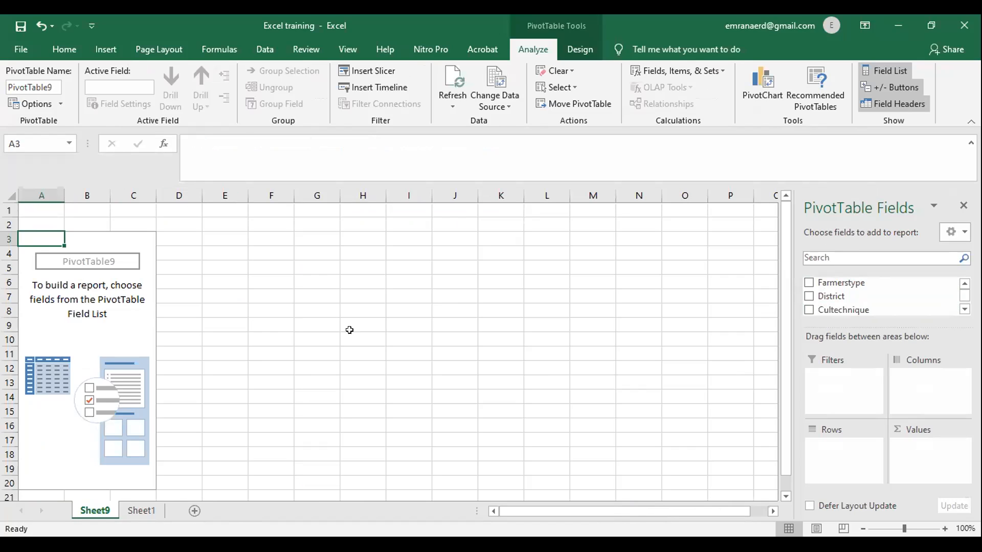
- Check the source columns in Sheet1, and set Farmerstype as the PivotTable's report filter and District as its column field
left_click(141, 511)
scroll(293, 317, "up", 14)
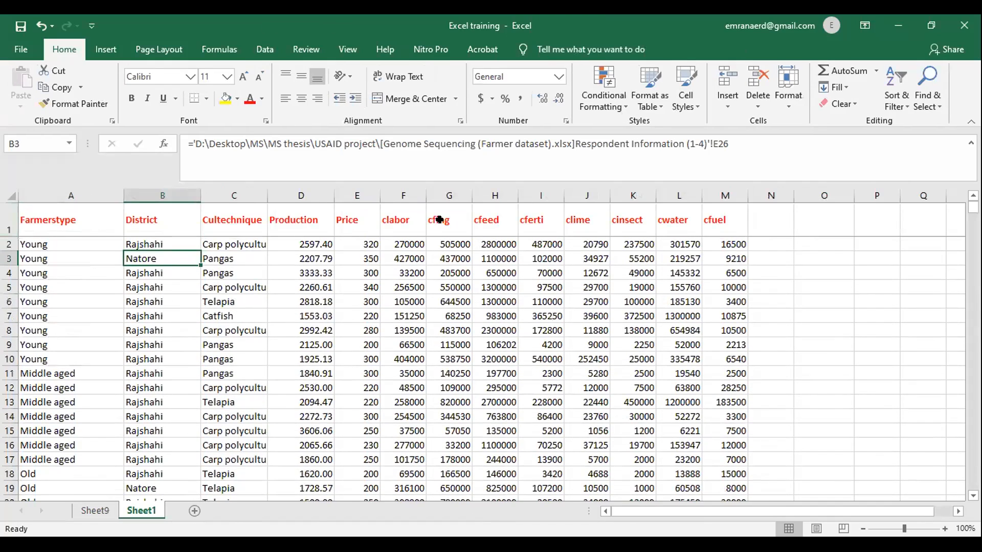
left_click(95, 510)
scroll(868, 287, "down", 10)
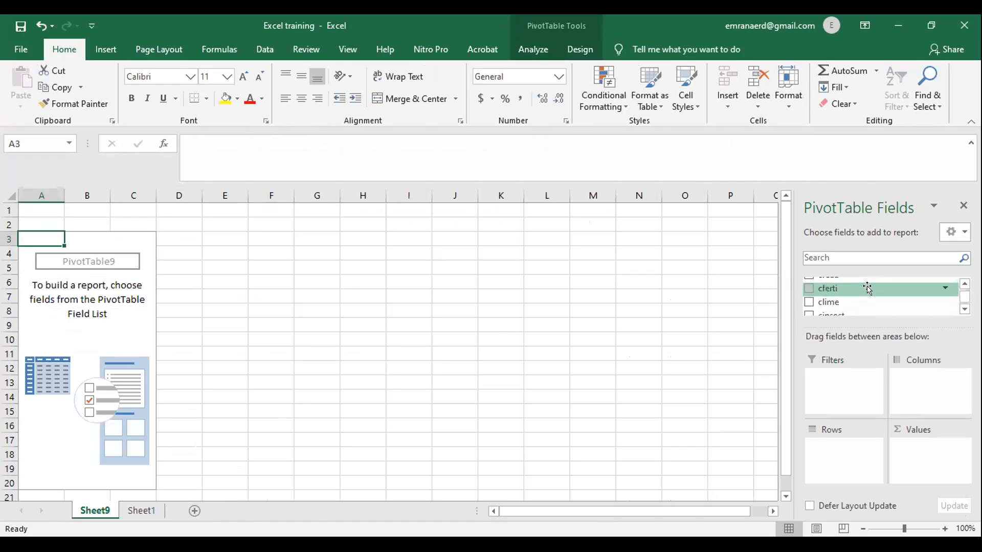
scroll(867, 290, "up", 10)
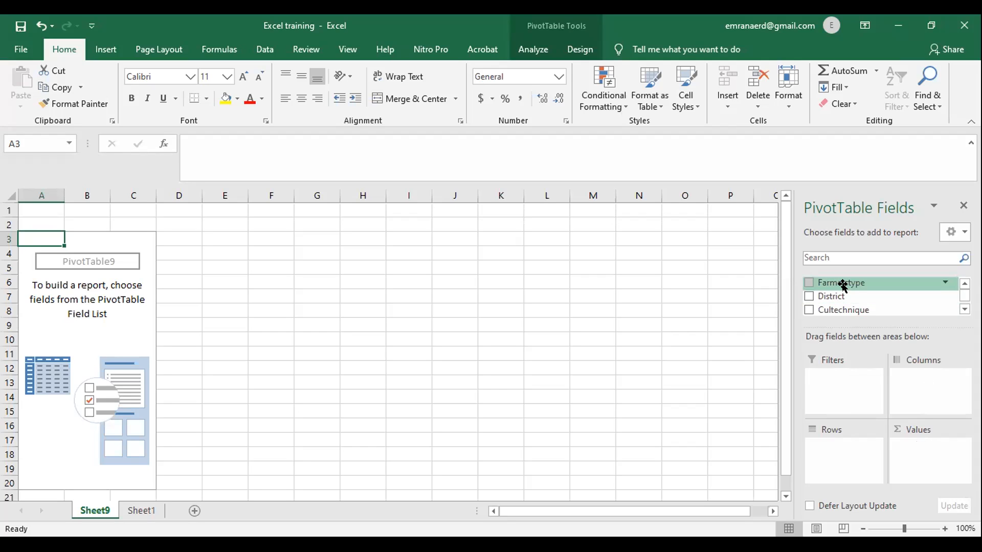
mouse_move(842, 286)
left_mouse_down()
mouse_move(815, 336)
mouse_move(824, 390)
mouse_move(826, 379)
left_mouse_up()
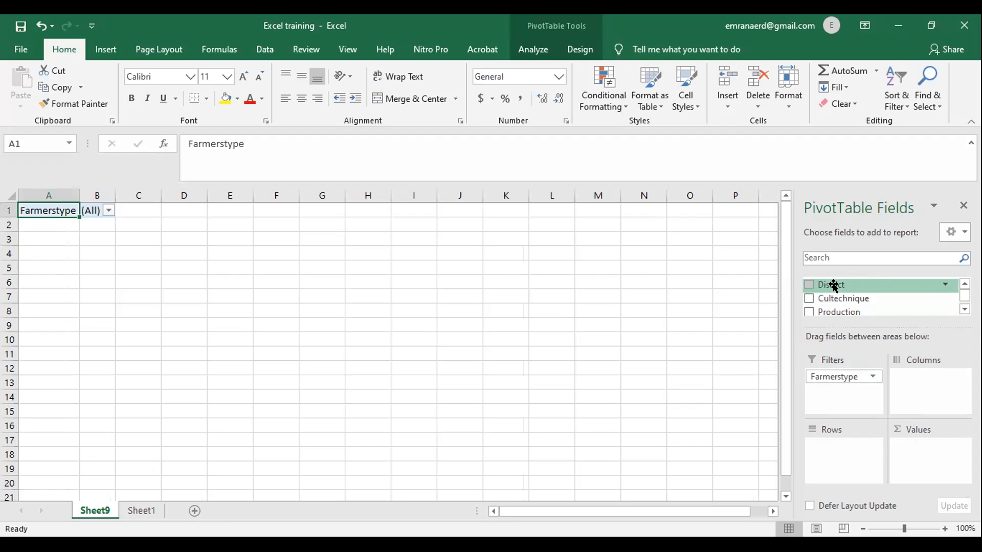
left_click_drag(834, 288, 915, 383)
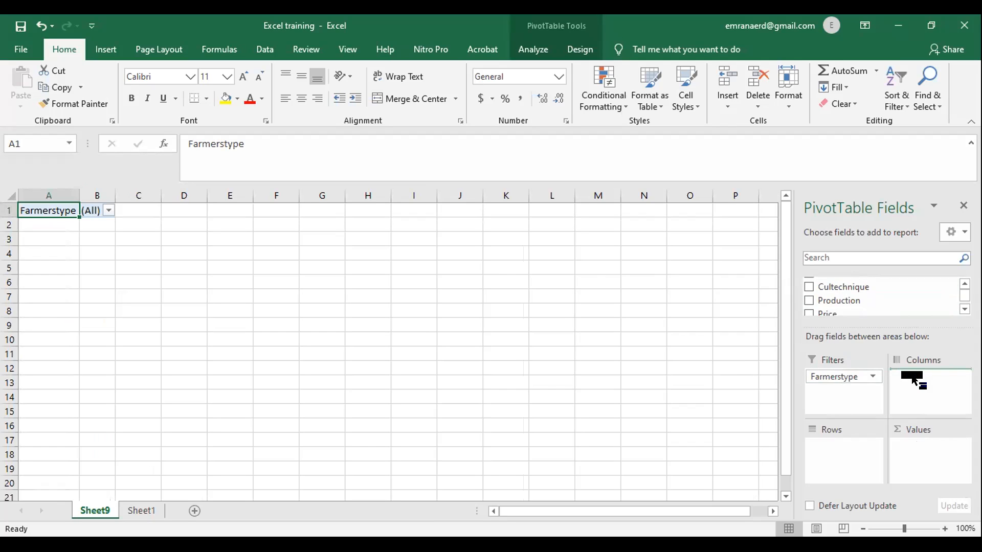
left_click_drag(915, 382, 915, 382)
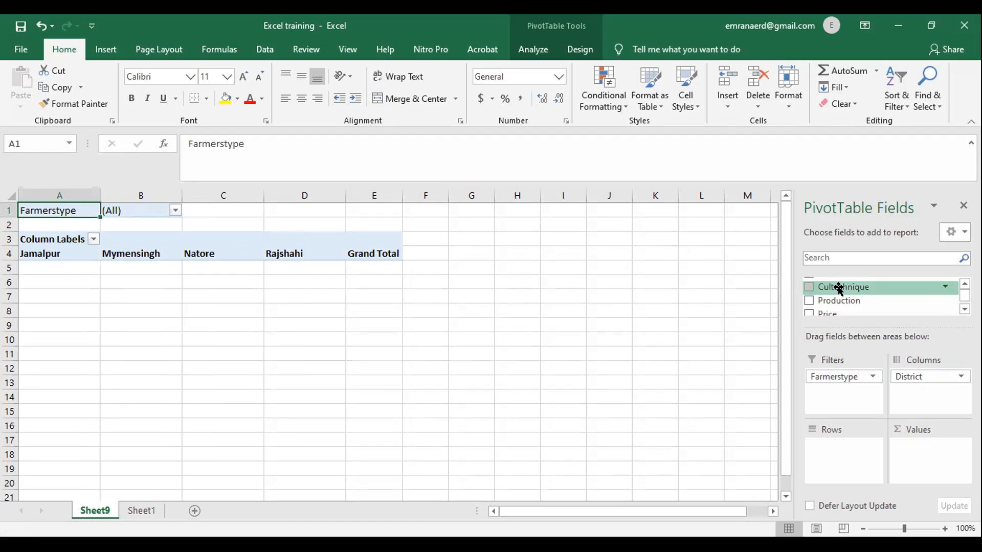
- Set Cultechnique as the PivotTable's row field and add Production and Price as summed value fields
left_click_drag(843, 289, 833, 446)
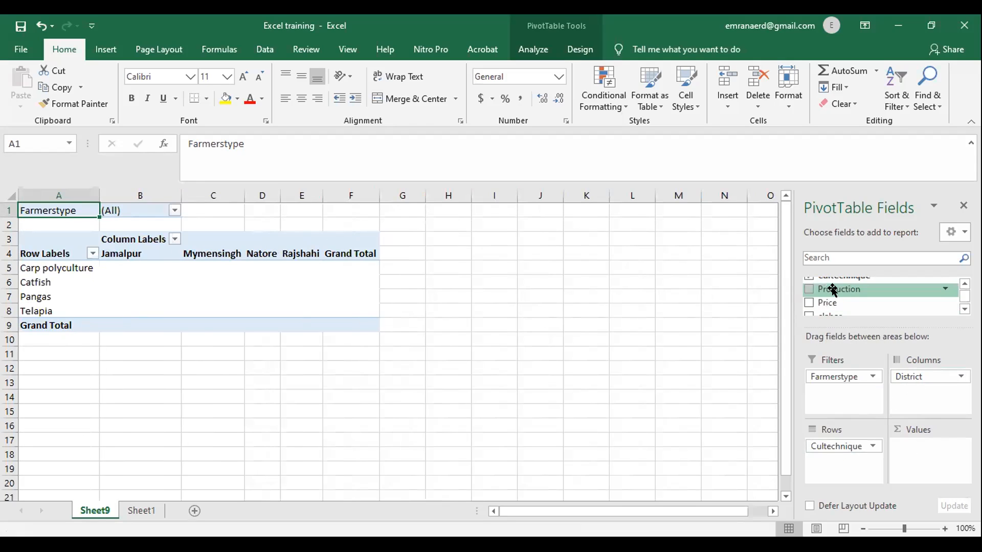
left_click_drag(833, 290, 914, 441)
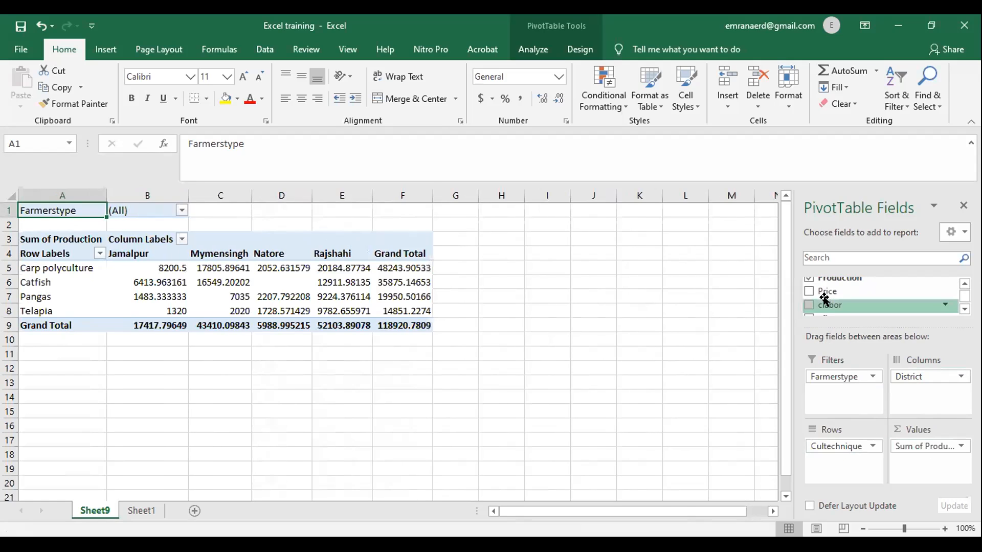
left_click_drag(824, 290, 907, 463)
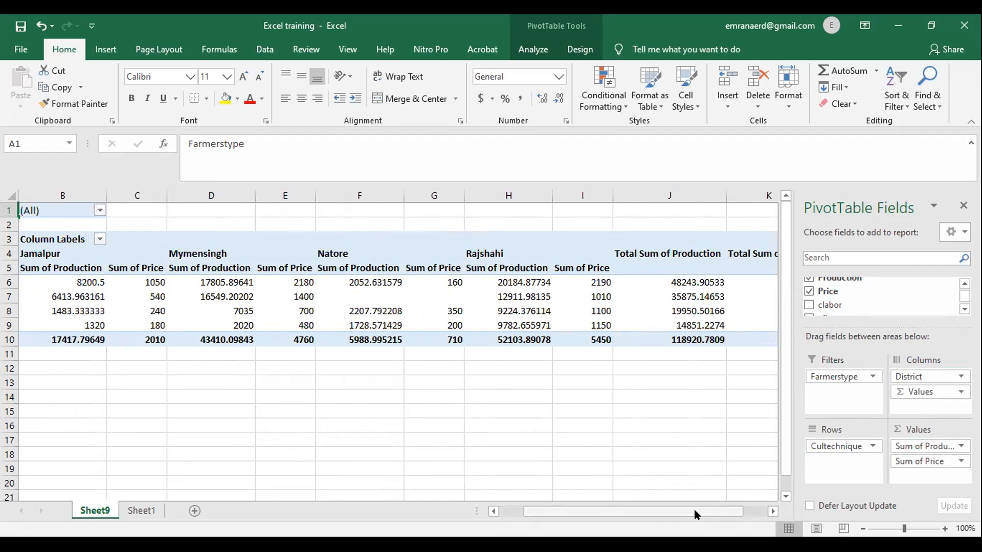
scroll(198, 379, "left", 1)
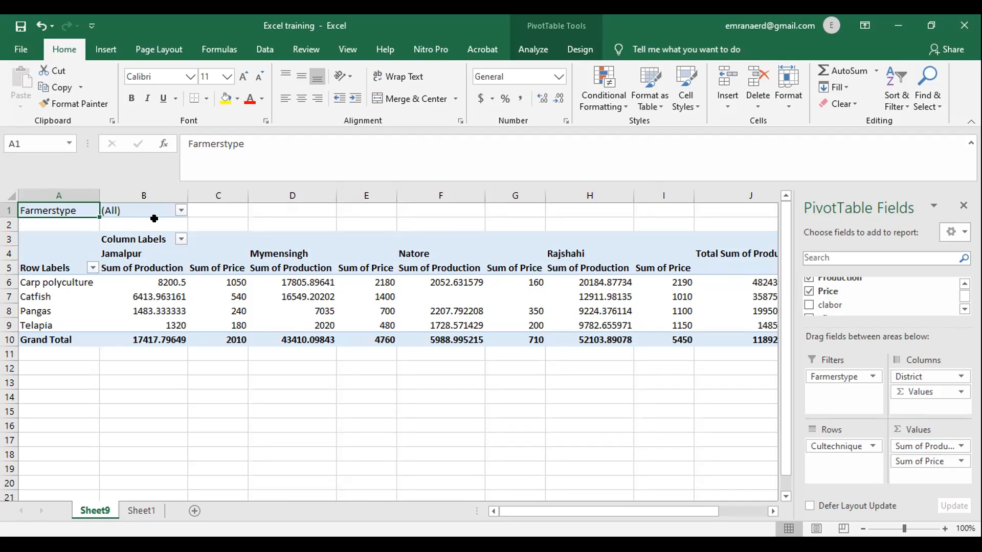
- Filter the PivotTable by Farmerstype to show only Middle aged farmers
left_click(177, 208)
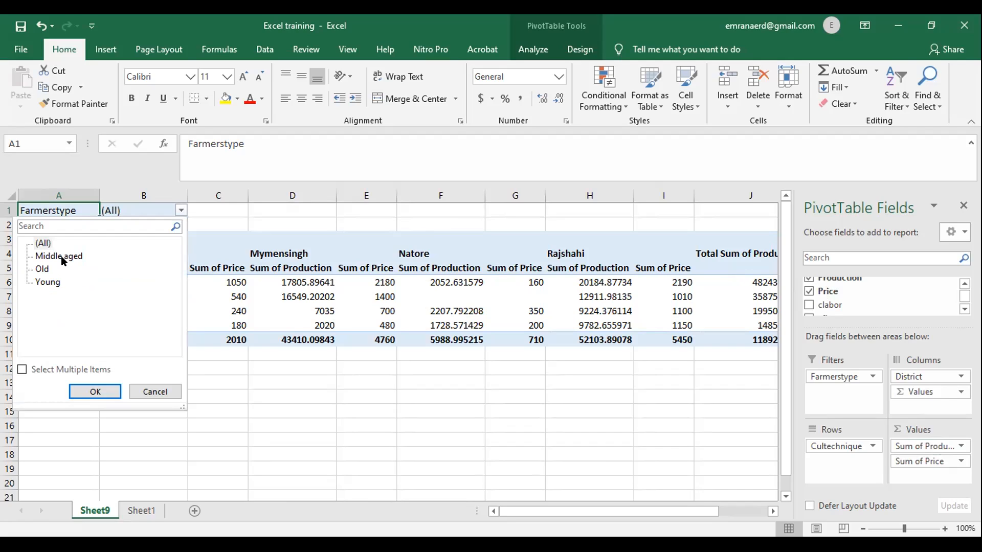
left_click(62, 257)
left_click(95, 391)
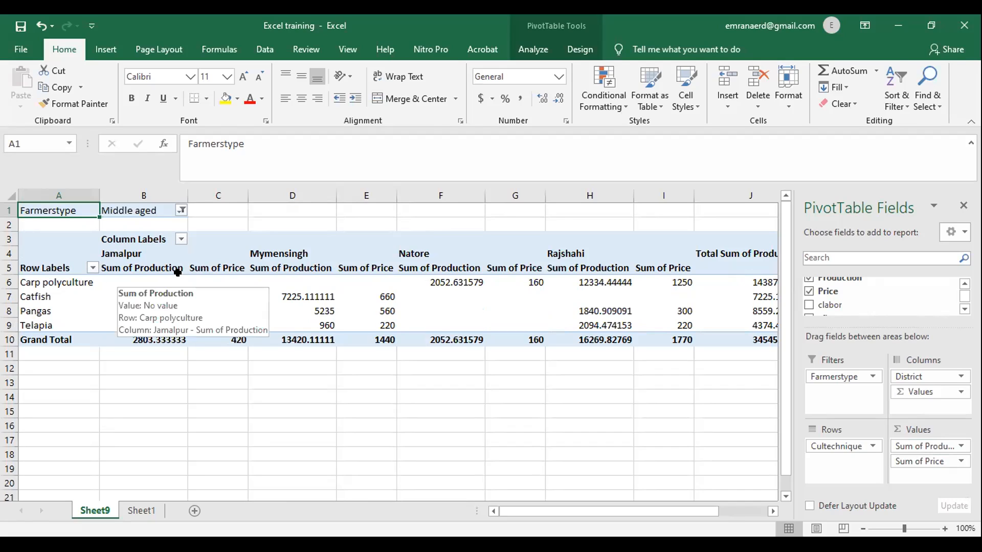
- Change the Farmerstype report filter to show only Old farmers
left_click(180, 210)
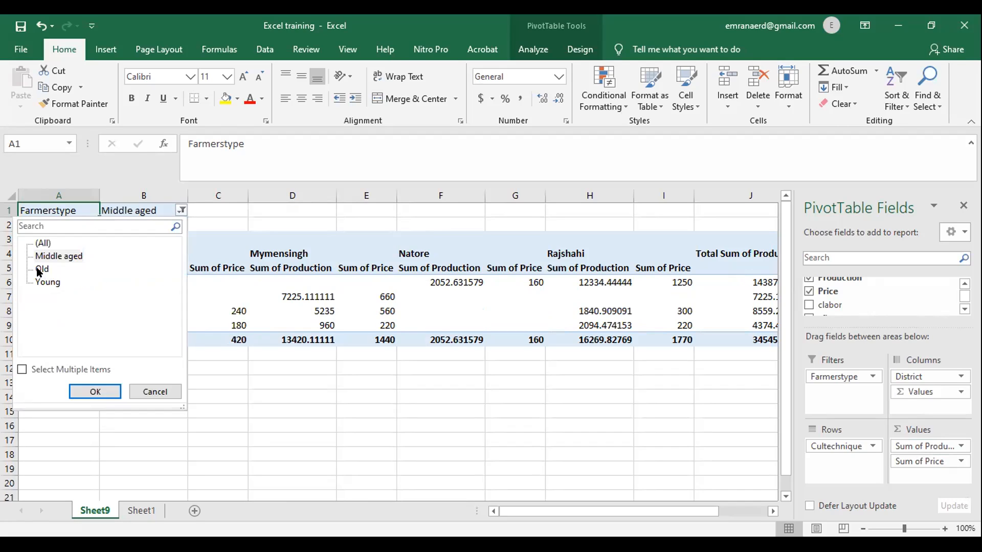
left_click(41, 269)
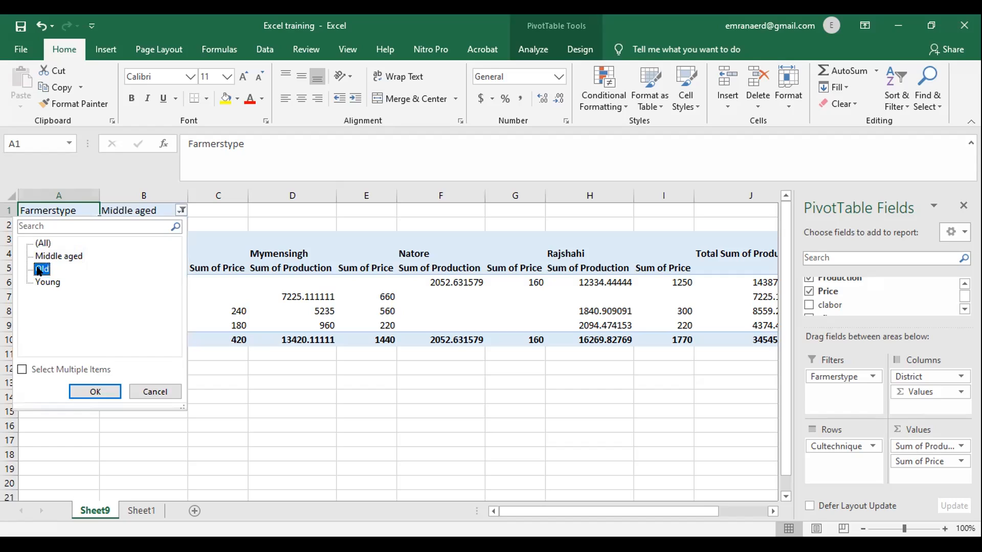
left_click(95, 391)
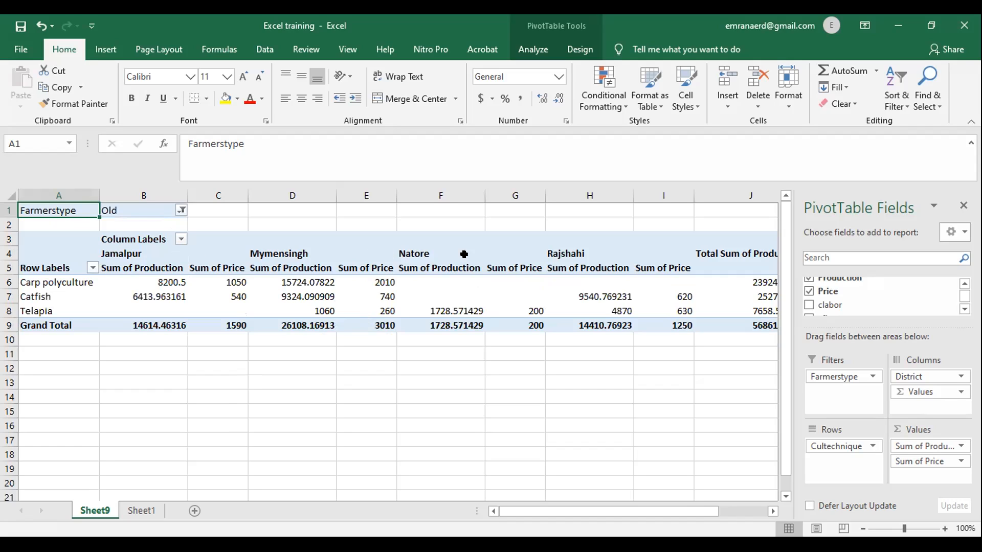
- Examine the production and price sums of the Old farmers across all districts and the total columns
left_click(773, 511)
left_click(772, 511)
left_click(773, 511)
left_click(772, 510)
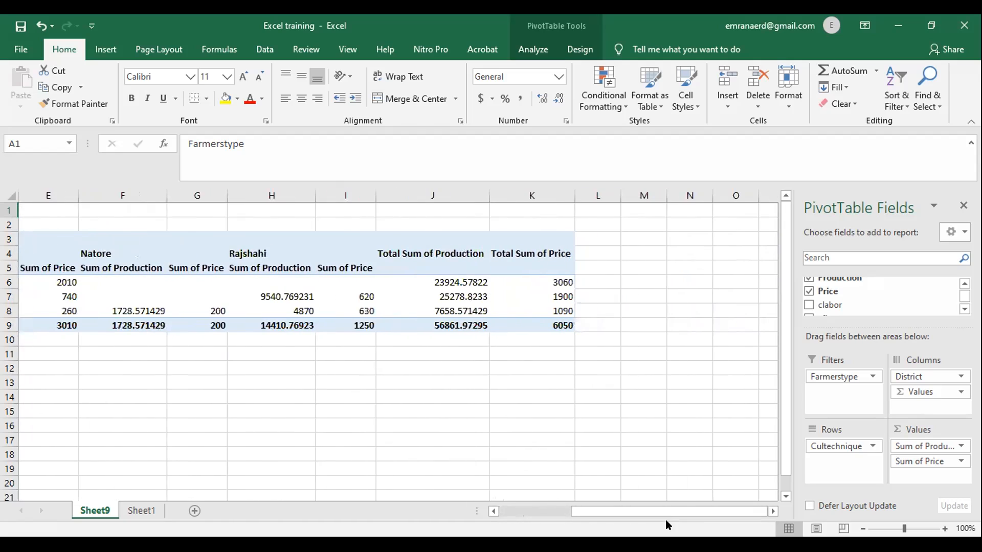
left_click_drag(655, 508, 16, 401)
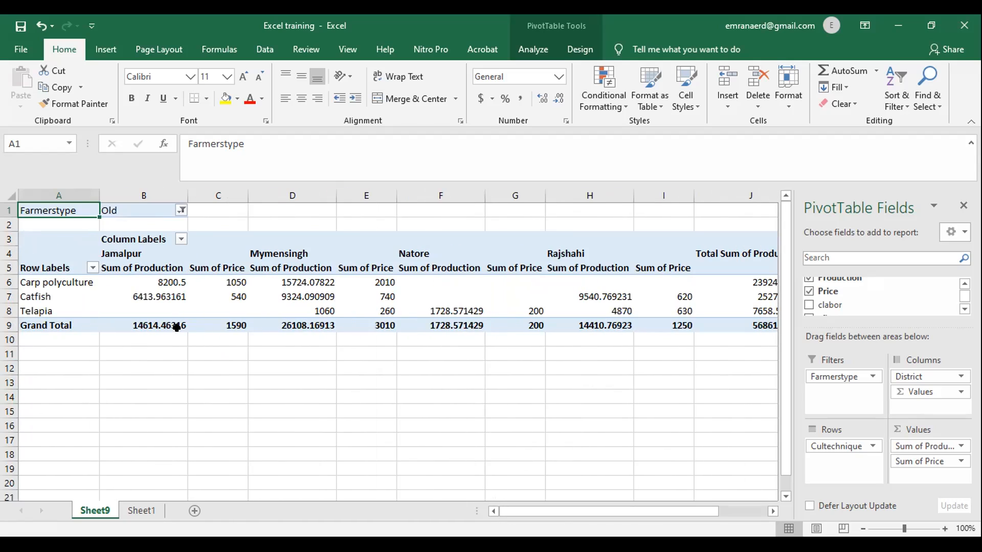
left_click(773, 510)
left_click(773, 511)
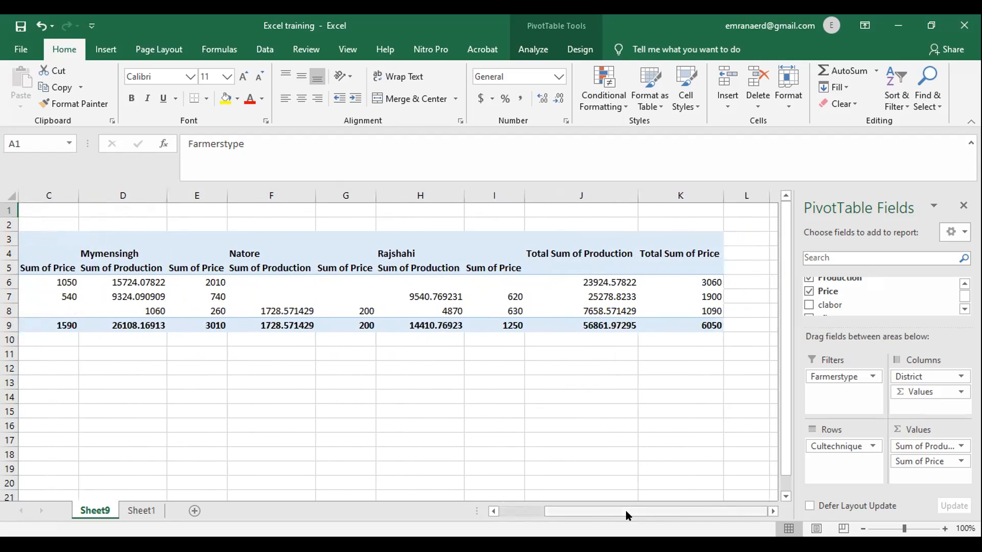
left_click_drag(627, 511, 581, 512)
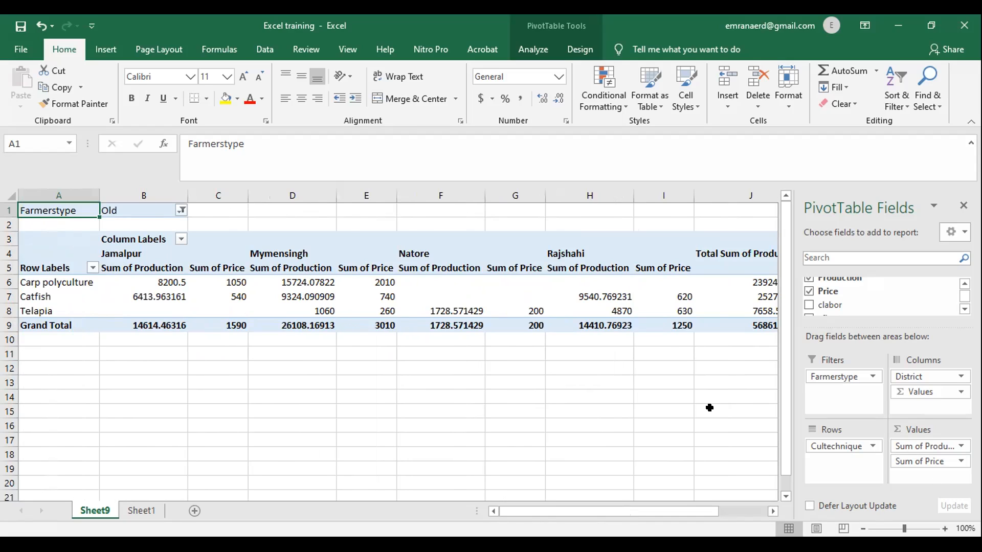
- Summarize the Price value field by Count and check the Catfish counts for Jamalpur and Mymensingh
left_click(959, 462)
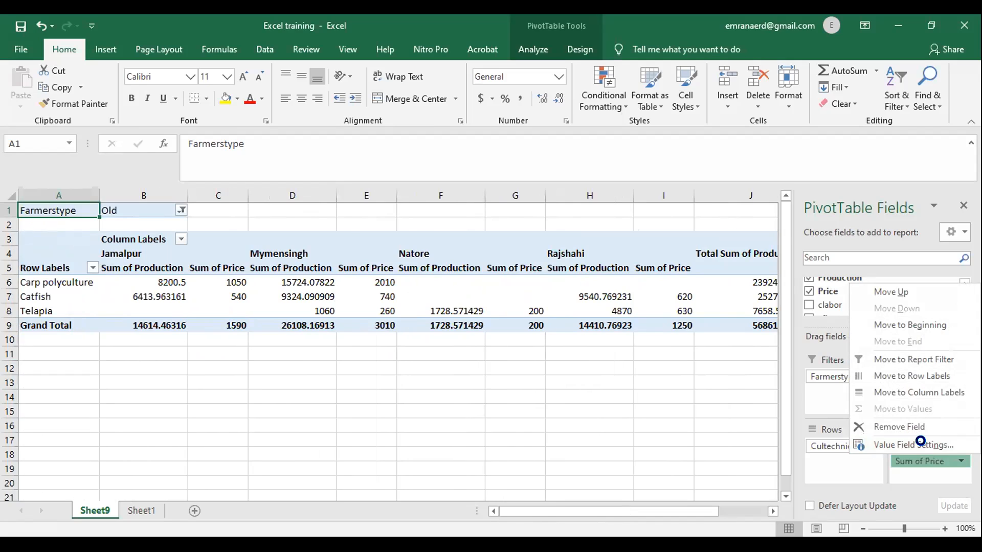
left_click(915, 445)
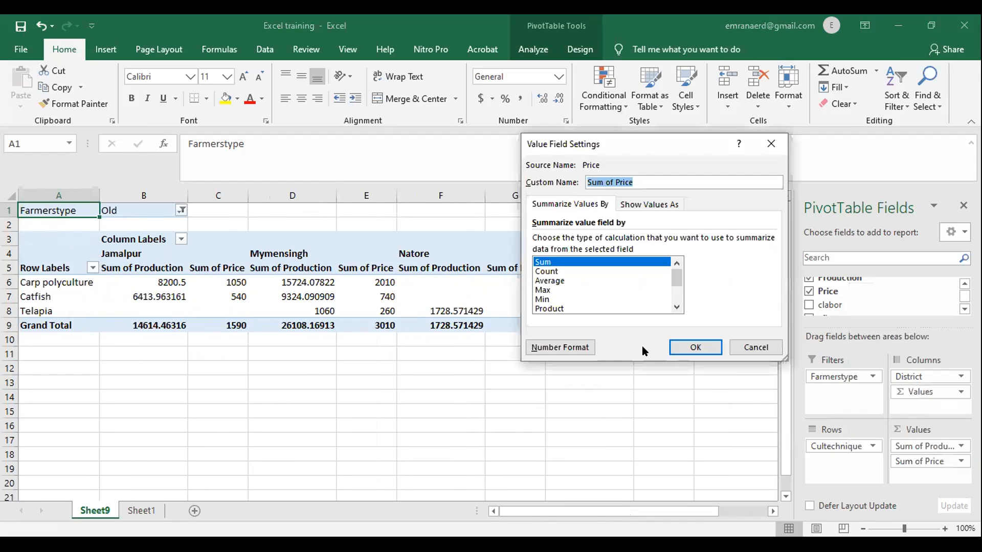
left_click(553, 271)
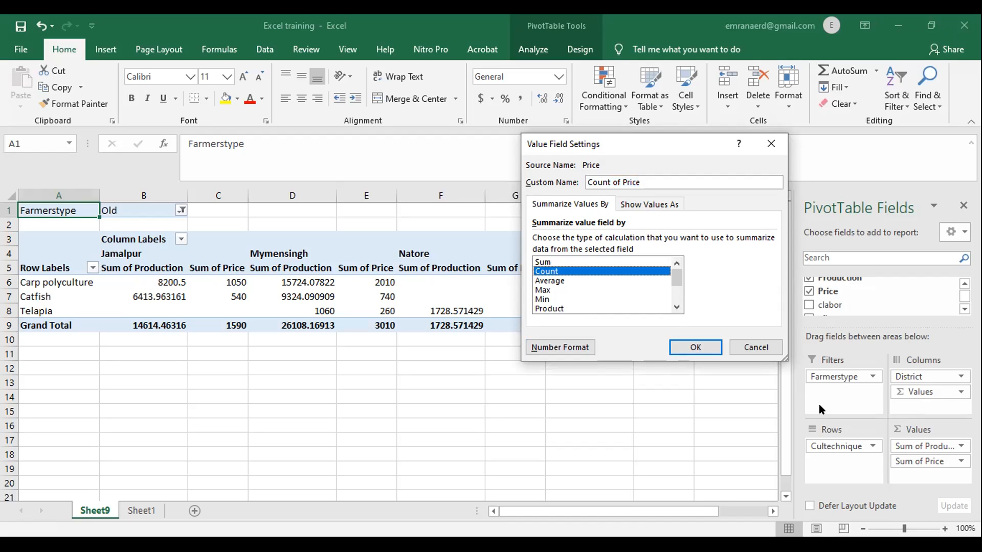
left_click(688, 349)
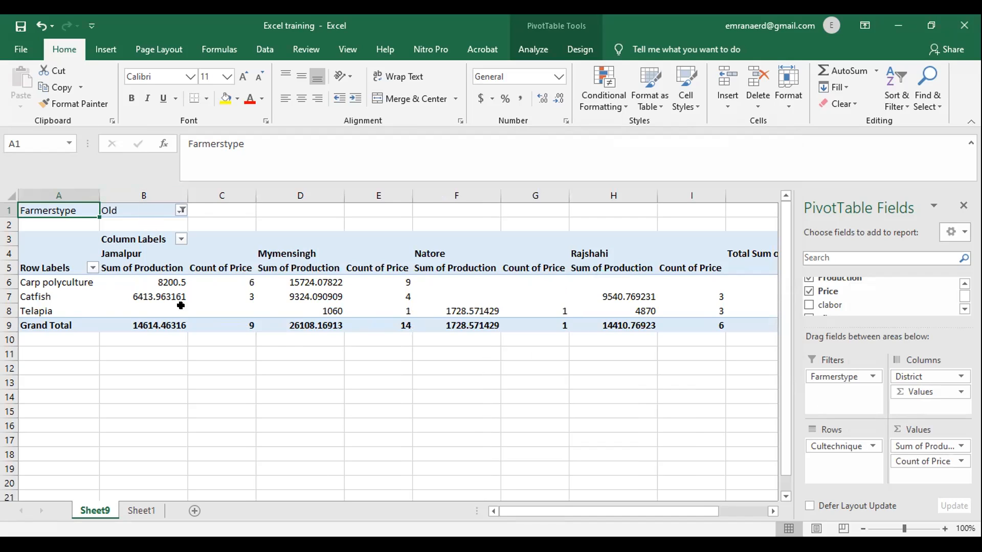
left_click(247, 296)
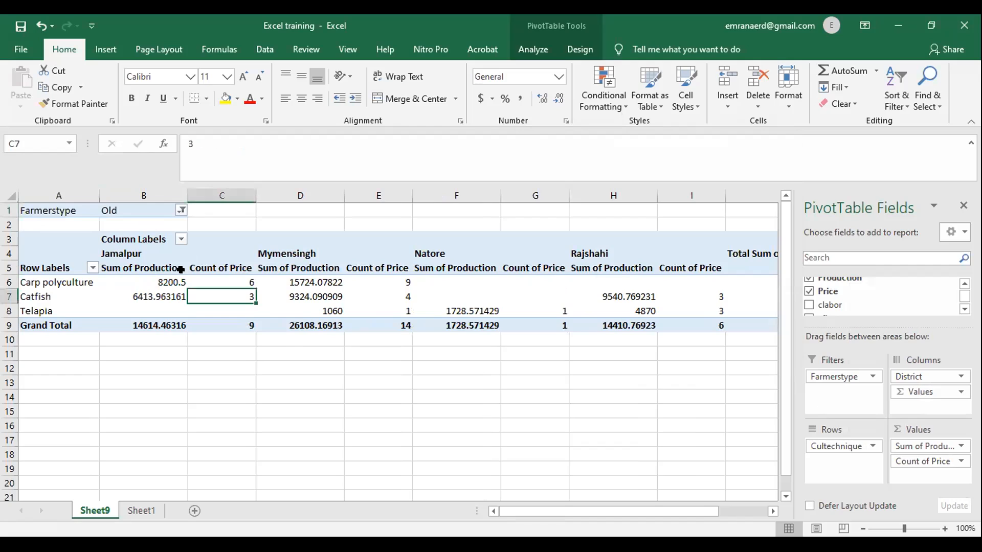
left_click(406, 296)
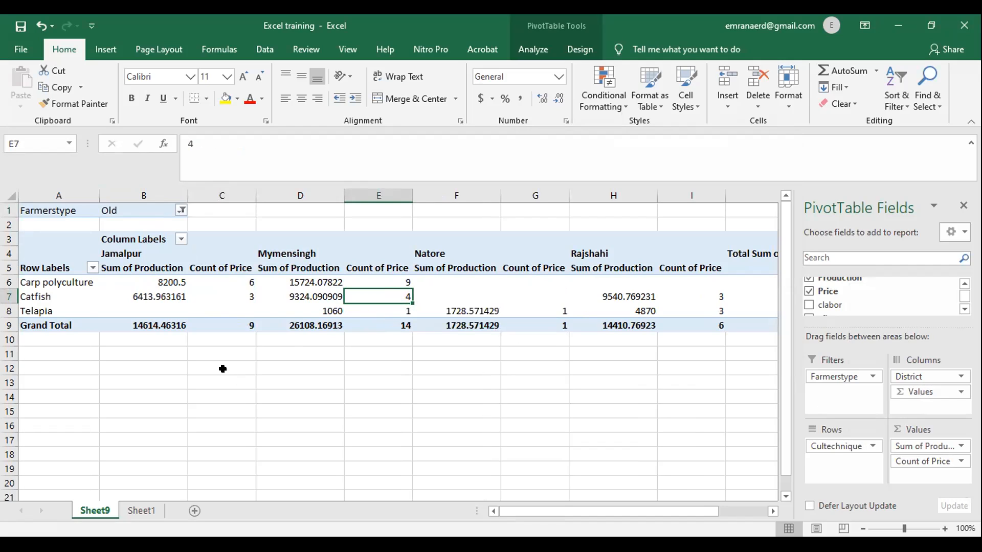
- Apply the Currency number format to the Count of Price value field through its value field settings
left_click(960, 462)
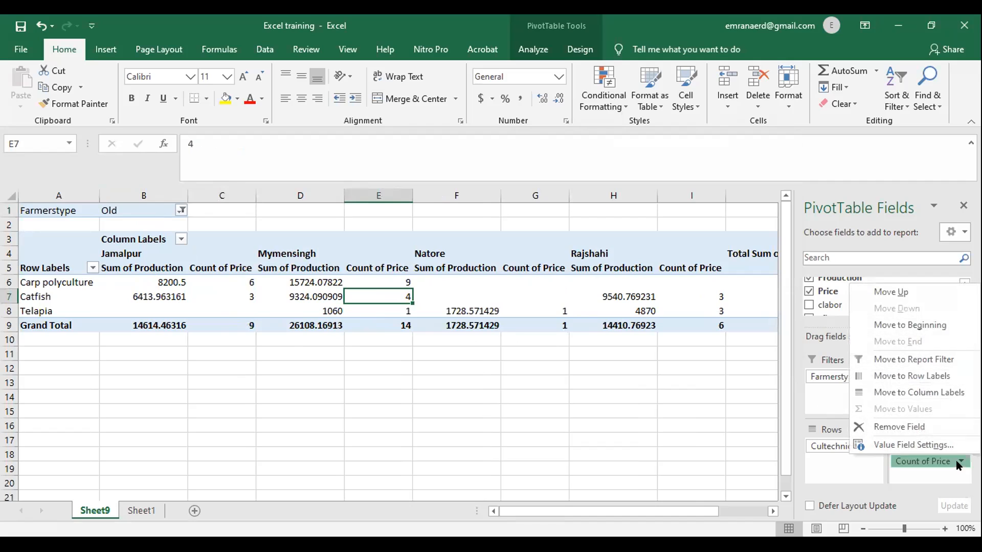
left_click(913, 445)
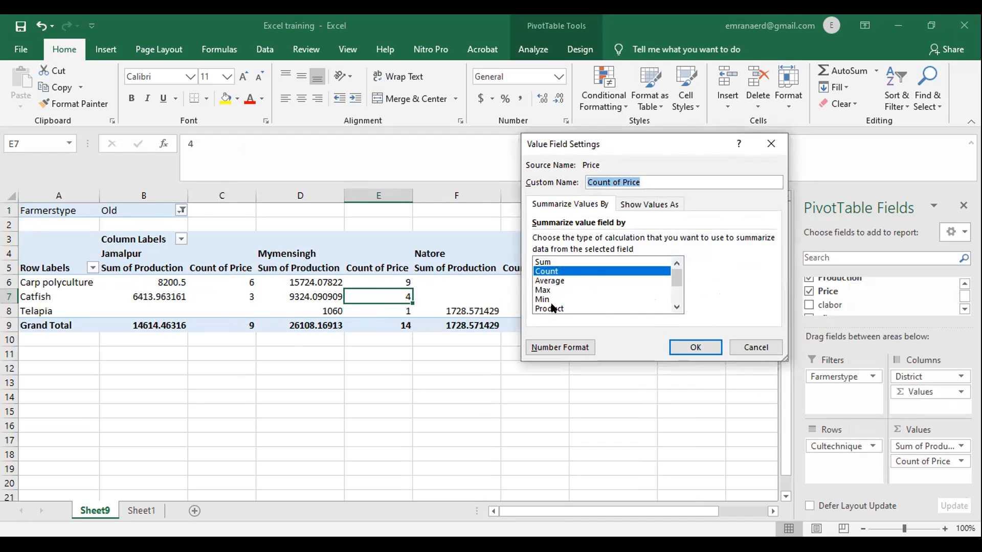
scroll(586, 289, "down", 2)
left_click(649, 204)
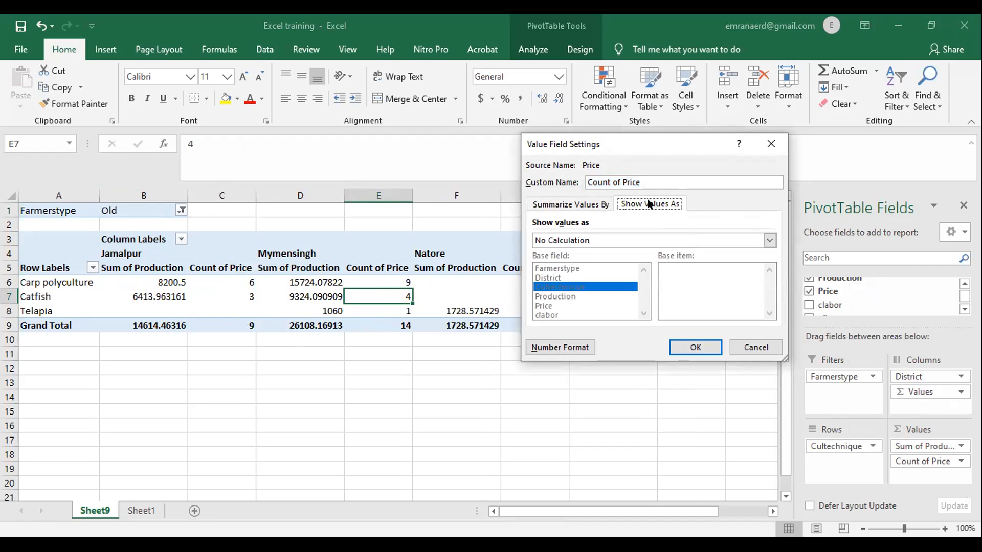
left_click(560, 346)
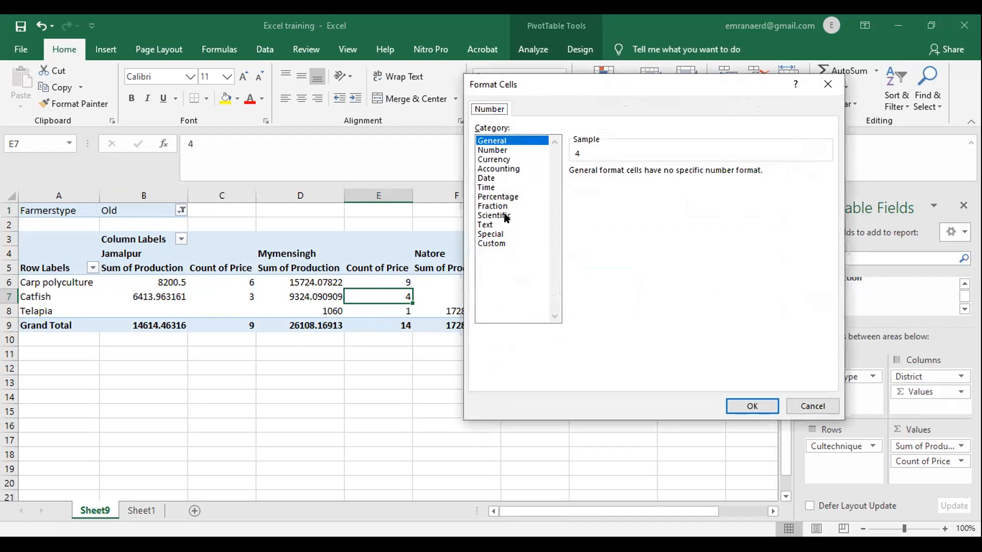
left_click(488, 150)
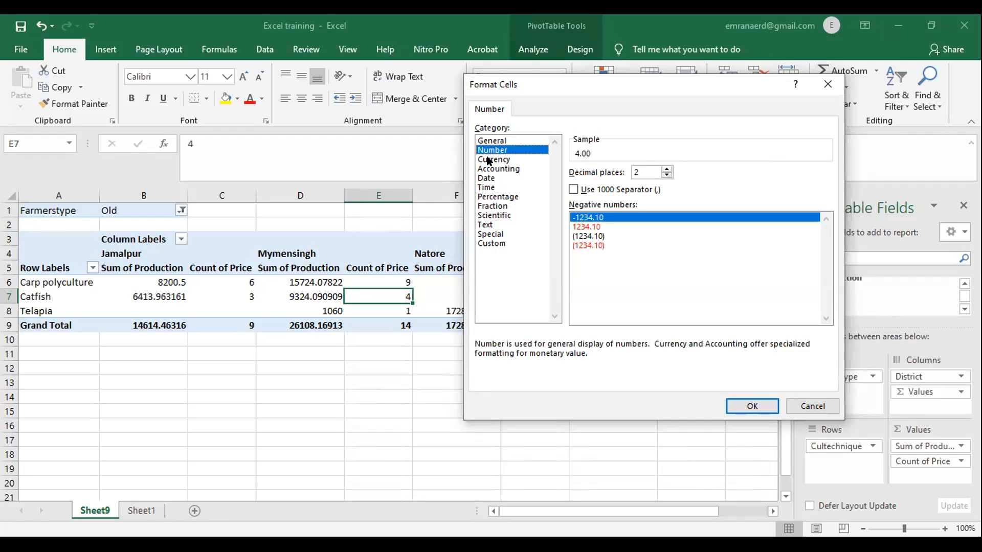
left_click(489, 159)
left_click(753, 405)
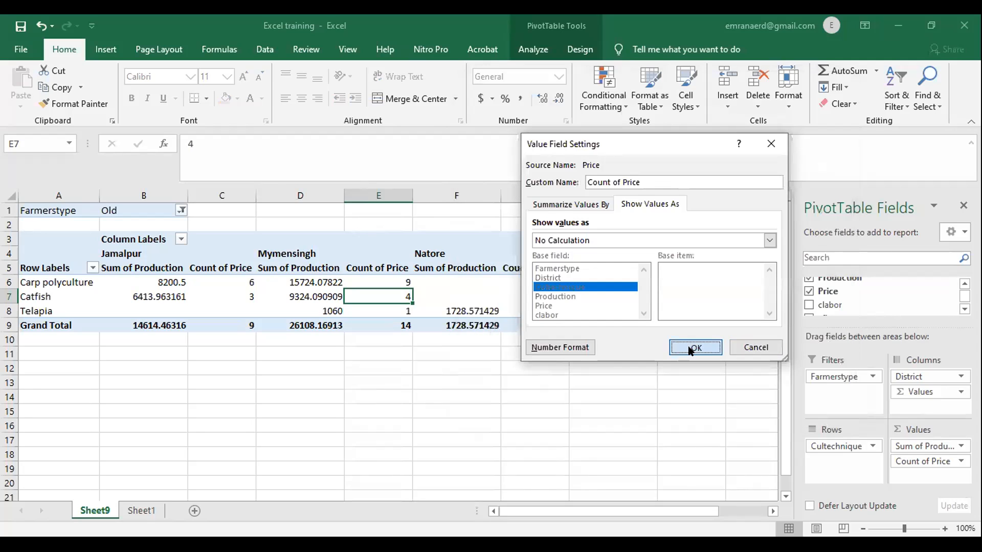
left_click(682, 344)
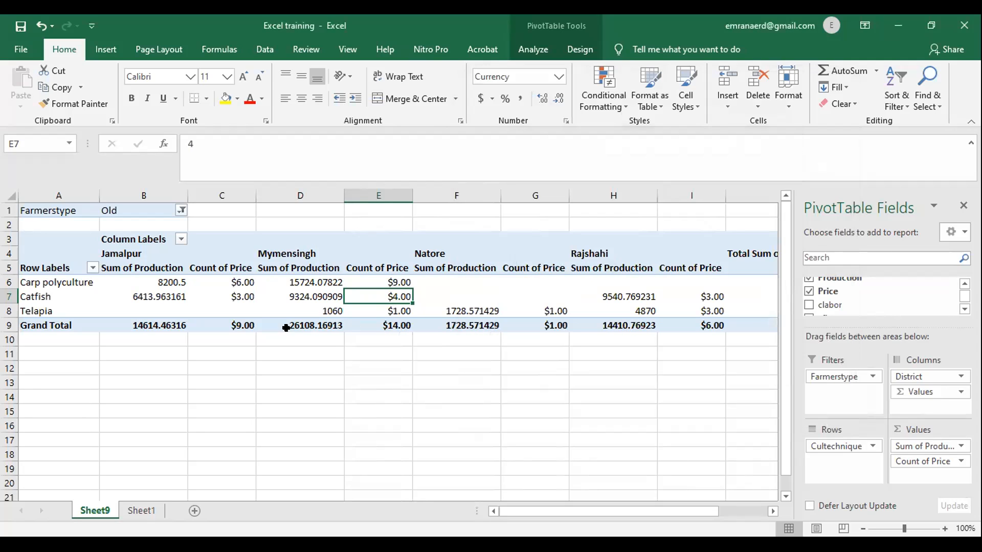
mouse_move(247, 297)
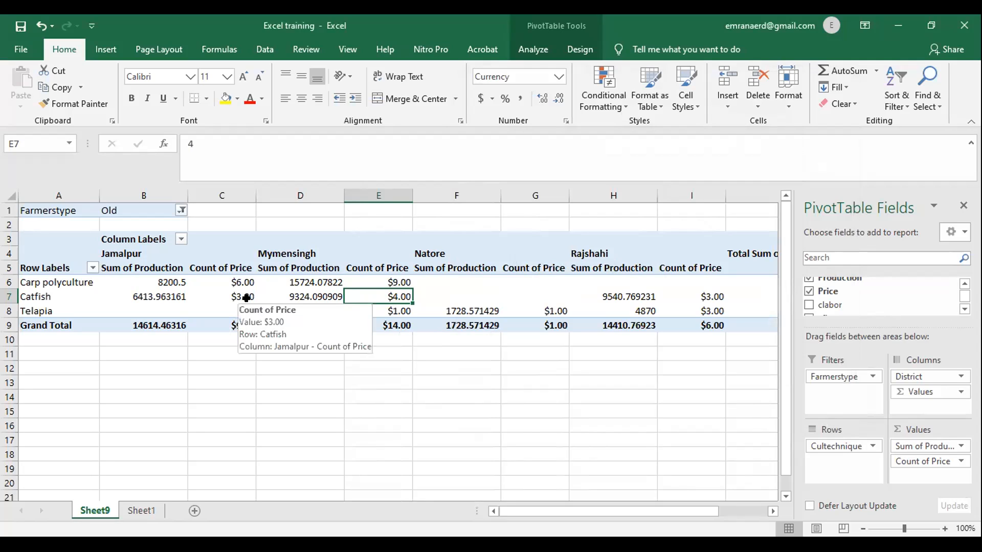
- Undo the Currency format and the Count summary of the Price field, and select an empty cell below the PivotTable
key("ctrl+z")
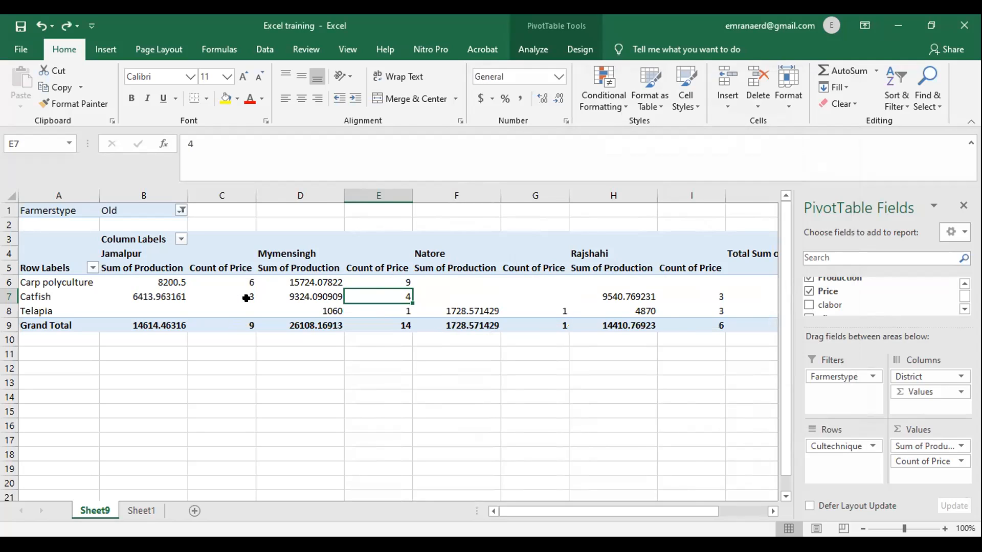
key("ctrl+z")
left_click(367, 382)
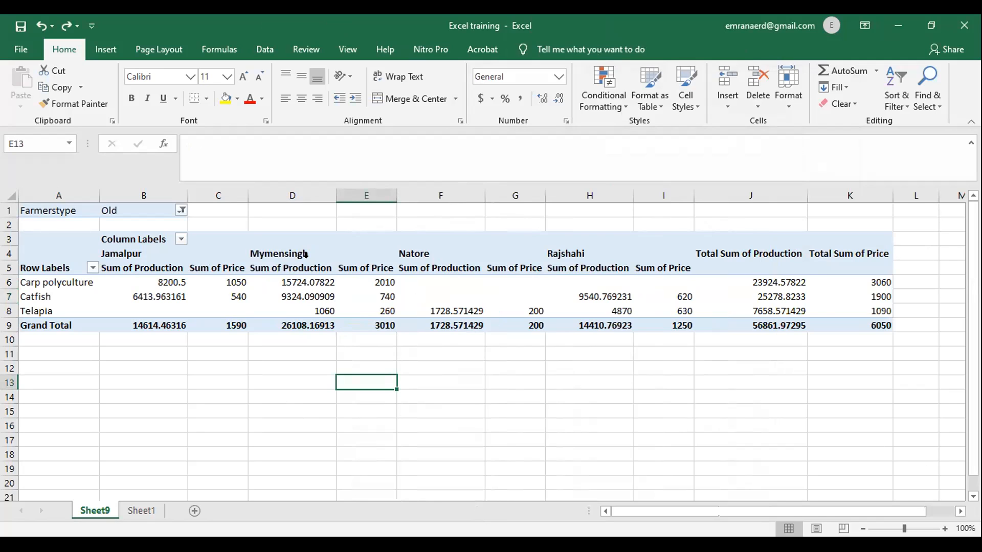
left_click(333, 243)
left_click(440, 353)
left_click(225, 283)
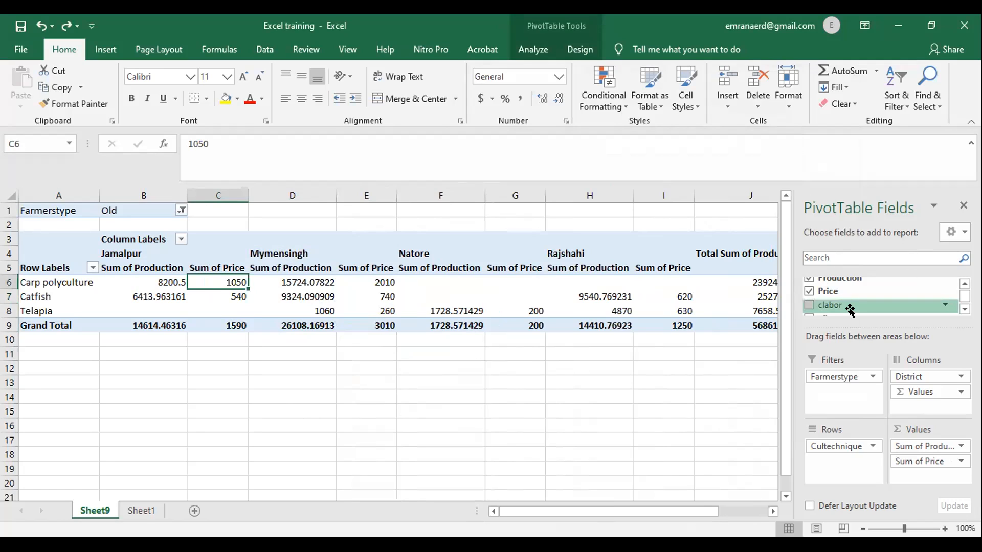
left_click(291, 367)
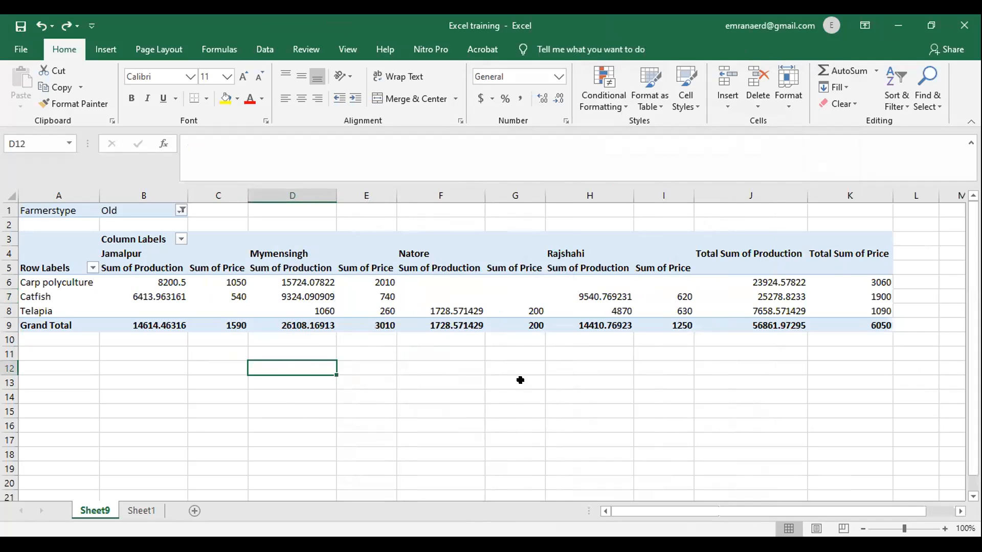
- Try the recommended PivotTable Sum of Production by Farmerstype in place of the current one, and undo it
left_click(282, 296)
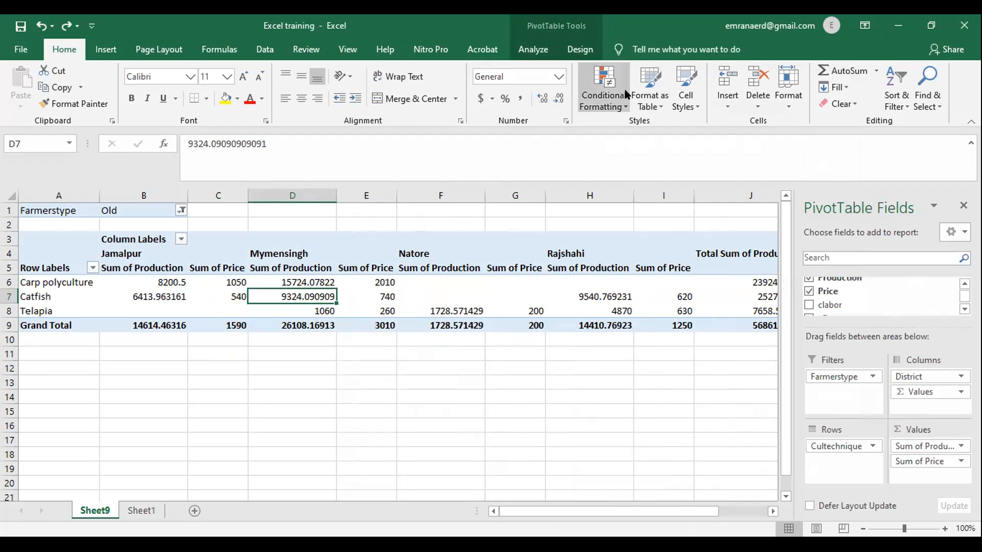
left_click(576, 49)
left_click(534, 50)
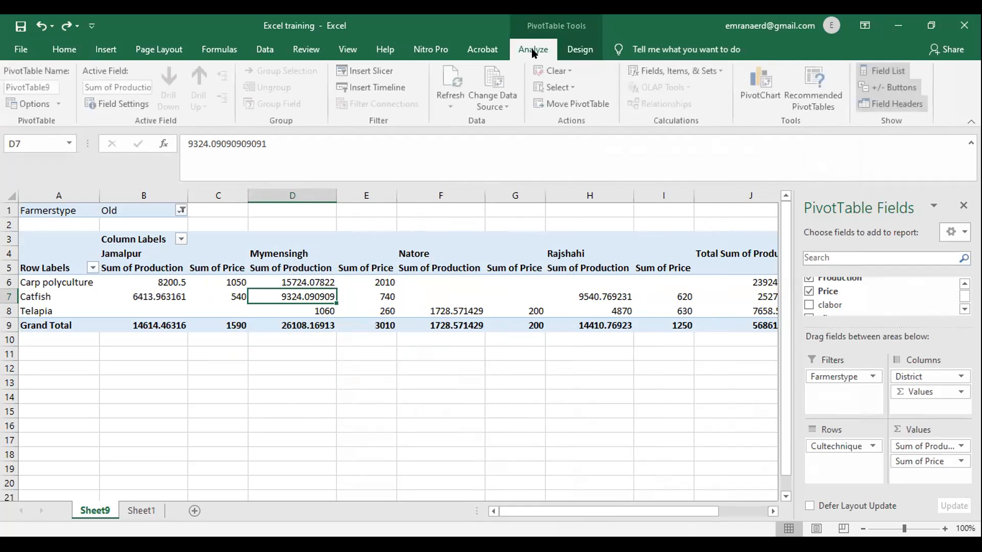
left_click(808, 100)
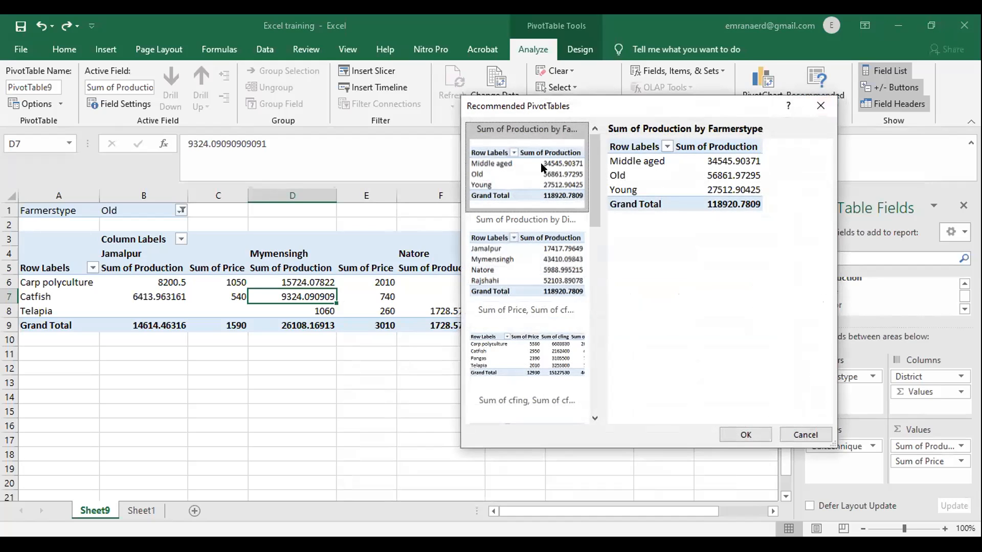
left_click(744, 434)
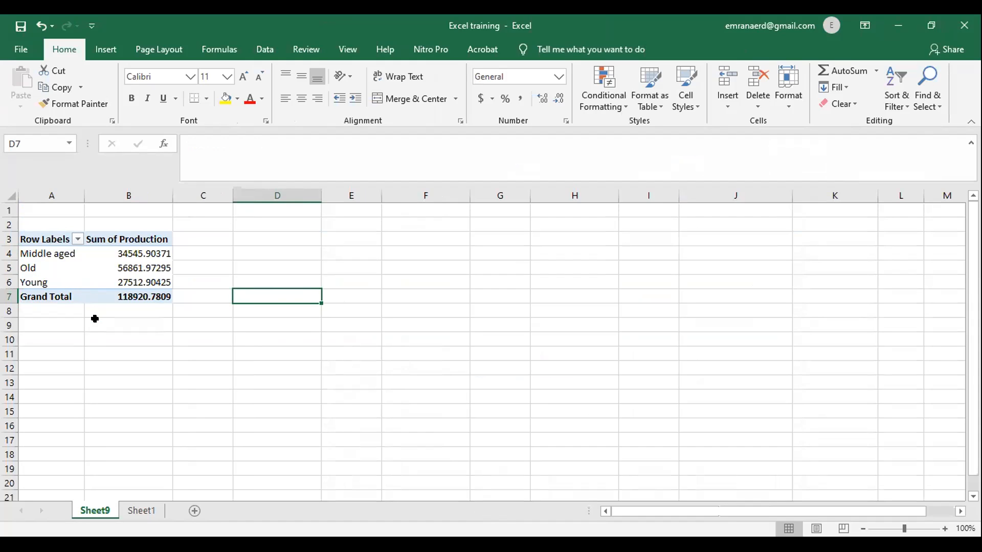
key("ctrl+z")
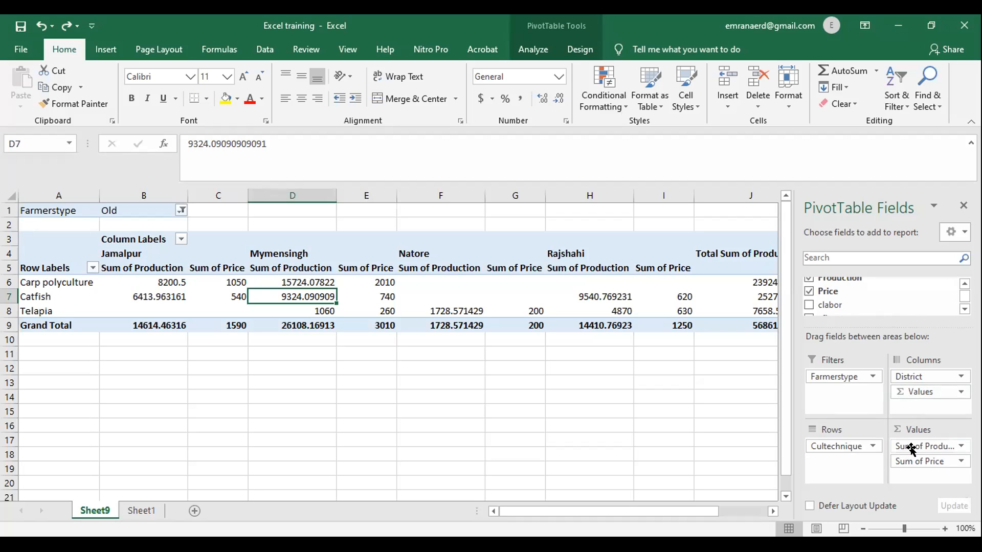
- Add the clabor field to the PivotTable's values below Sum of Price
left_click_drag(847, 302, 921, 474)
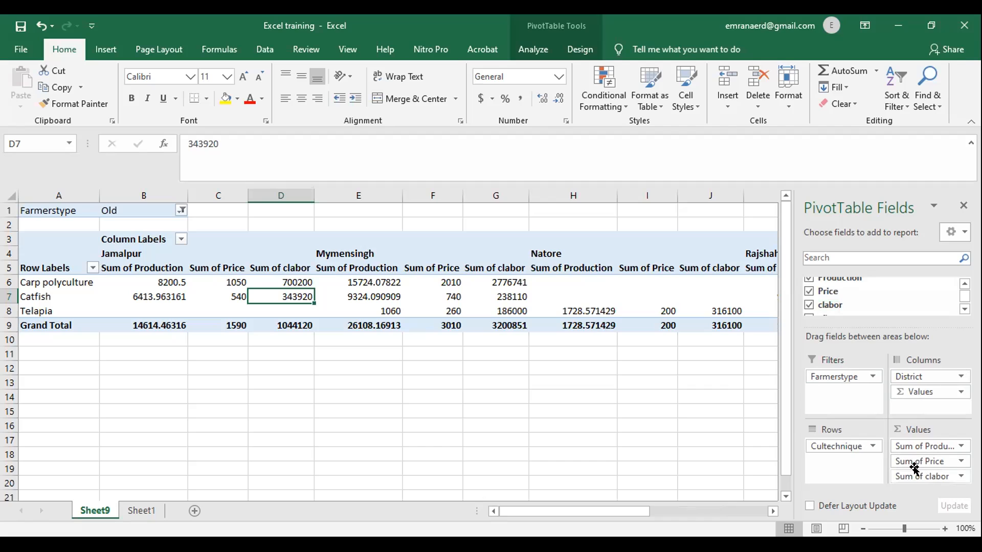
- Open the value field settings of Sum of clabor, try the Count calculation, and close them without applying it
left_click(958, 477)
left_click(930, 461)
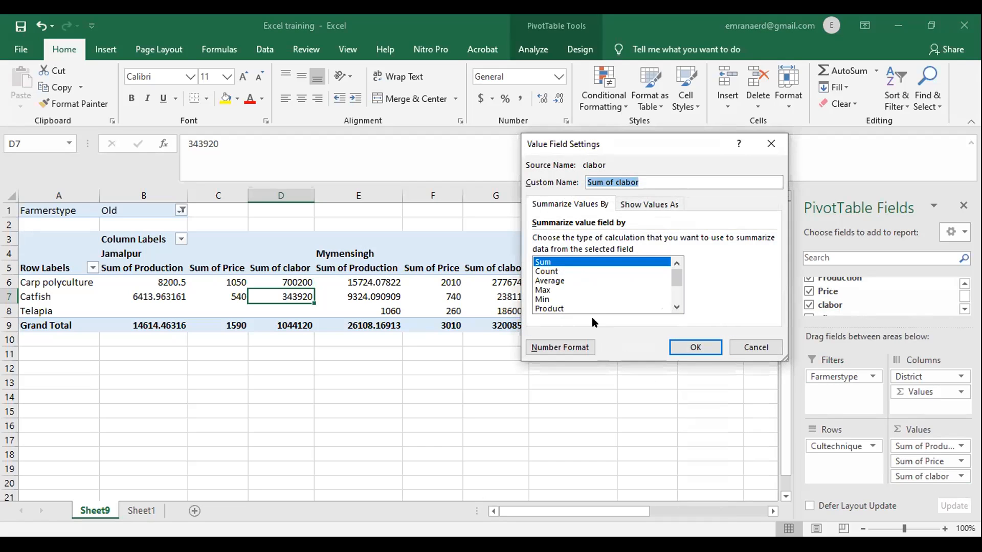
left_click(557, 271)
left_click(555, 263)
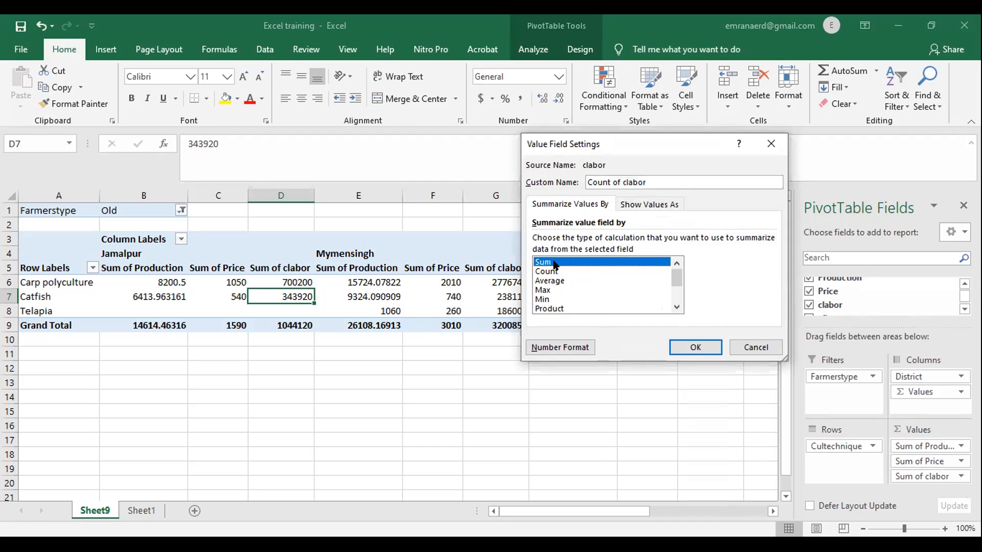
left_click(556, 271)
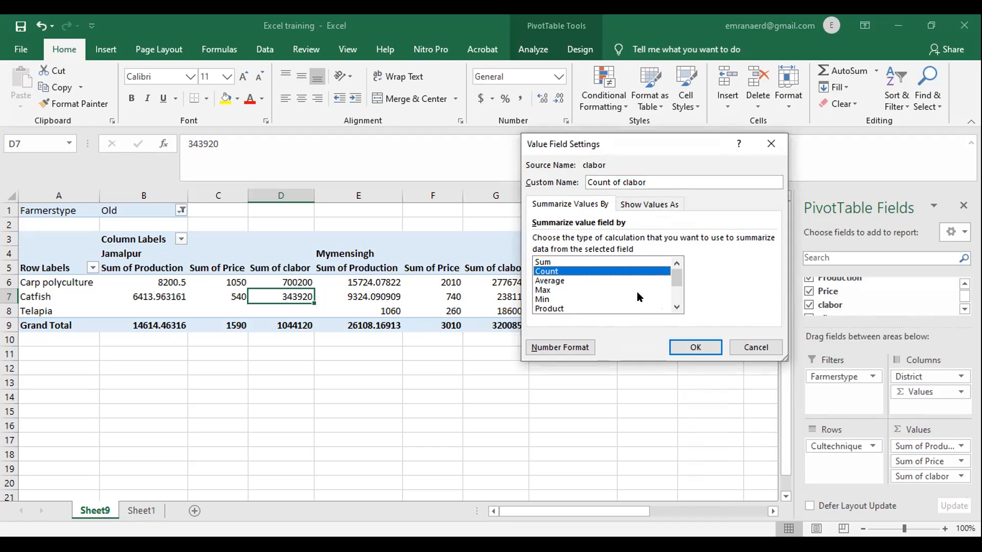
left_click(771, 144)
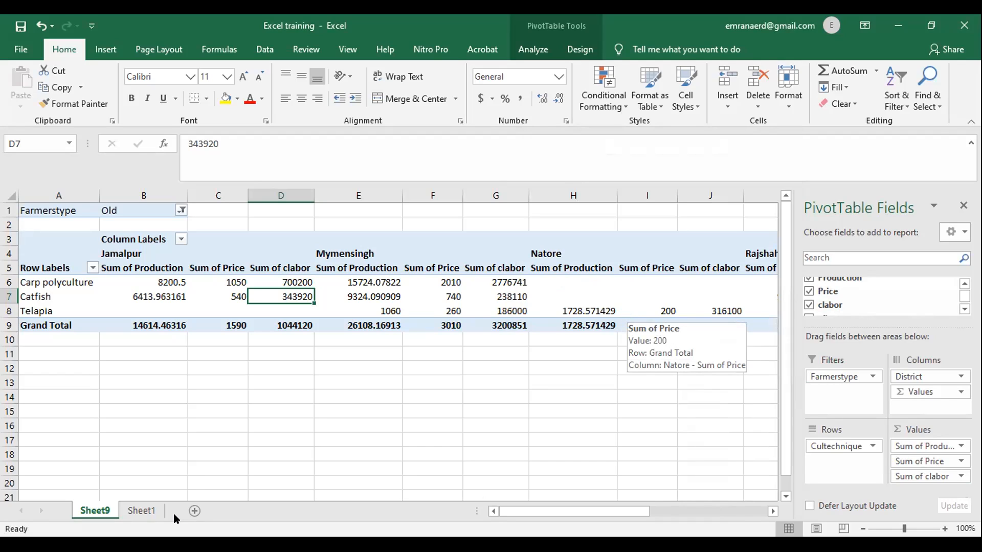
- Switch to Sheet1 and select the Production values from row 2 down past the last record to review them
left_click(140, 509)
left_click(309, 286)
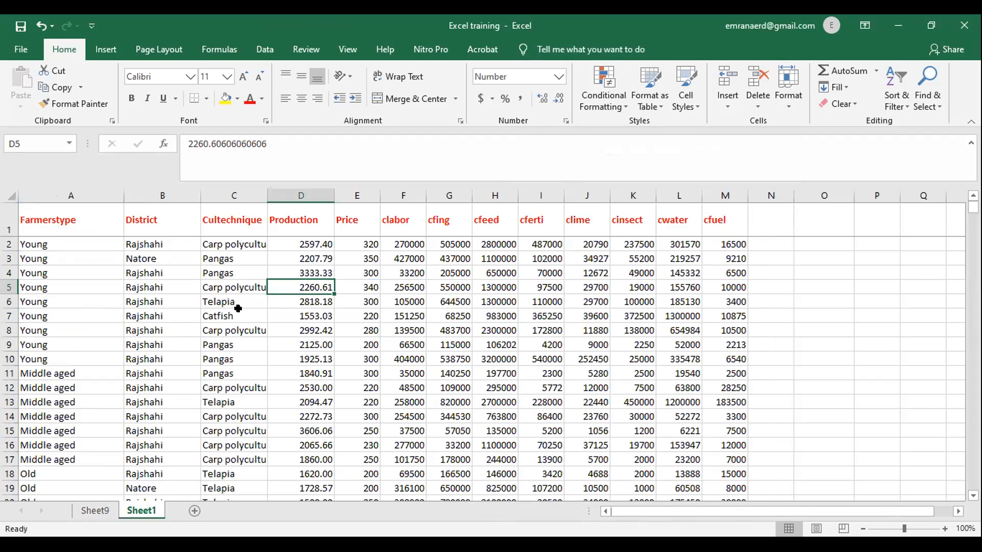
left_click(229, 287)
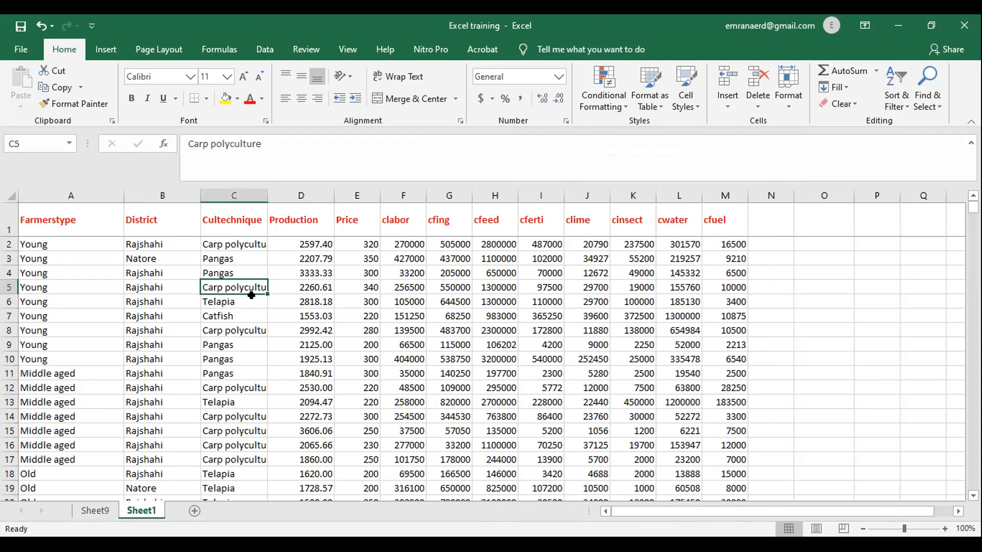
left_click(111, 50)
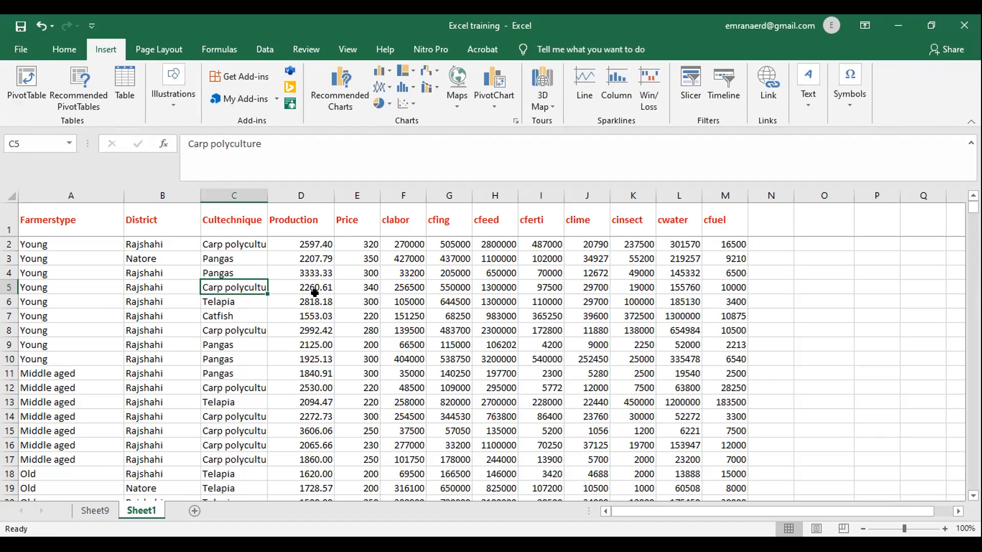
left_click_drag(306, 247, 318, 533)
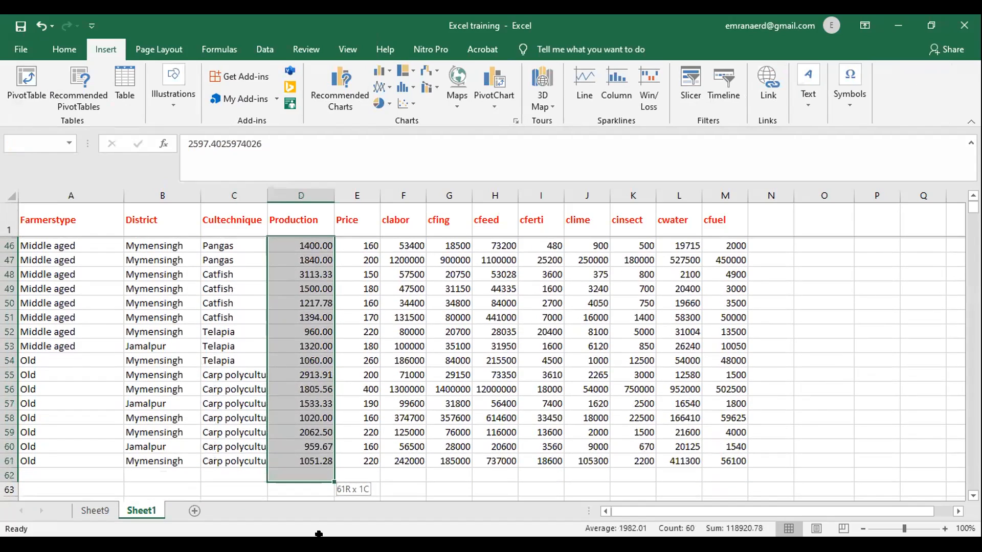
scroll(319, 358, "up", 15)
left_click(449, 345)
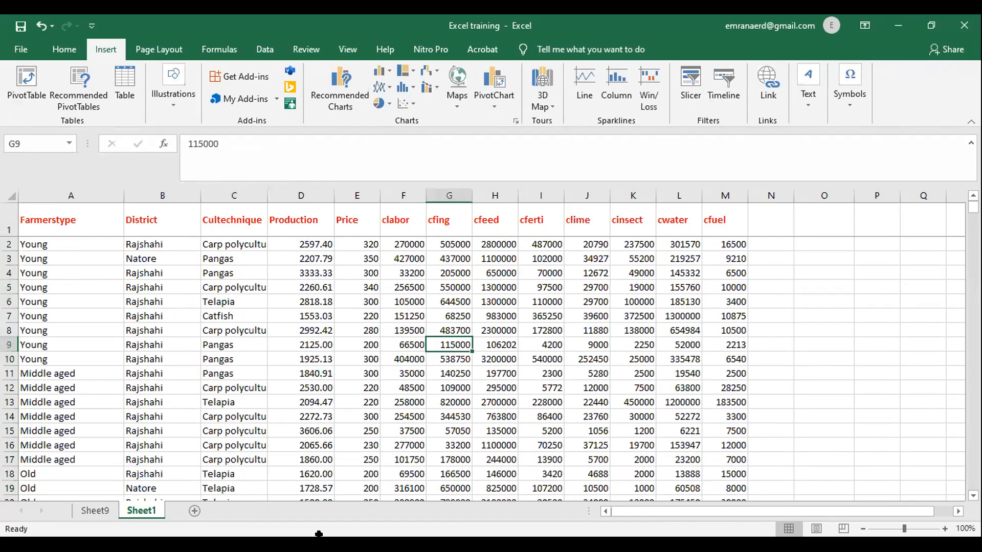
- Select all numeric values from the Production to the cfuel column to review them, and clear the selection
left_click_drag(328, 242, 638, 517)
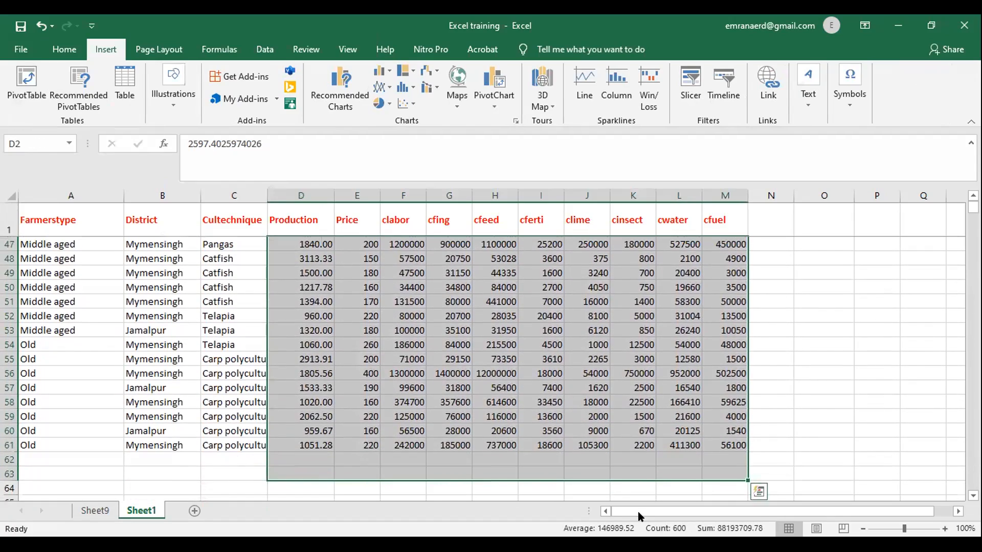
left_click_drag(503, 288, 538, 387)
left_click(538, 387)
scroll(539, 387, "up", 15)
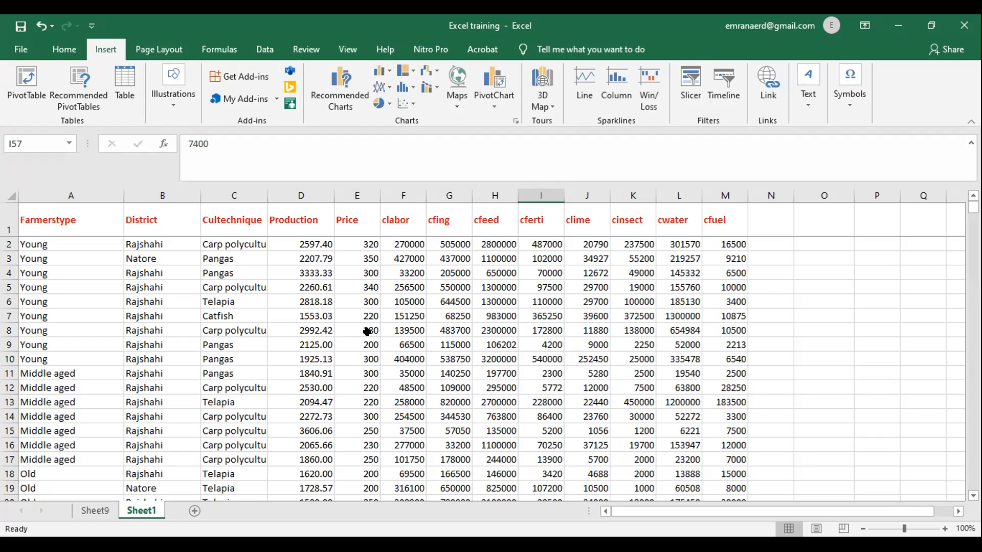
- Return to Sheet9 and try to apply AutoSum to the Jamalpur Catfish clabor cell in the PivotTable
left_click(94, 511)
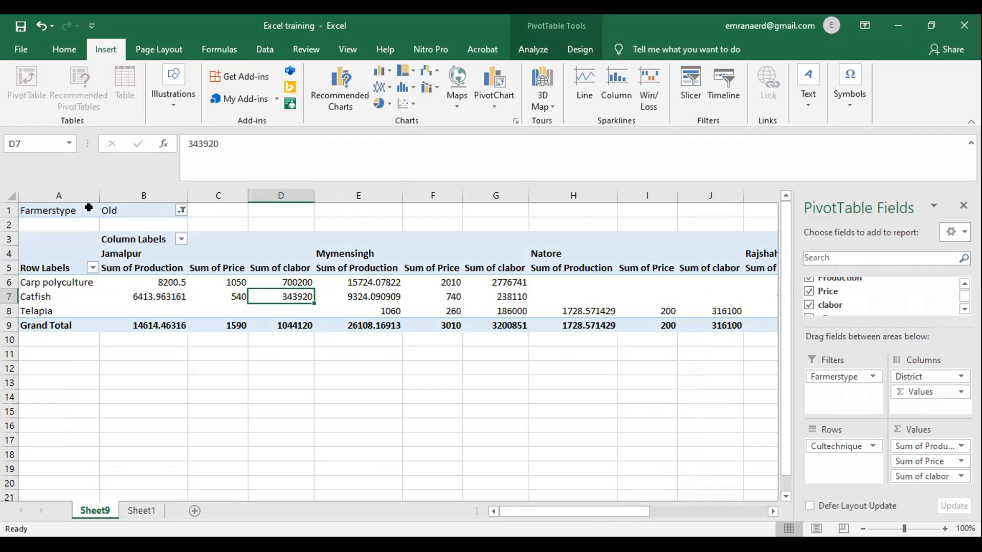
left_click(71, 56)
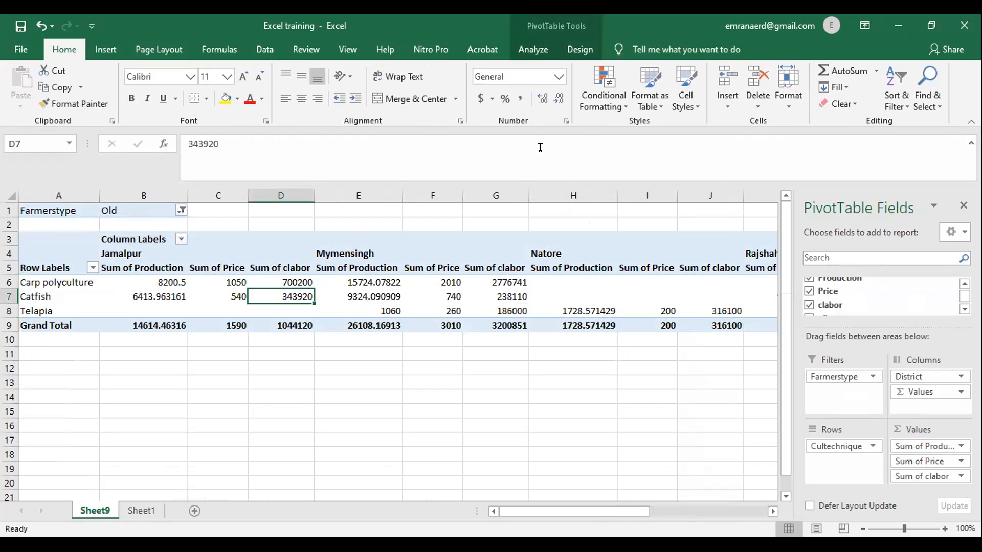
left_click(838, 70)
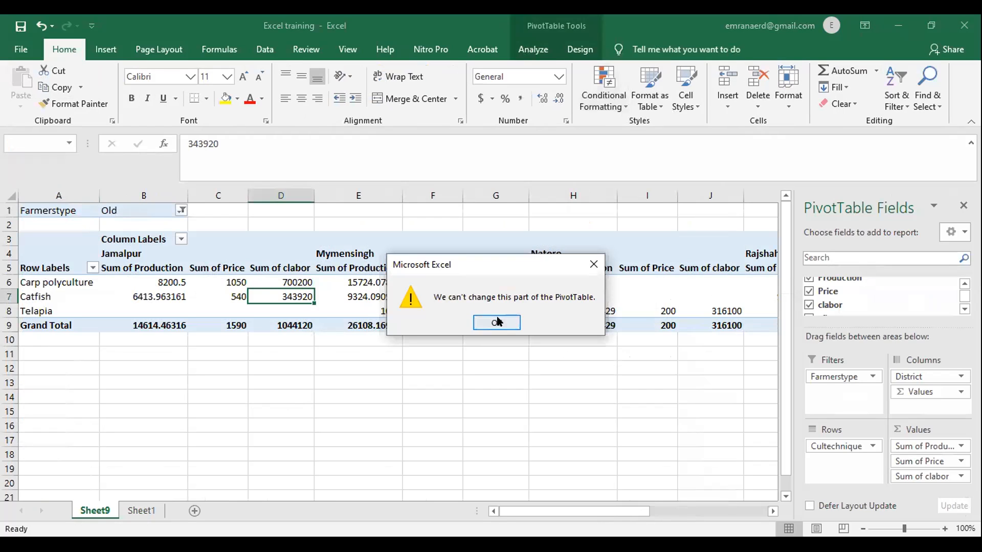
key("Return")
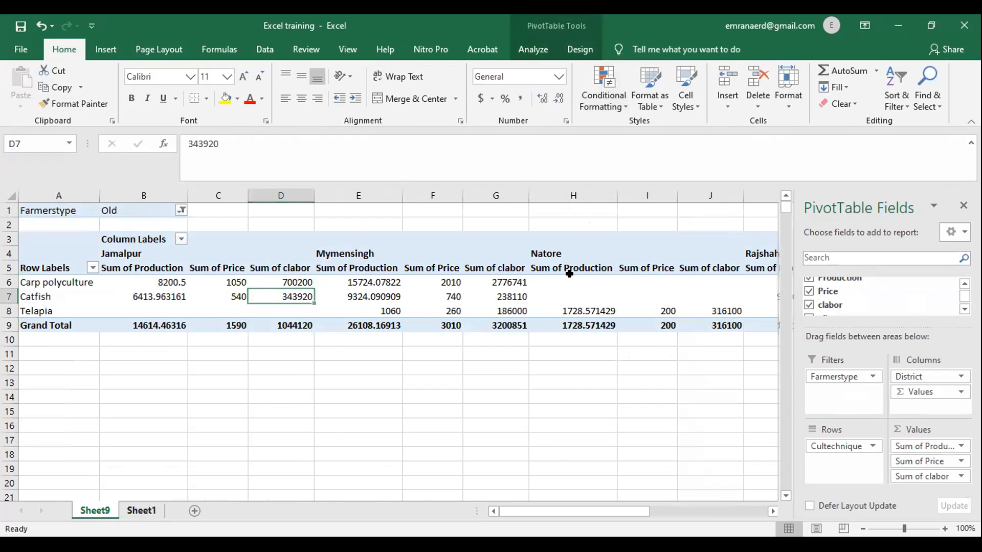
- Try inserting the HYPERLINK function in cell I57 of Sheet1 from the full function list, and cancel it
key("ctrl+Page_Down")
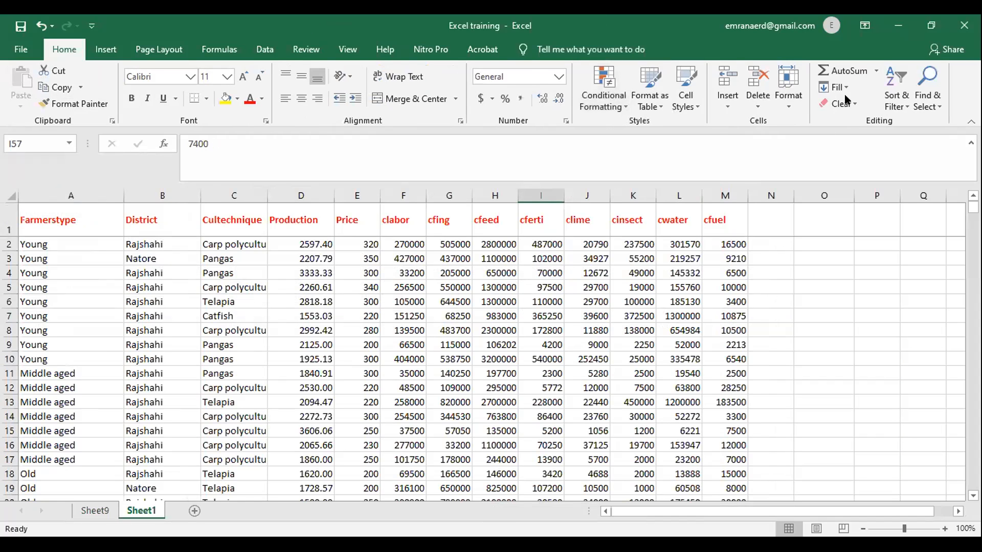
left_click(876, 71)
left_click(859, 164)
scroll(665, 246, "down", 1)
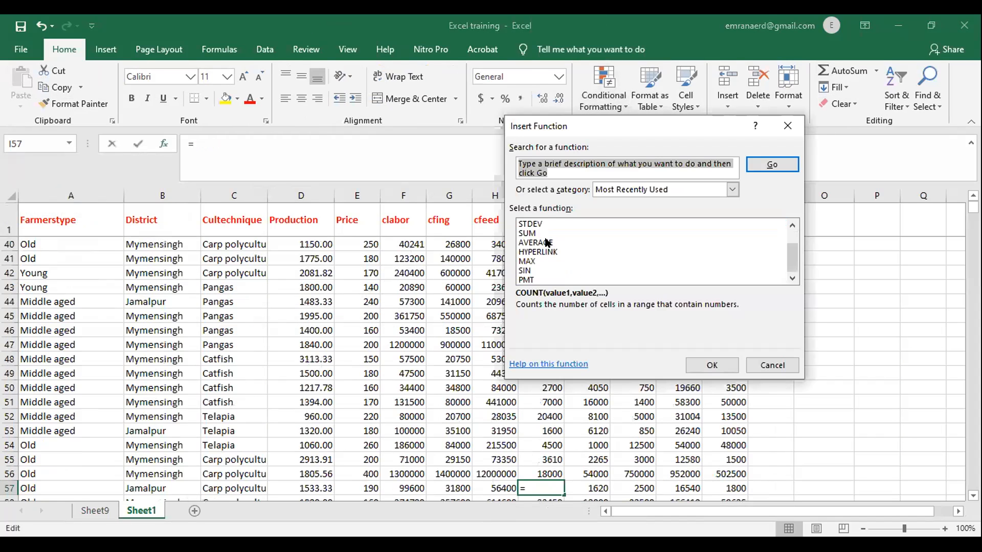
left_click(542, 252)
left_click(707, 366)
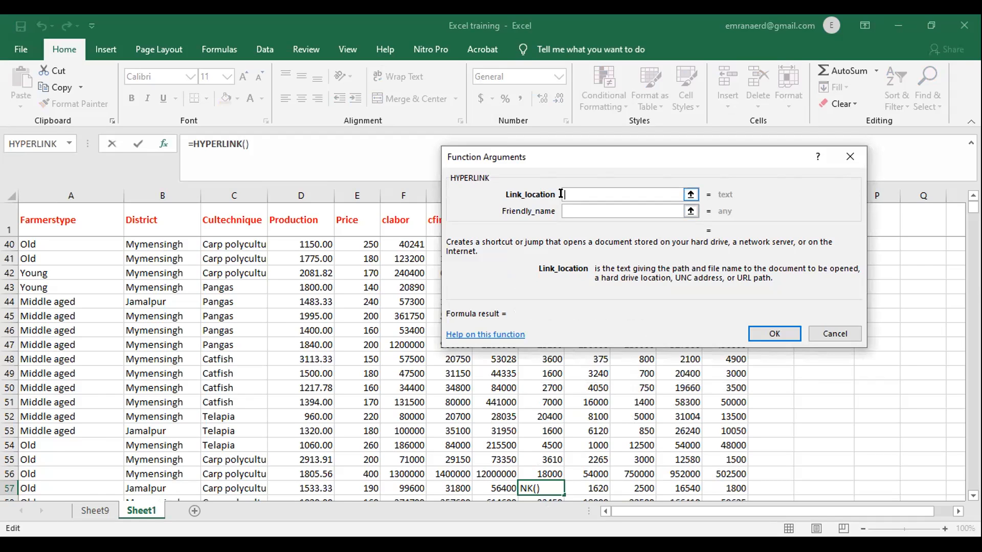
left_click(691, 193)
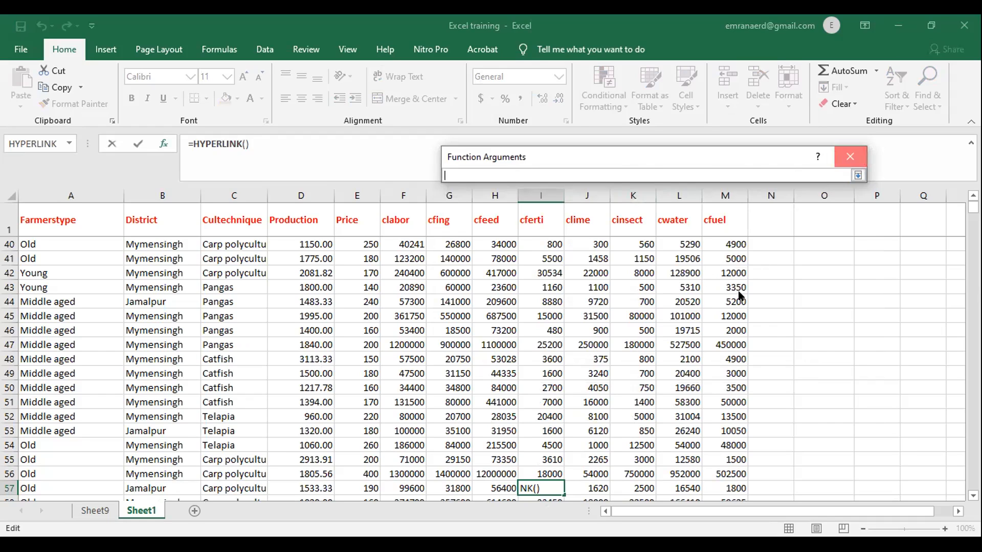
key("Return")
key("Escape")
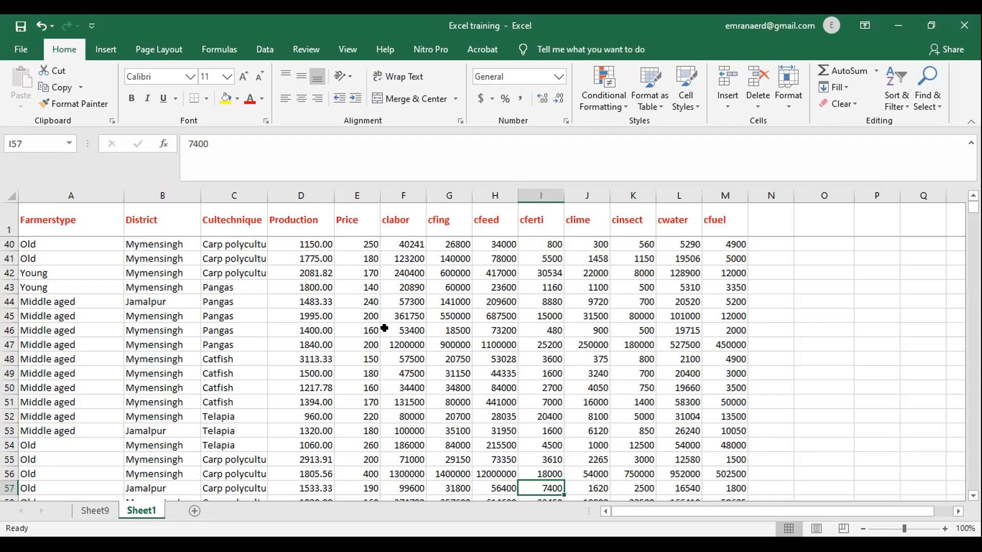
- Start a COUNTBLANK formula in the empty cell O43 of Sheet1, picking the function from the suggestions for "coun"
left_click(876, 69)
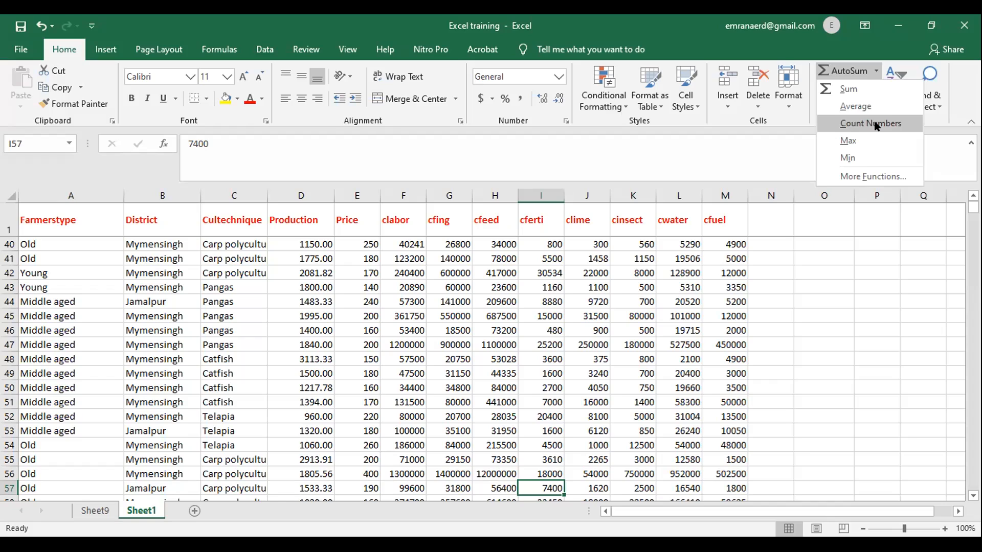
left_click(820, 284)
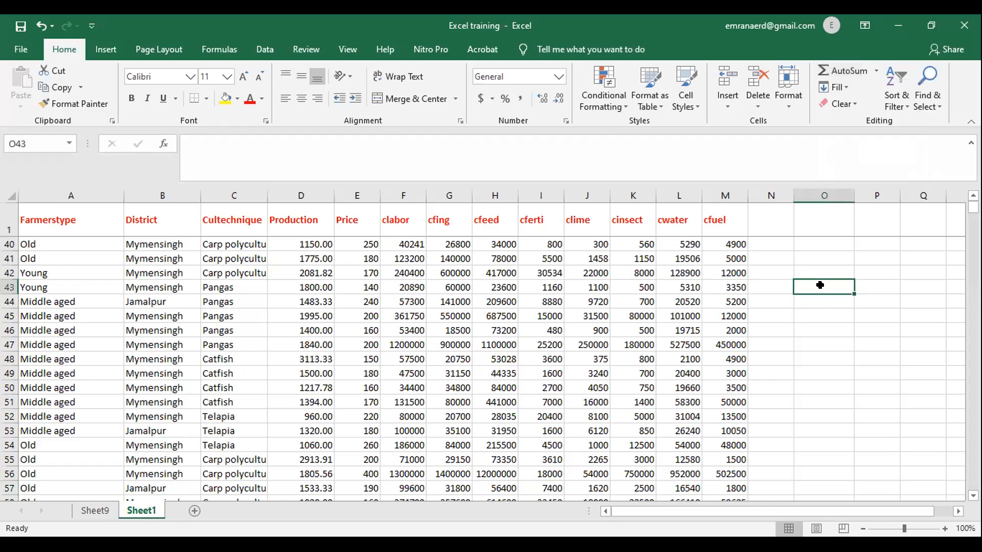
type("=")
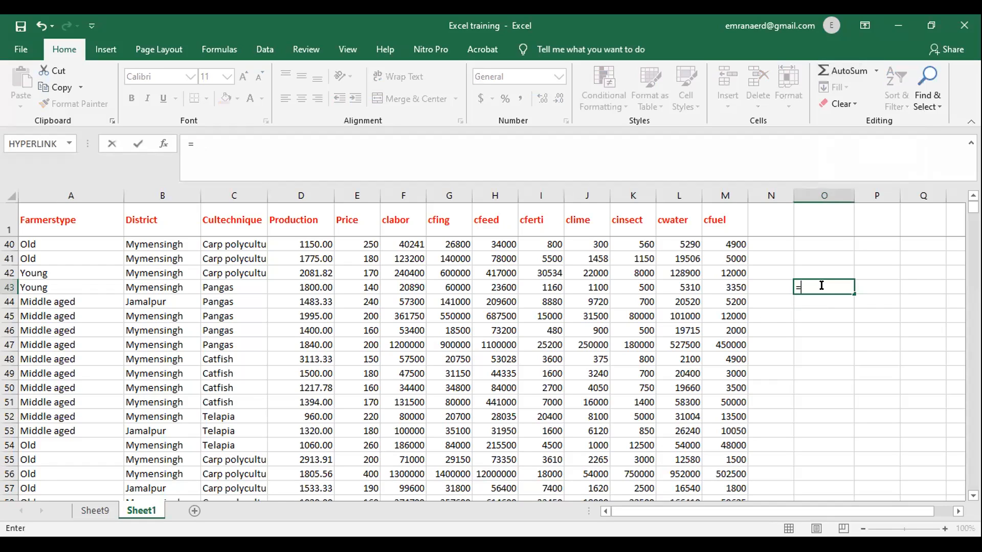
type("coun")
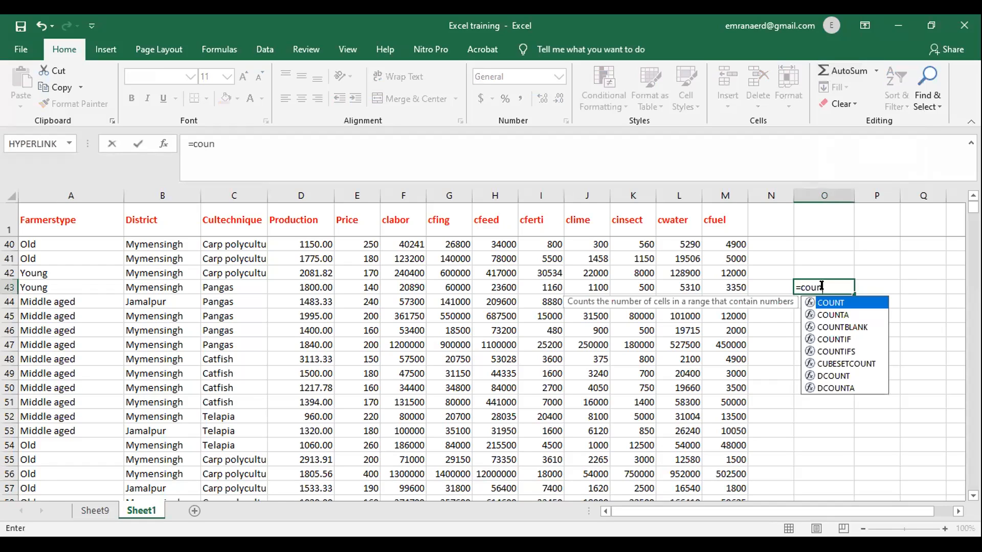
key("Down")
key("Down")
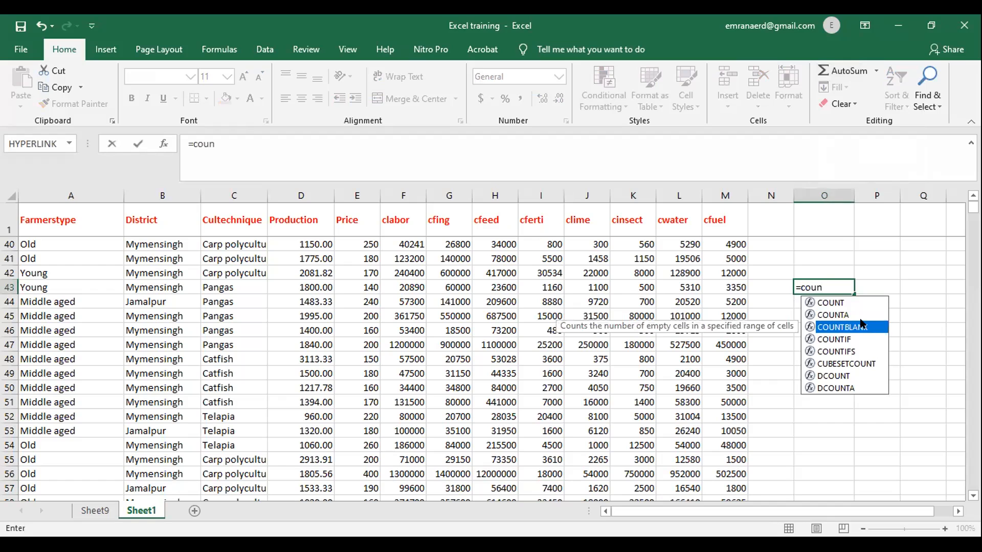
double_click(862, 327)
- Use the Production values D2:D61 as the COUNTBLANK range, enter the formula, and select its result cell
scroll(862, 324, "up", 2)
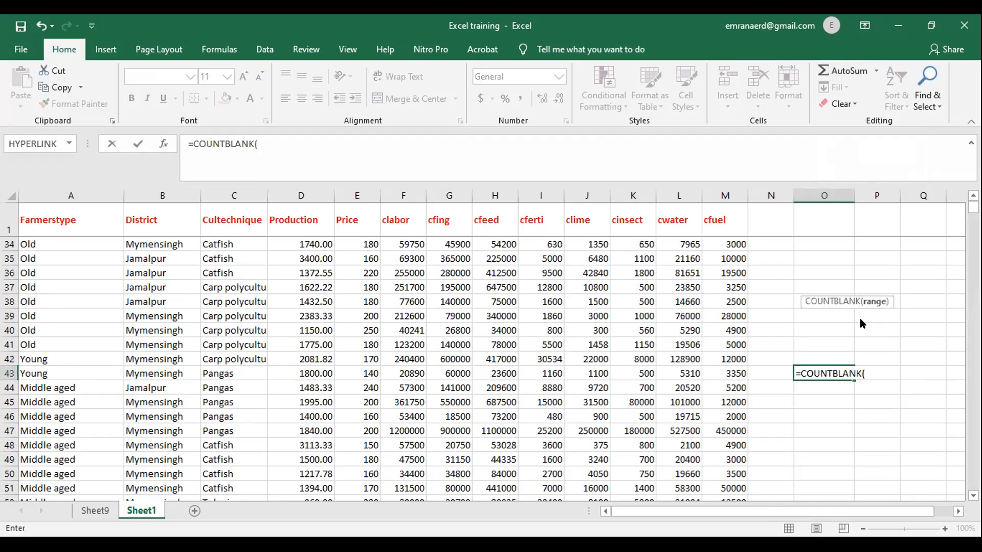
scroll(862, 323, "up", 11)
left_click(308, 249)
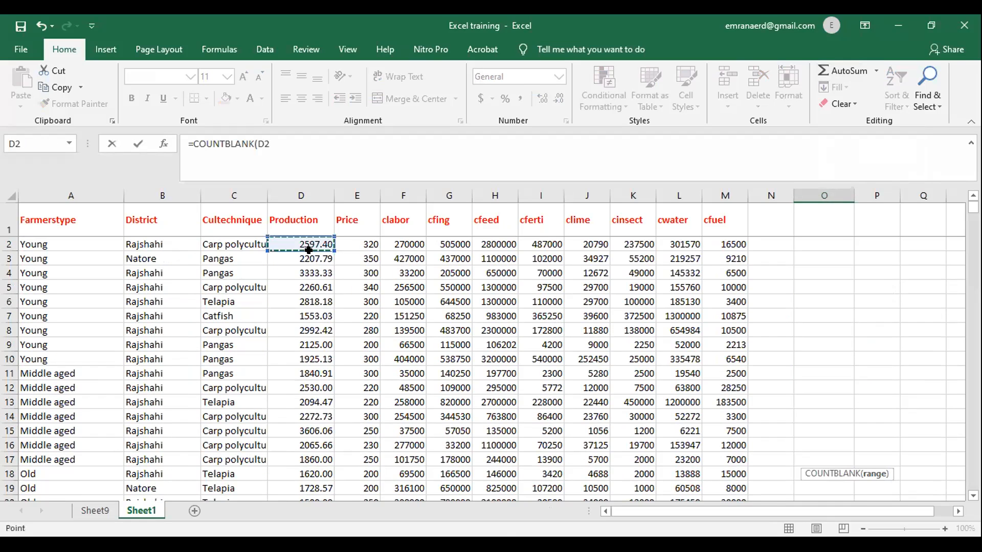
left_click_drag(308, 249, 303, 468)
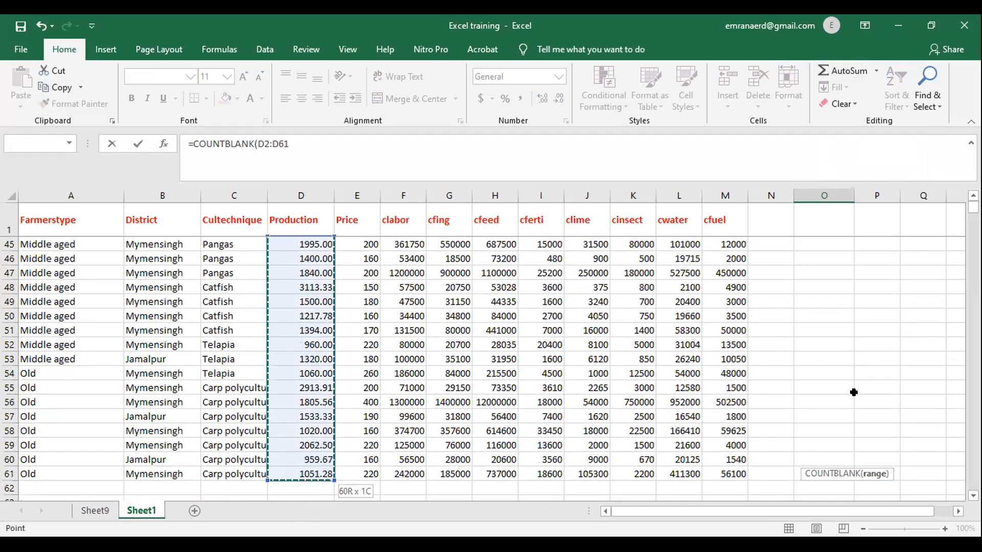
type(")")
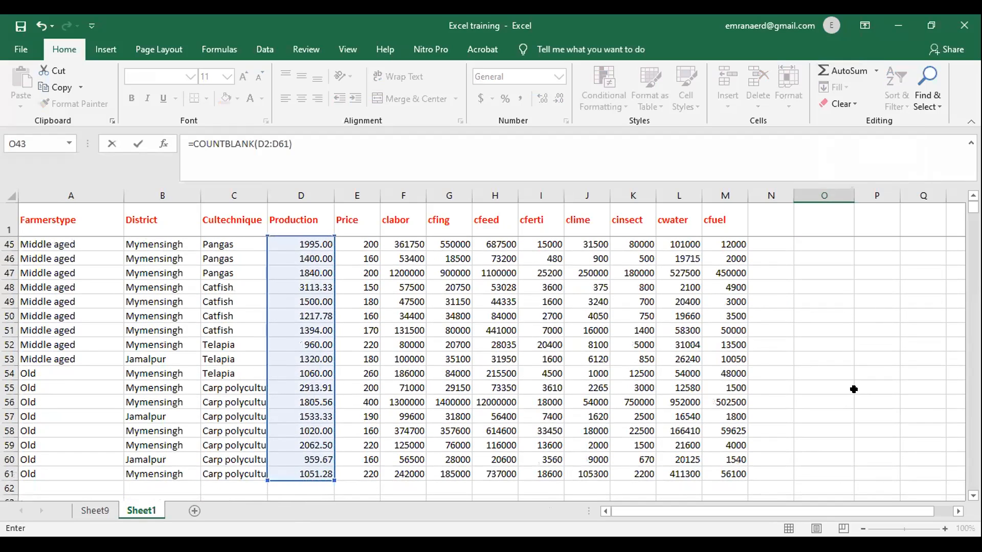
key("Return")
scroll(849, 437, "up", 5)
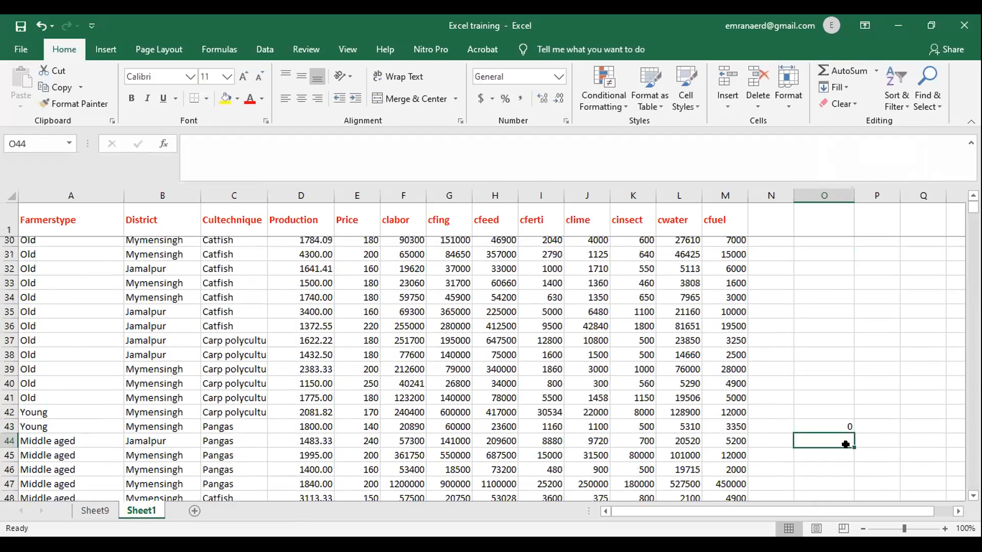
left_click(831, 445)
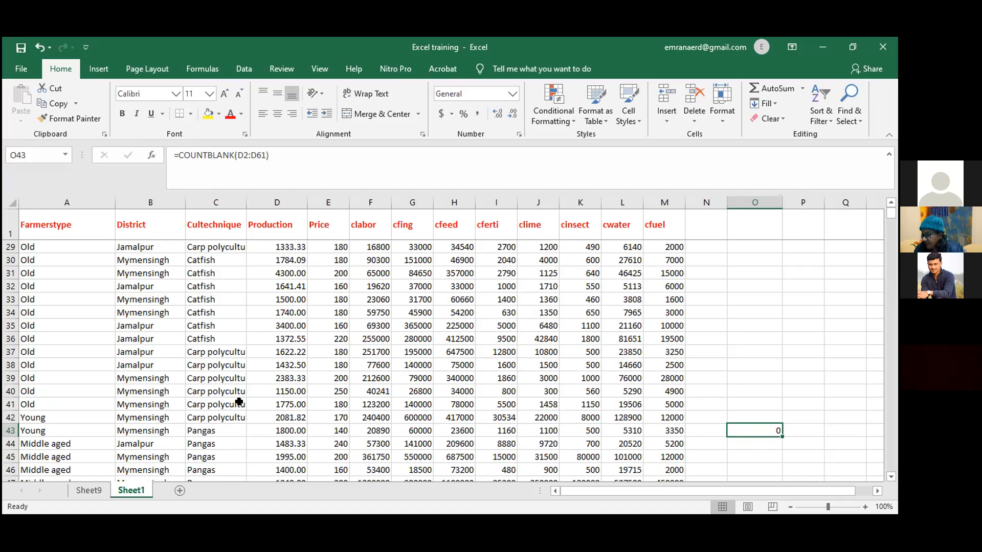
- Permanently delete Sheet9, which holds the old PivotTable
left_click(90, 490)
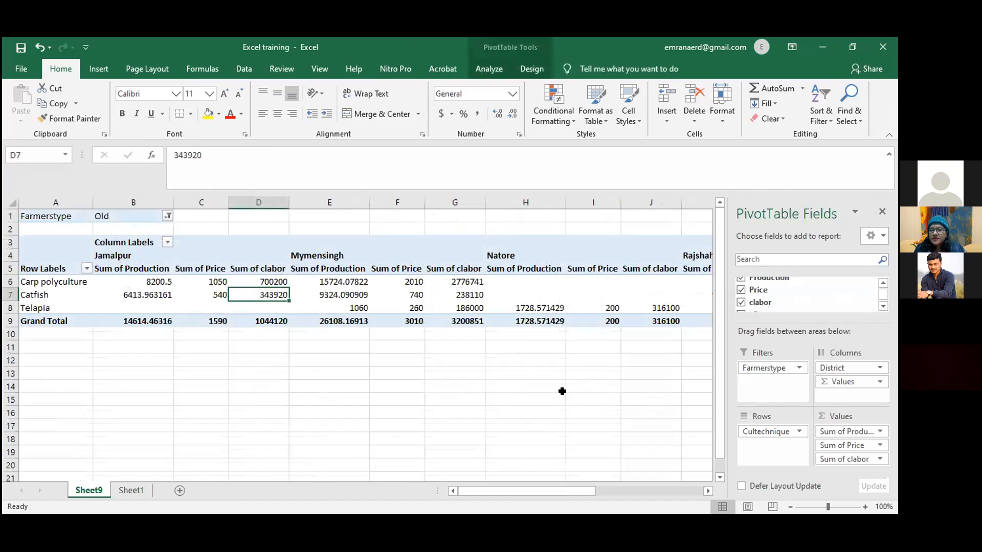
right_click(97, 491)
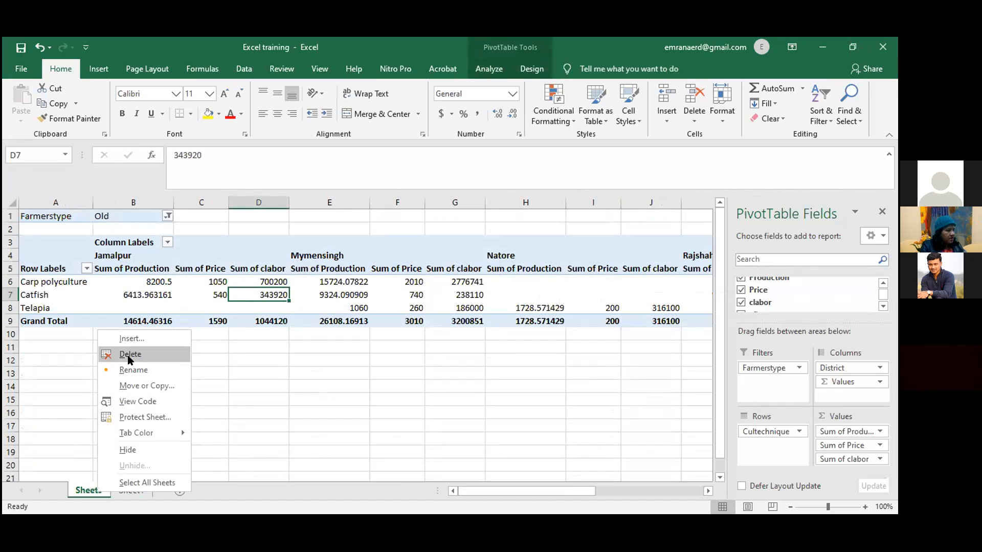
left_click(129, 358)
left_click(409, 320)
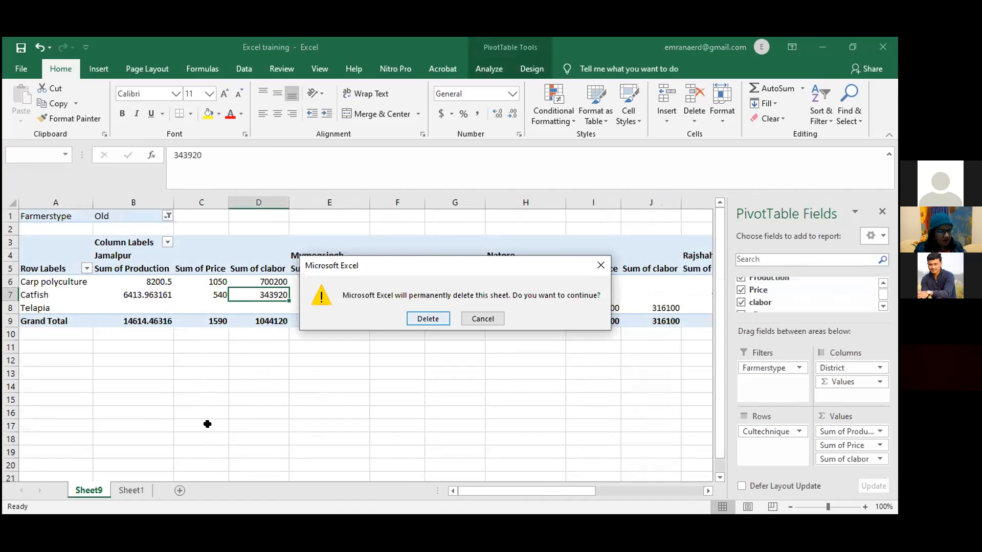
- Create an empty PivotTable from the Sheet1 data range A1:M61 on a new worksheet
scroll(84, 358, "up", 9)
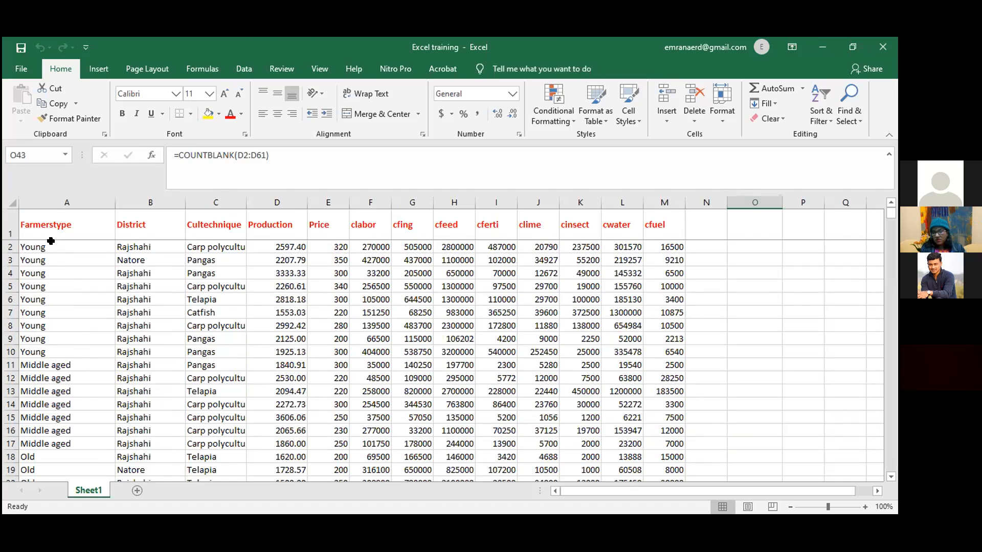
left_click(51, 242)
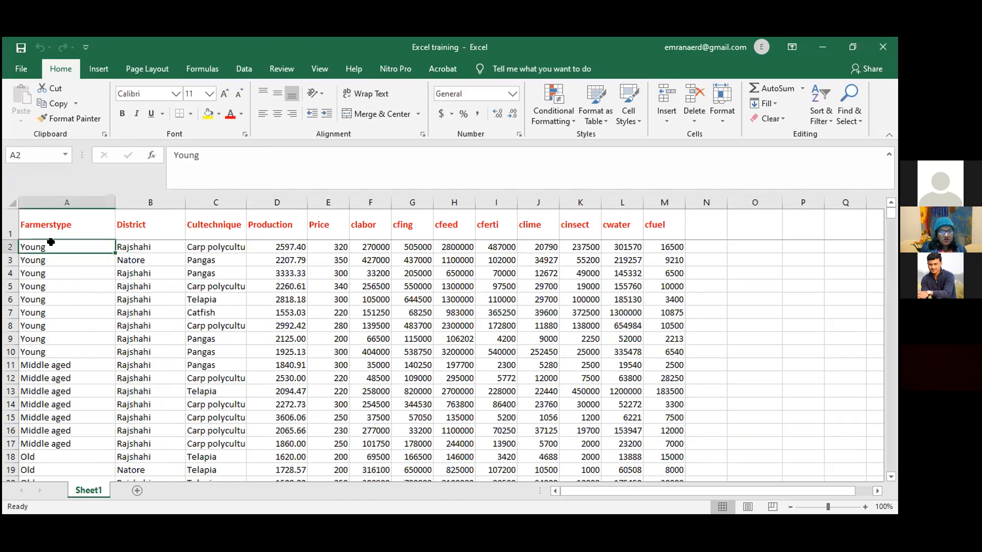
left_click(98, 68)
left_click(26, 103)
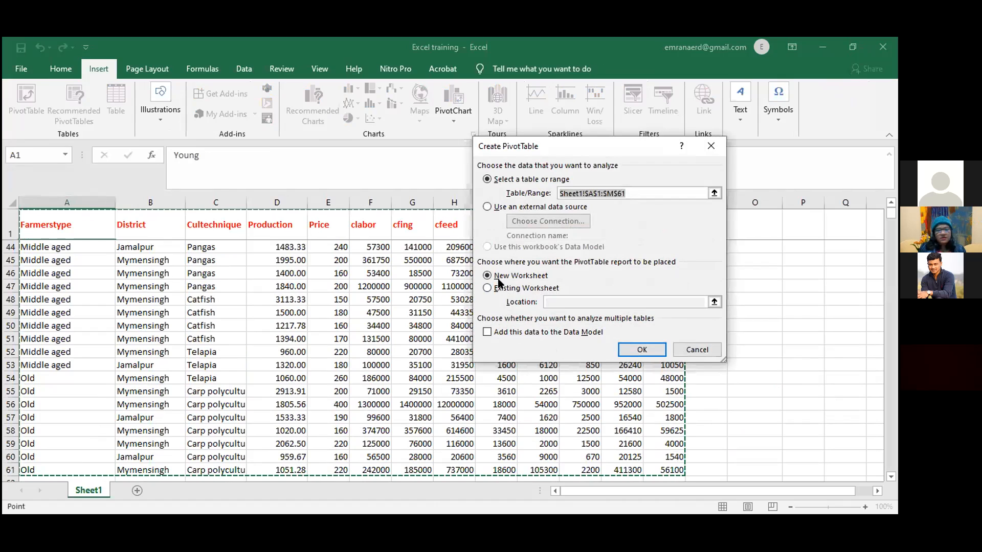
left_click(647, 346)
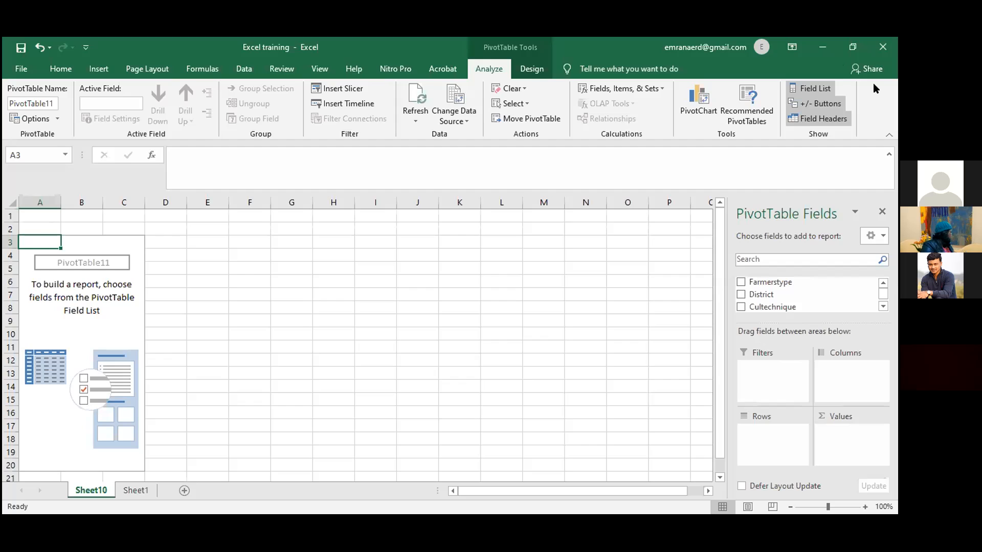
- Lay out the PivotTable with District as the filter, Cultechnique as columns and Farmerstype as rows
left_click_drag(776, 294, 756, 367)
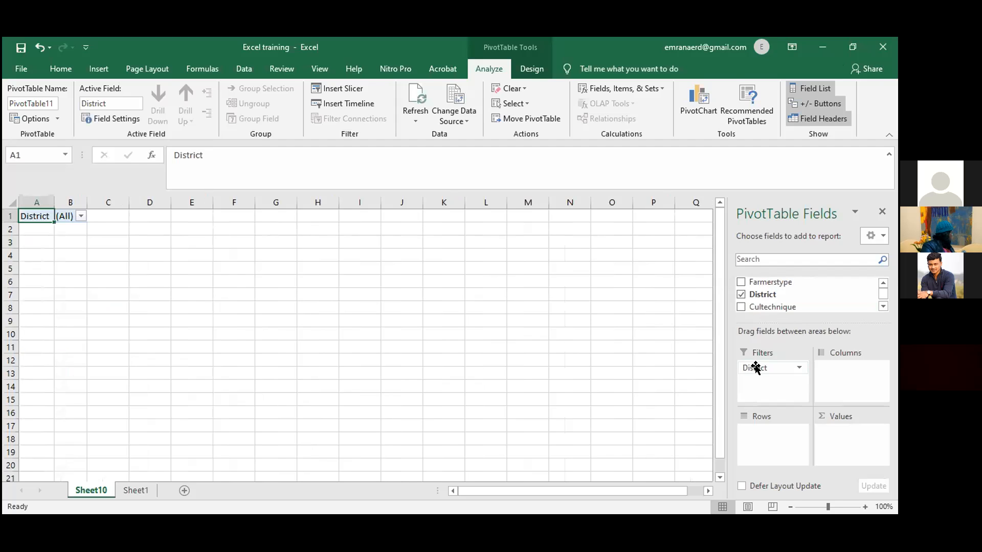
left_click_drag(774, 305, 843, 370)
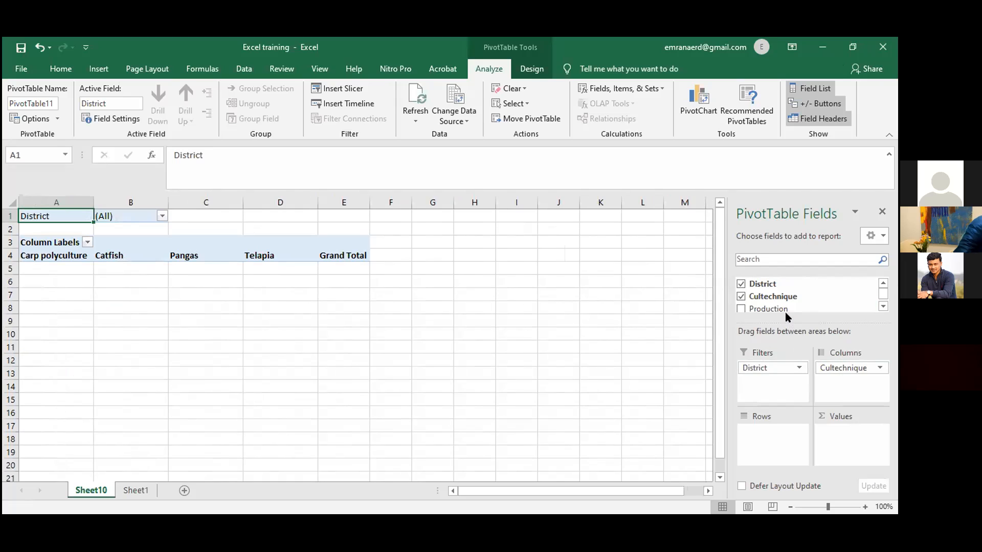
scroll(771, 286, "up", 1)
left_click_drag(771, 281, 767, 423)
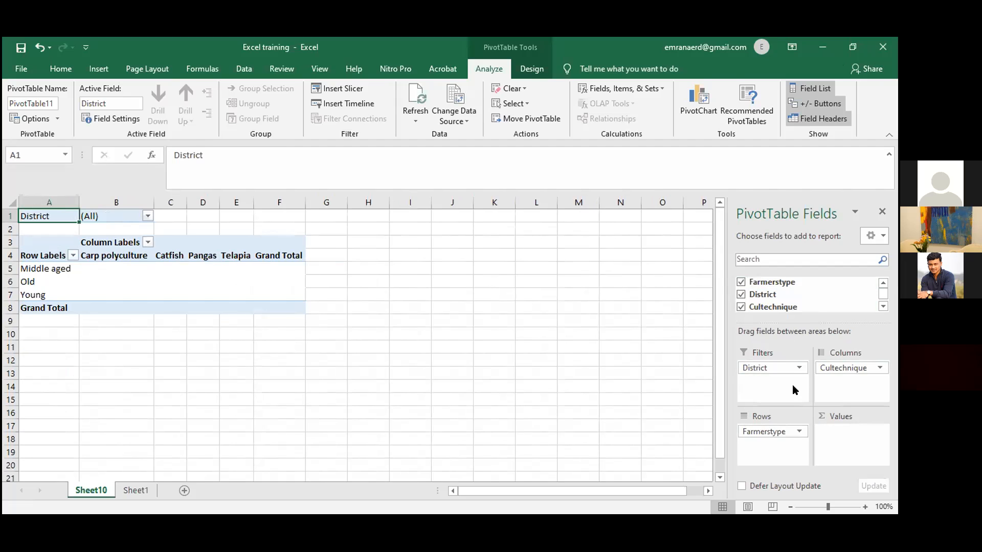
- Add Price and clabor to the PivotTable values as sums
scroll(762, 299, "down", 1)
left_click_drag(784, 301, 843, 430)
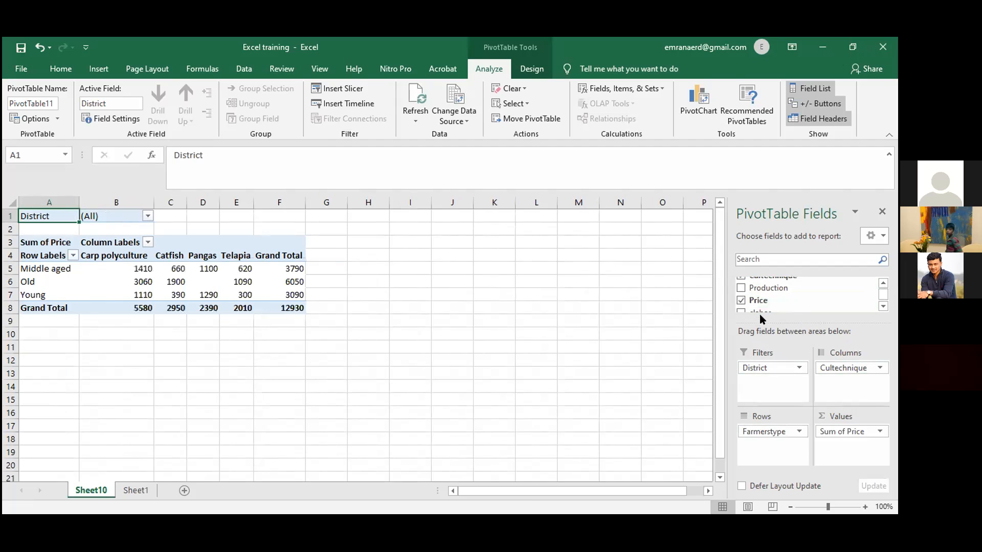
left_click_drag(756, 303, 843, 440)
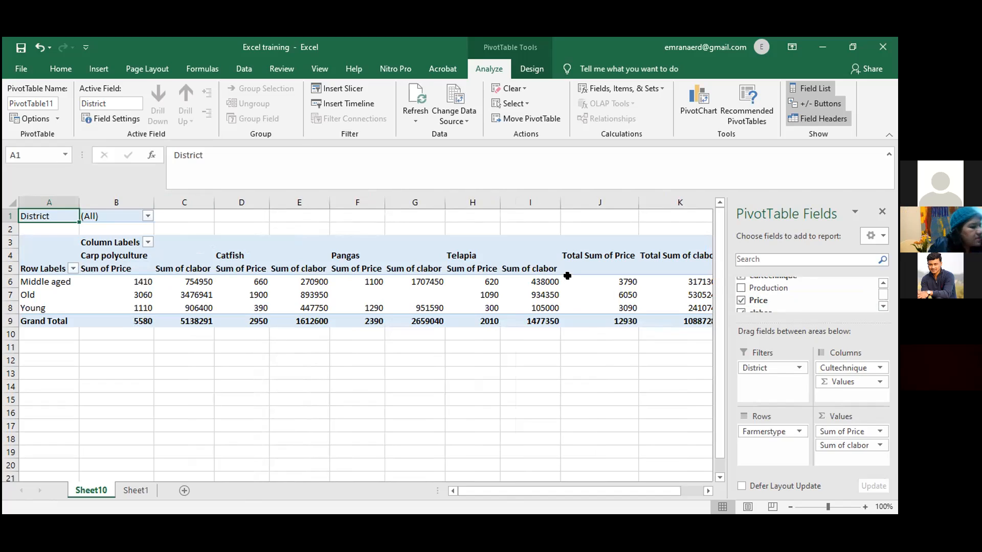
mouse_move(567, 276)
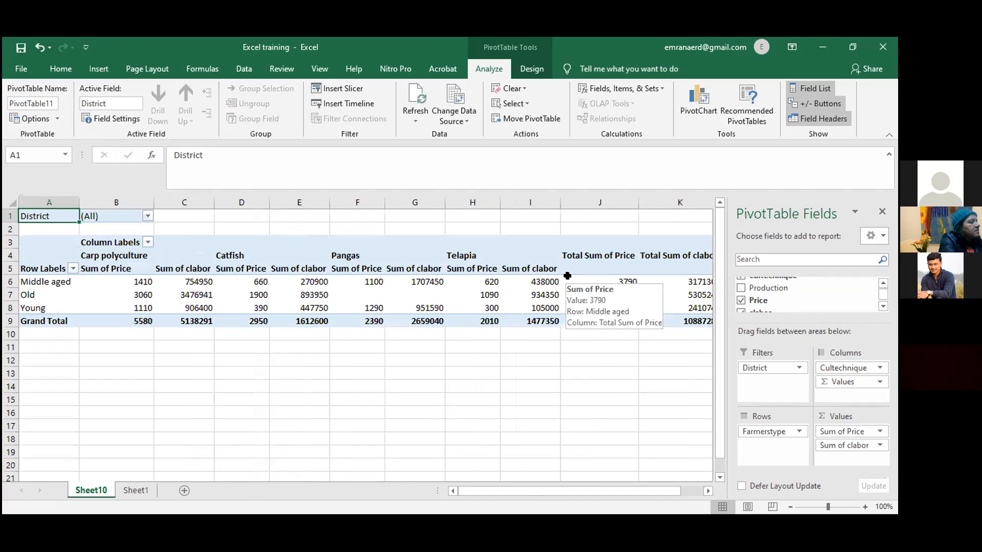